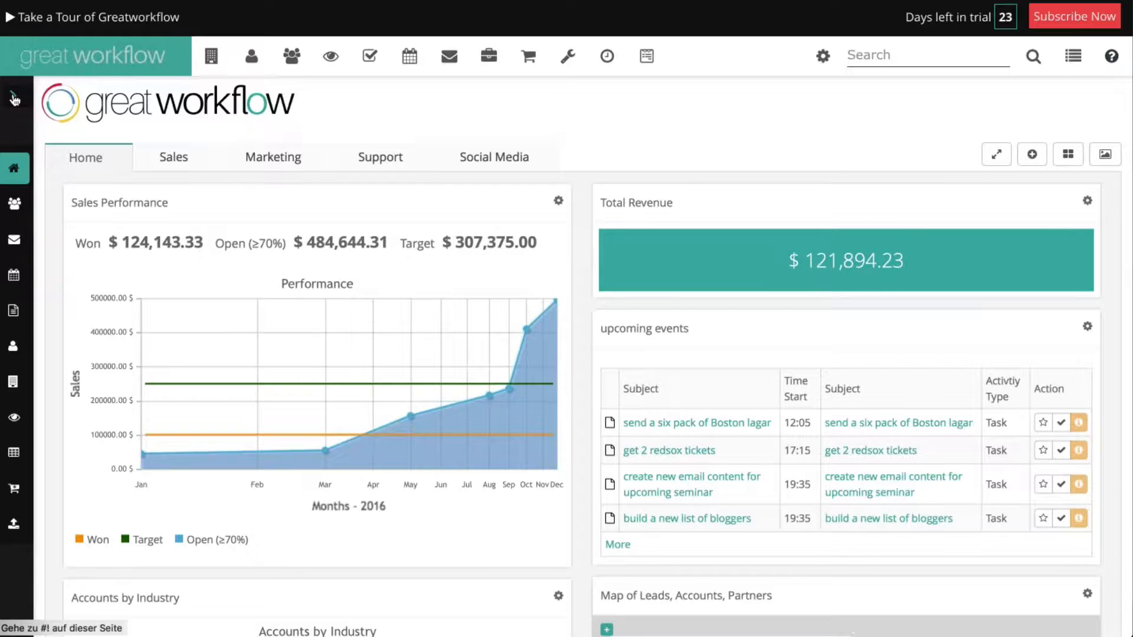
- Expand the navigation sidebar and look through the full list of modules
{"action": "left_click", "coordinate": [14, 99]}
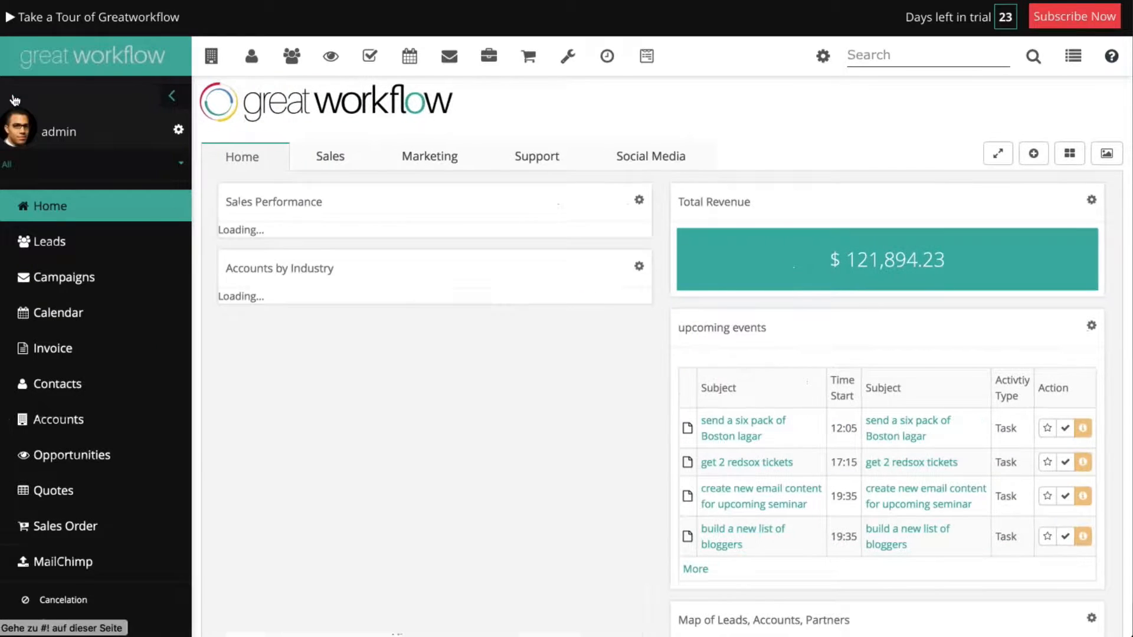
{"action": "mouse_move", "coordinate": [151, 395]}
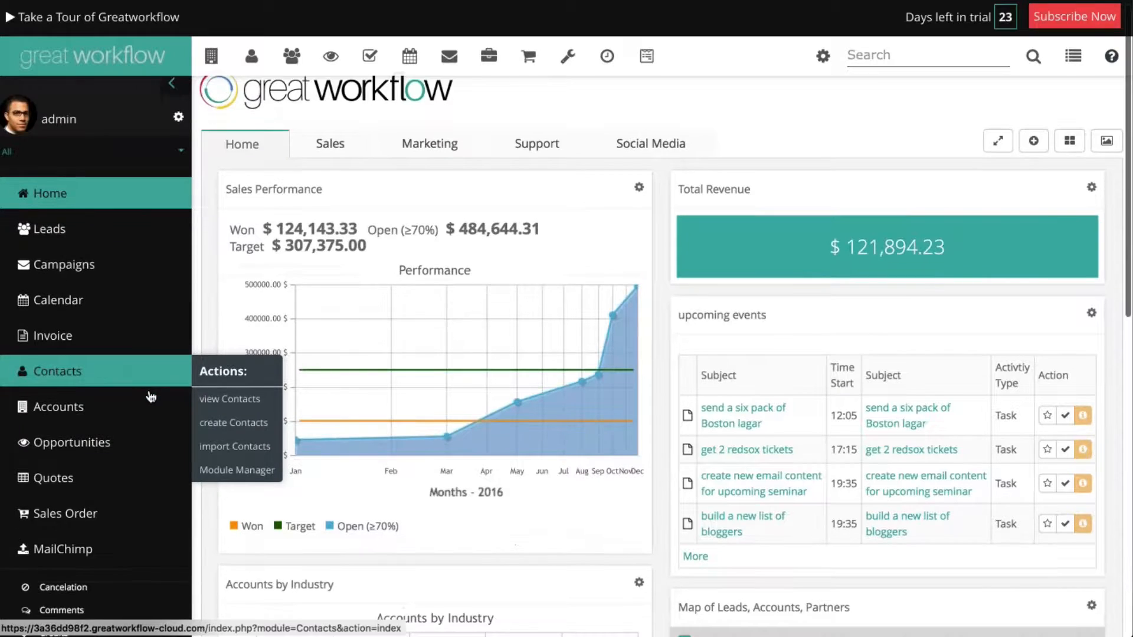
{"action": "scroll", "coordinate": [151, 395], "scroll_direction": "down", "scroll_amount": 7}
{"action": "scroll", "coordinate": [151, 395], "scroll_direction": "down", "scroll_amount": 3}
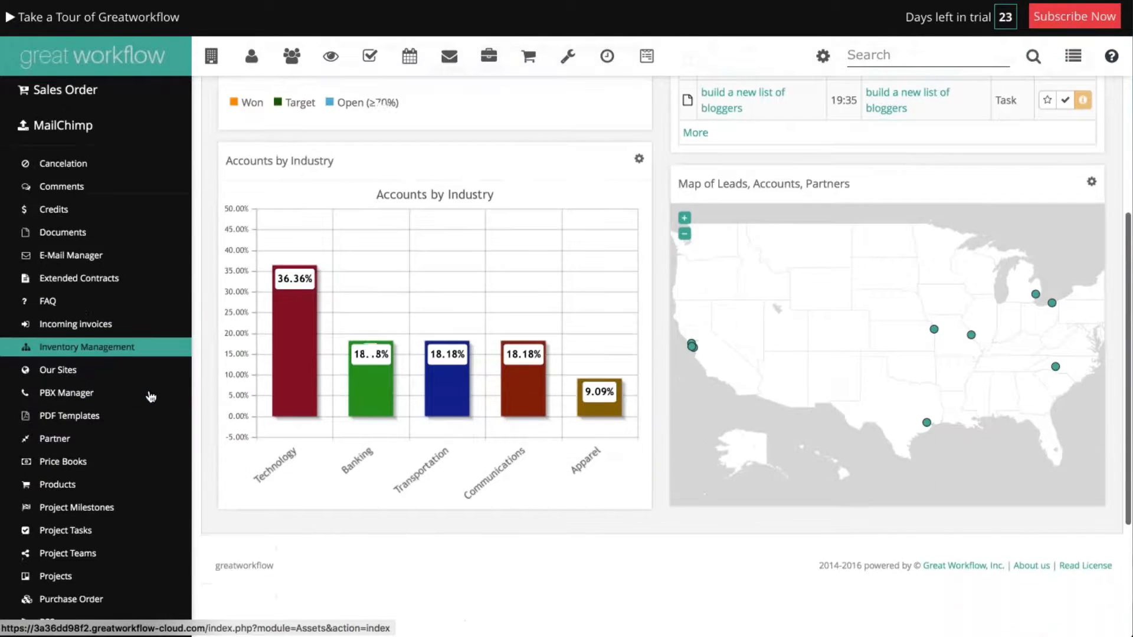
{"action": "scroll", "coordinate": [151, 405], "scroll_direction": "down", "scroll_amount": 2}
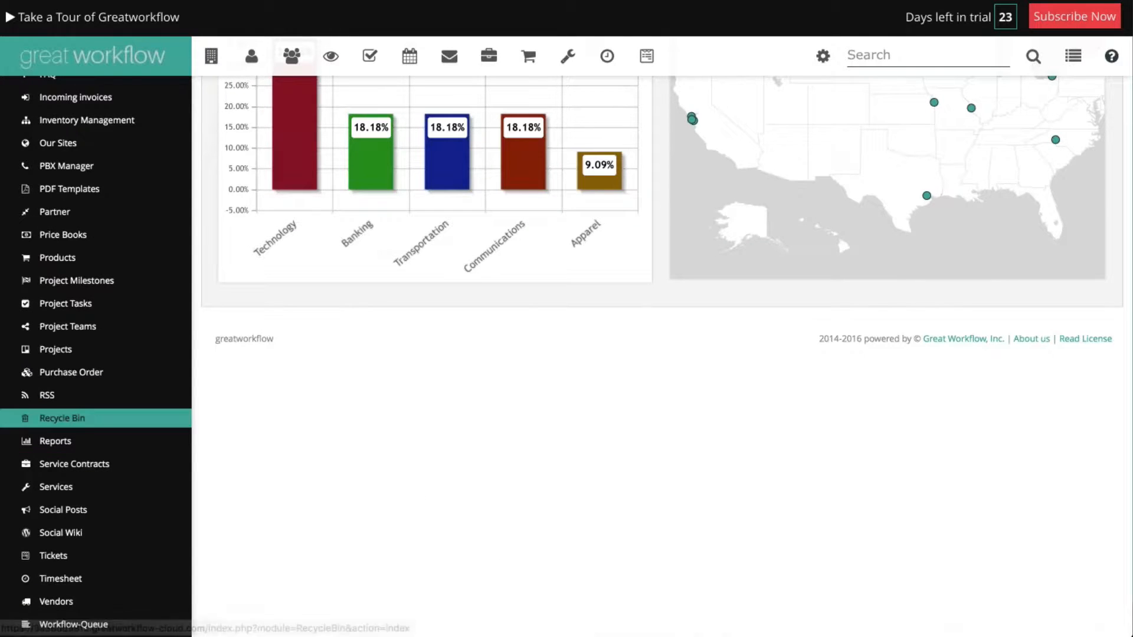
{"action": "scroll", "coordinate": [65, 418], "scroll_direction": "up", "scroll_amount": 2}
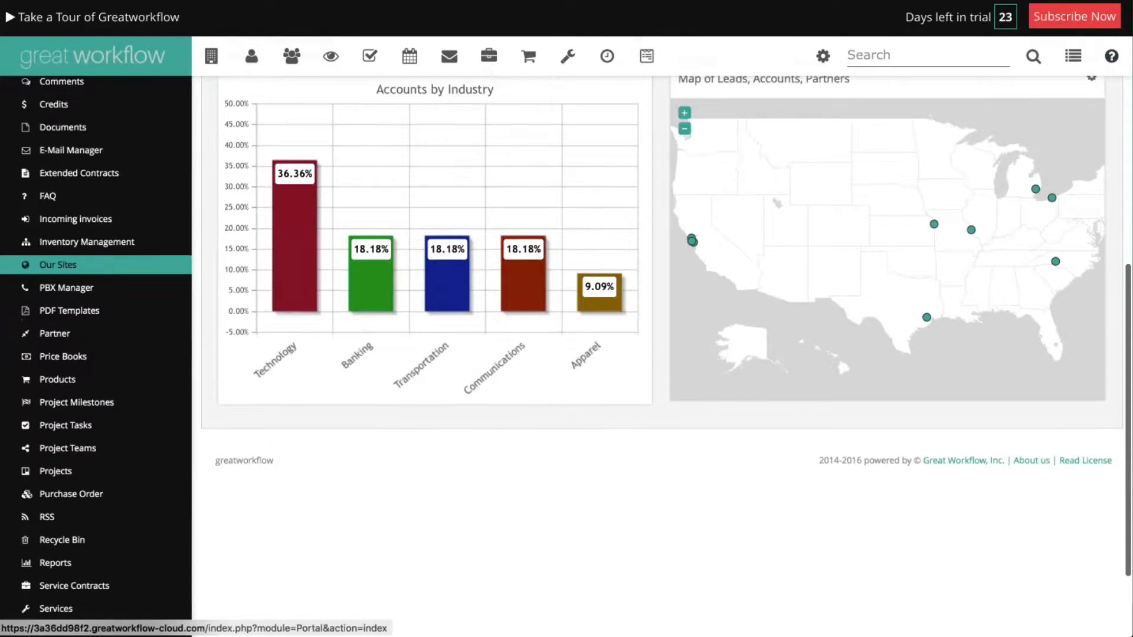
{"action": "scroll", "coordinate": [65, 265], "scroll_direction": "up", "scroll_amount": 3}
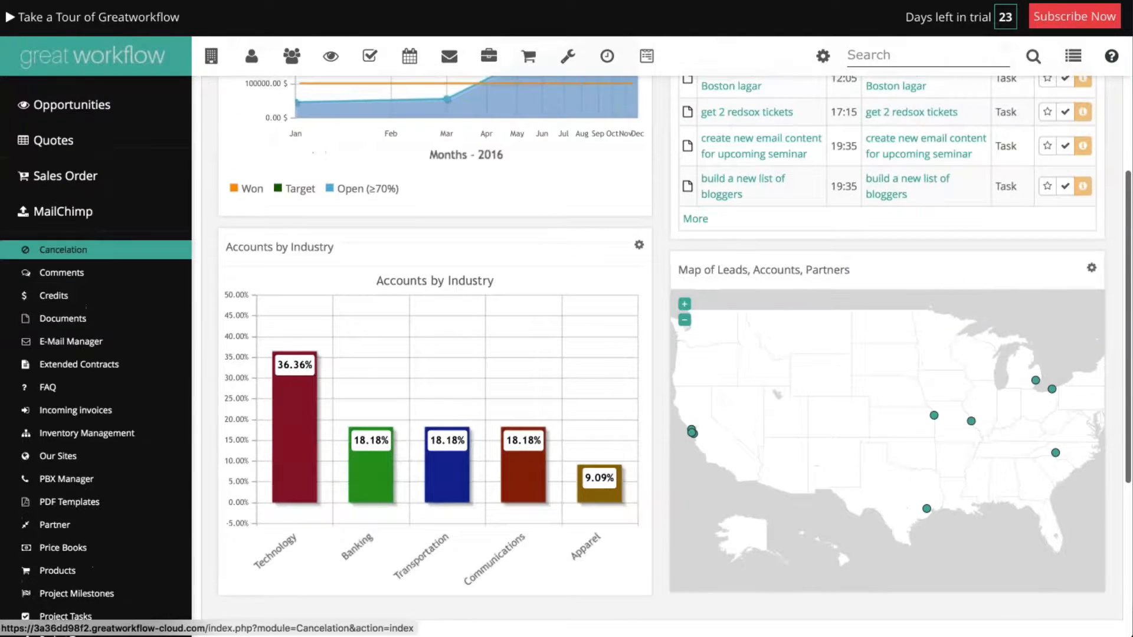
{"action": "scroll", "coordinate": [94, 260], "scroll_direction": "up", "scroll_amount": 2}
{"action": "mouse_move", "coordinate": [137, 273]}
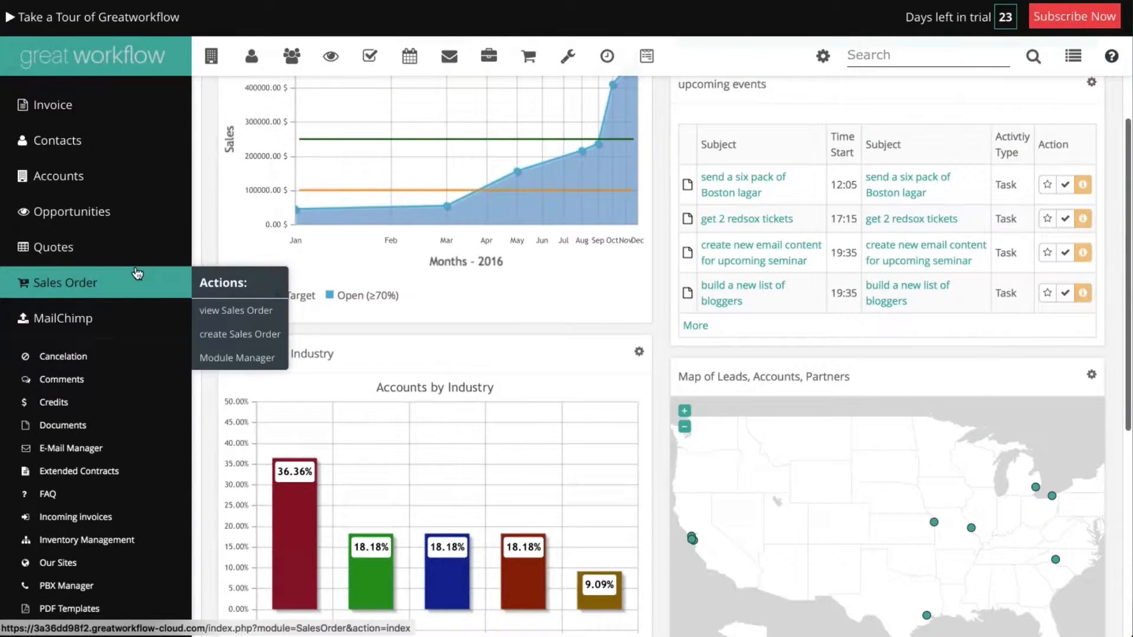
{"action": "scroll", "coordinate": [141, 275], "scroll_direction": "up", "scroll_amount": 2}
{"action": "scroll", "coordinate": [159, 276], "scroll_direction": "up", "scroll_amount": 2}
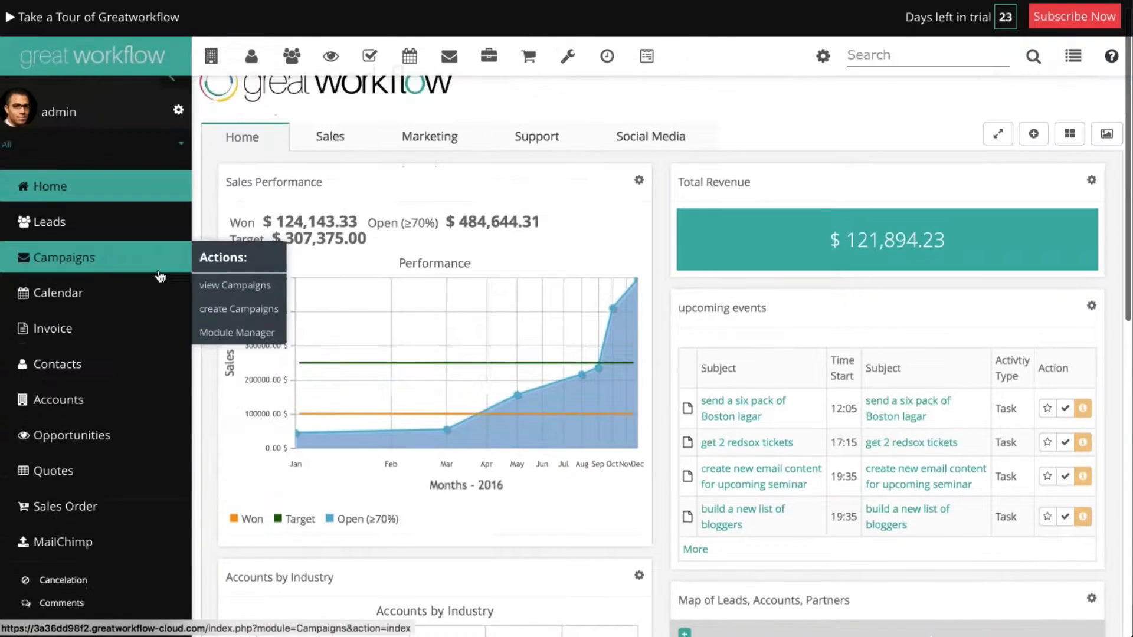
- Filter the sidebar navigation to the Marketing category and look over its modules
{"action": "left_click", "coordinate": [186, 147]}
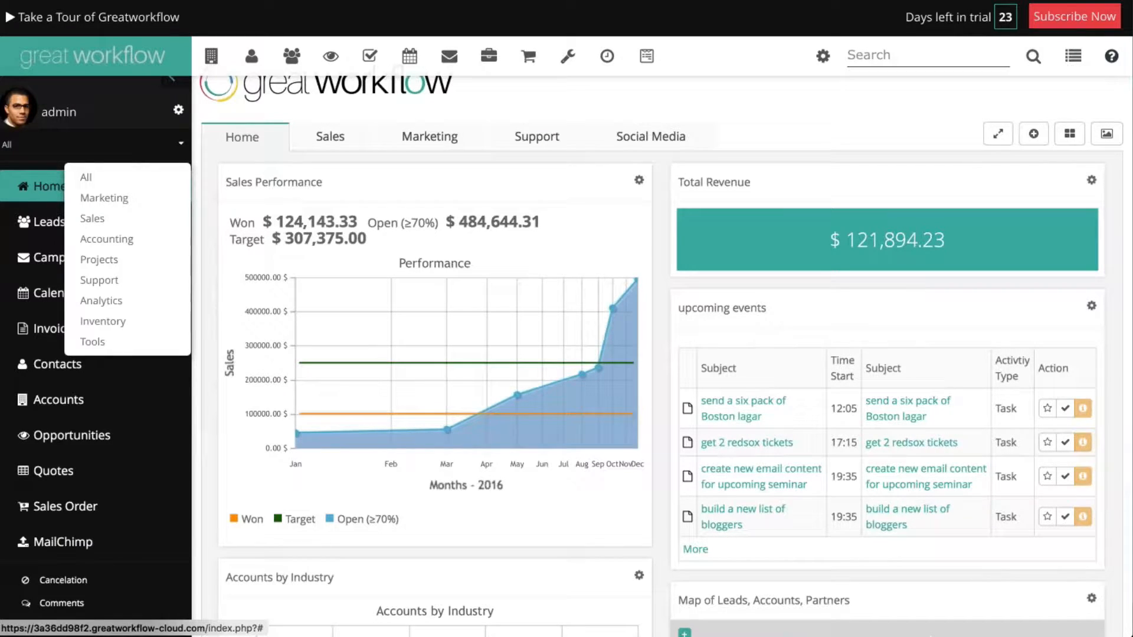
{"action": "left_click", "coordinate": [118, 198]}
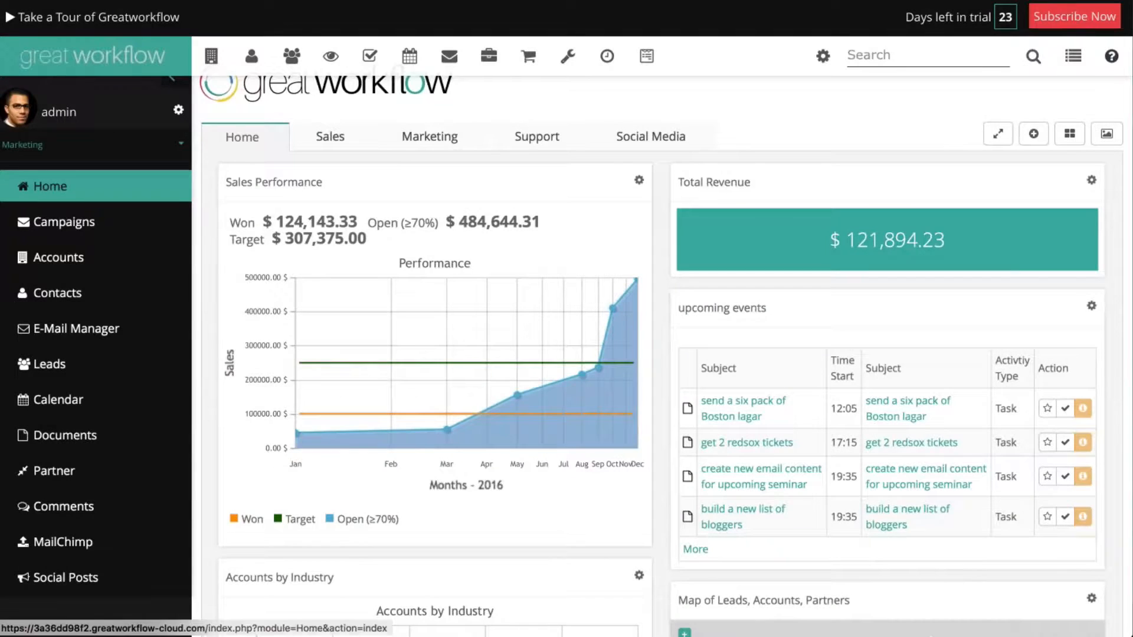
{"action": "mouse_move", "coordinate": [88, 329]}
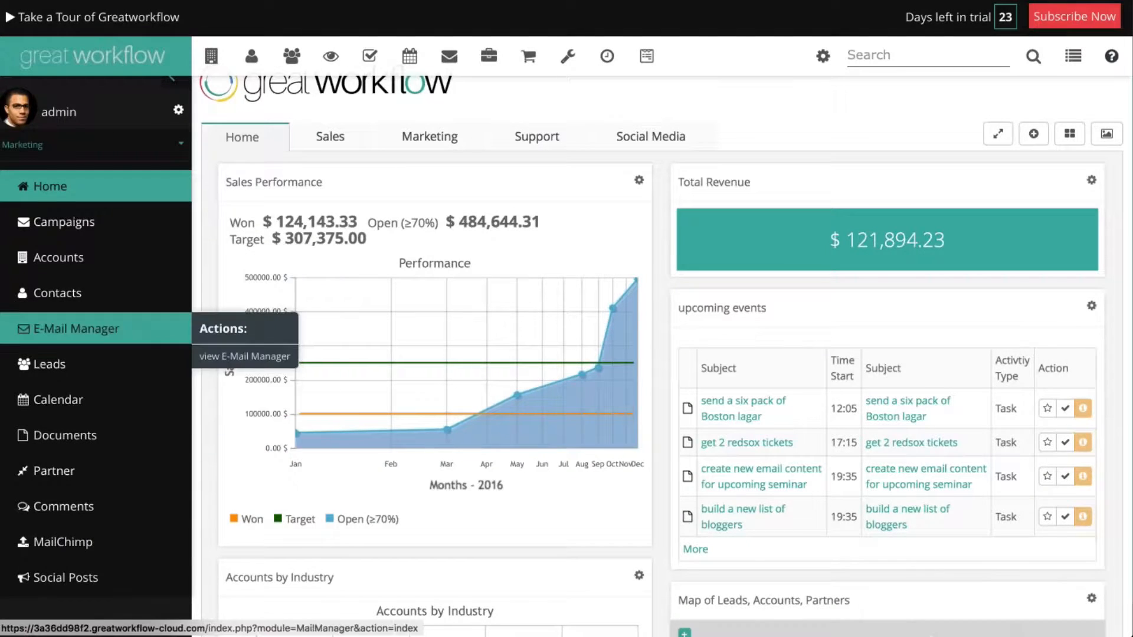
{"action": "scroll", "coordinate": [146, 331], "scroll_direction": "down", "scroll_amount": 4}
{"action": "scroll", "coordinate": [147, 348], "scroll_direction": "up", "scroll_amount": 4}
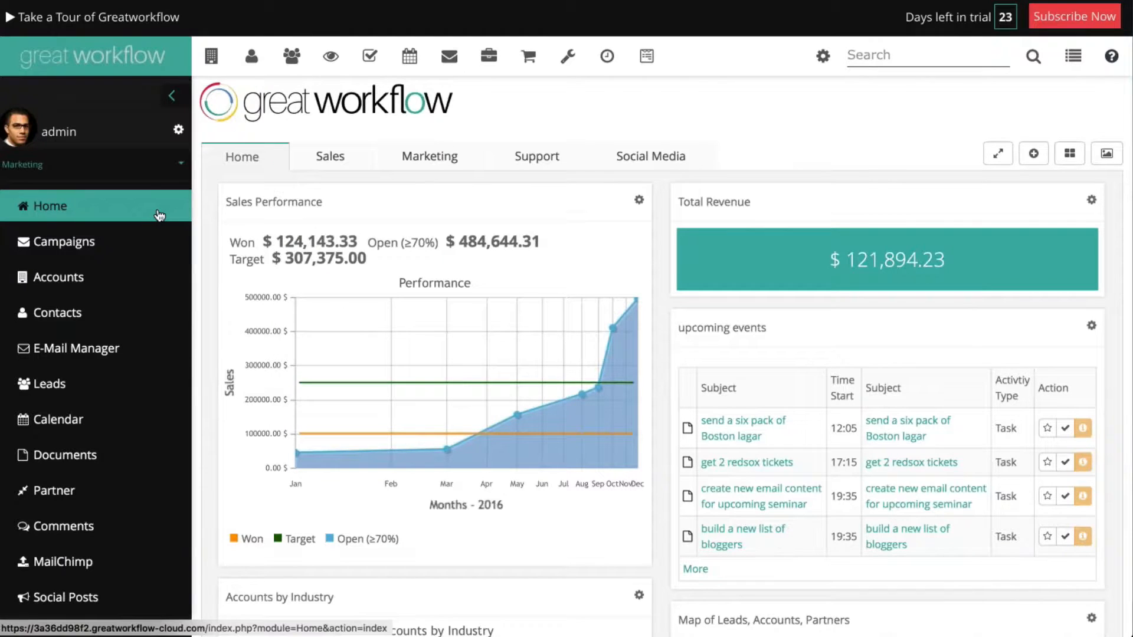
- Switch the sidebar navigation to the Sales category and look over its modules
{"action": "left_click", "coordinate": [180, 164]}
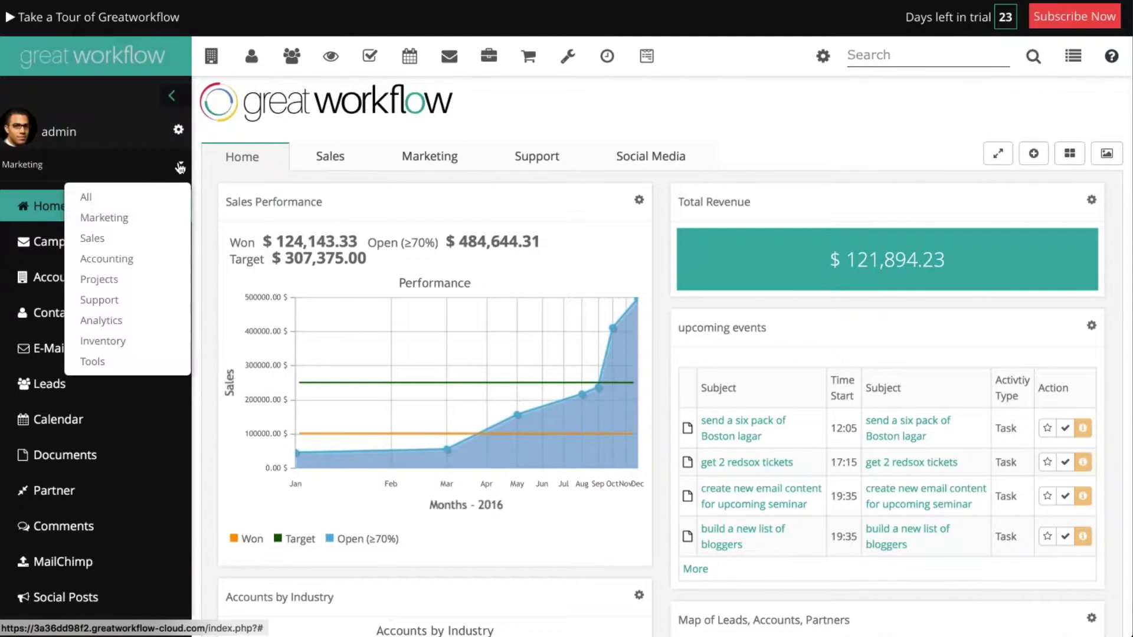
{"action": "left_click", "coordinate": [116, 245]}
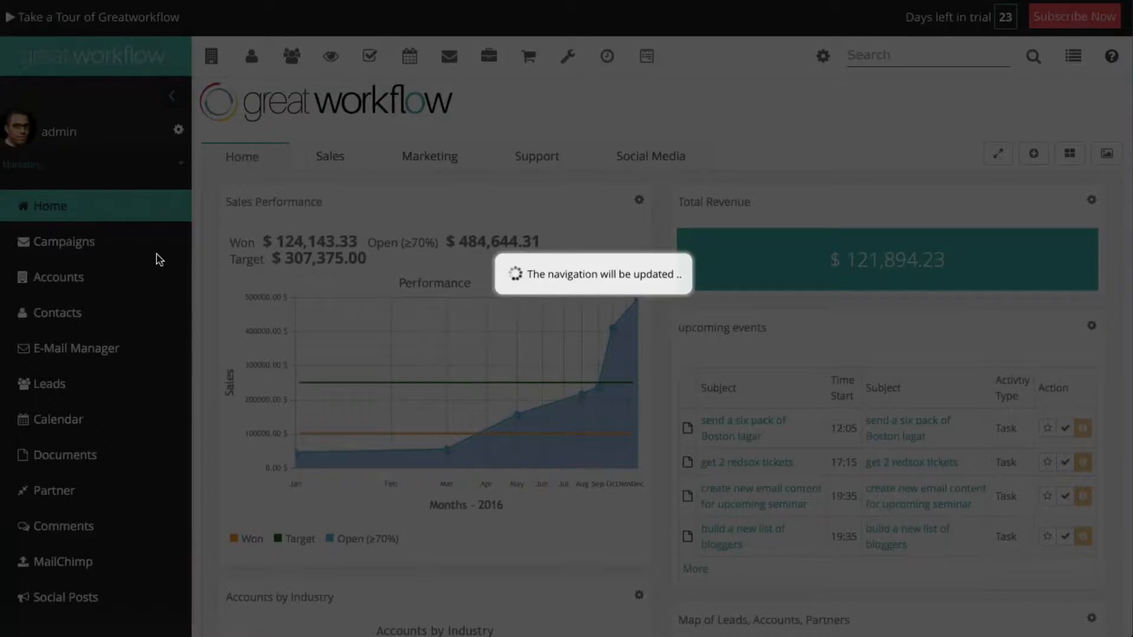
{"action": "mouse_move", "coordinate": [172, 309]}
{"action": "scroll", "coordinate": [172, 309], "scroll_direction": "down", "scroll_amount": 2}
{"action": "scroll", "coordinate": [172, 309], "scroll_direction": "down", "scroll_amount": 1}
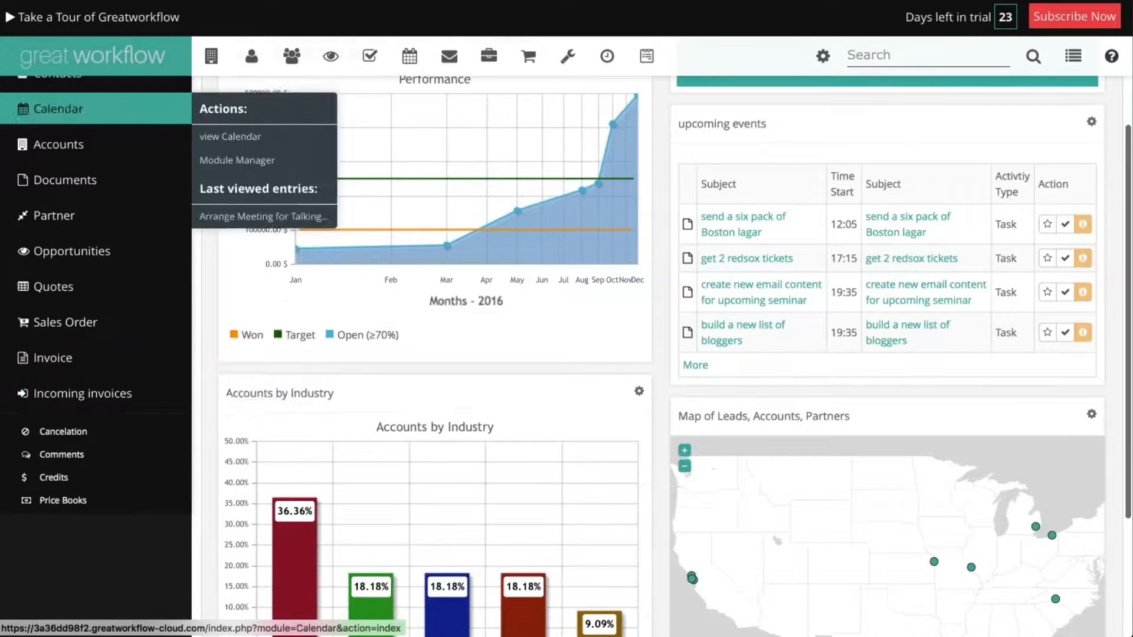
{"action": "mouse_move", "coordinate": [146, 258]}
{"action": "scroll", "coordinate": [146, 257], "scroll_direction": "up", "scroll_amount": 3}
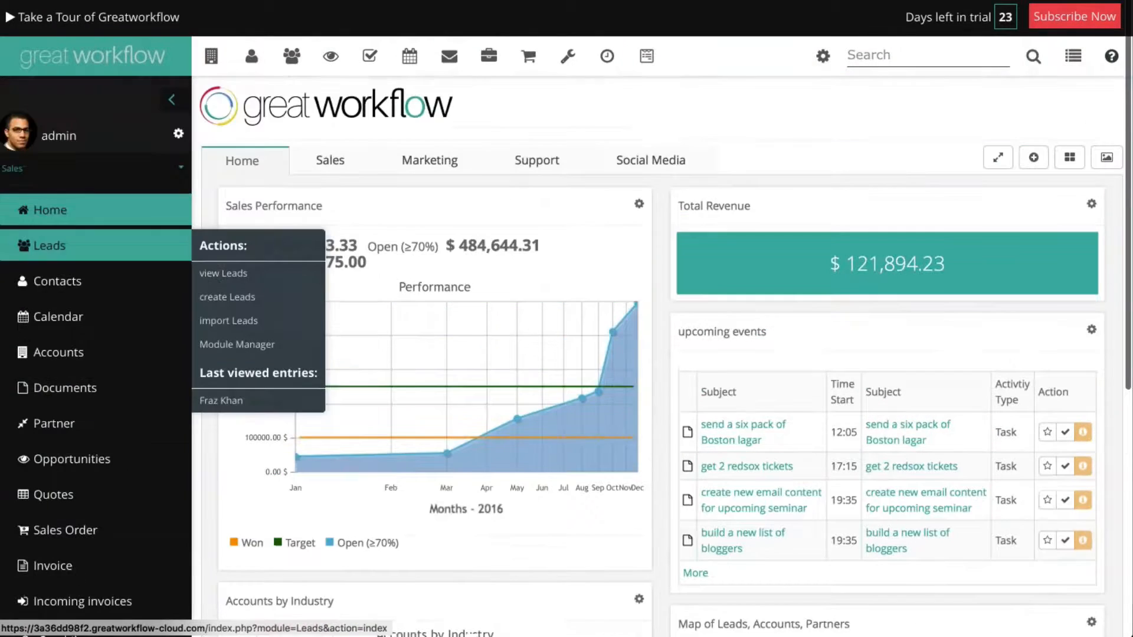
- Check the account options and the navigation category choices without changing them, and collapse the sidebar
{"action": "left_click", "coordinate": [178, 131]}
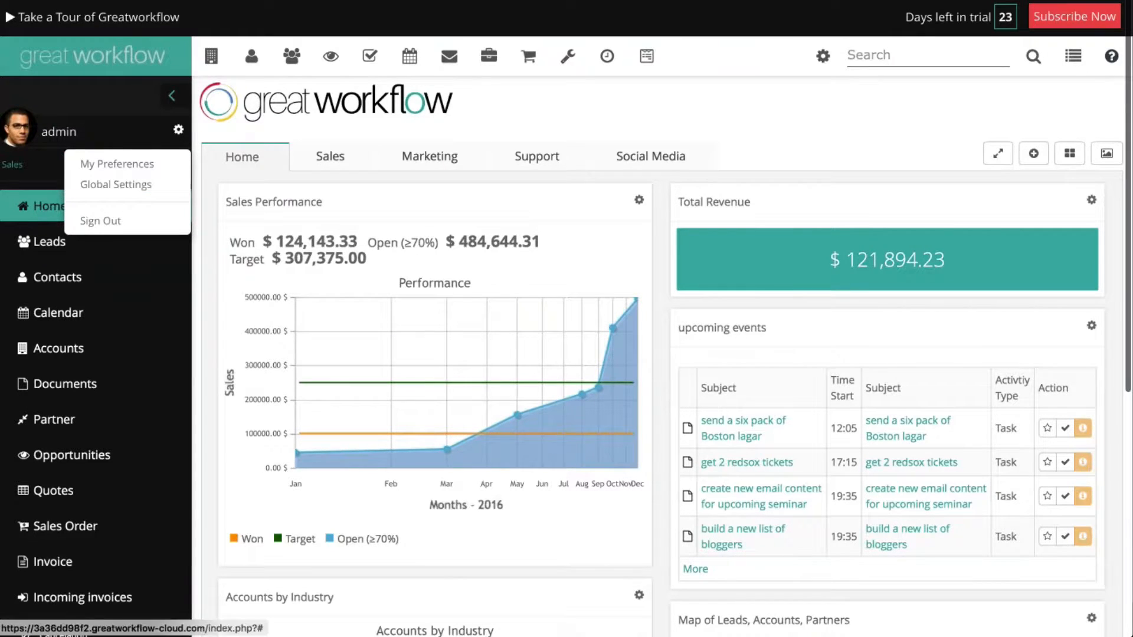
{"action": "left_click", "coordinate": [106, 131]}
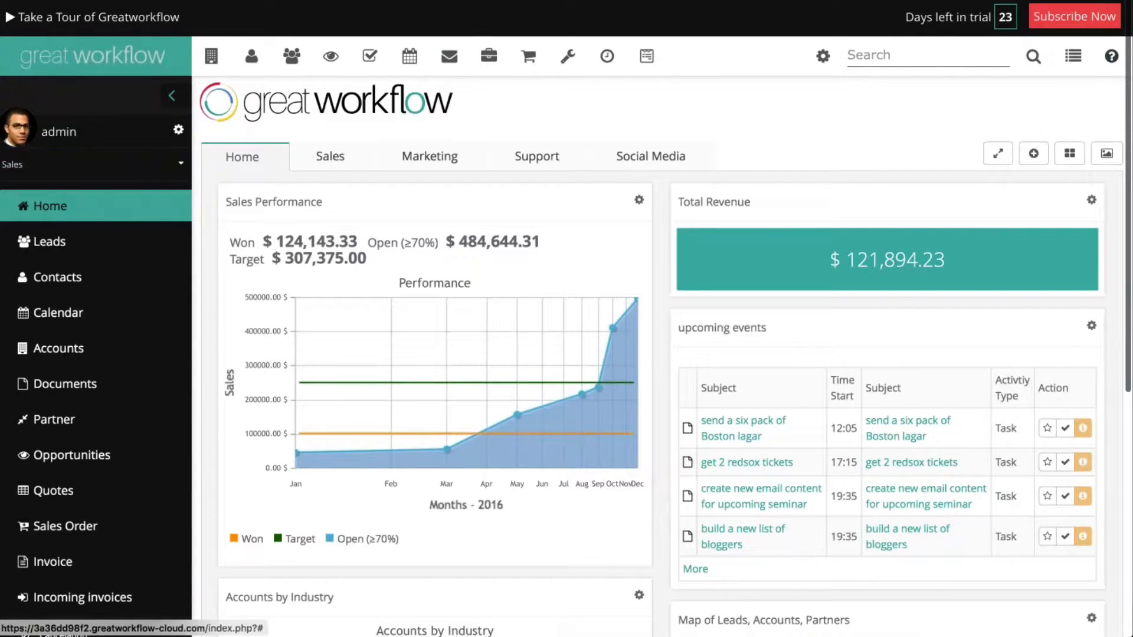
{"action": "left_click", "coordinate": [177, 165]}
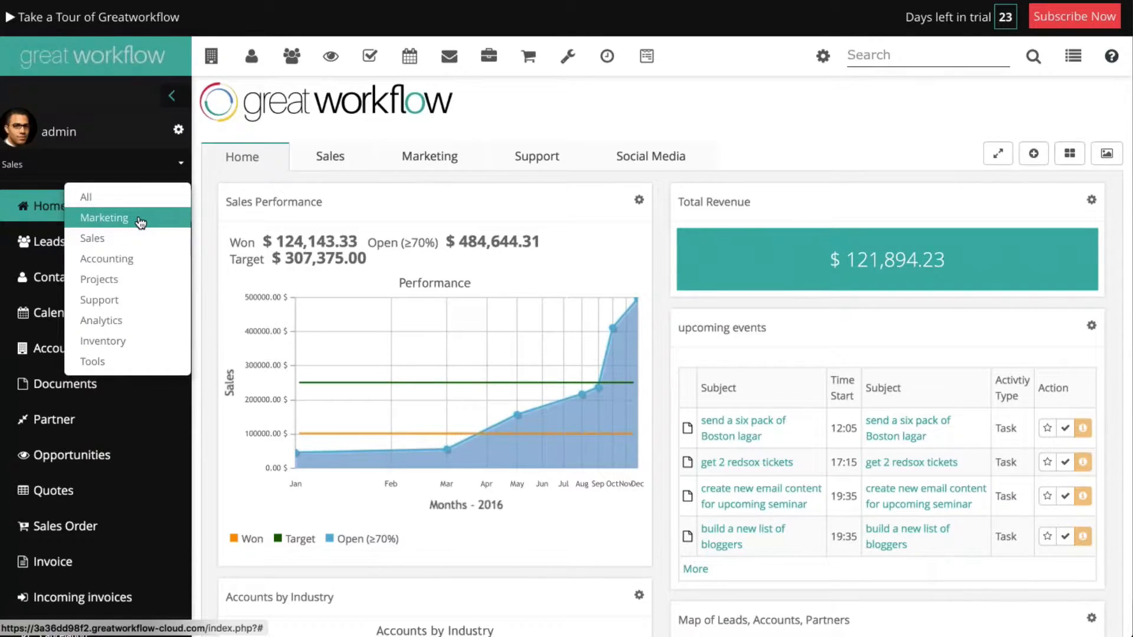
{"action": "left_click", "coordinate": [87, 99]}
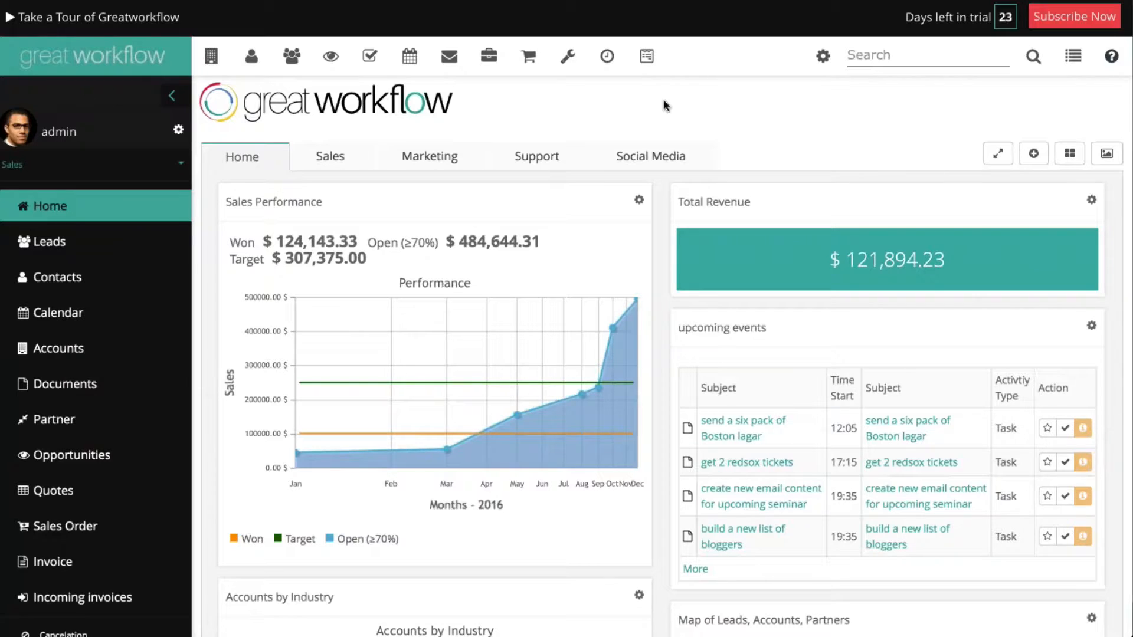
{"action": "left_click", "coordinate": [173, 97]}
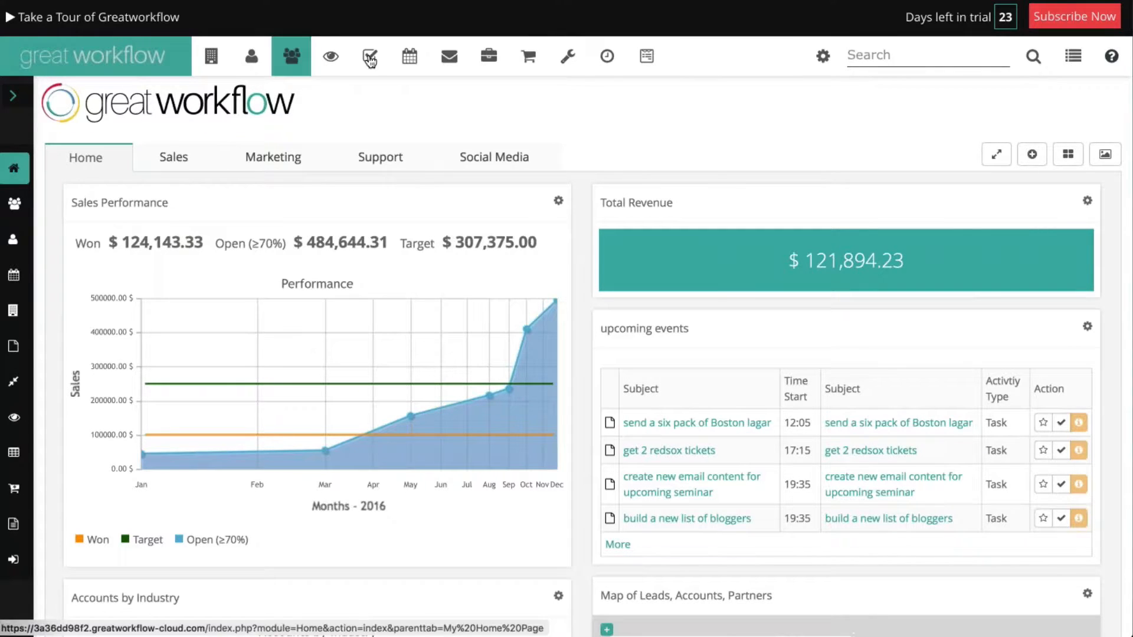
- View the quick-create form for a lead and close it without saving
{"action": "left_click", "coordinate": [293, 58]}
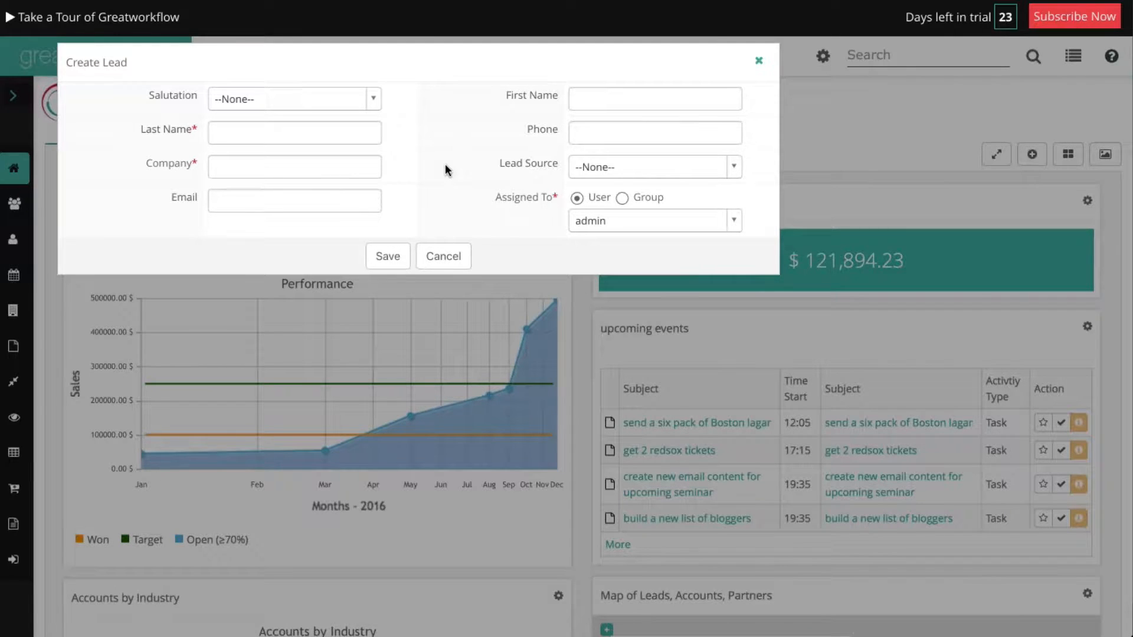
{"action": "left_click", "coordinate": [758, 60]}
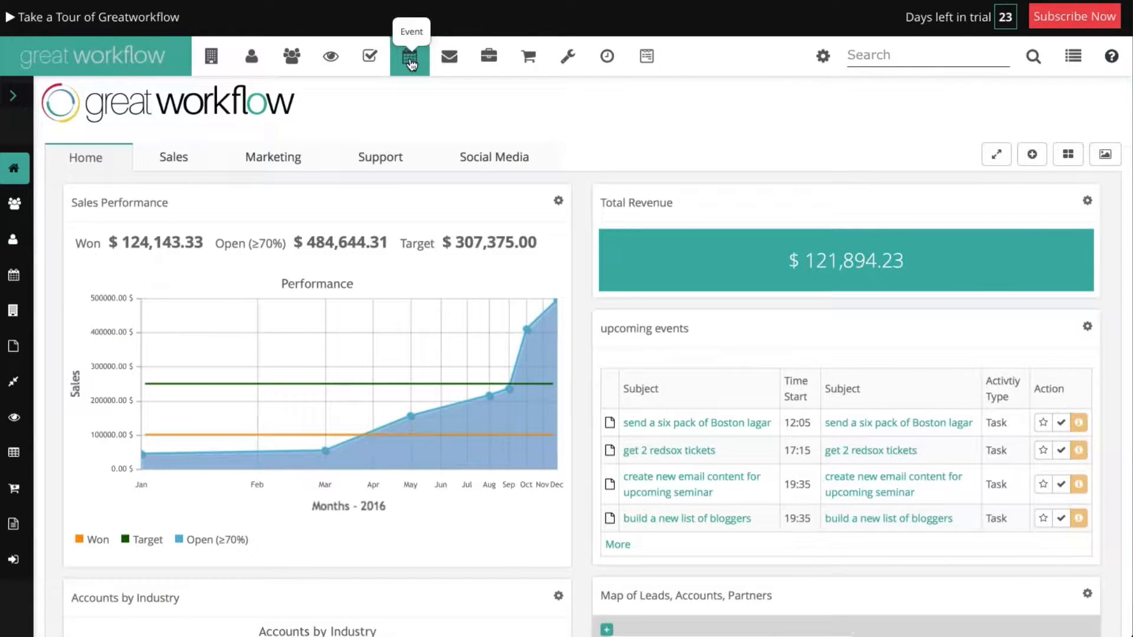
{"action": "left_click", "coordinate": [806, 101]}
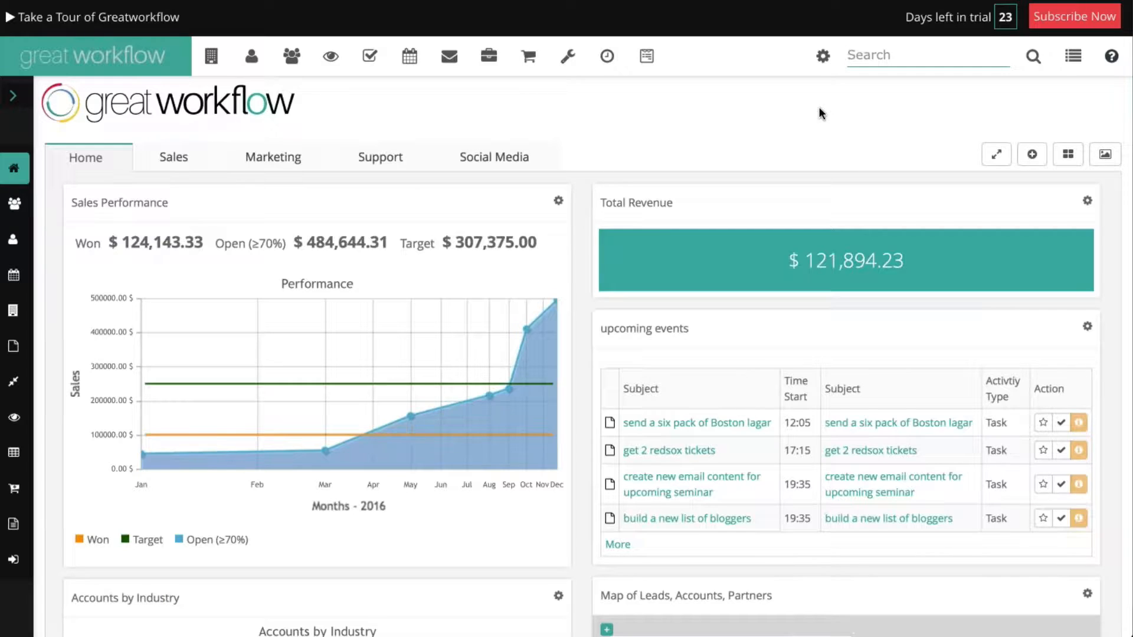
- Limit the global search to the Contacts, Leads, Accounts and Partners modules
{"action": "left_click", "coordinate": [825, 60]}
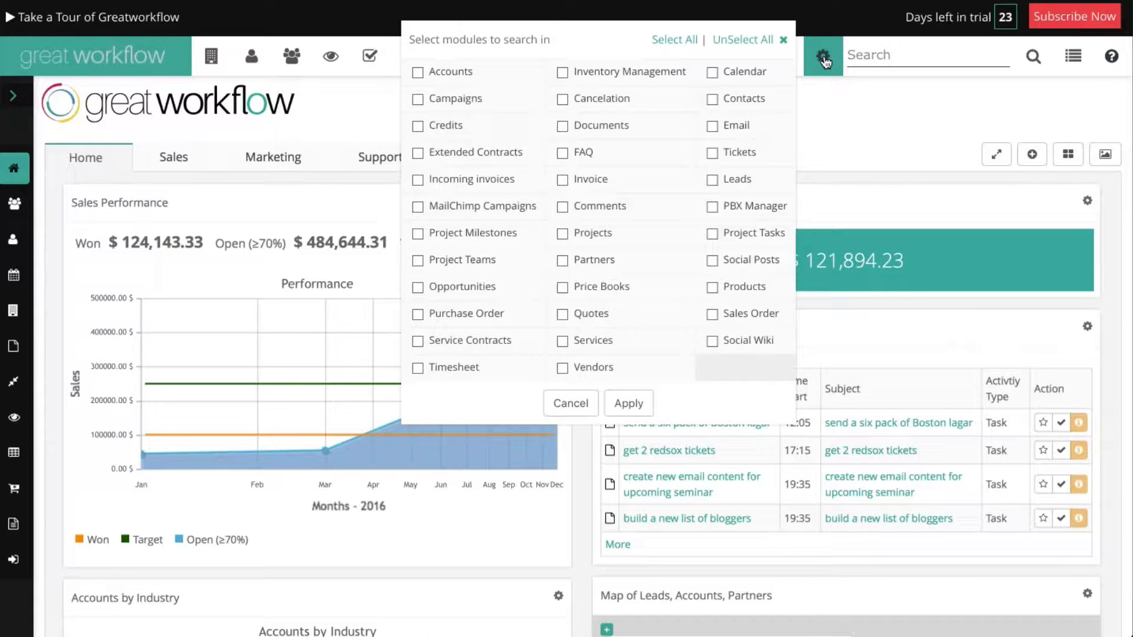
{"action": "left_click", "coordinate": [712, 100]}
{"action": "left_click", "coordinate": [713, 180]}
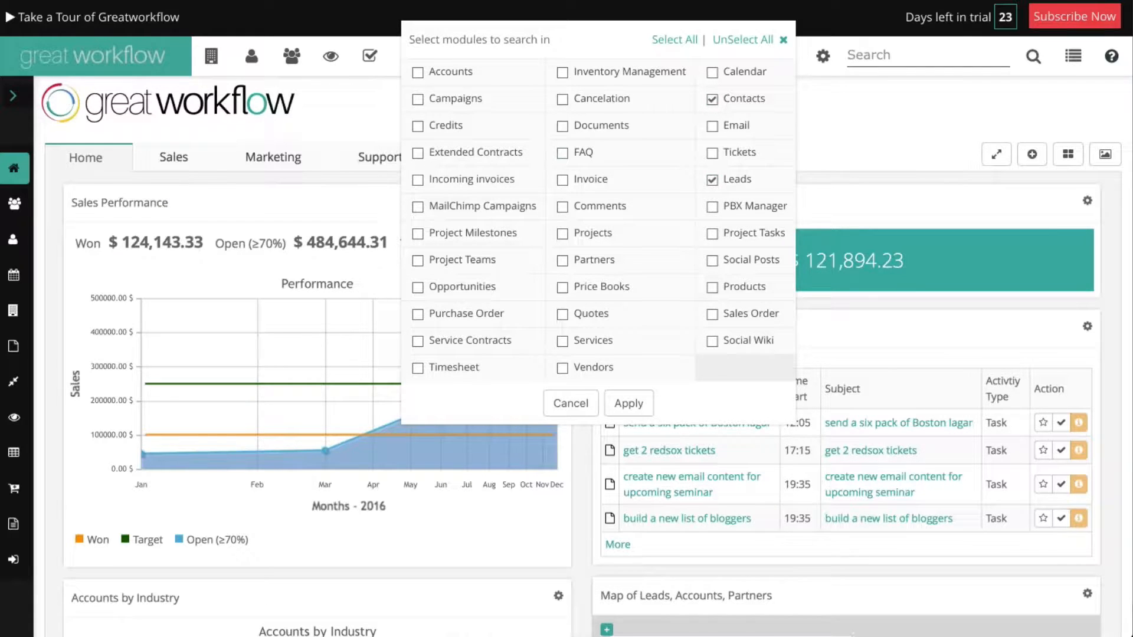
{"action": "left_click", "coordinate": [418, 73]}
{"action": "left_click", "coordinate": [562, 260]}
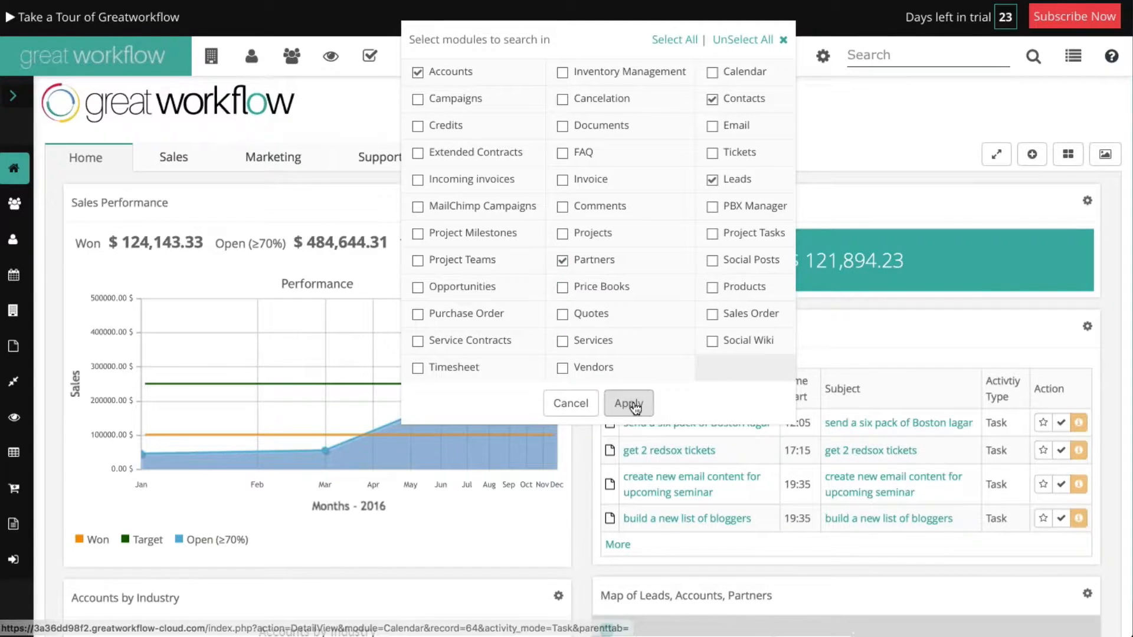
{"action": "left_click", "coordinate": [629, 404]}
- Search the selected modules for "test"
{"action": "left_click", "coordinate": [851, 55]}
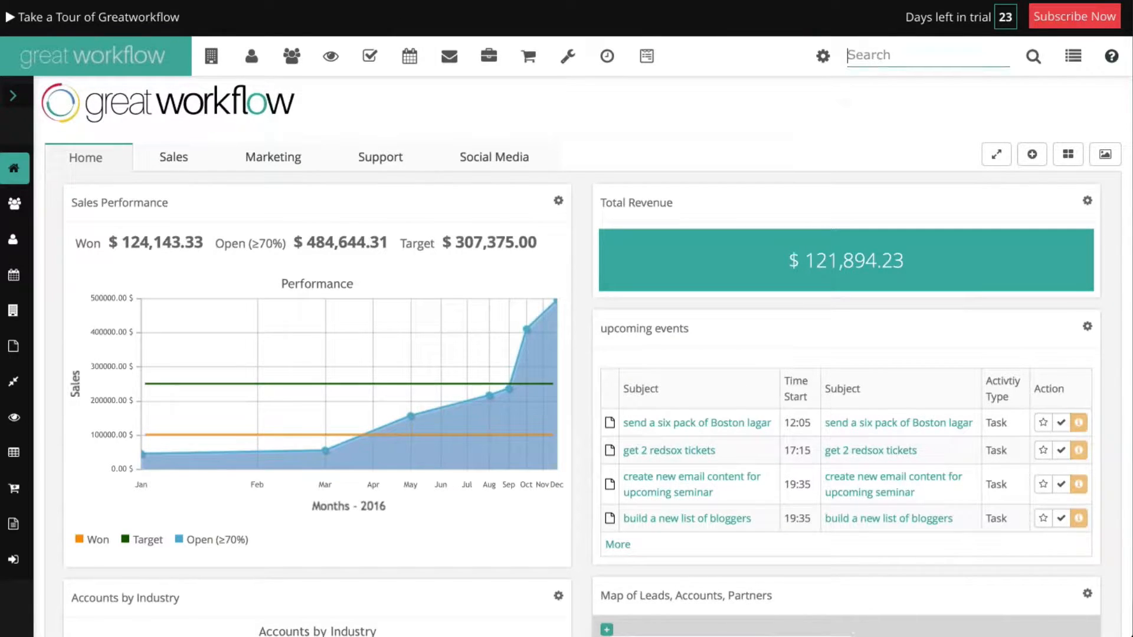
{"action": "type", "text": "test"}
{"action": "key", "text": "Return"}
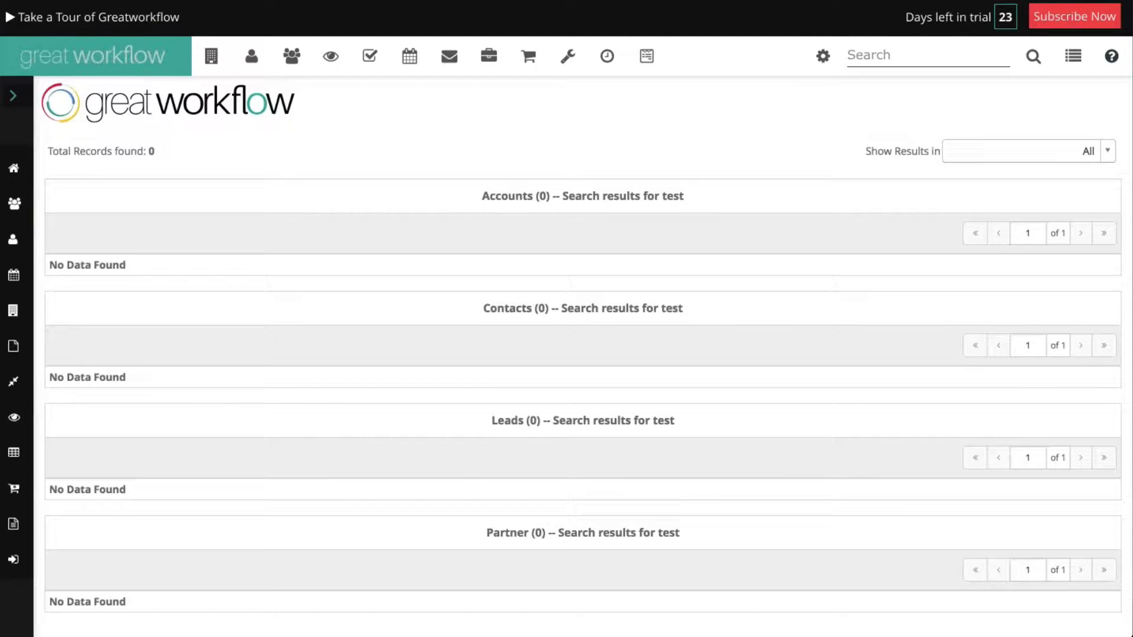
- Clear all modules from the global search scope and apply the change
{"action": "left_click", "coordinate": [824, 57]}
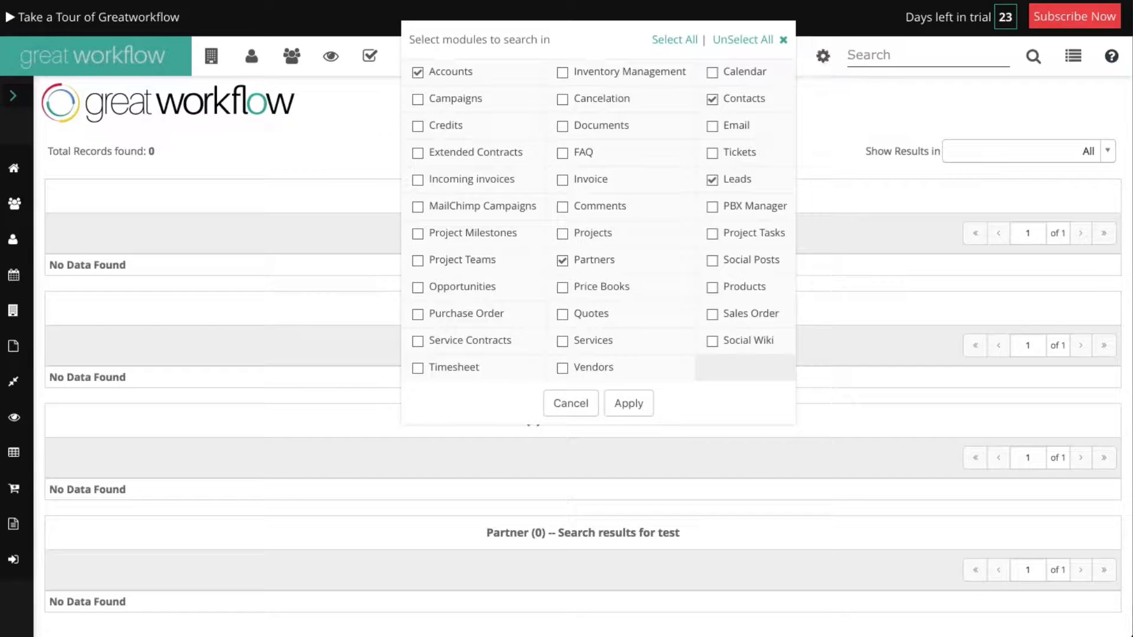
{"action": "left_click", "coordinate": [743, 40]}
{"action": "left_click", "coordinate": [629, 403]}
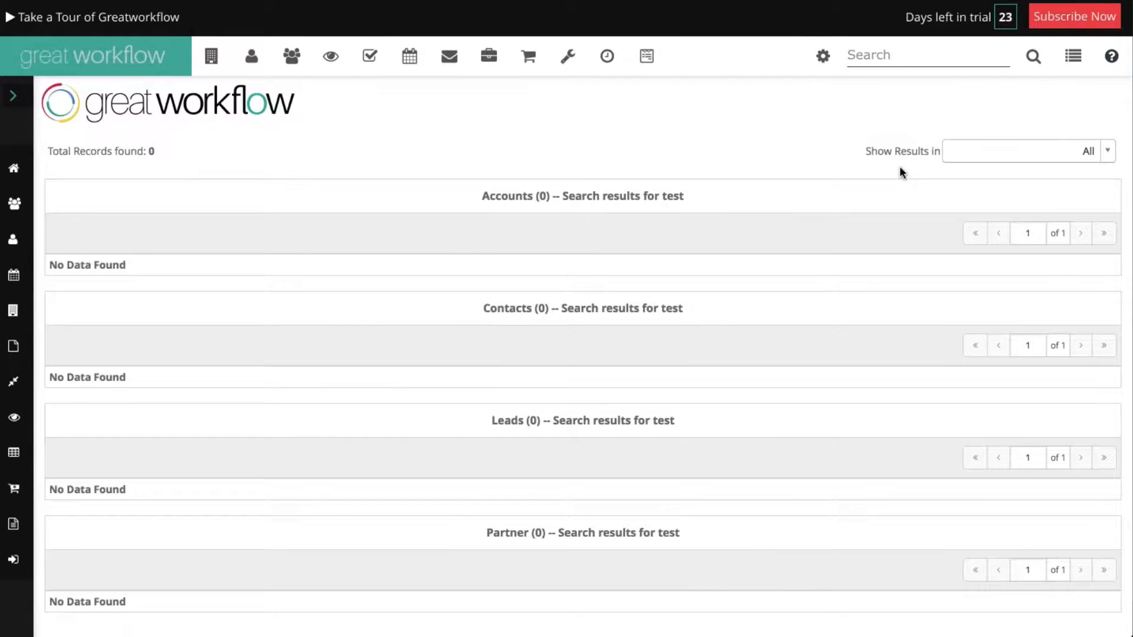
- Return to the Home dashboard and show the list of last viewed entries
{"action": "scroll", "coordinate": [912, 425], "scroll_direction": "down", "scroll_amount": 2}
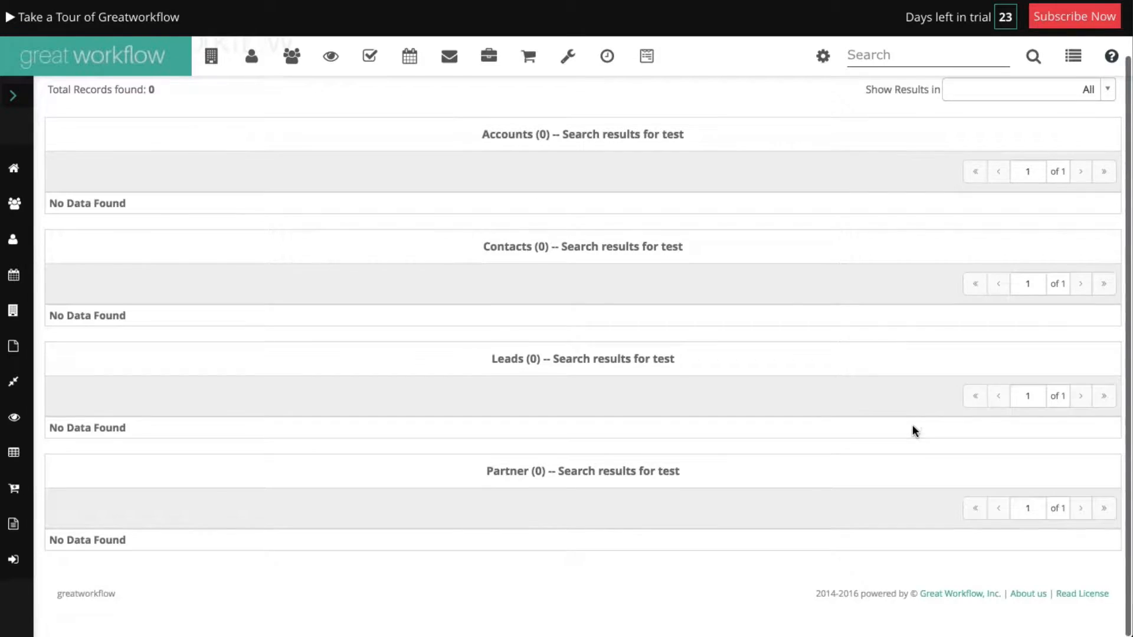
{"action": "scroll", "coordinate": [912, 424], "scroll_direction": "up", "scroll_amount": 2}
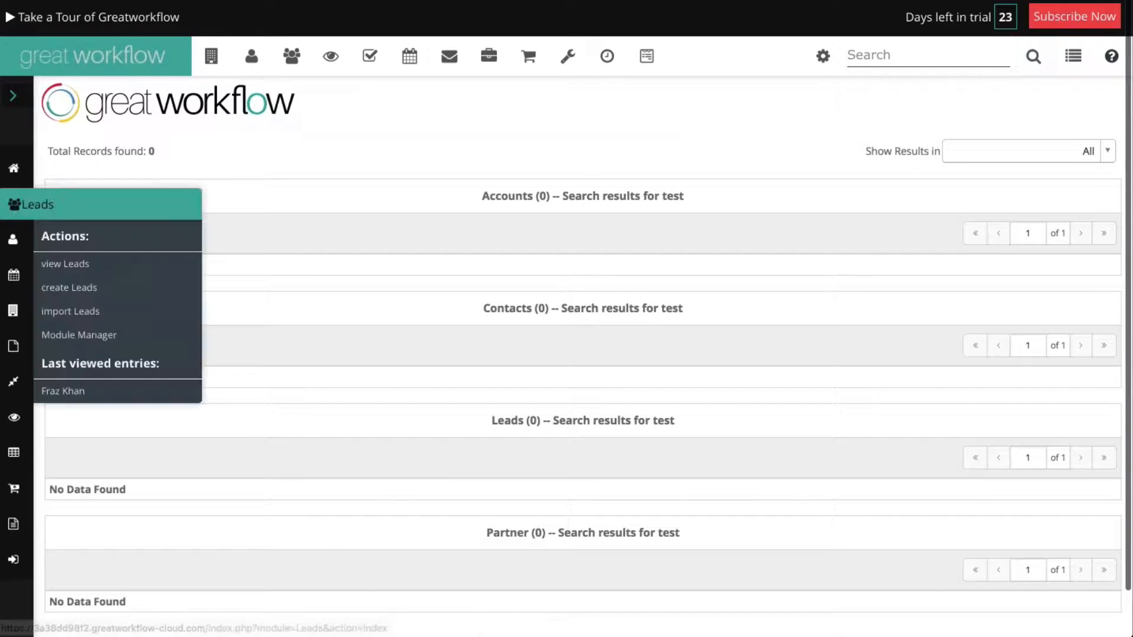
{"action": "left_click", "coordinate": [15, 169]}
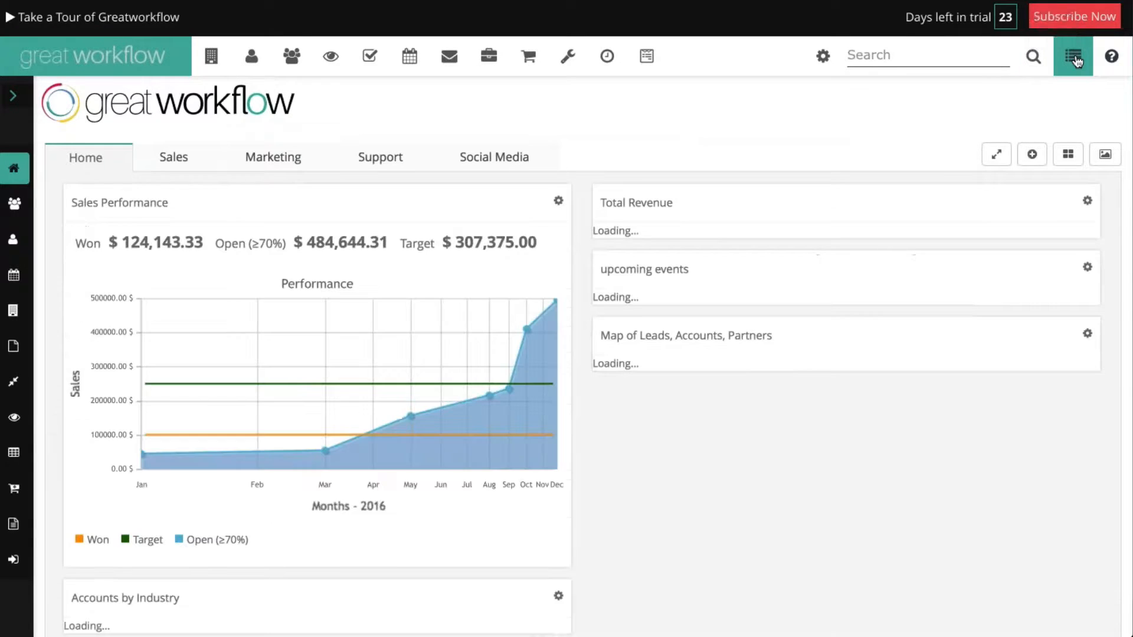
{"action": "left_click", "coordinate": [1073, 56]}
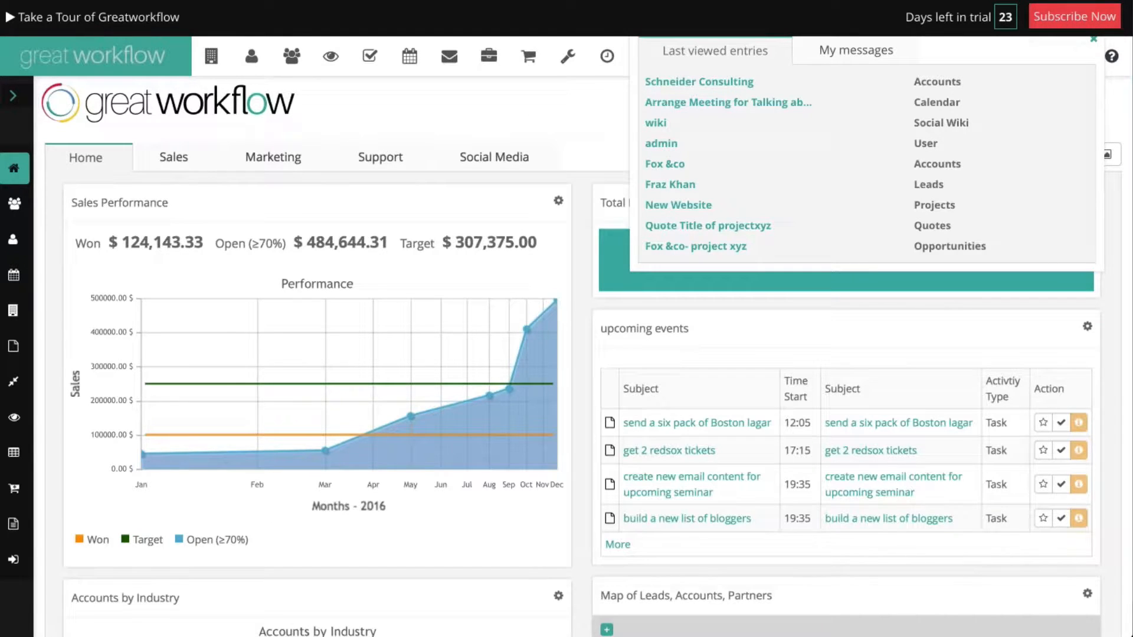
- View the My messages list, and read the Homepage article in the help documentation before closing it
{"action": "left_click", "coordinate": [856, 54]}
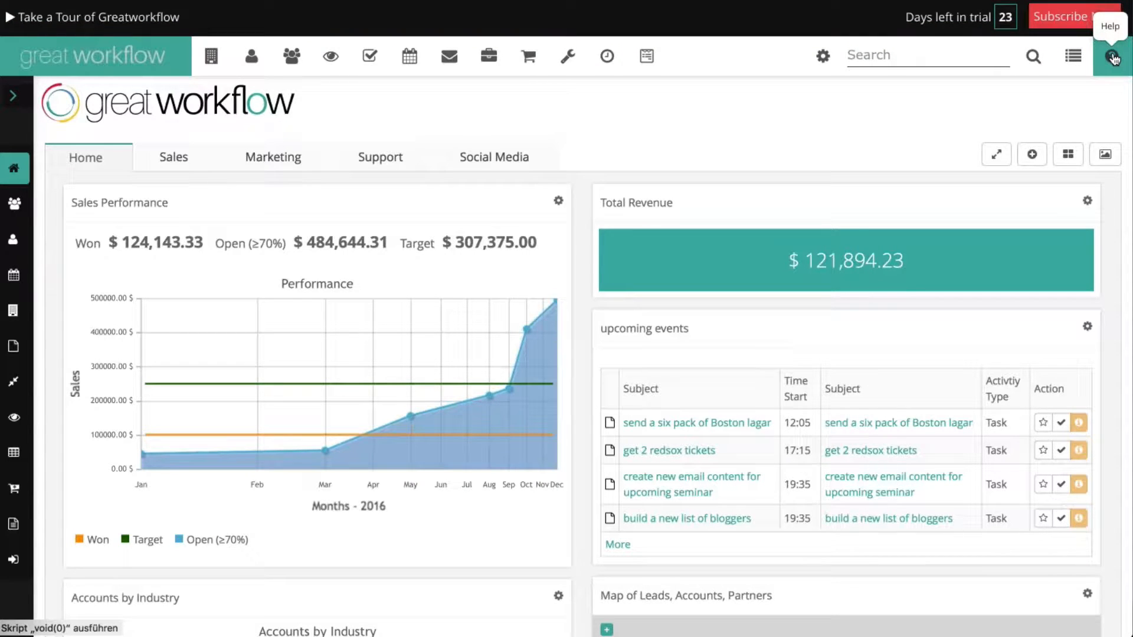
{"action": "left_click", "coordinate": [1112, 57]}
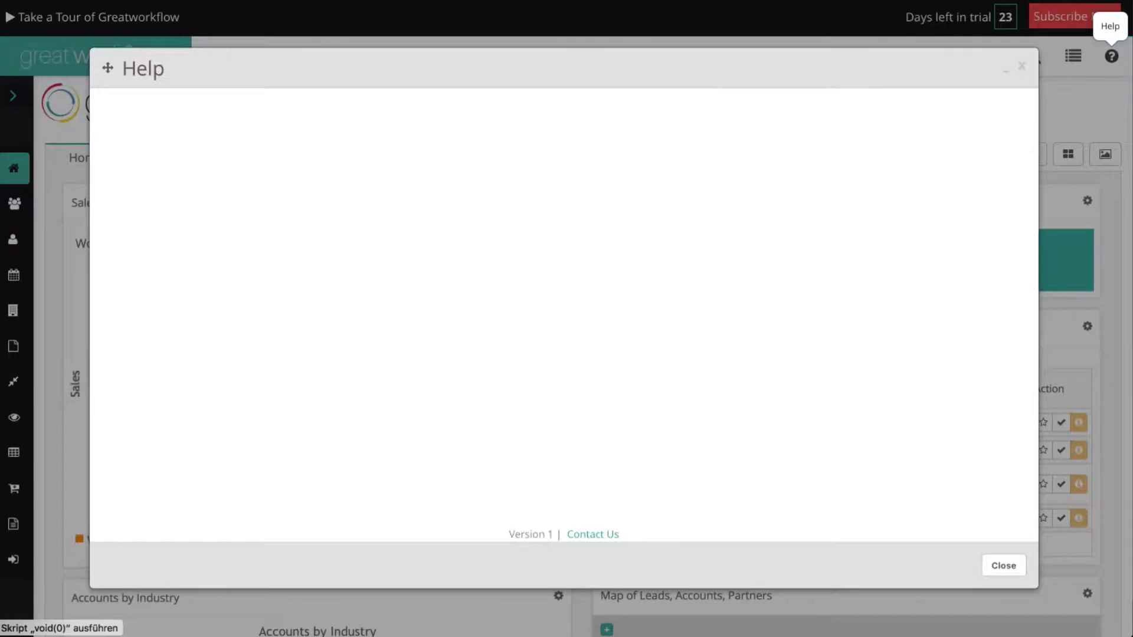
{"action": "left_click", "coordinate": [151, 266]}
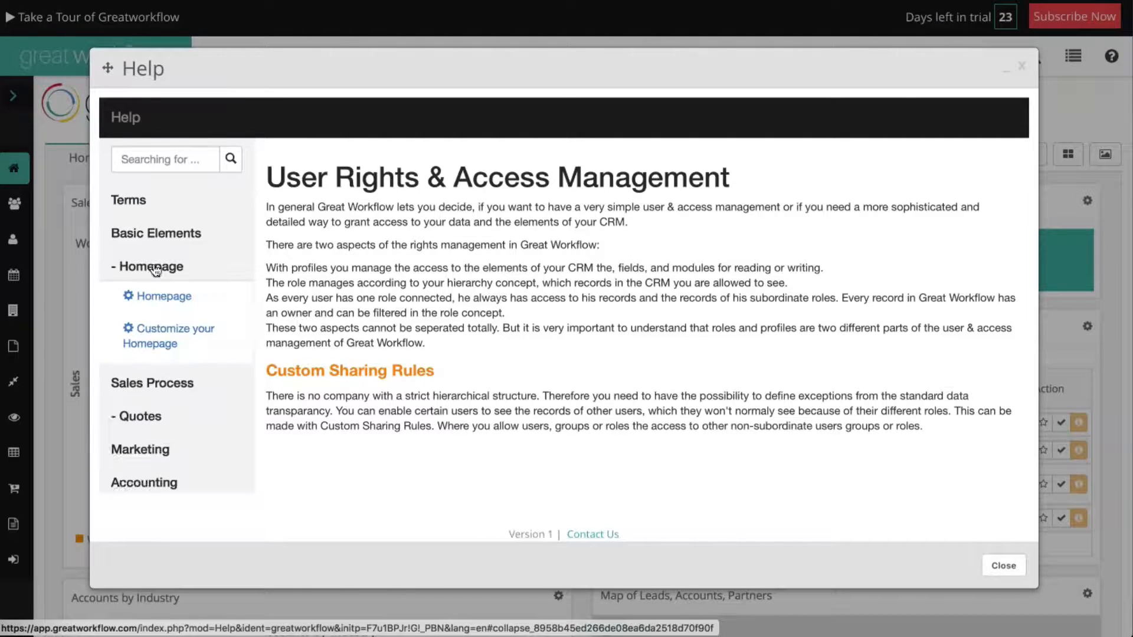
{"action": "left_click", "coordinate": [198, 299]}
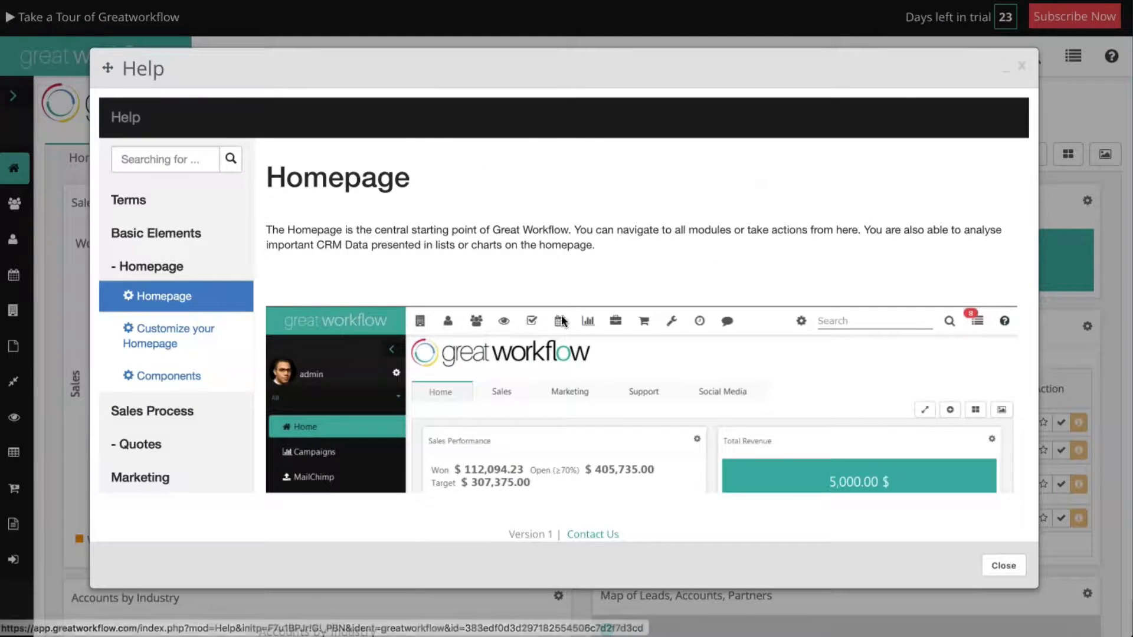
{"action": "scroll", "coordinate": [561, 321], "scroll_direction": "down", "scroll_amount": 3}
{"action": "scroll", "coordinate": [561, 314], "scroll_direction": "down", "scroll_amount": 5}
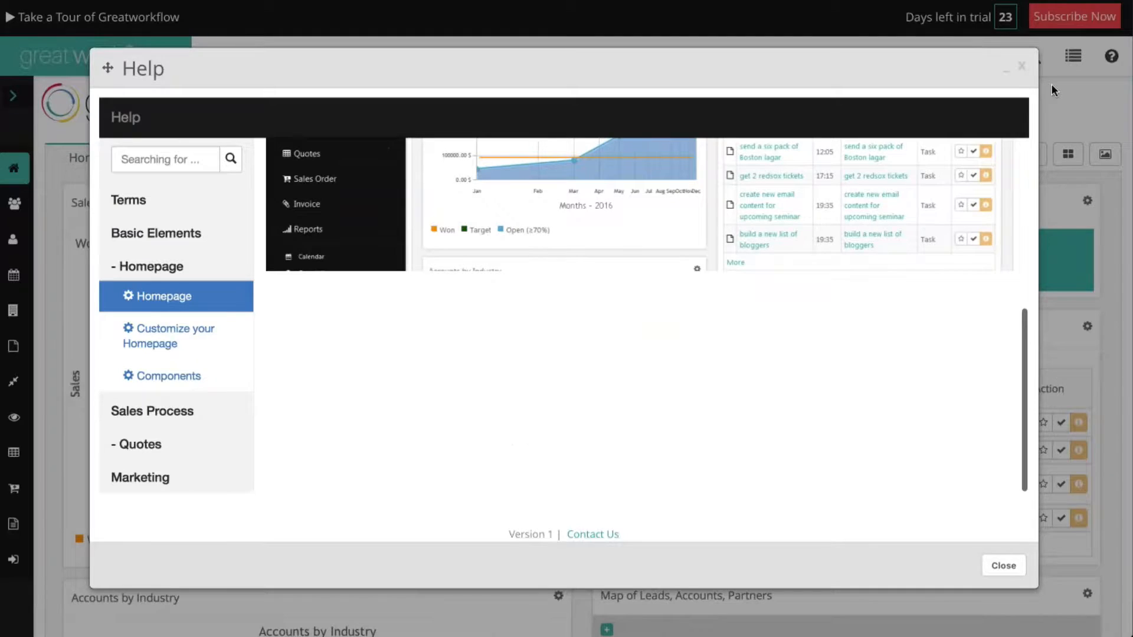
{"action": "left_click", "coordinate": [1052, 88]}
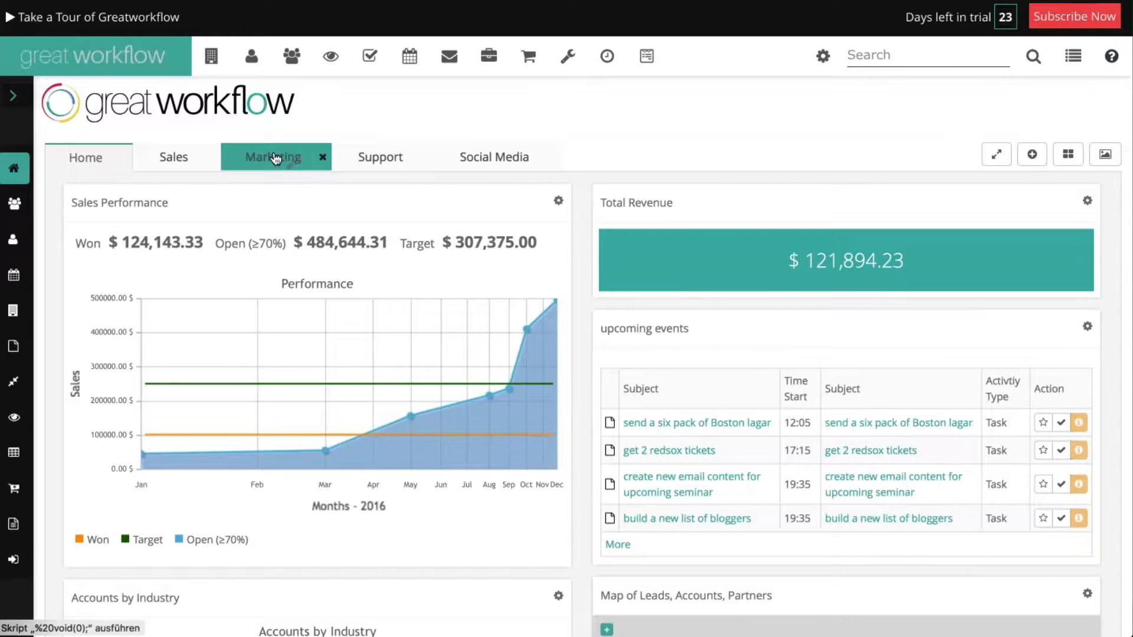
- Review the Home dashboard's sales performance, upcoming events, accounts by industry and map widgets
{"action": "scroll", "coordinate": [578, 288], "scroll_direction": "down", "scroll_amount": 7}
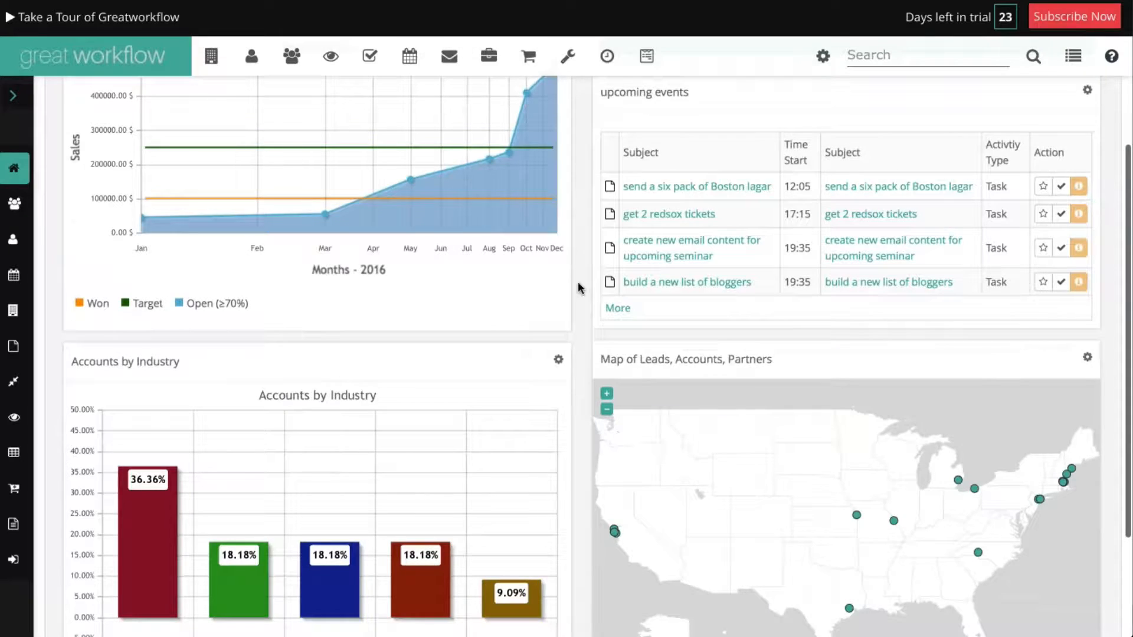
{"action": "scroll", "coordinate": [578, 288], "scroll_direction": "up", "scroll_amount": 1}
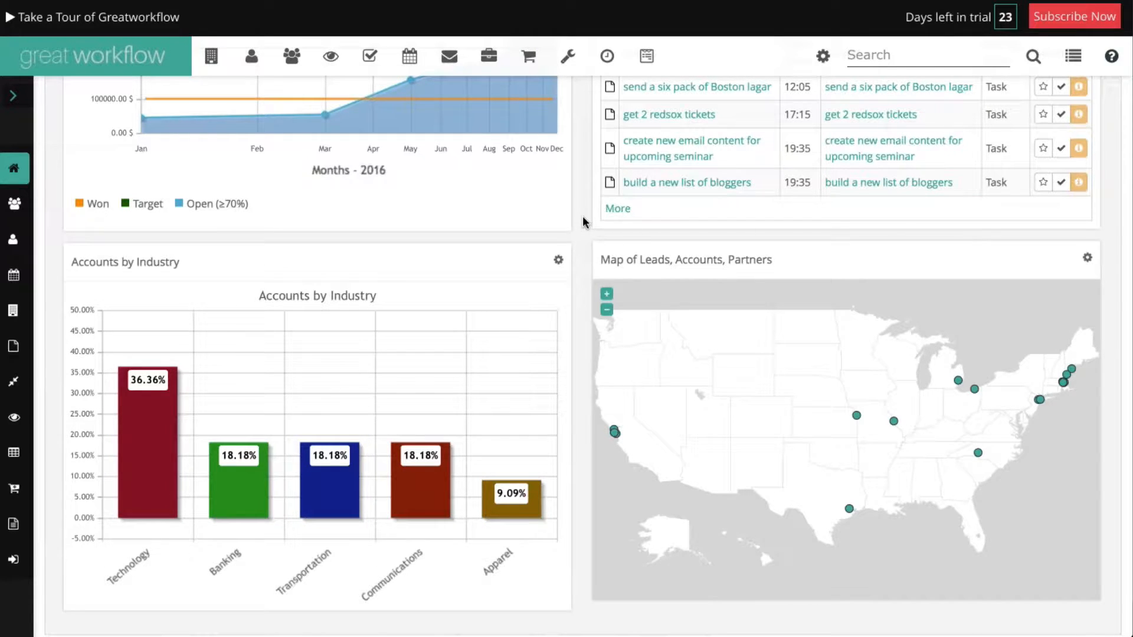
{"action": "scroll", "coordinate": [583, 222], "scroll_direction": "up", "scroll_amount": 5}
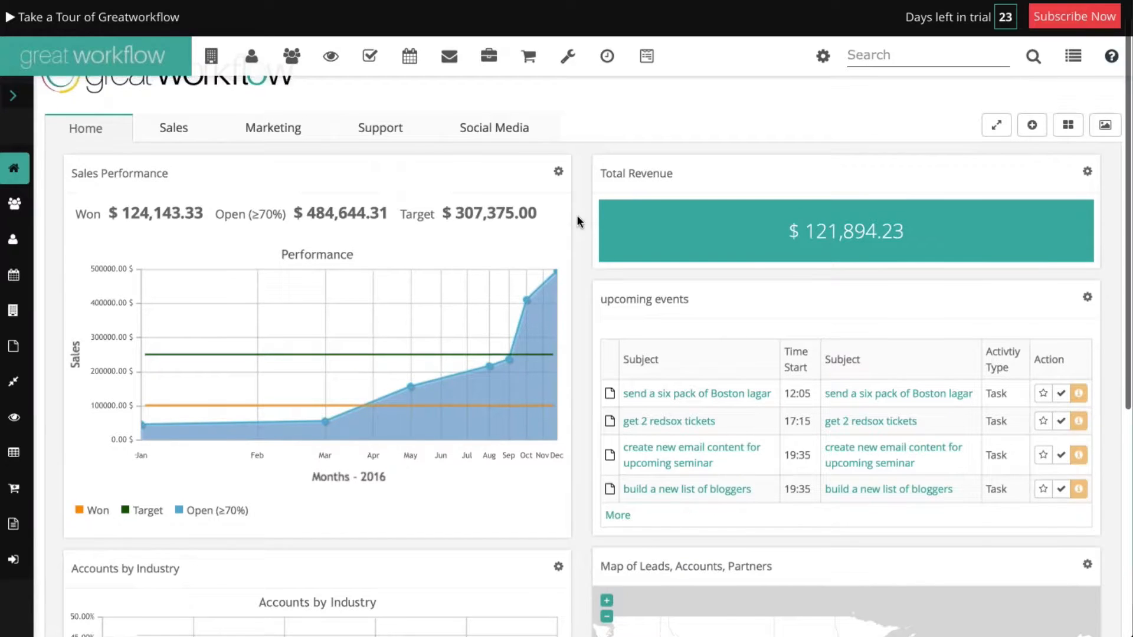
- Open the Sales dashboard and review its sales funnel, hot leads, top accounts and top opportunities widgets
{"action": "scroll", "coordinate": [576, 215], "scroll_direction": "up", "scroll_amount": 1}
{"action": "left_click", "coordinate": [173, 159]}
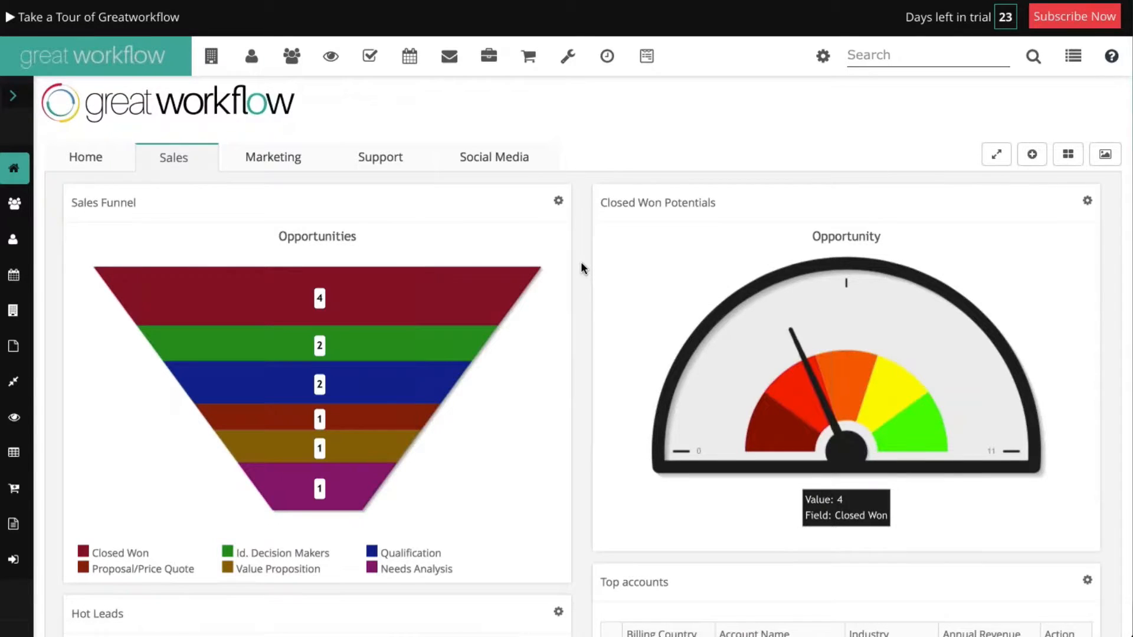
{"action": "scroll", "coordinate": [581, 269], "scroll_direction": "down", "scroll_amount": 10}
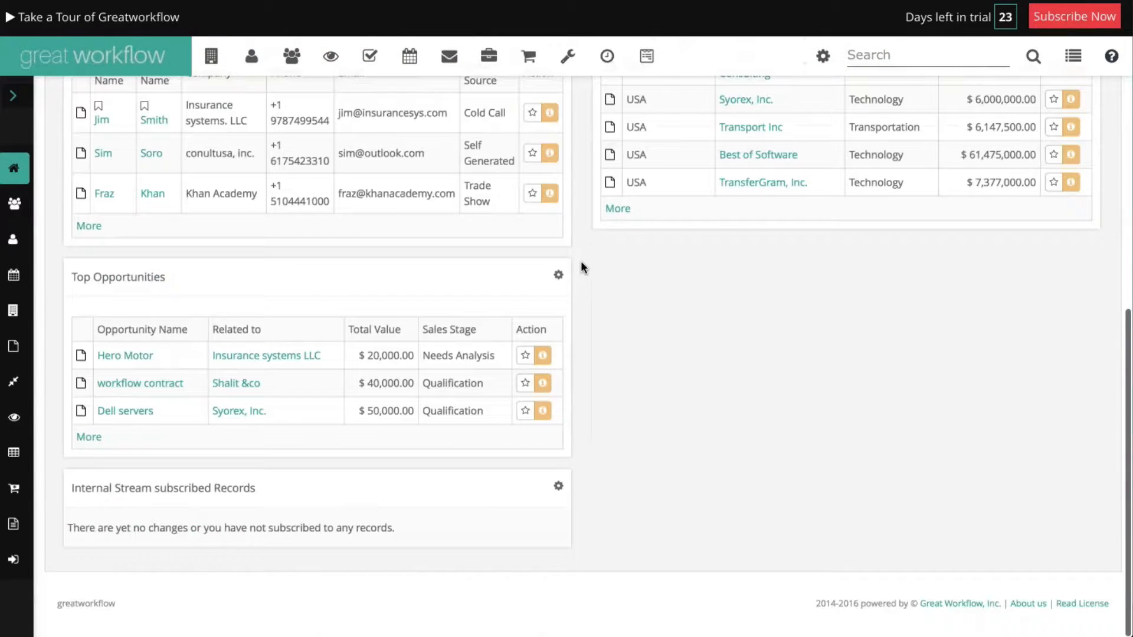
{"action": "scroll", "coordinate": [581, 263], "scroll_direction": "up", "scroll_amount": 3}
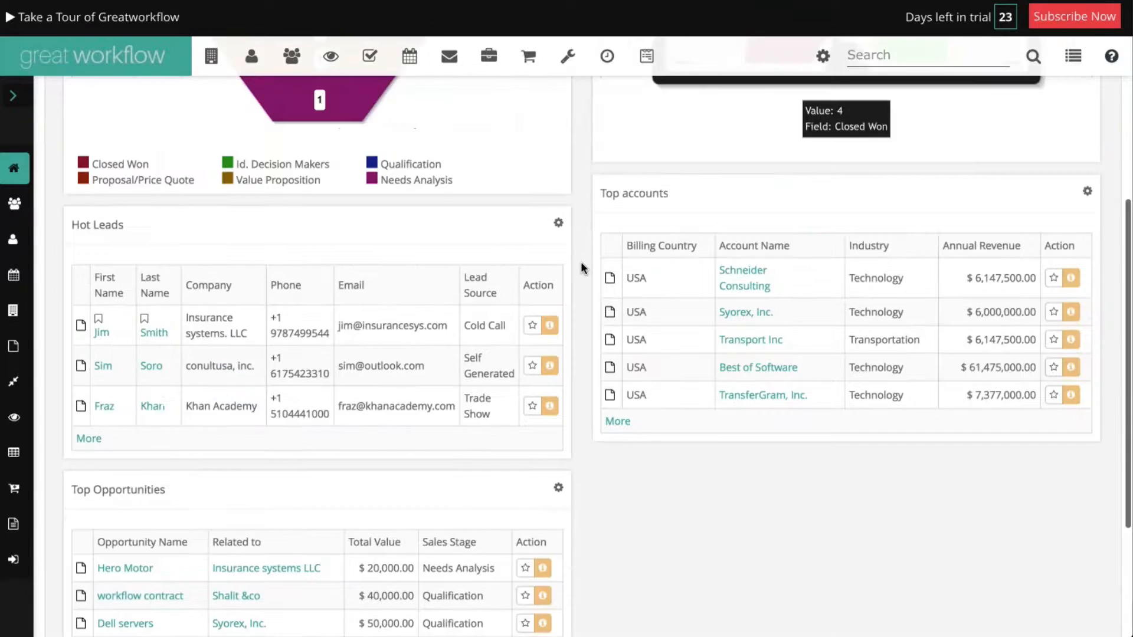
{"action": "scroll", "coordinate": [581, 263], "scroll_direction": "up", "scroll_amount": 1}
{"action": "scroll", "coordinate": [581, 268], "scroll_direction": "up", "scroll_amount": 1}
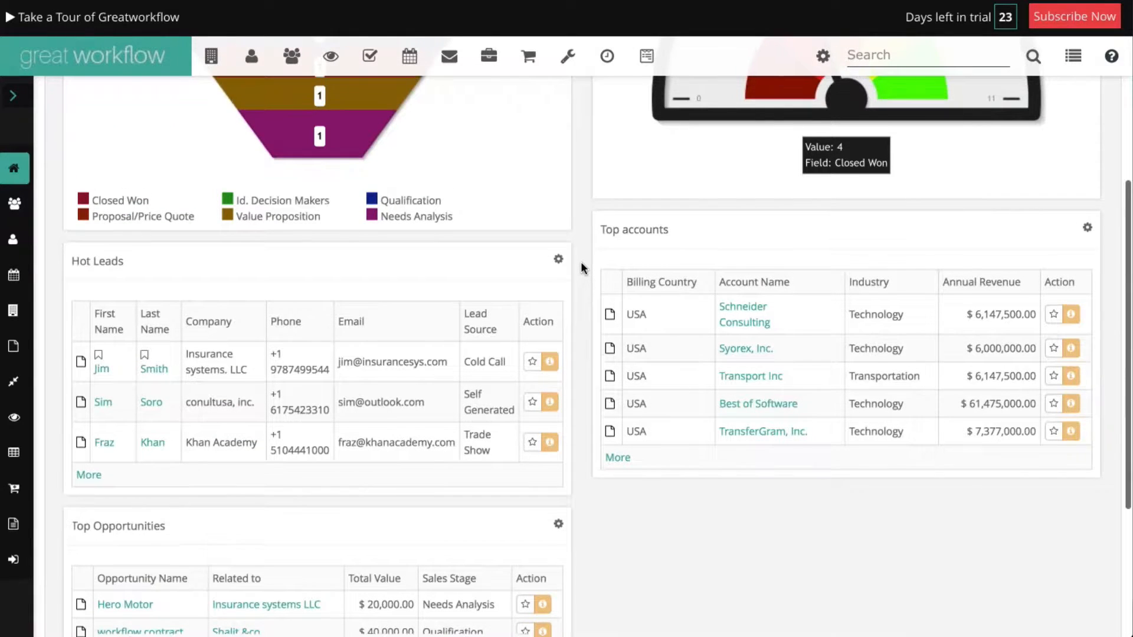
{"action": "scroll", "coordinate": [581, 261], "scroll_direction": "up", "scroll_amount": 5}
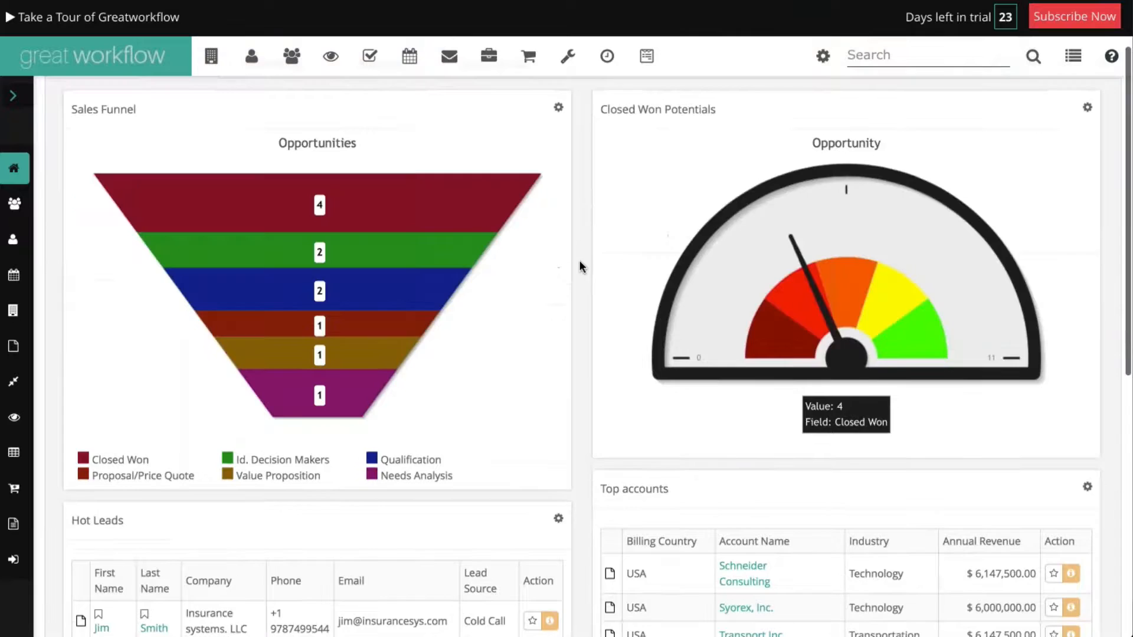
- Open the Marketing dashboard and review its lead charts, campaigns, maps, news feed and contacts by campaigns widgets
{"action": "left_click", "coordinate": [273, 157]}
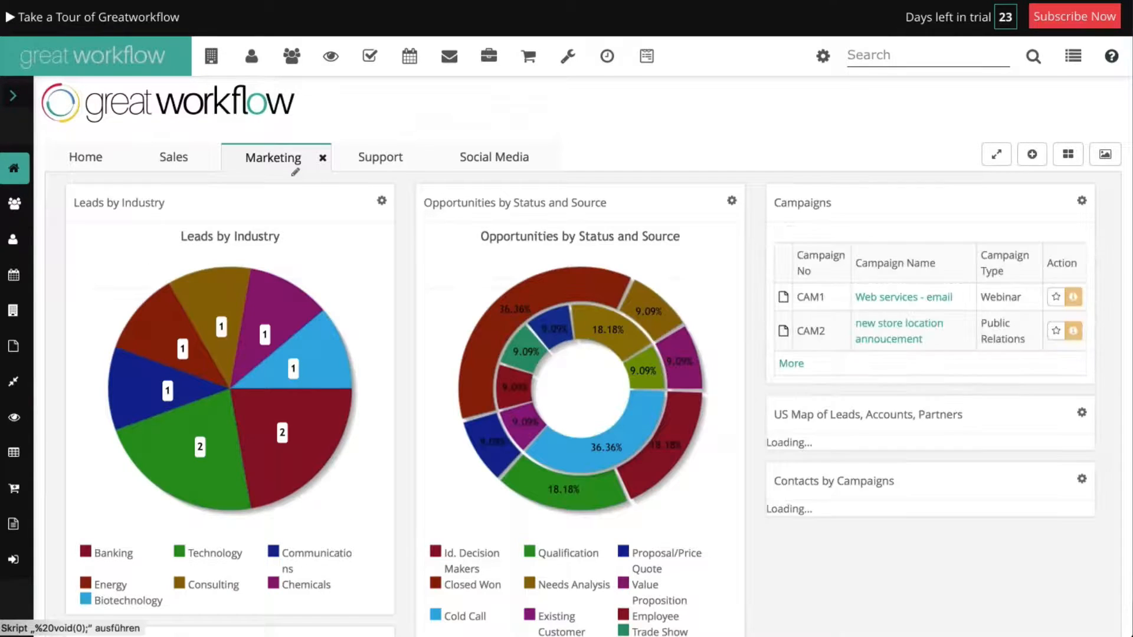
{"action": "scroll", "coordinate": [405, 234], "scroll_direction": "down", "scroll_amount": 6}
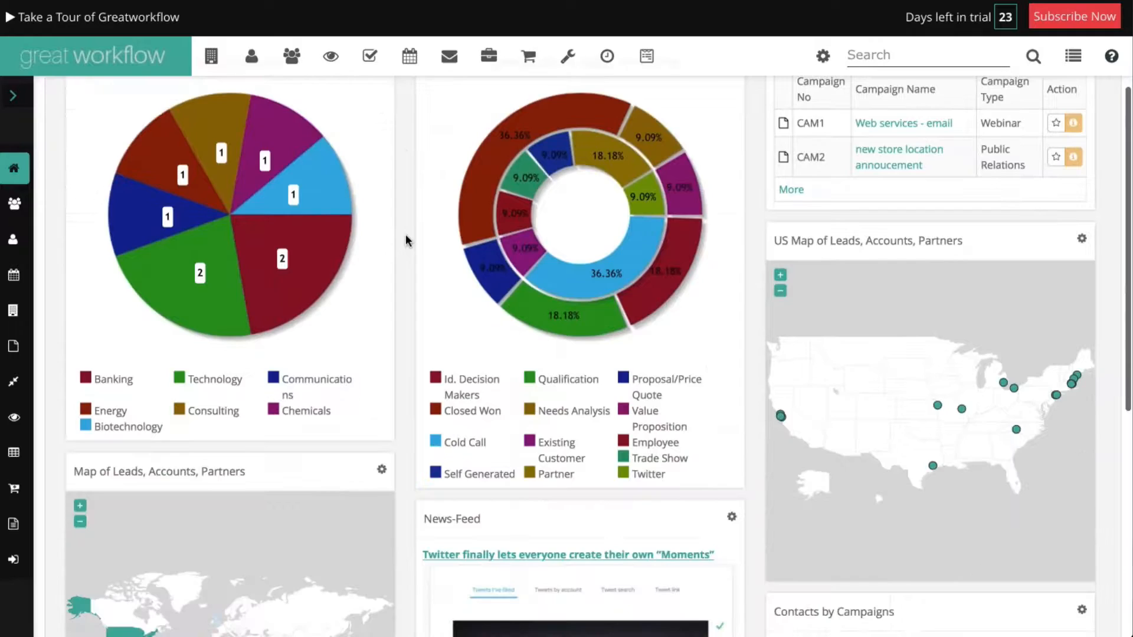
{"action": "scroll", "coordinate": [405, 234], "scroll_direction": "down", "scroll_amount": 2}
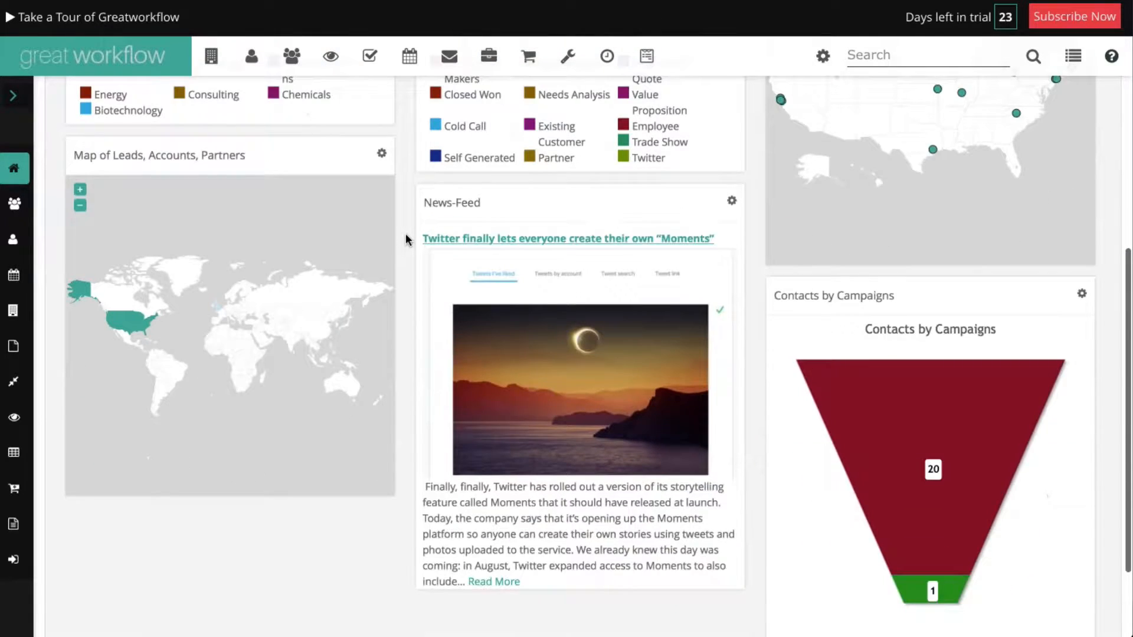
{"action": "scroll", "coordinate": [404, 233], "scroll_direction": "down", "scroll_amount": 3}
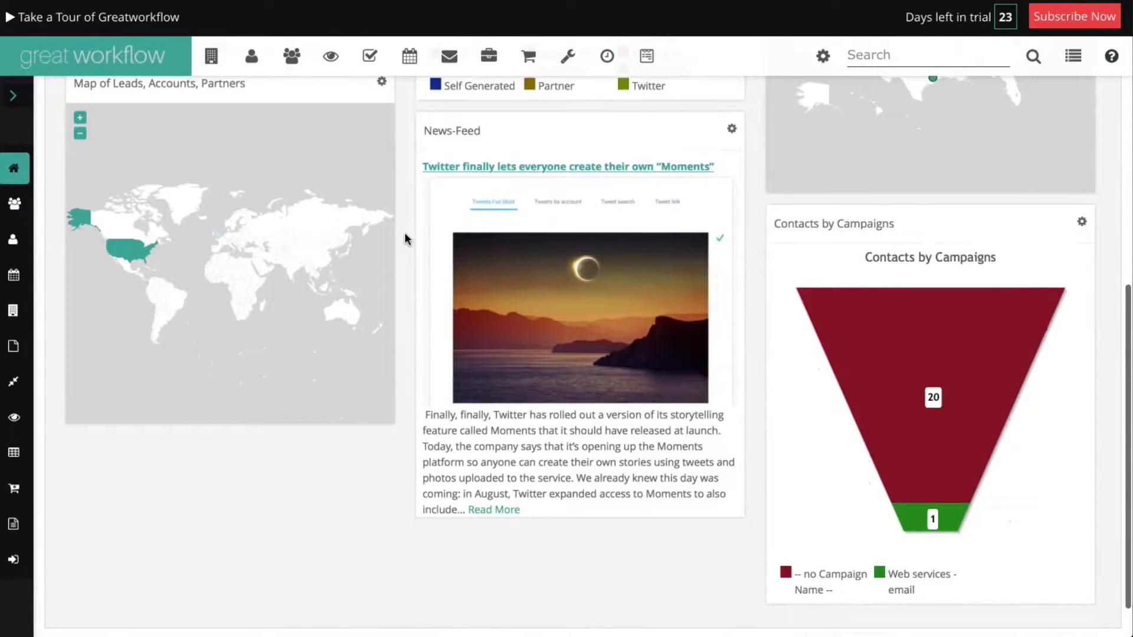
- Open the Support dashboard and review its ticket charts by product, priority and open status
{"action": "scroll", "coordinate": [405, 232], "scroll_direction": "up", "scroll_amount": 10}
{"action": "left_click", "coordinate": [394, 166]}
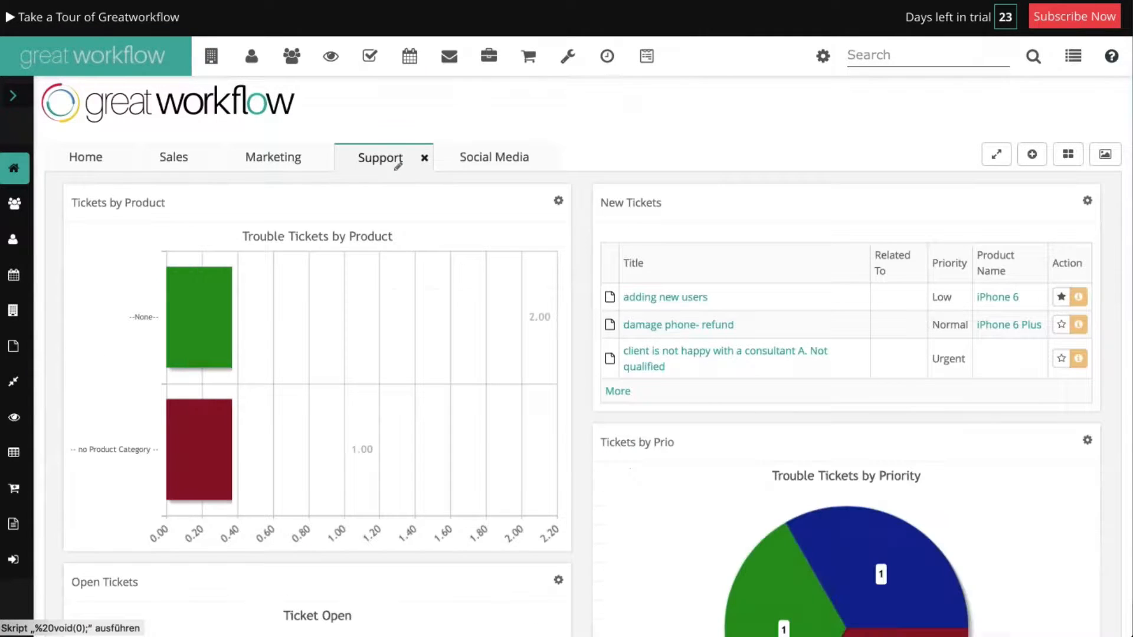
{"action": "scroll", "coordinate": [583, 263], "scroll_direction": "down", "scroll_amount": 5}
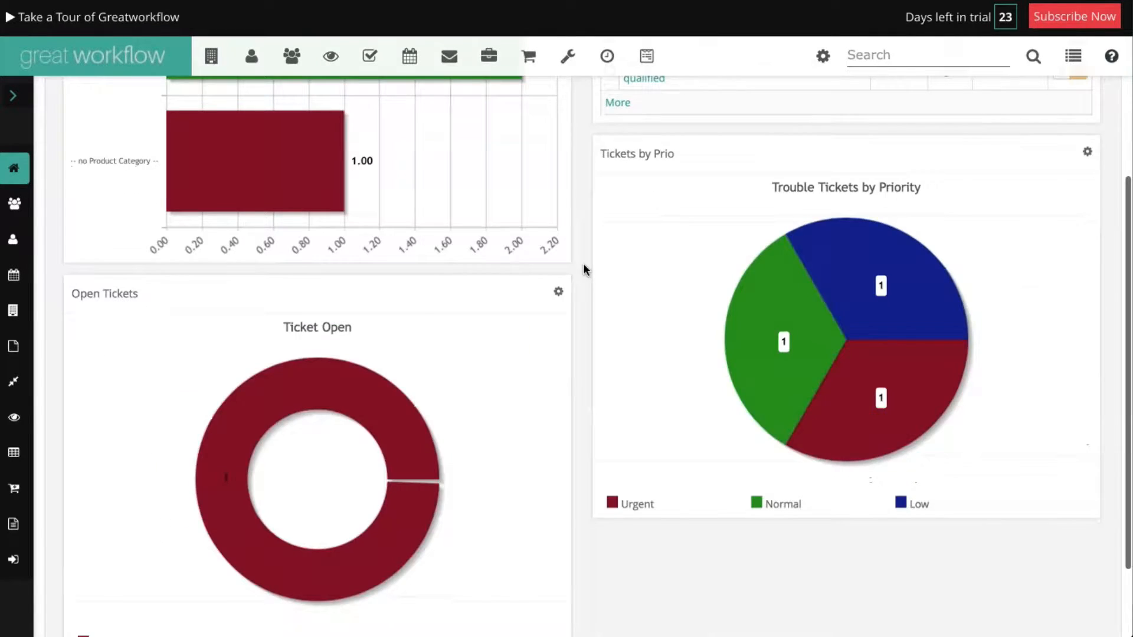
- View the Social Media dashboard and return to the Home dashboard
{"action": "scroll", "coordinate": [583, 263], "scroll_direction": "up", "scroll_amount": 5}
{"action": "left_click", "coordinate": [518, 161]}
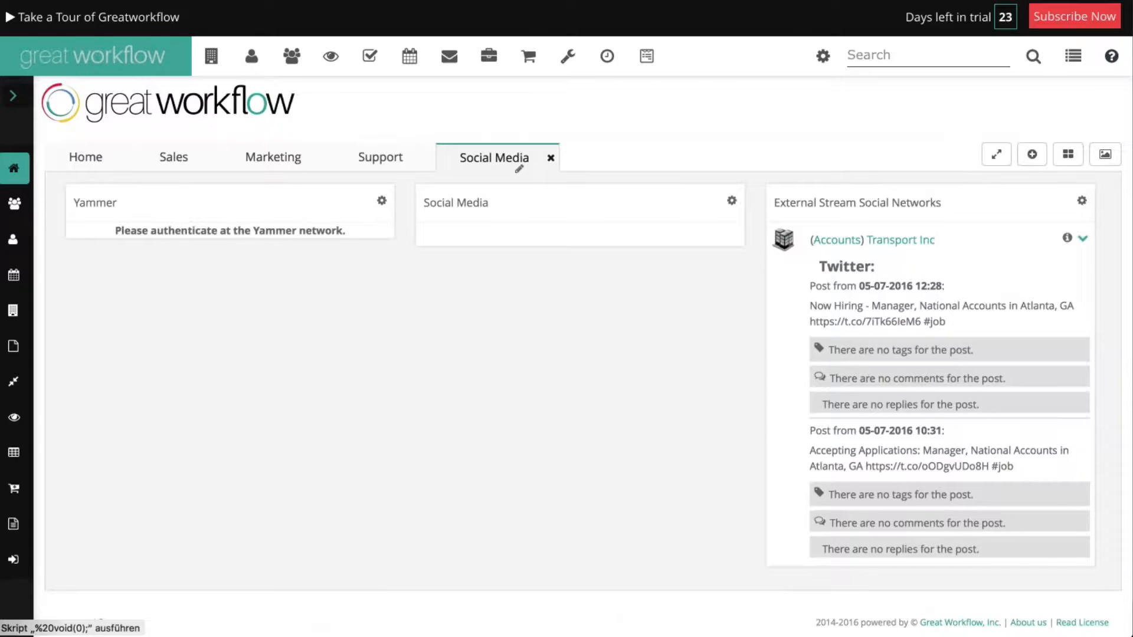
{"action": "left_click", "coordinate": [92, 162]}
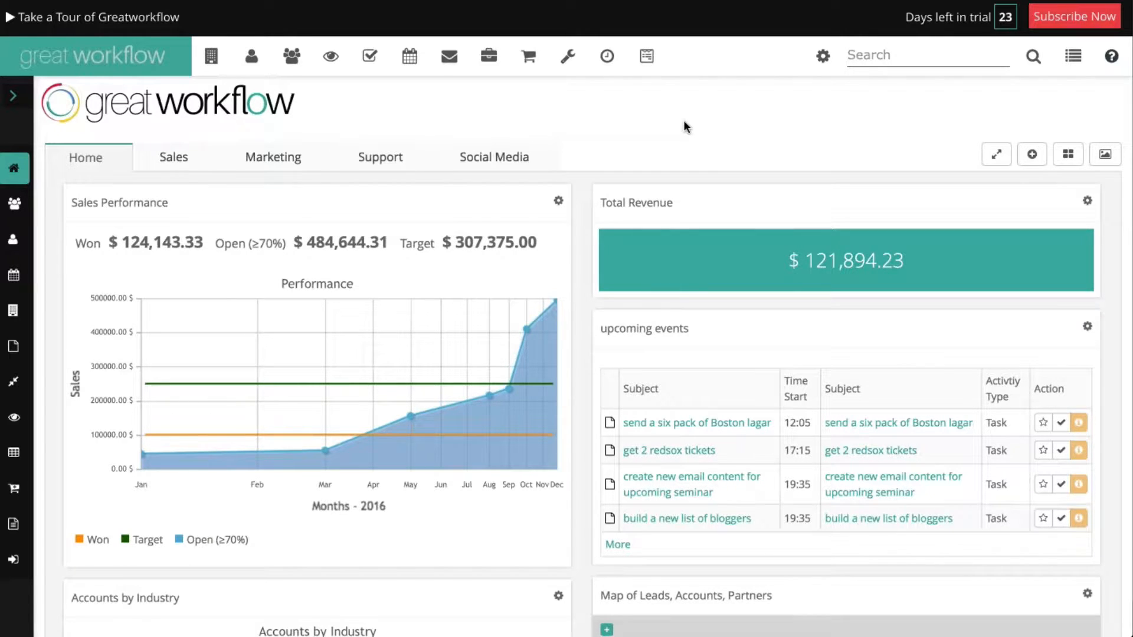
- Open the Leads module from the expanded navigation sidebar and collapse the sidebar again
{"action": "left_click", "coordinate": [16, 98]}
{"action": "mouse_move", "coordinate": [79, 245]}
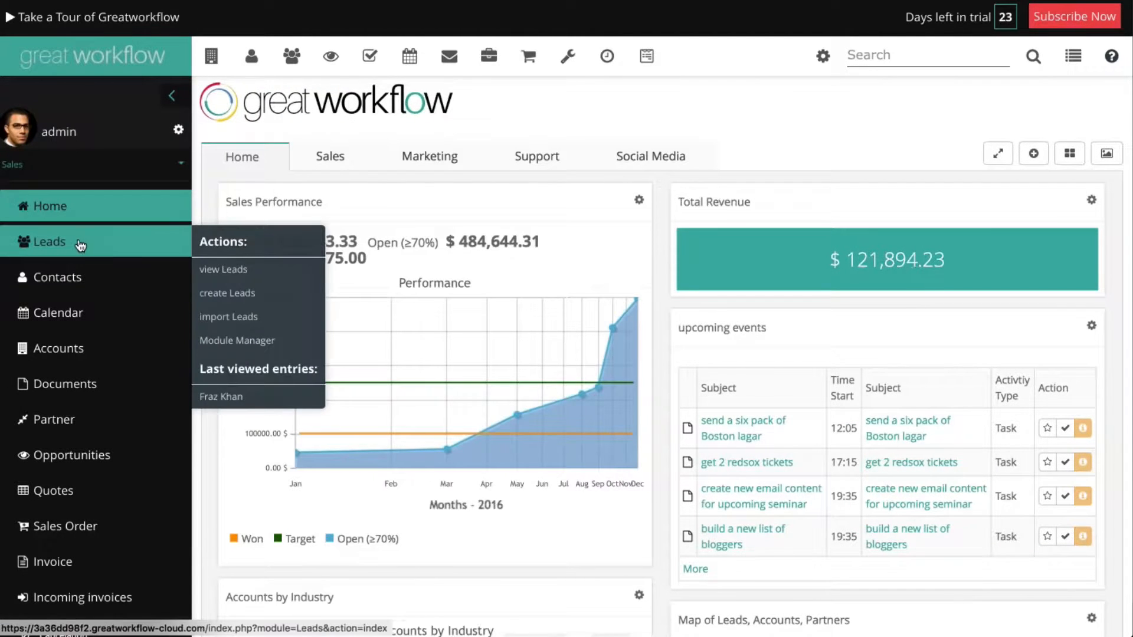
{"action": "left_click", "coordinate": [72, 242]}
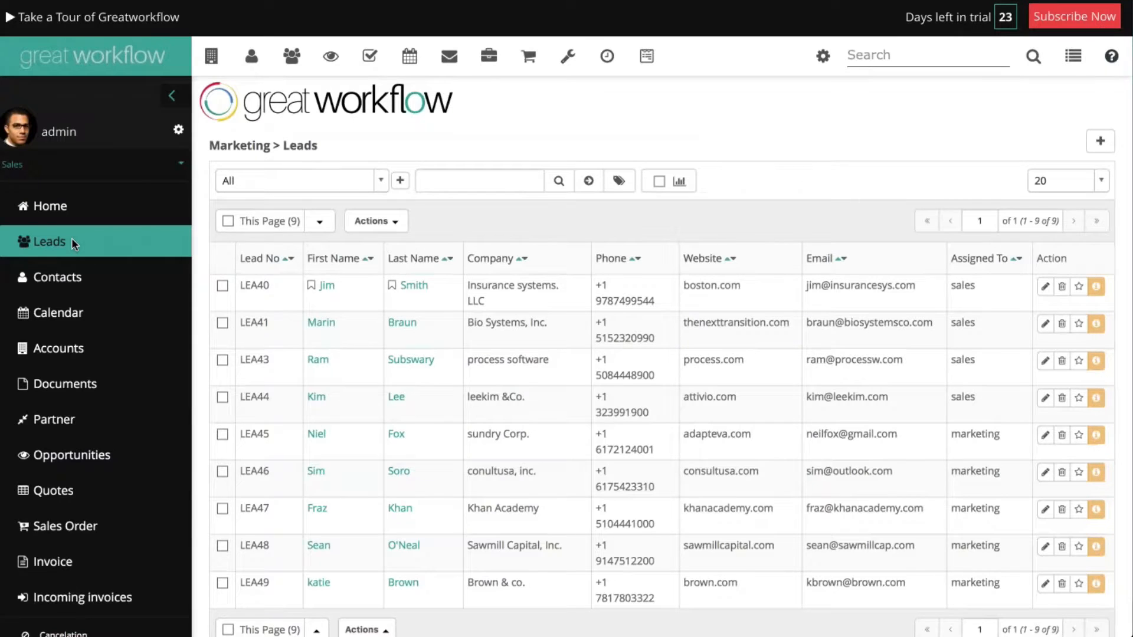
{"action": "left_click", "coordinate": [171, 95]}
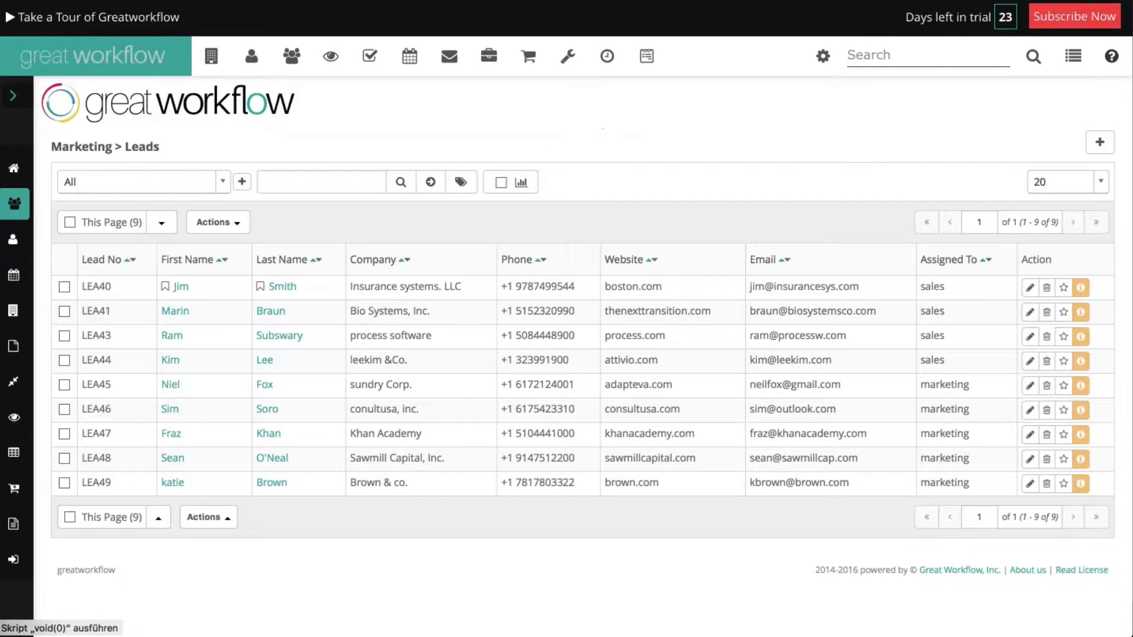
- Check the available lead list filters, and move the Last Name column between Phone and Website
{"action": "left_click", "coordinate": [142, 182]}
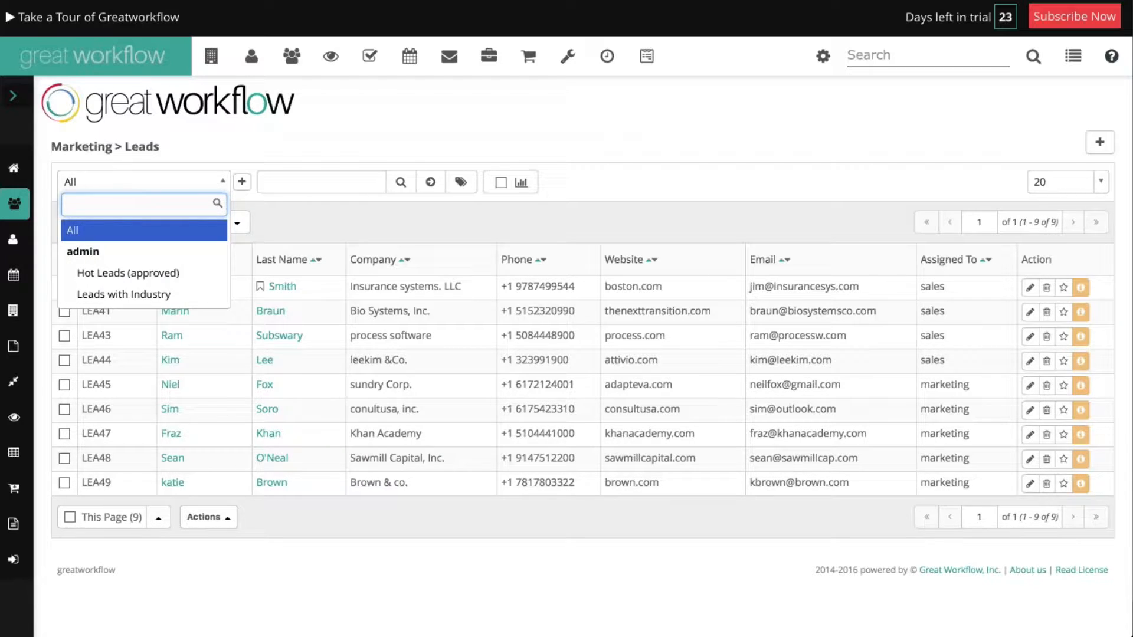
{"action": "left_click", "coordinate": [208, 190]}
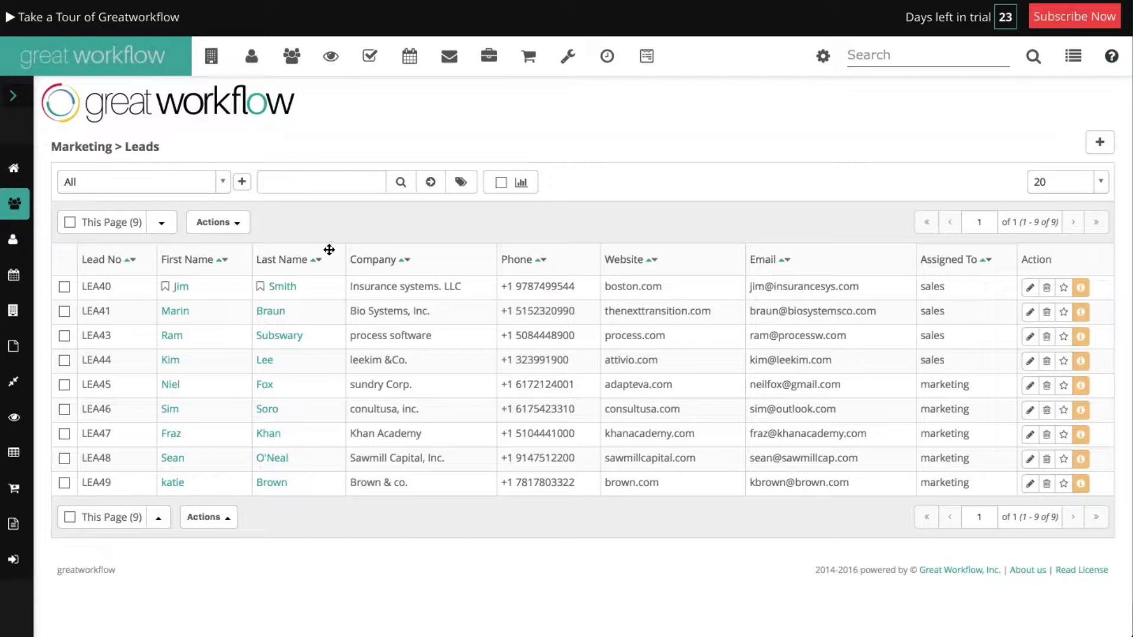
{"action": "left_click_drag", "start_coordinate": [330, 249], "coordinate": [558, 249]}
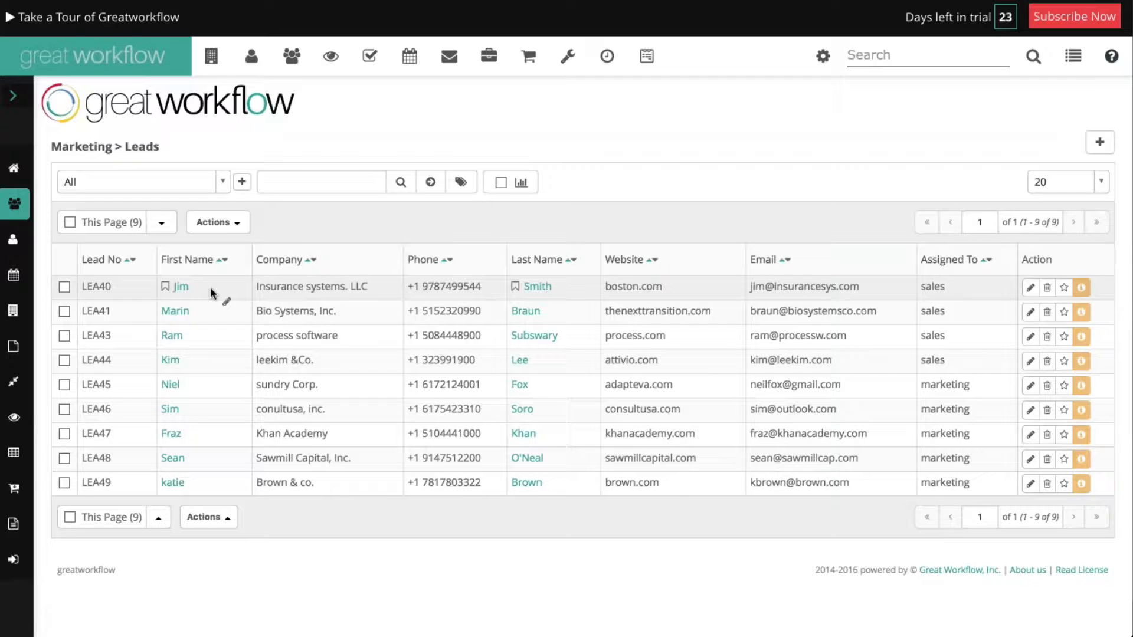
- Open the first lead's First Name, Last Name and Assigned To fields for inline editing, and list the assignable users and groups
{"action": "left_click", "coordinate": [226, 300]}
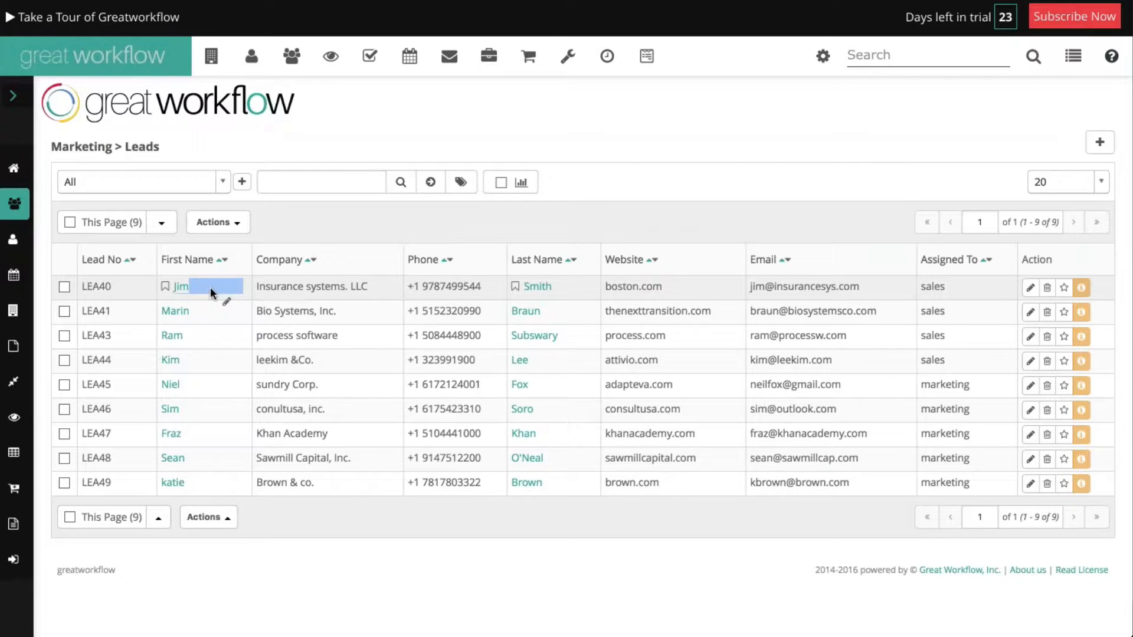
{"action": "left_click", "coordinate": [576, 284]}
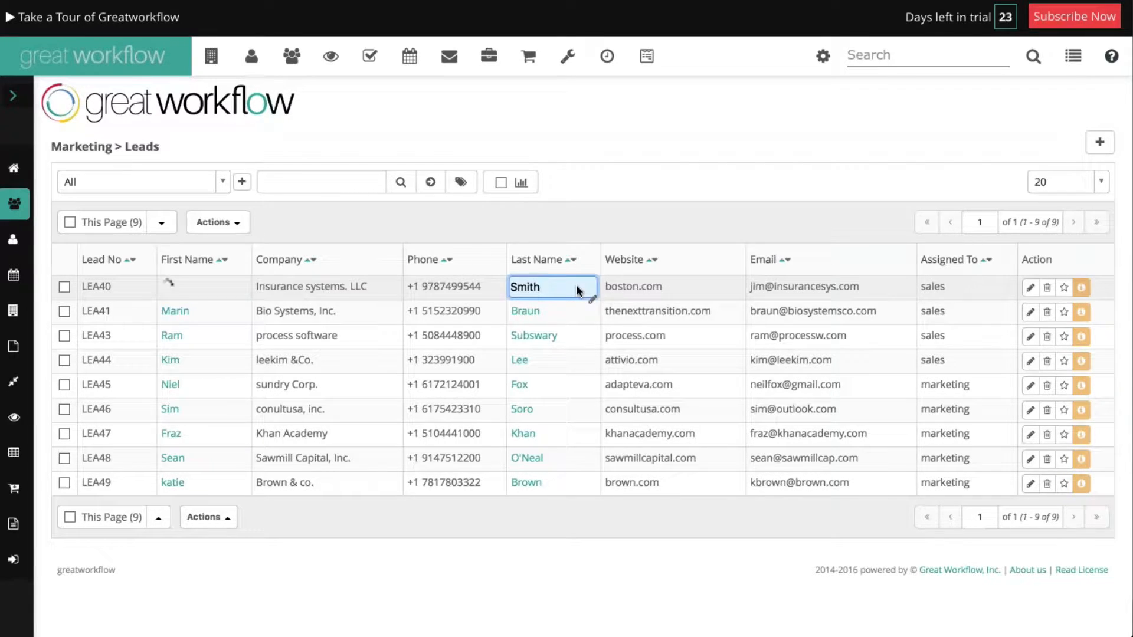
{"action": "left_click", "coordinate": [968, 286]}
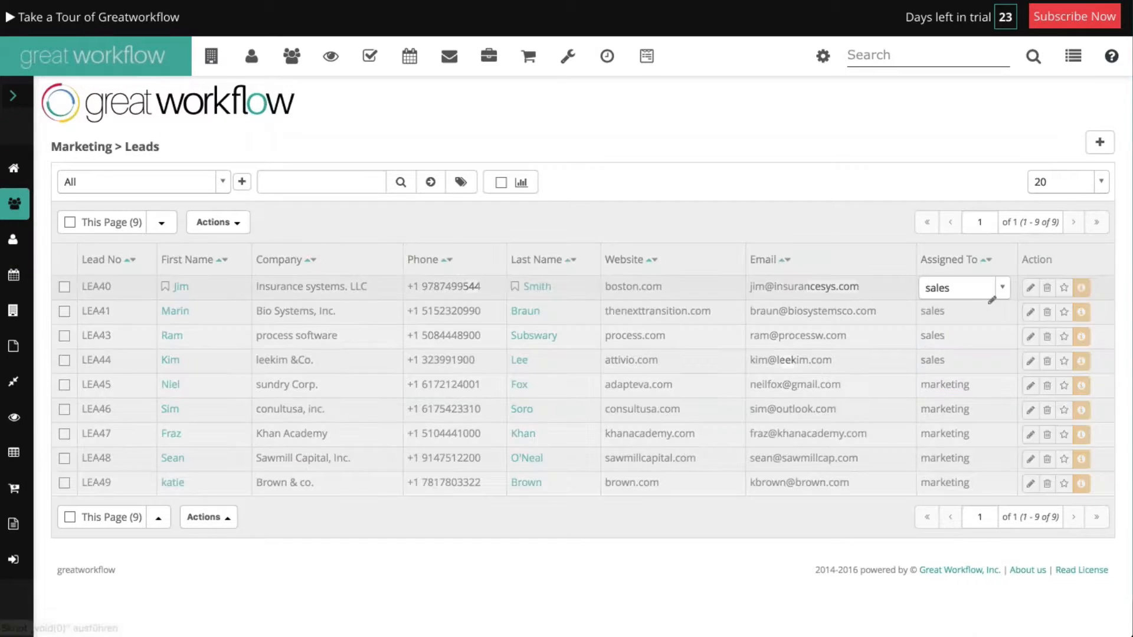
{"action": "left_click", "coordinate": [991, 295]}
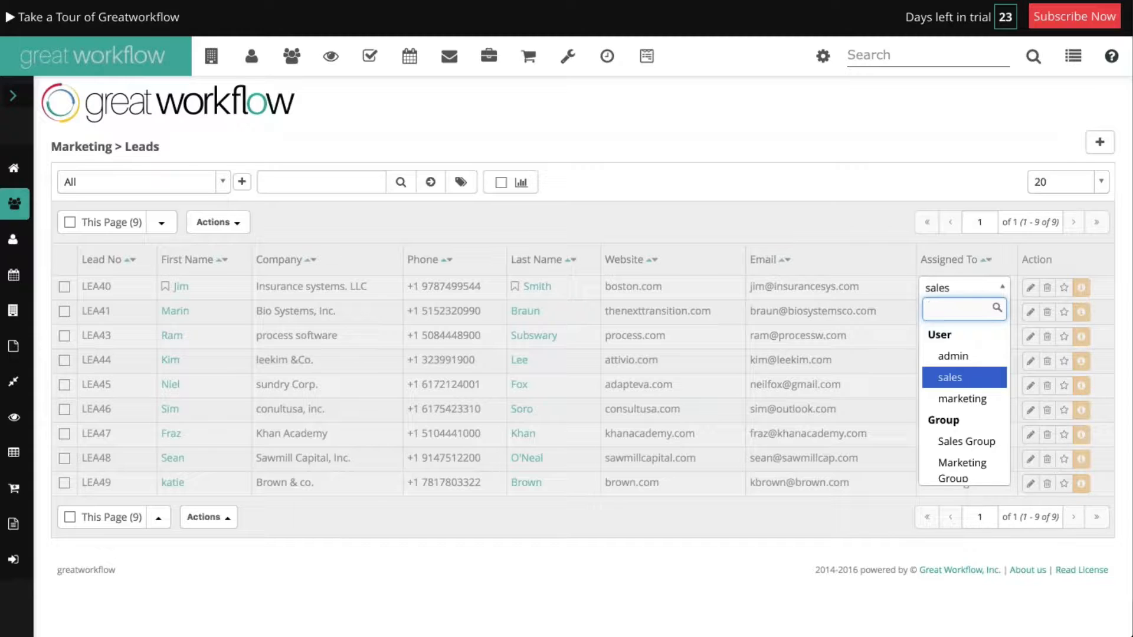
{"action": "left_click", "coordinate": [378, 287]}
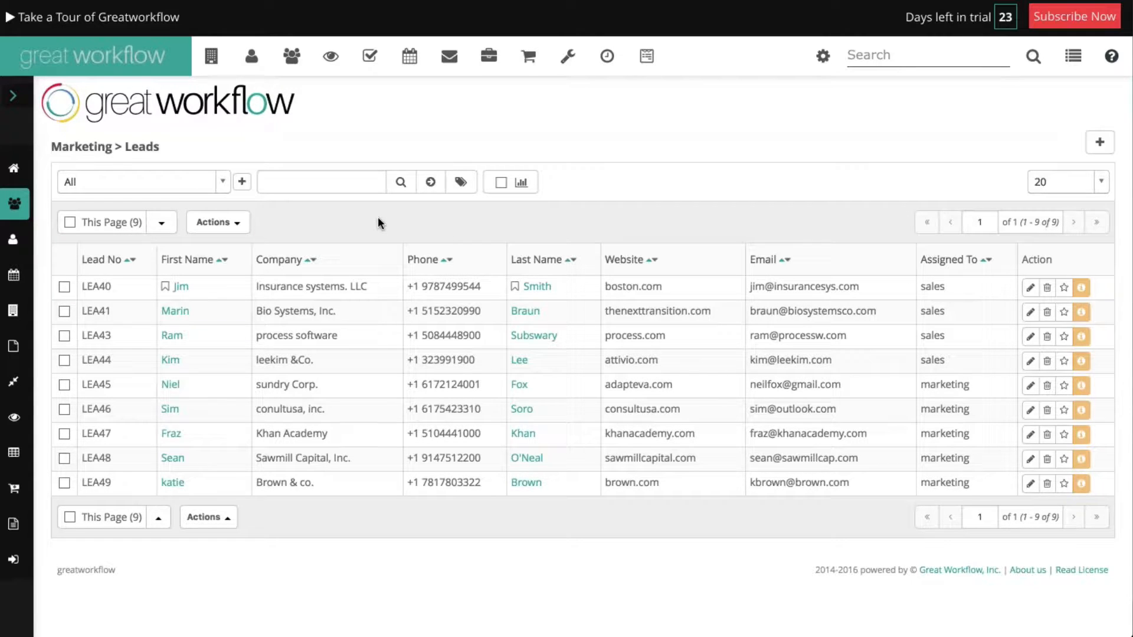
- Filter the leads list by the Hot Leads (approved) view
{"action": "left_click", "coordinate": [142, 181]}
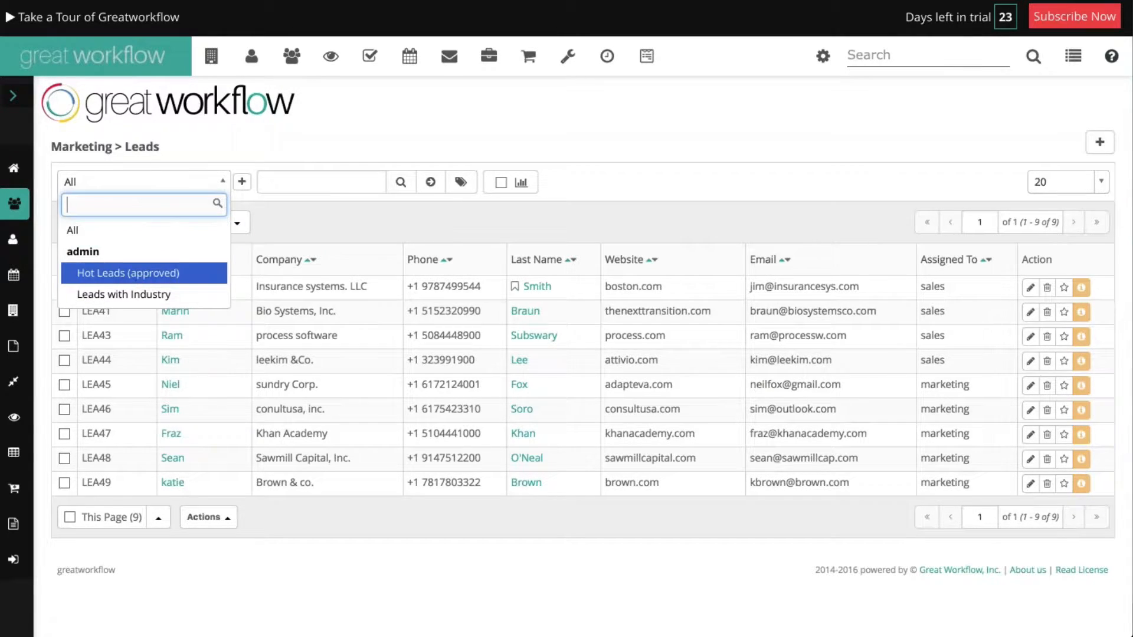
{"action": "left_click", "coordinate": [140, 282]}
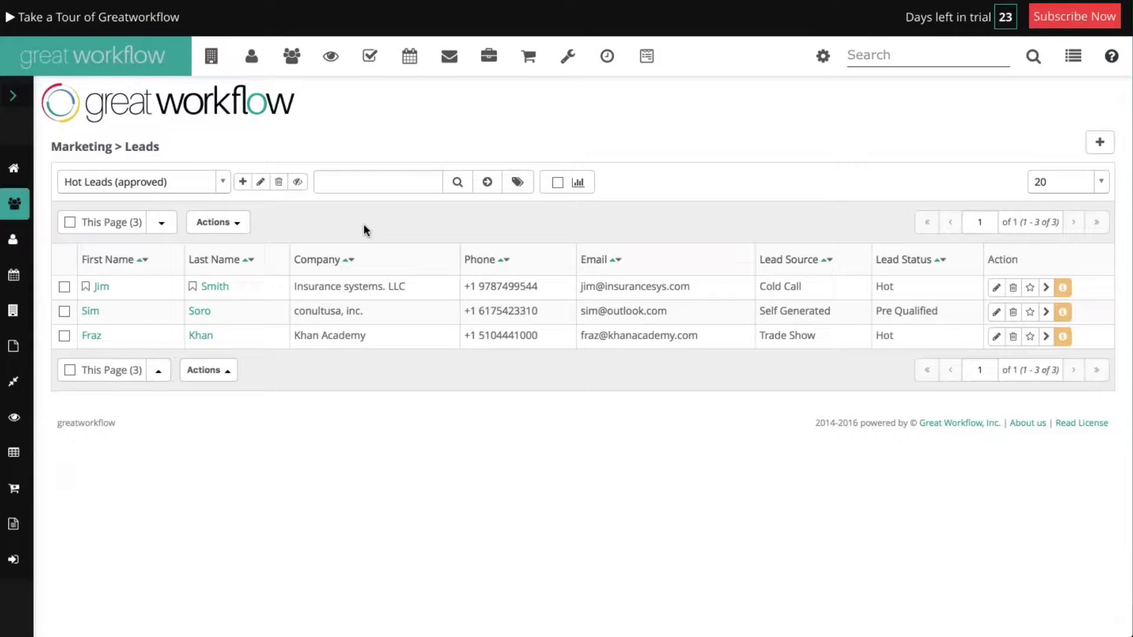
- Show the graphical analysis of the hot leads and narrow the list to the Hot stage from the Leads by Stage chart
{"action": "left_click", "coordinate": [558, 184]}
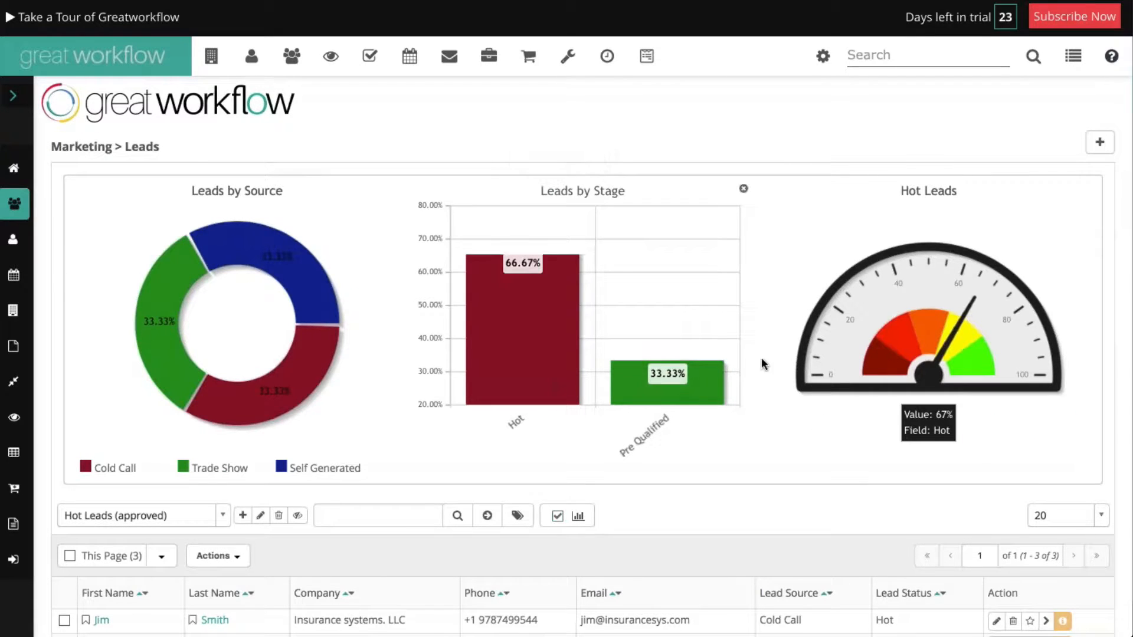
{"action": "scroll", "coordinate": [767, 378], "scroll_direction": "down", "scroll_amount": 3}
{"action": "scroll", "coordinate": [768, 379], "scroll_direction": "up", "scroll_amount": 1}
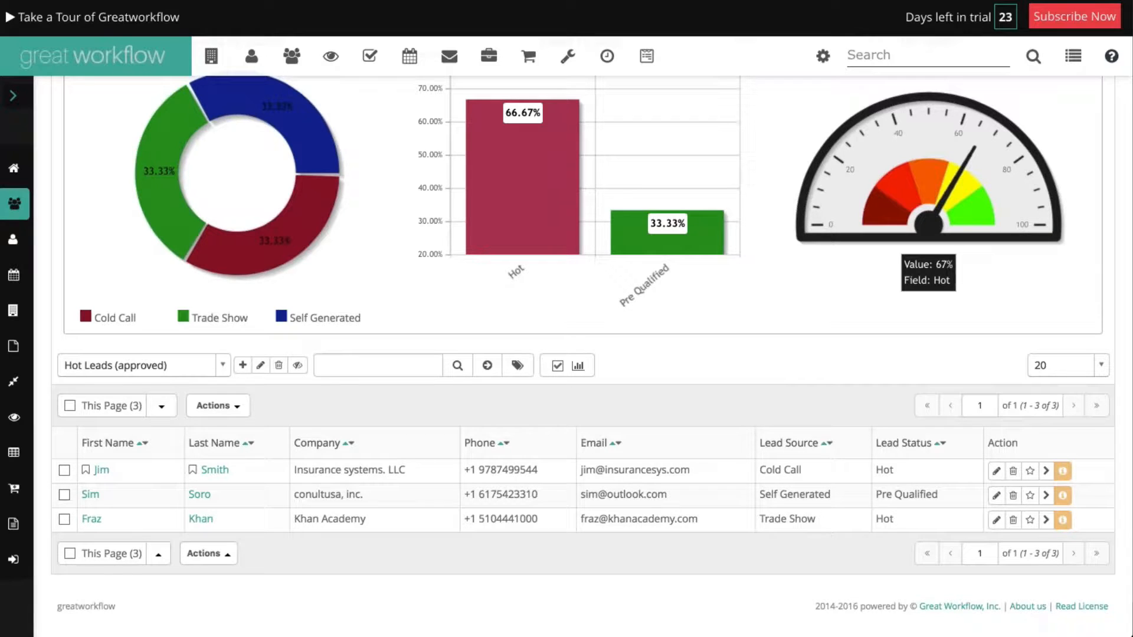
{"action": "left_click", "coordinate": [522, 183]}
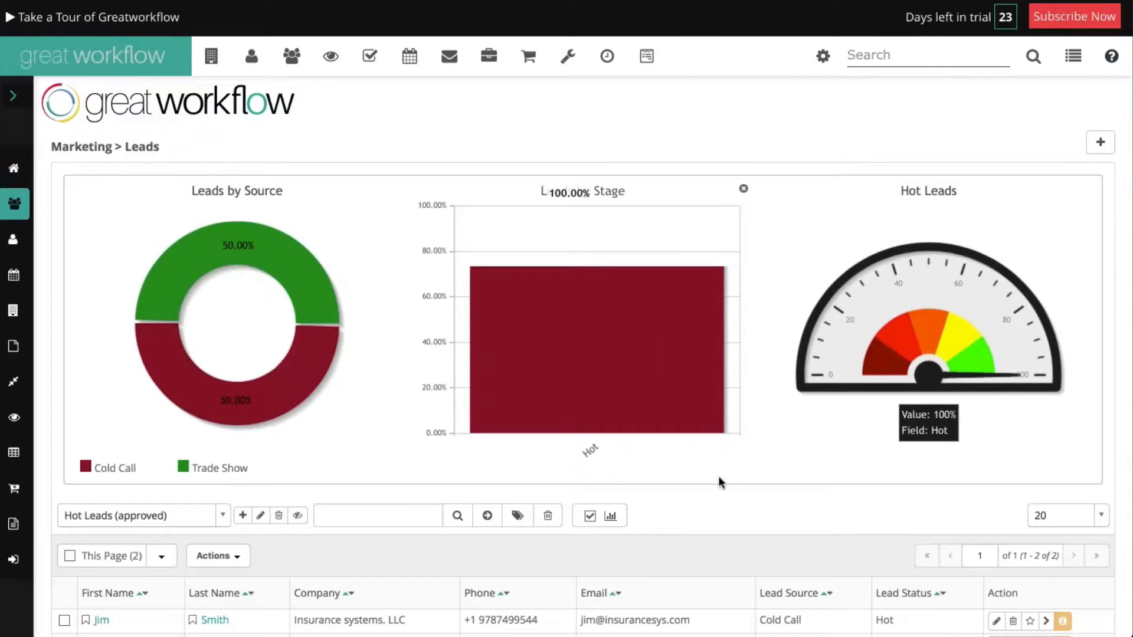
{"action": "scroll", "coordinate": [719, 482], "scroll_direction": "down", "scroll_amount": 2}
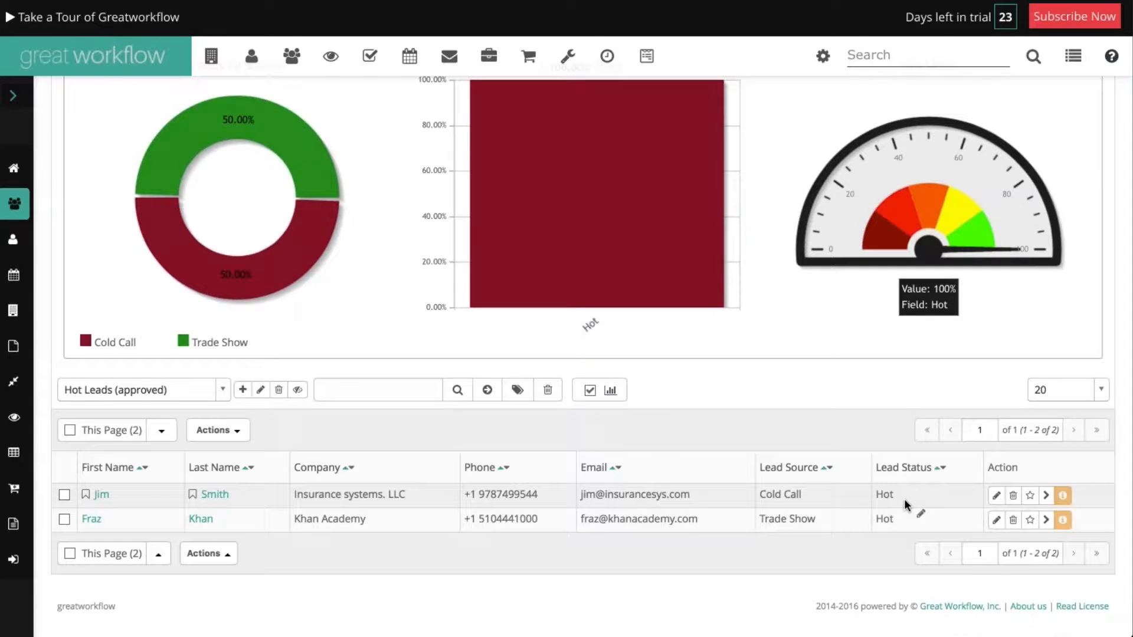
- Clear the chart filter from the leads list and hide the graphical analysis
{"action": "left_click", "coordinate": [378, 390]}
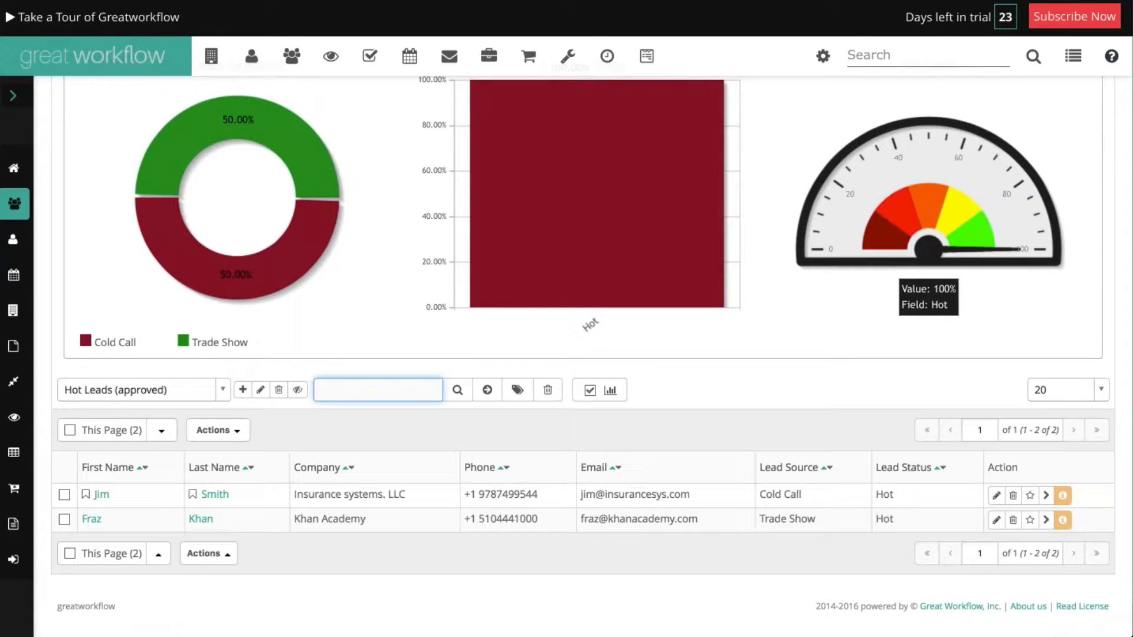
{"action": "key", "text": "Return"}
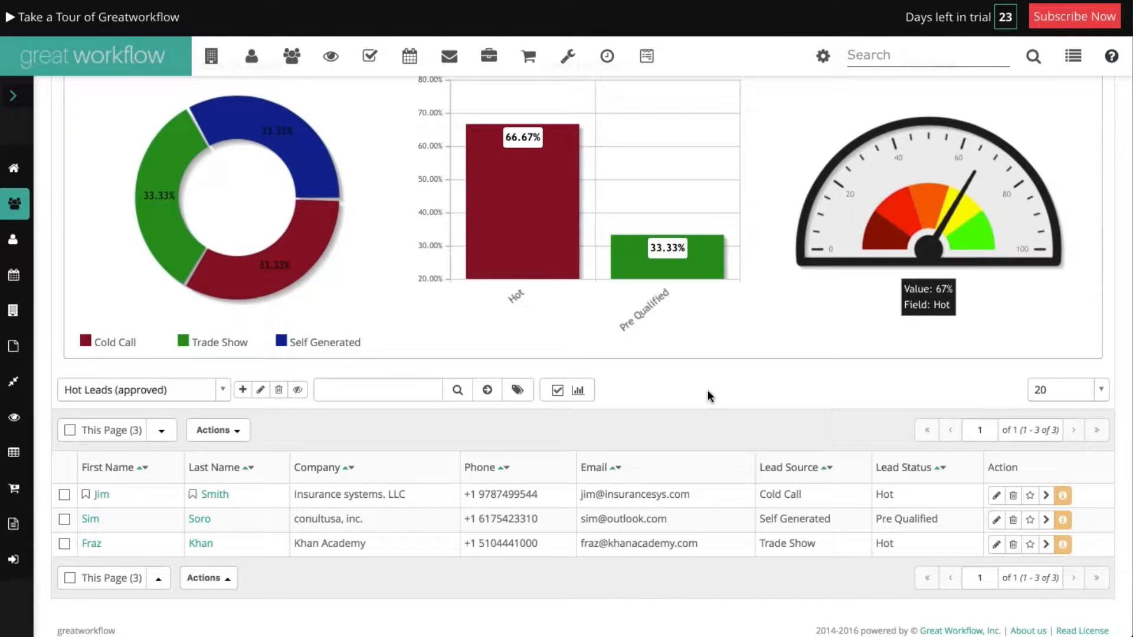
{"action": "left_click", "coordinate": [558, 390]}
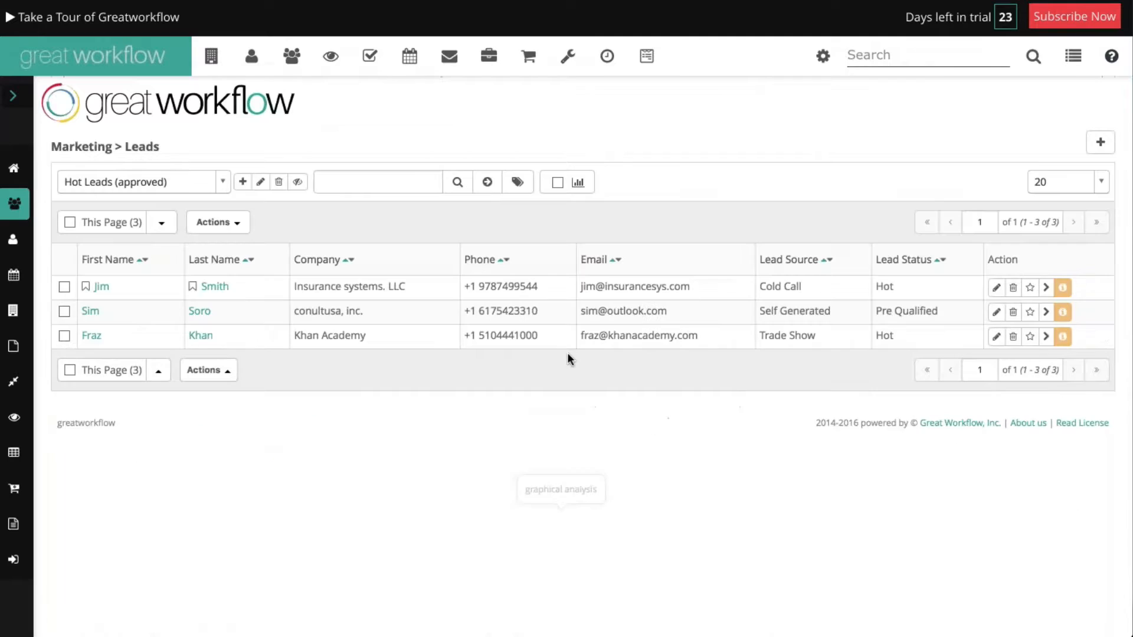
- Start a new custom view for the leads and name it "Test View for Demo"
{"action": "left_click", "coordinate": [246, 185]}
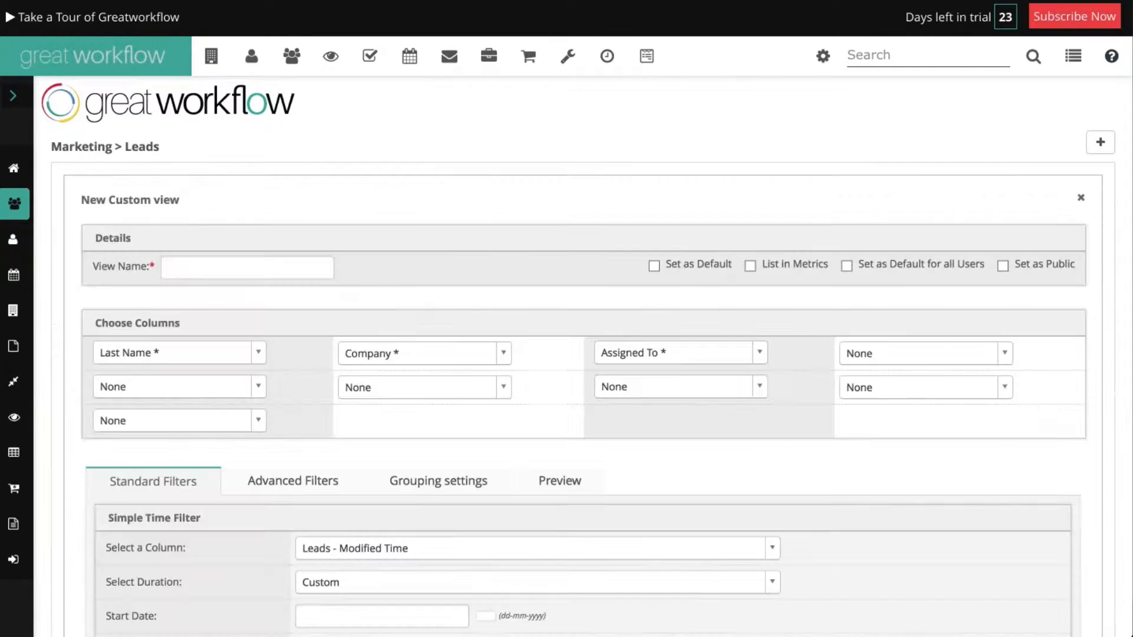
{"action": "left_click", "coordinate": [181, 264]}
{"action": "type", "text": "T"}
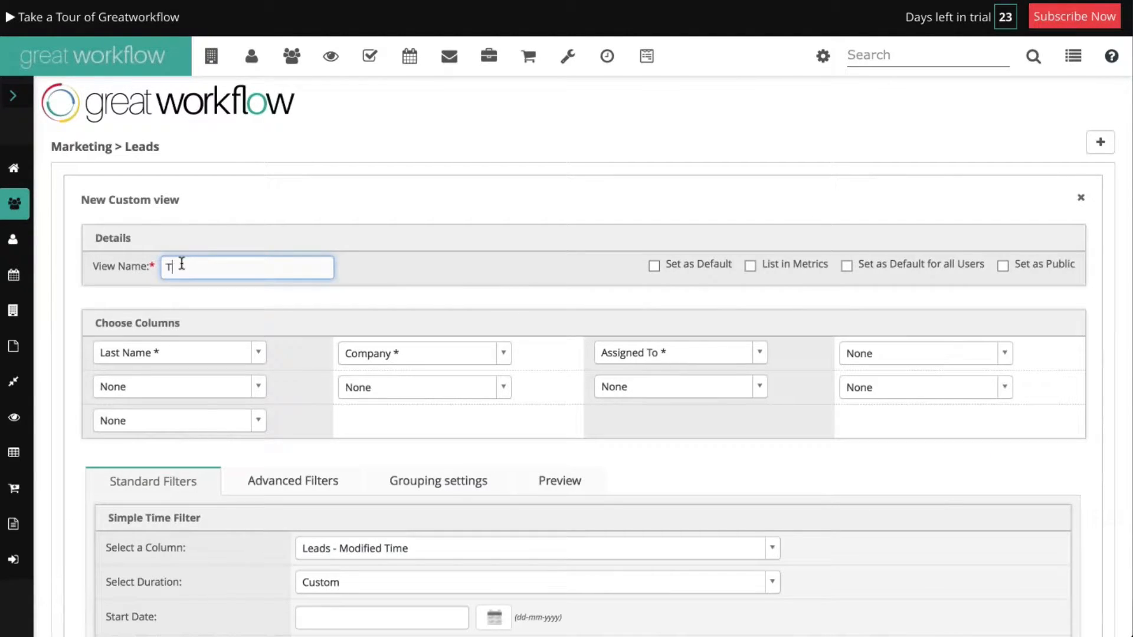
{"action": "type", "text": "est View  for Demo"}
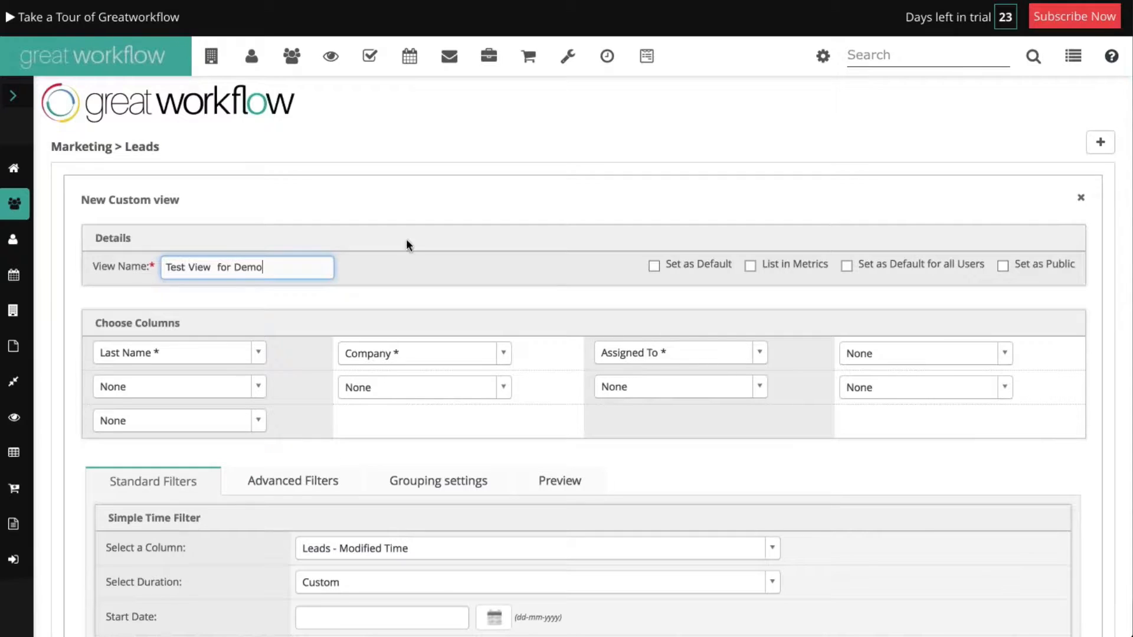
- Choose Partner and Lead Source as the fourth and fifth columns of the custom view
{"action": "scroll", "coordinate": [407, 245], "scroll_direction": "down", "scroll_amount": 3}
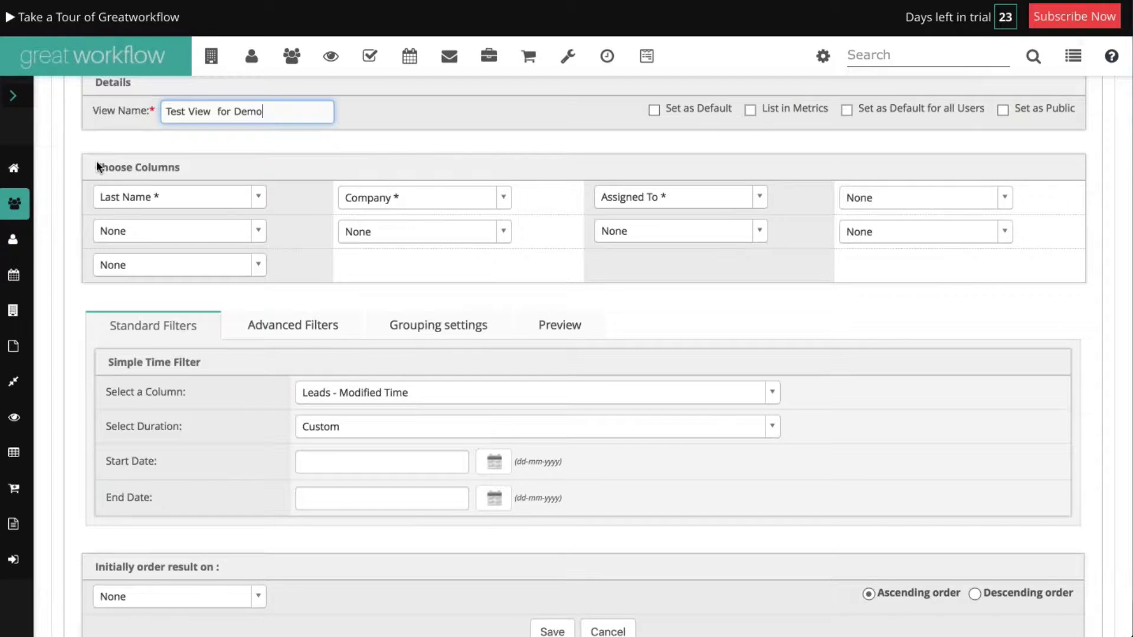
{"action": "left_click", "coordinate": [995, 197]}
{"action": "scroll", "coordinate": [956, 354], "scroll_direction": "down", "scroll_amount": 3}
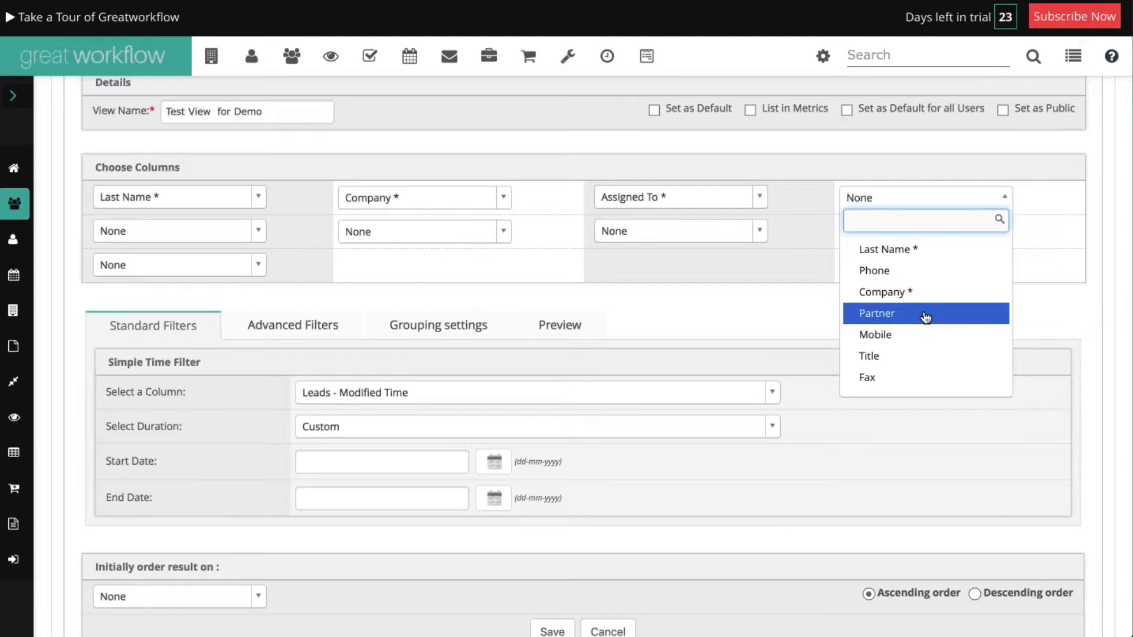
{"action": "left_click", "coordinate": [926, 318]}
{"action": "left_click", "coordinate": [177, 231]}
{"action": "scroll", "coordinate": [233, 352], "scroll_direction": "down", "scroll_amount": 5}
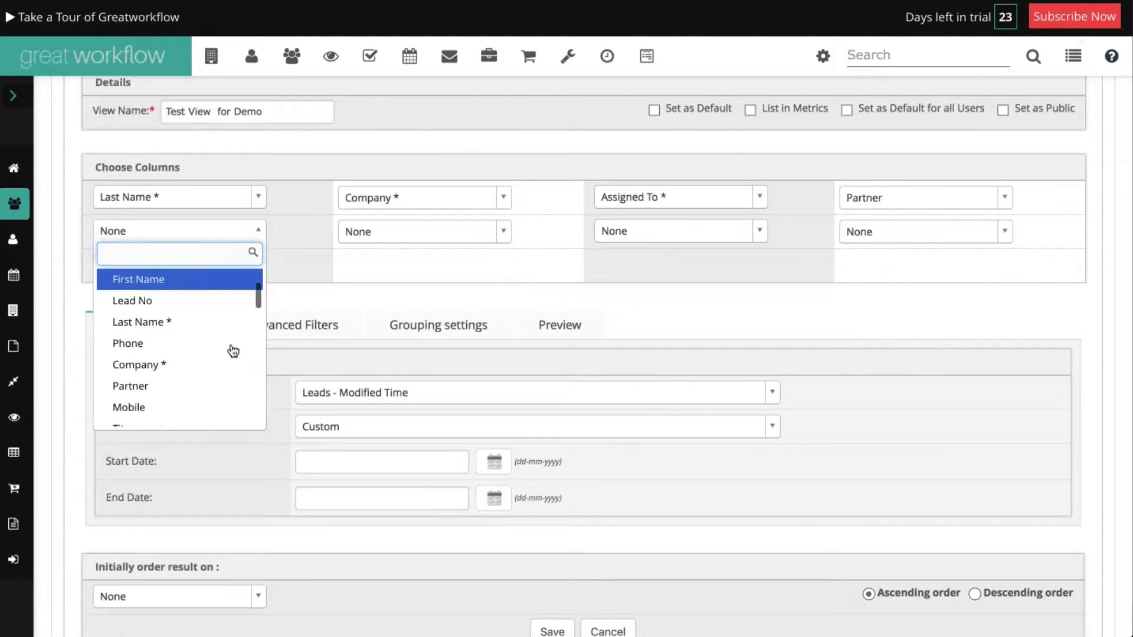
{"action": "left_click", "coordinate": [193, 385]}
- Choose Billing Postal Code as the sixth column of the custom view
{"action": "left_click", "coordinate": [425, 231]}
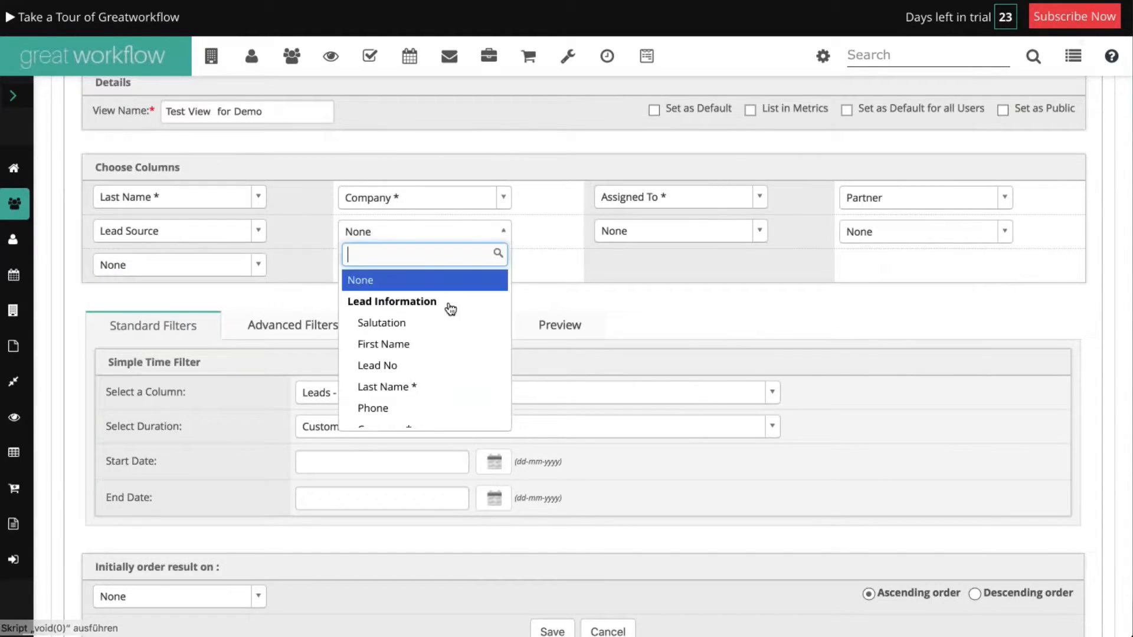
{"action": "scroll", "coordinate": [466, 330], "scroll_direction": "down", "scroll_amount": 3}
{"action": "scroll", "coordinate": [466, 331], "scroll_direction": "down", "scroll_amount": 6}
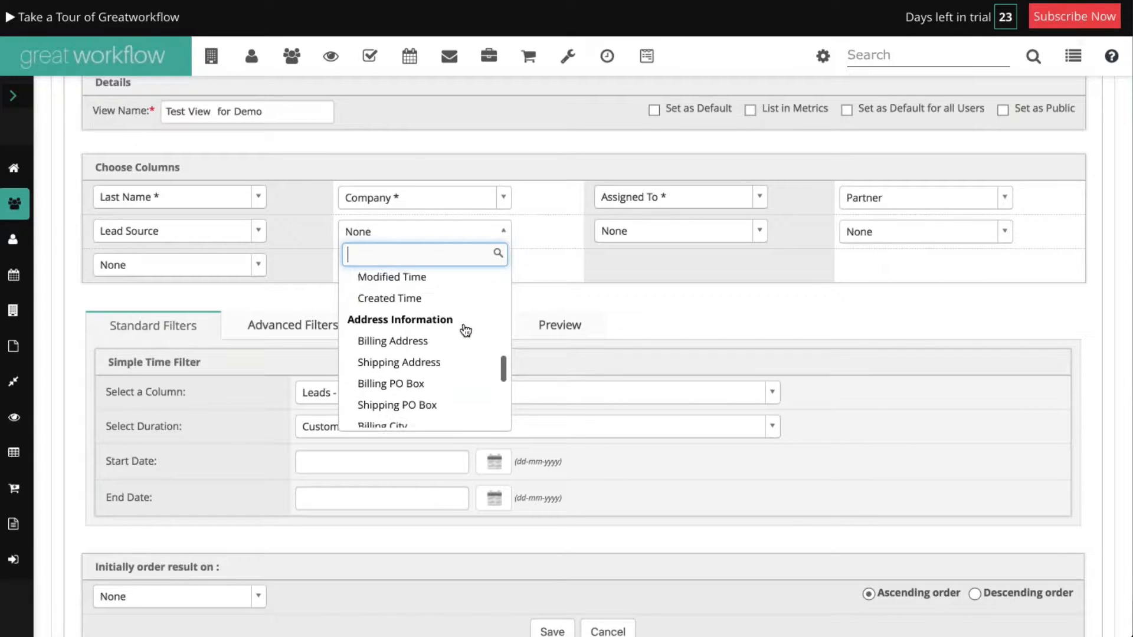
{"action": "scroll", "coordinate": [466, 330], "scroll_direction": "down", "scroll_amount": 3}
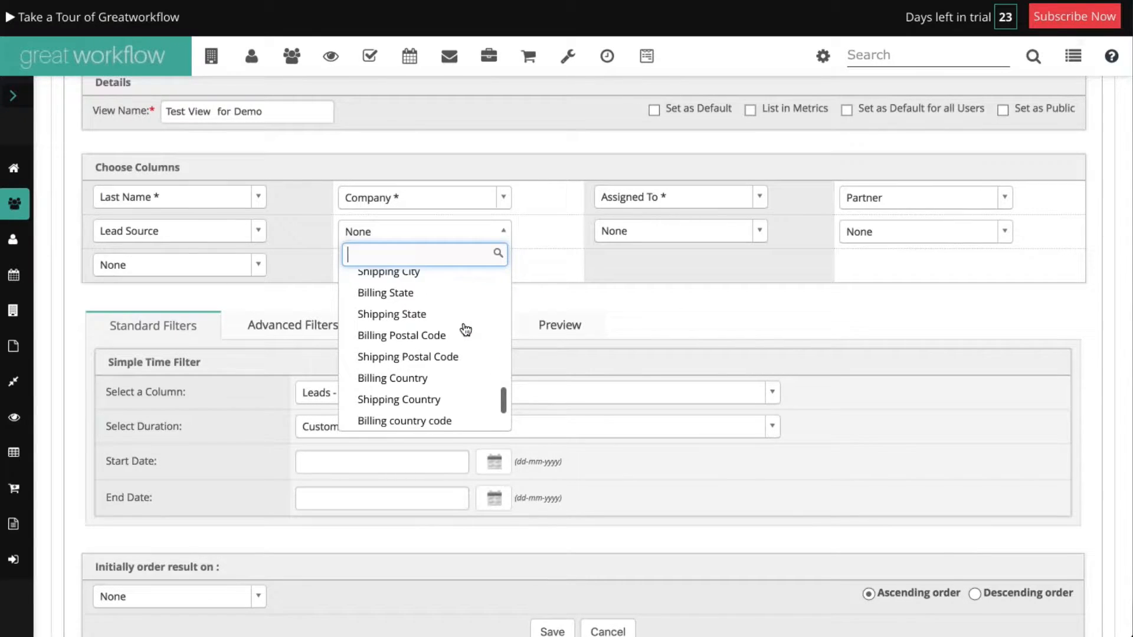
{"action": "left_click", "coordinate": [465, 330]}
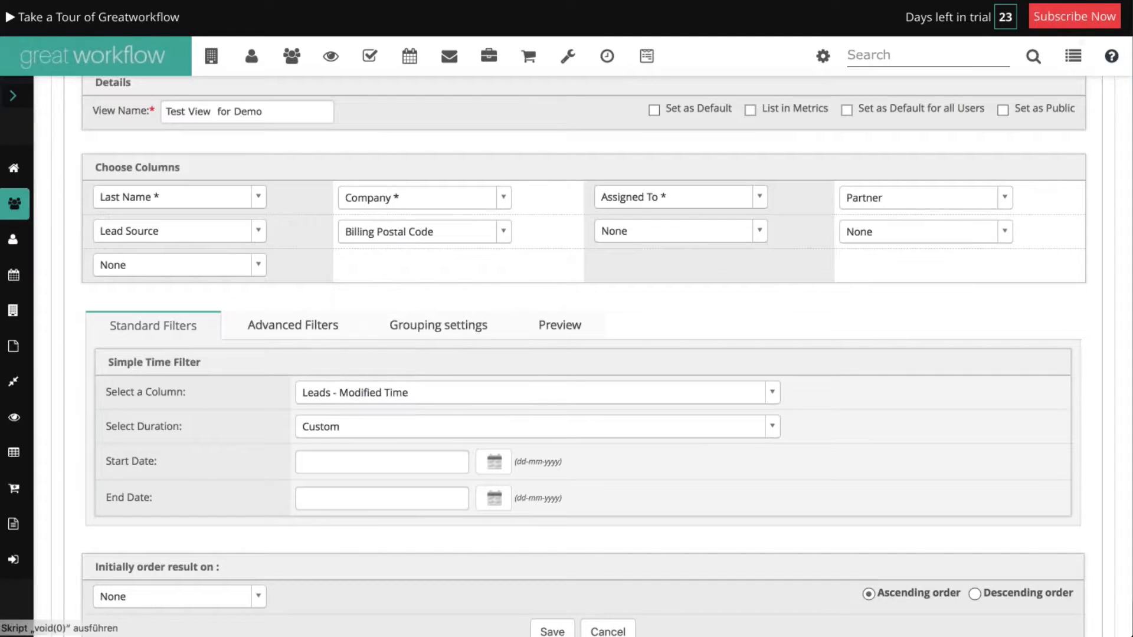
- Search the available fields for "city" and choose Billing City as the seventh column of the custom view
{"action": "left_click", "coordinate": [678, 231]}
{"action": "scroll", "coordinate": [733, 392], "scroll_direction": "down", "scroll_amount": 3}
{"action": "scroll", "coordinate": [733, 393], "scroll_direction": "down", "scroll_amount": 2}
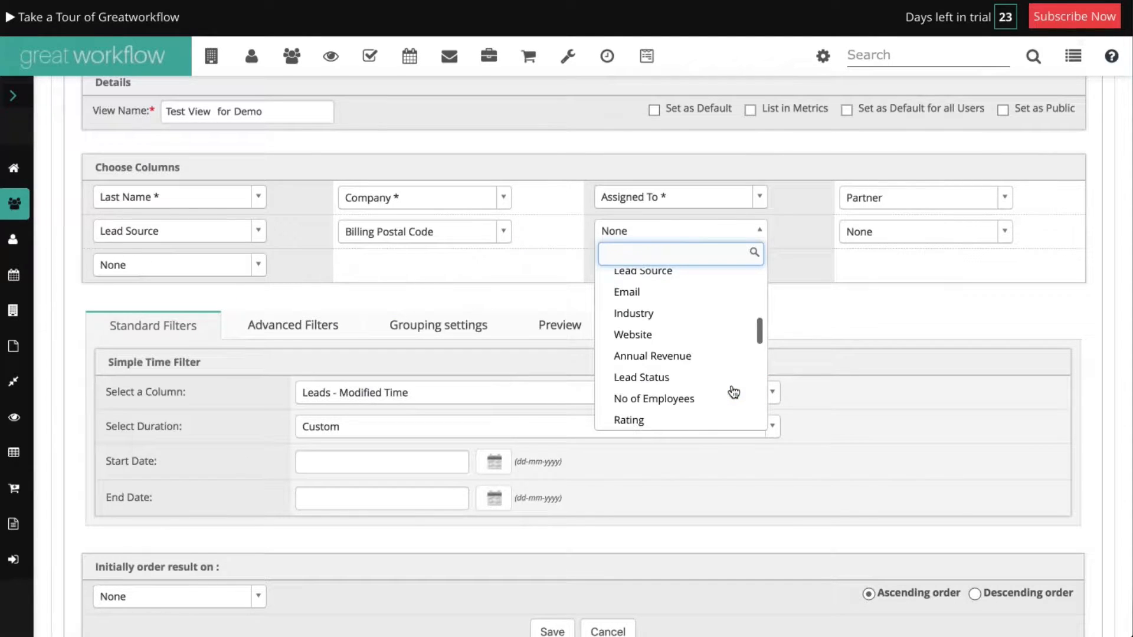
{"action": "type", "text": "ct"}
{"action": "key", "text": "BackSpace"}
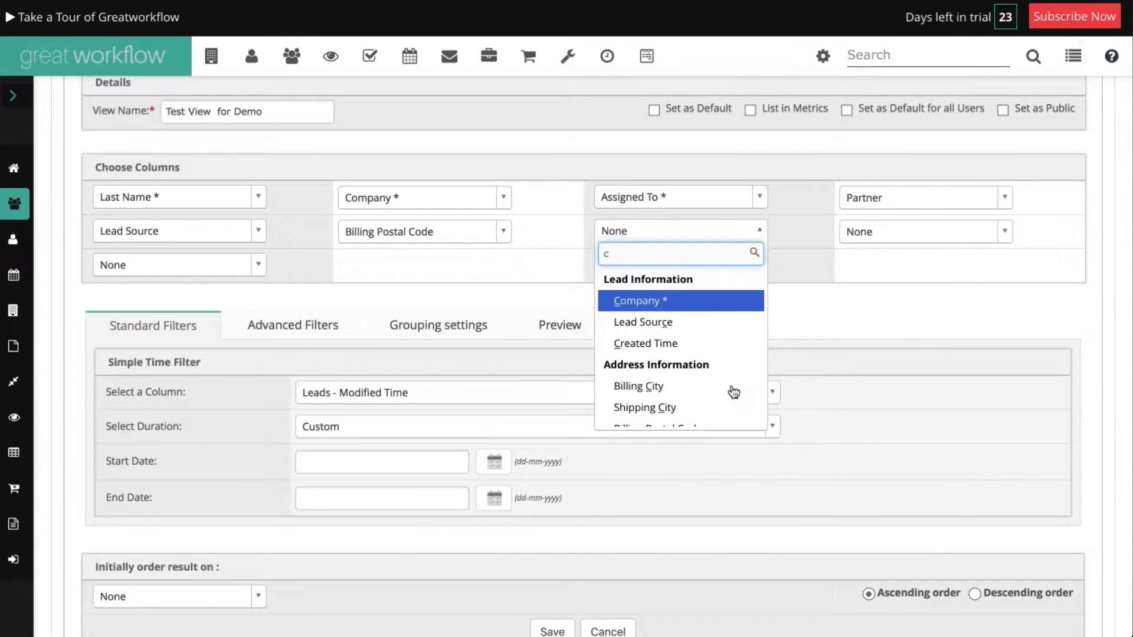
{"action": "type", "text": "ity"}
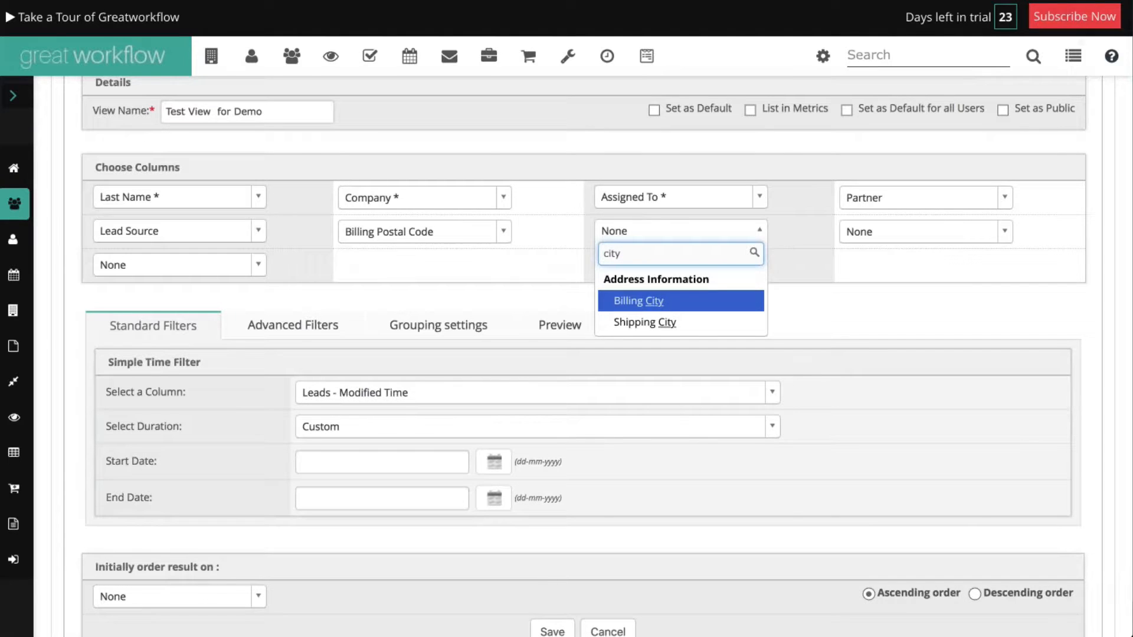
{"action": "left_click", "coordinate": [671, 304]}
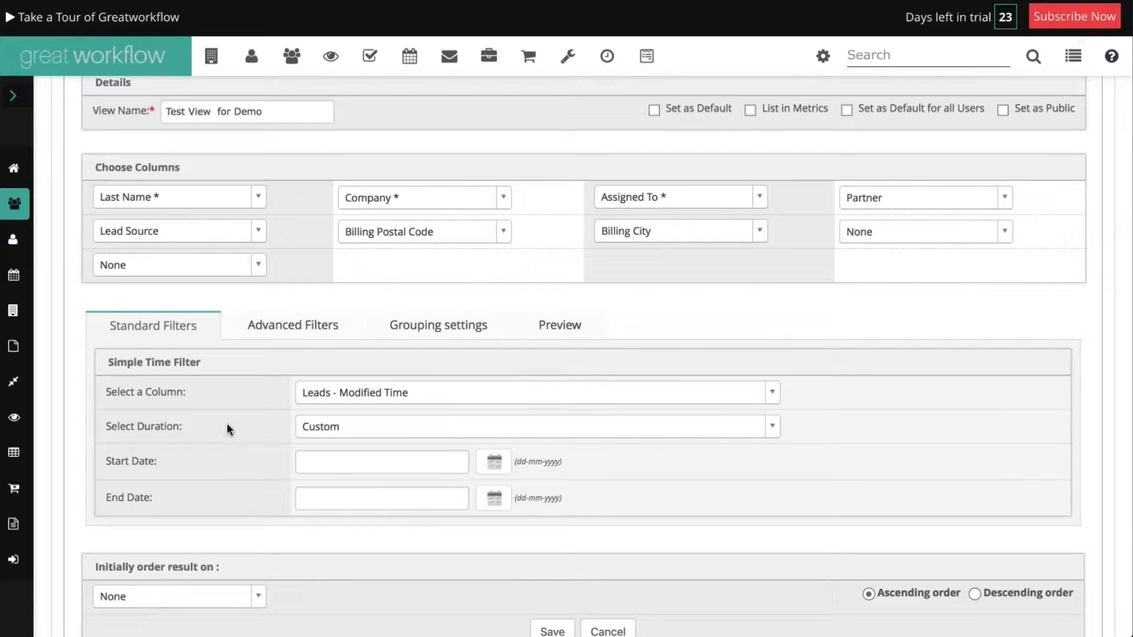
- Set the simple time filter's column to Leads - Created Time
{"action": "left_click", "coordinate": [348, 392]}
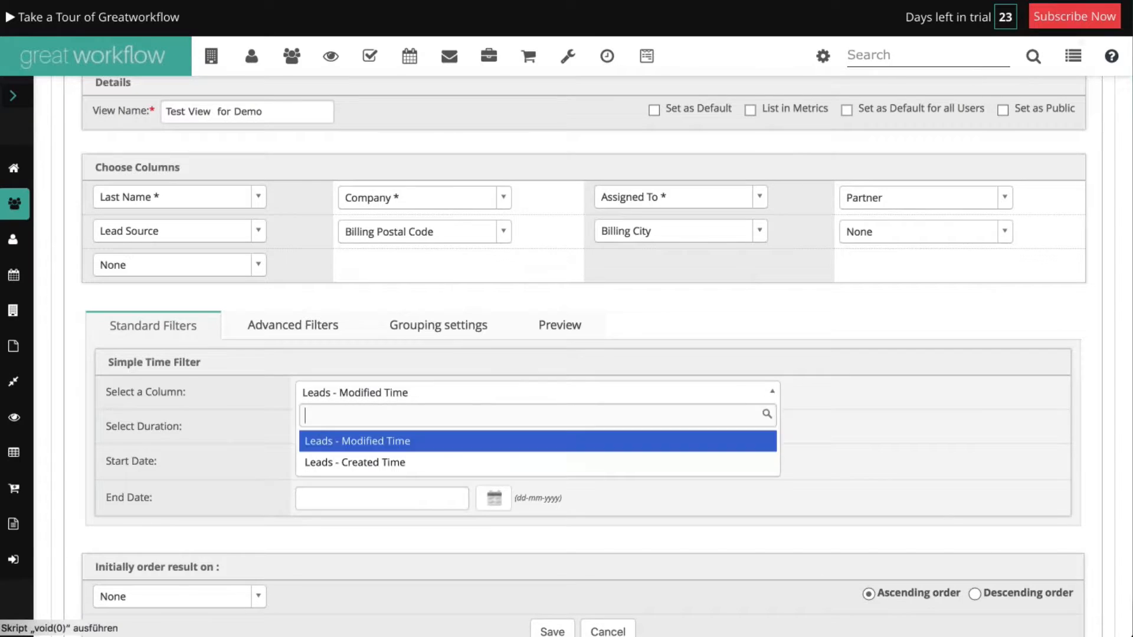
{"action": "left_click", "coordinate": [356, 463]}
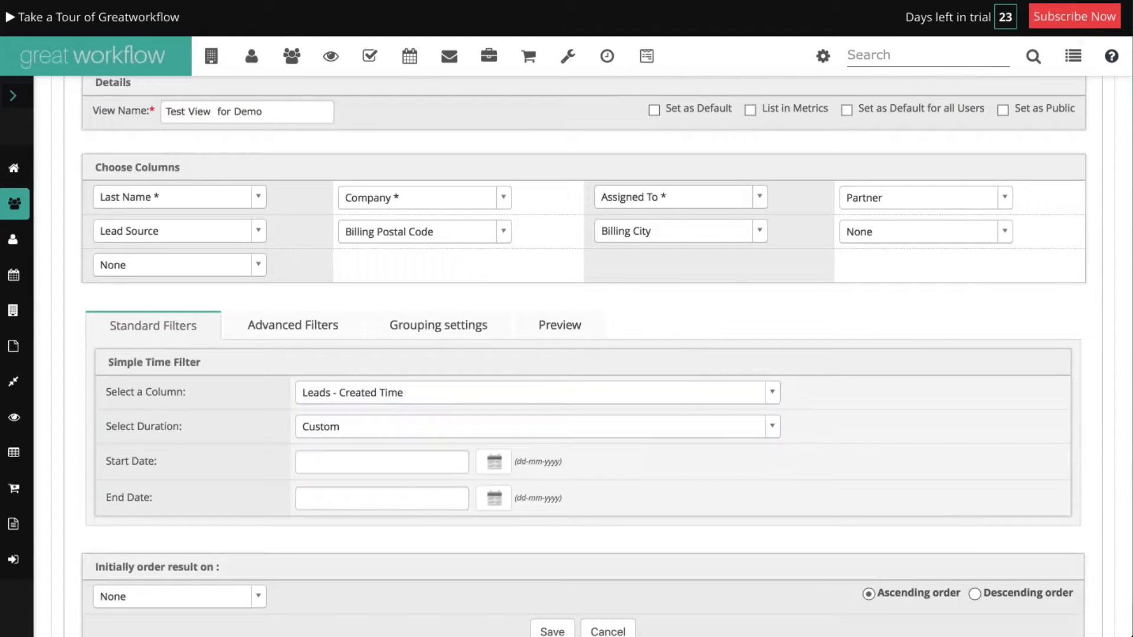
- Examine the available durations for the simple time filter and close the list without choosing another one
{"action": "scroll", "coordinate": [265, 450], "scroll_direction": "down", "scroll_amount": 2}
{"action": "left_click", "coordinate": [356, 348]}
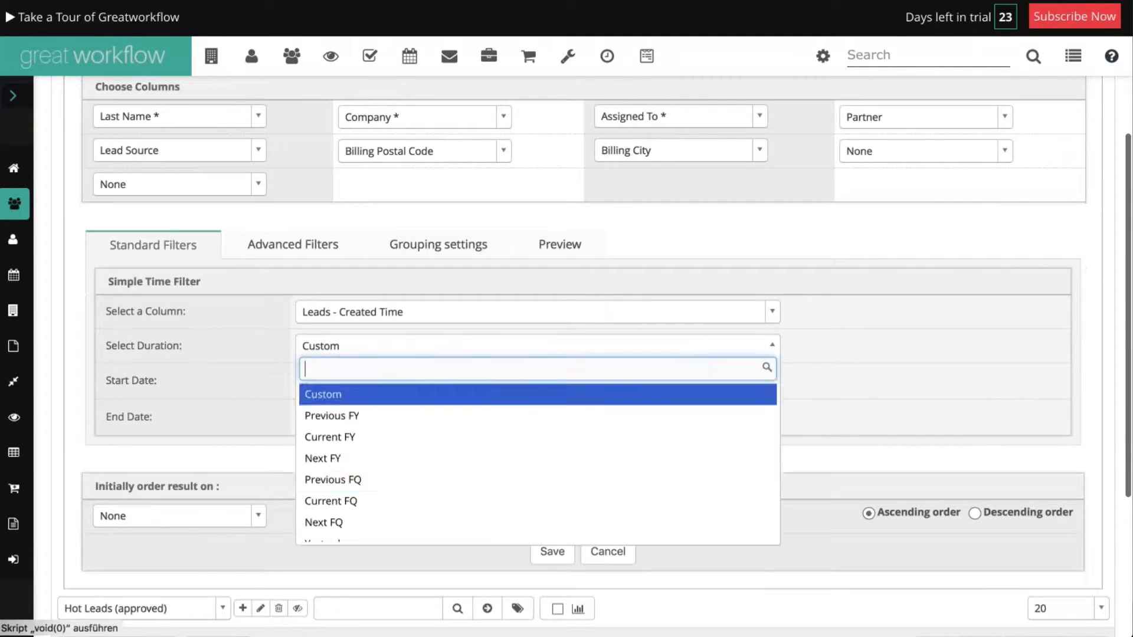
{"action": "scroll", "coordinate": [478, 446], "scroll_direction": "down", "scroll_amount": 10}
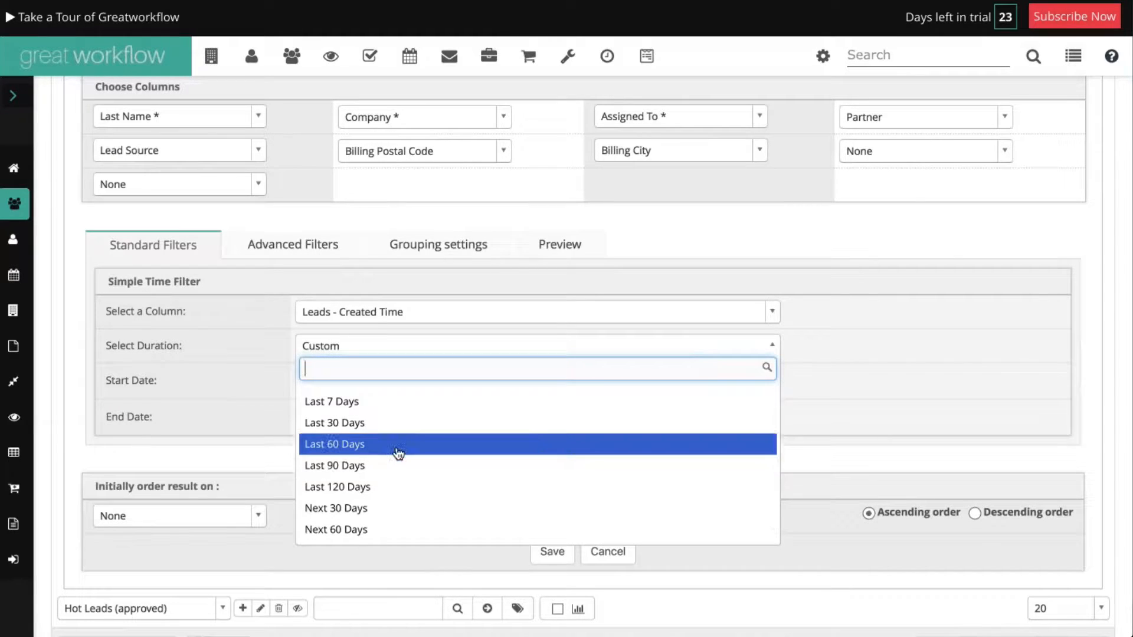
{"action": "scroll", "coordinate": [384, 431], "scroll_direction": "up", "scroll_amount": 1}
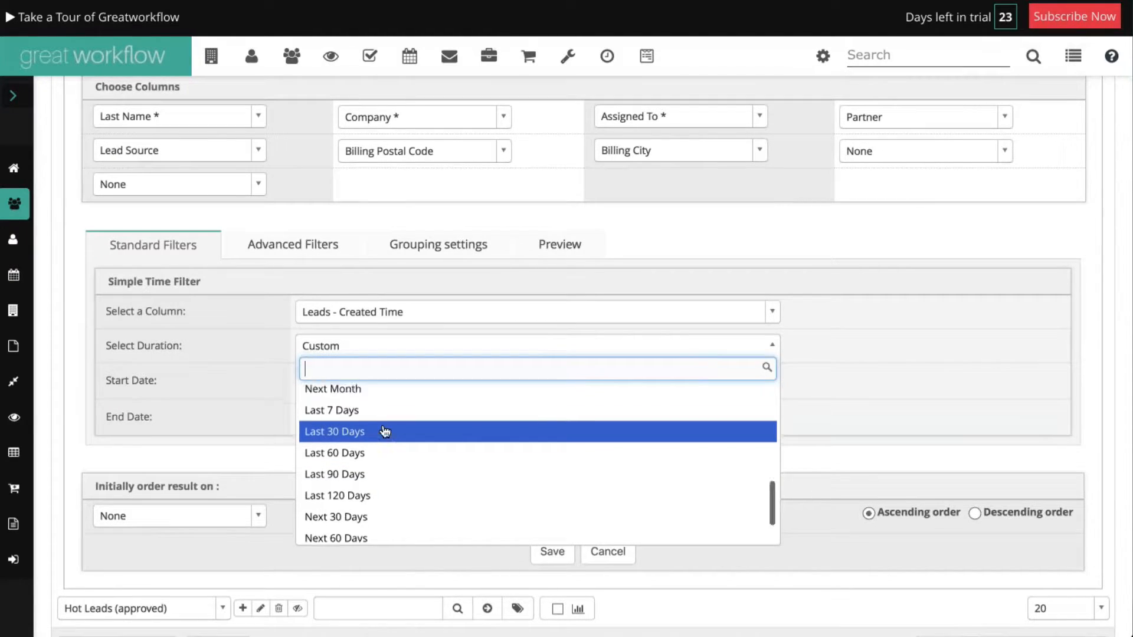
{"action": "scroll", "coordinate": [443, 429], "scroll_direction": "up", "scroll_amount": 2}
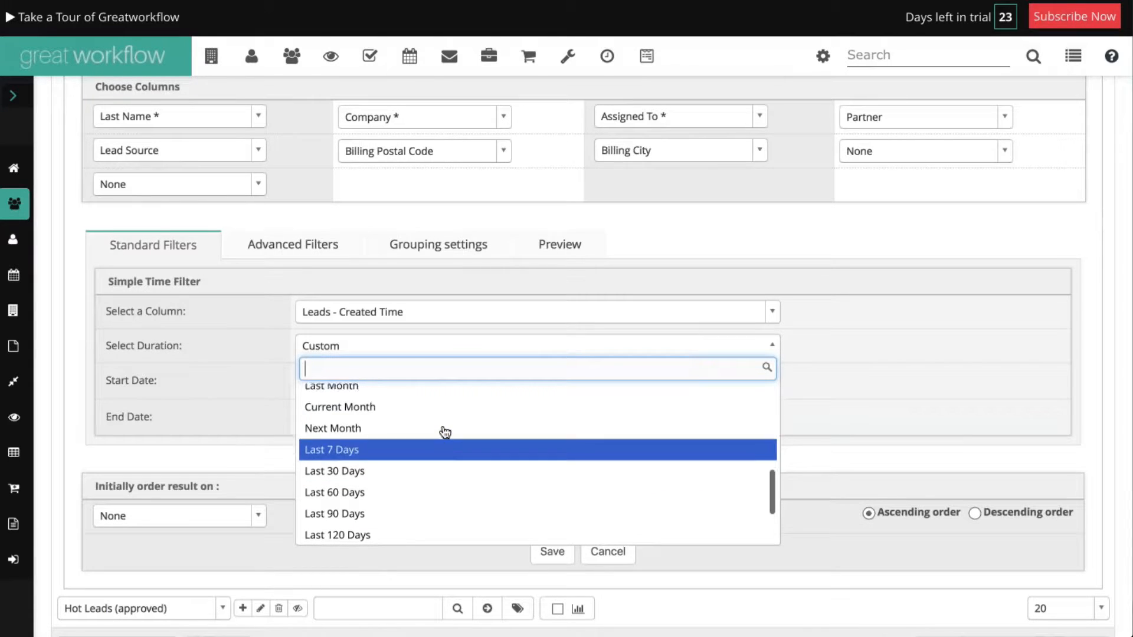
{"action": "scroll", "coordinate": [443, 431], "scroll_direction": "down", "scroll_amount": 2}
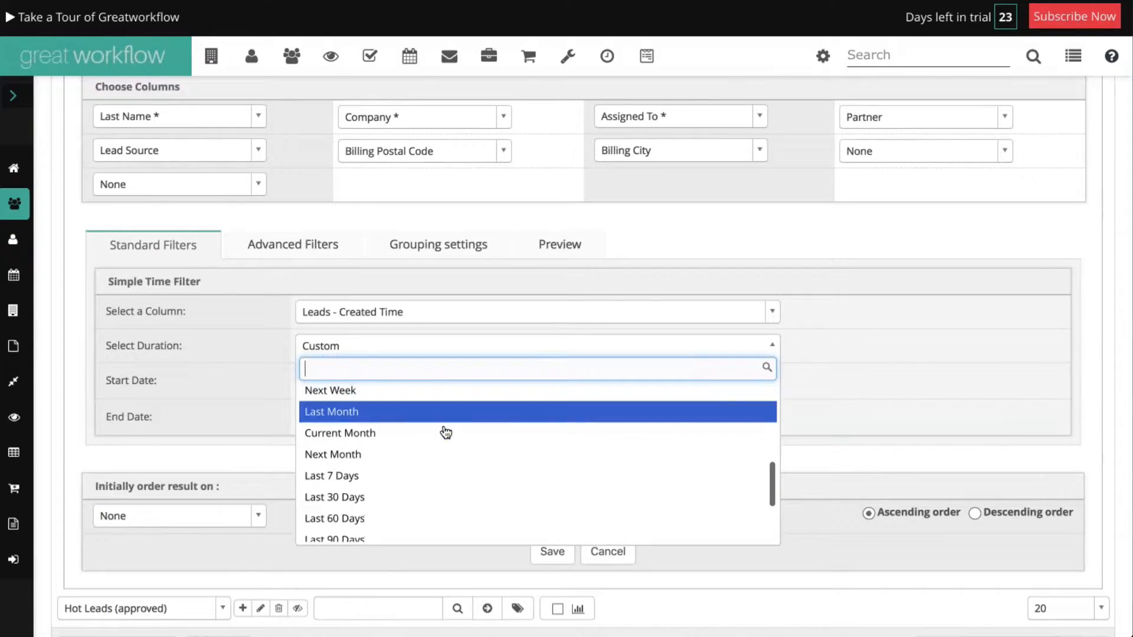
{"action": "scroll", "coordinate": [444, 431], "scroll_direction": "up", "scroll_amount": 6}
{"action": "scroll", "coordinate": [253, 377], "scroll_direction": "up", "scroll_amount": 1}
{"action": "left_click", "coordinate": [253, 377]}
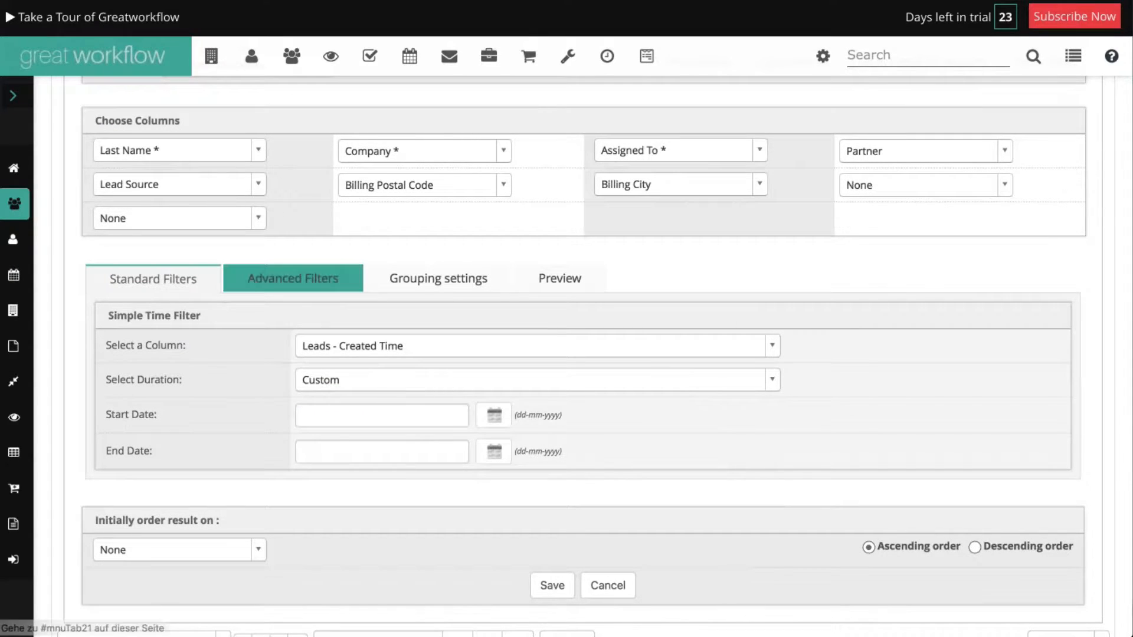
- Open the advanced filters of the custom view and set the first rule's field to Lead Source
{"action": "left_click", "coordinate": [281, 285]}
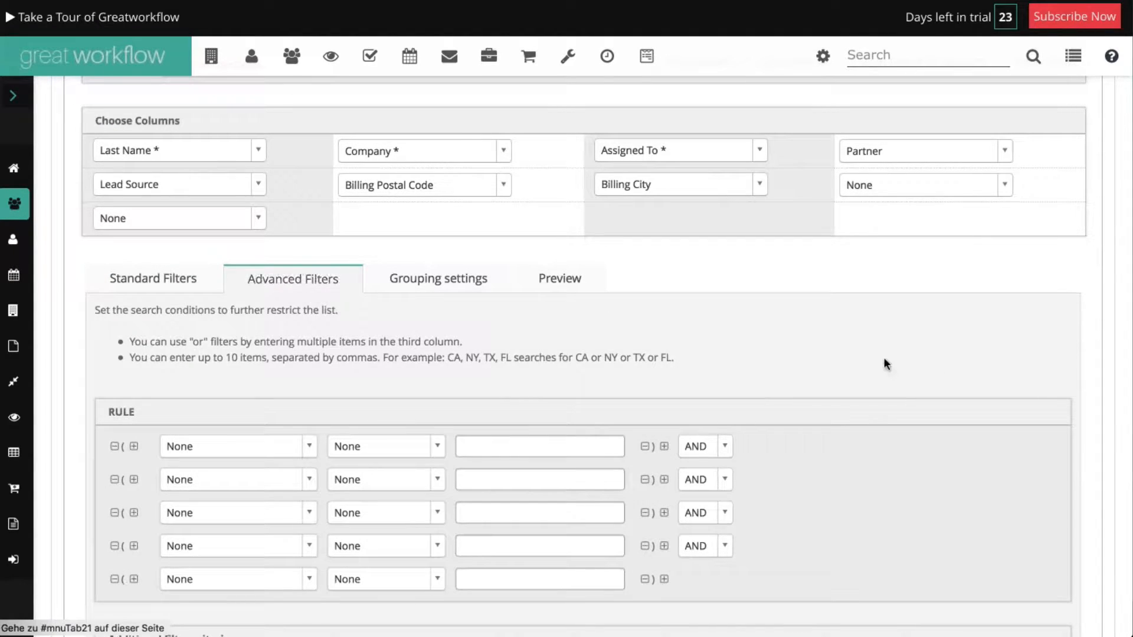
{"action": "scroll", "coordinate": [881, 363], "scroll_direction": "down", "scroll_amount": 4}
{"action": "scroll", "coordinate": [873, 366], "scroll_direction": "up", "scroll_amount": 3}
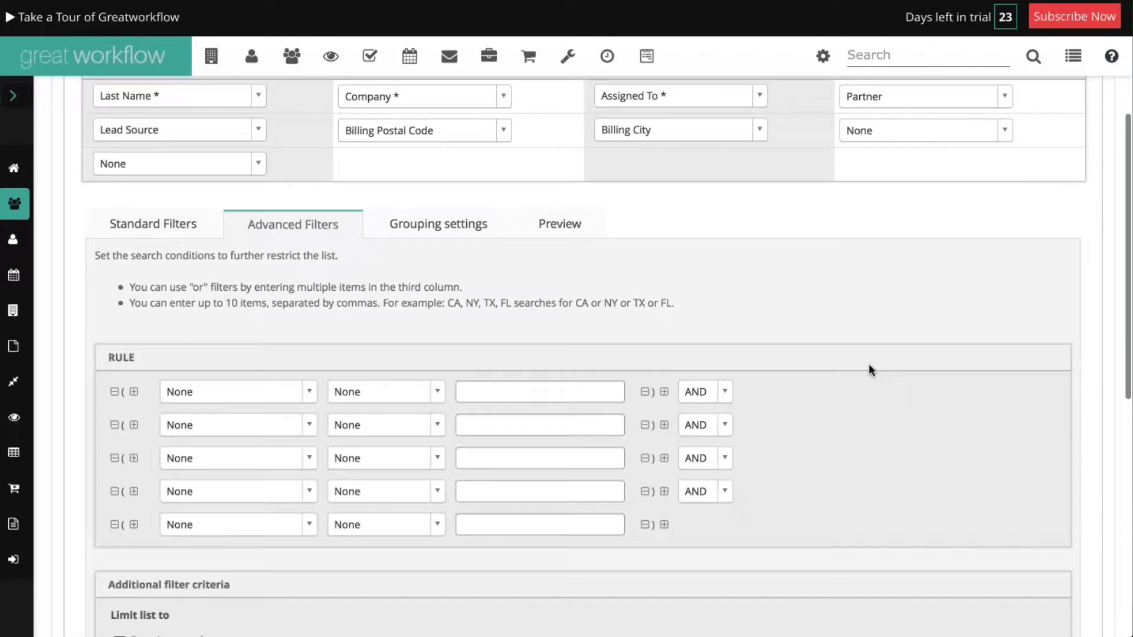
{"action": "left_click", "coordinate": [236, 392]}
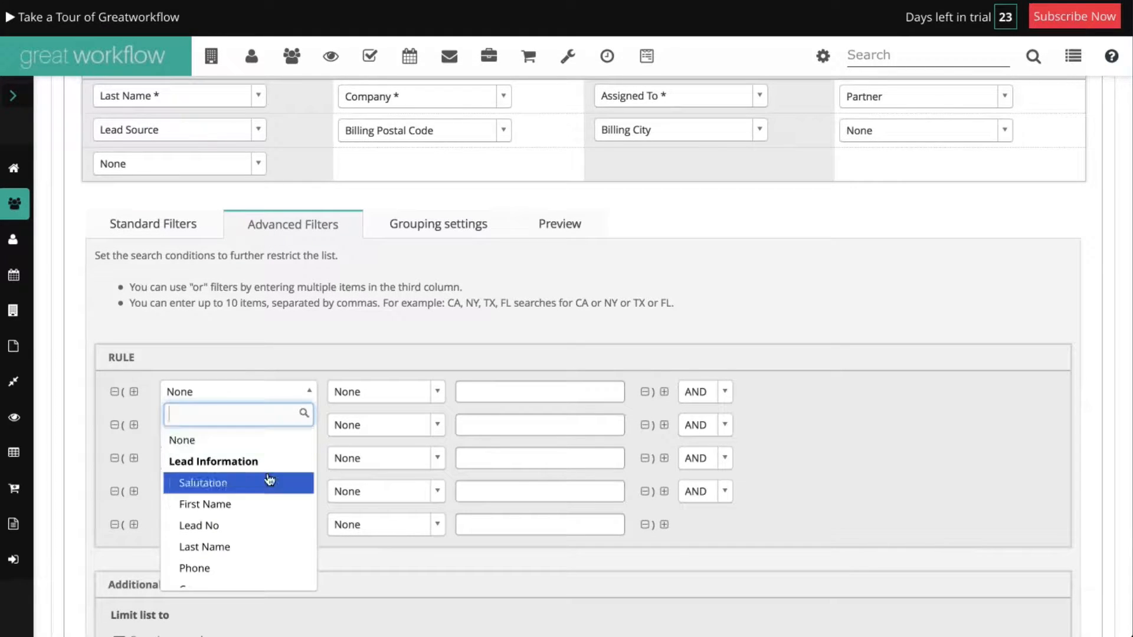
{"action": "scroll", "coordinate": [268, 480], "scroll_direction": "down", "scroll_amount": 3}
{"action": "scroll", "coordinate": [271, 479], "scroll_direction": "down", "scroll_amount": 3}
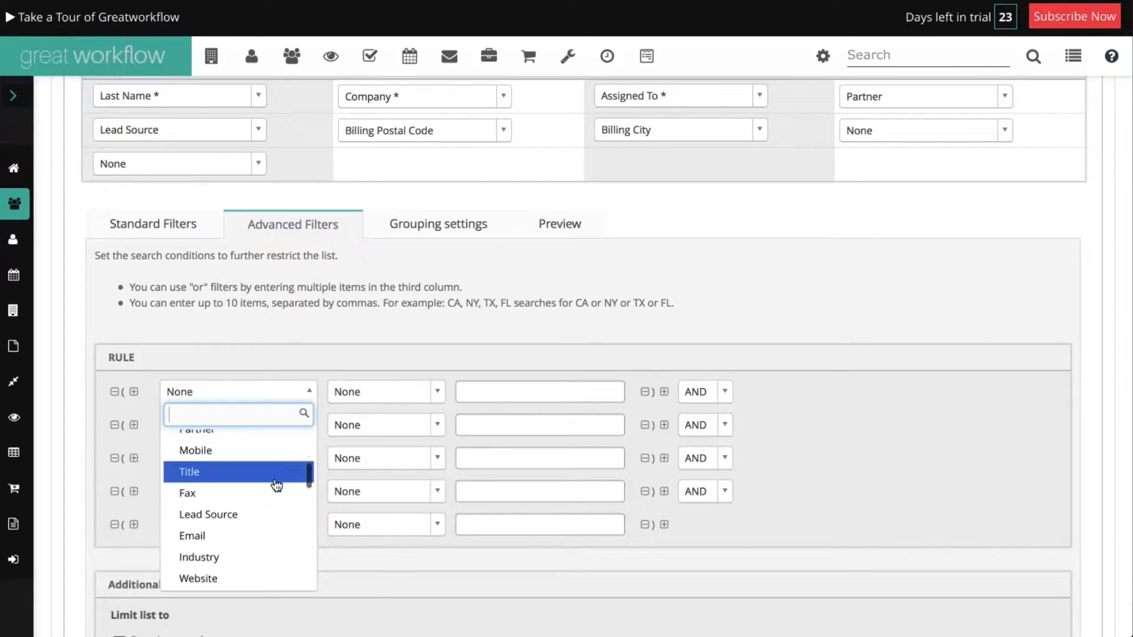
{"action": "left_click", "coordinate": [254, 483]}
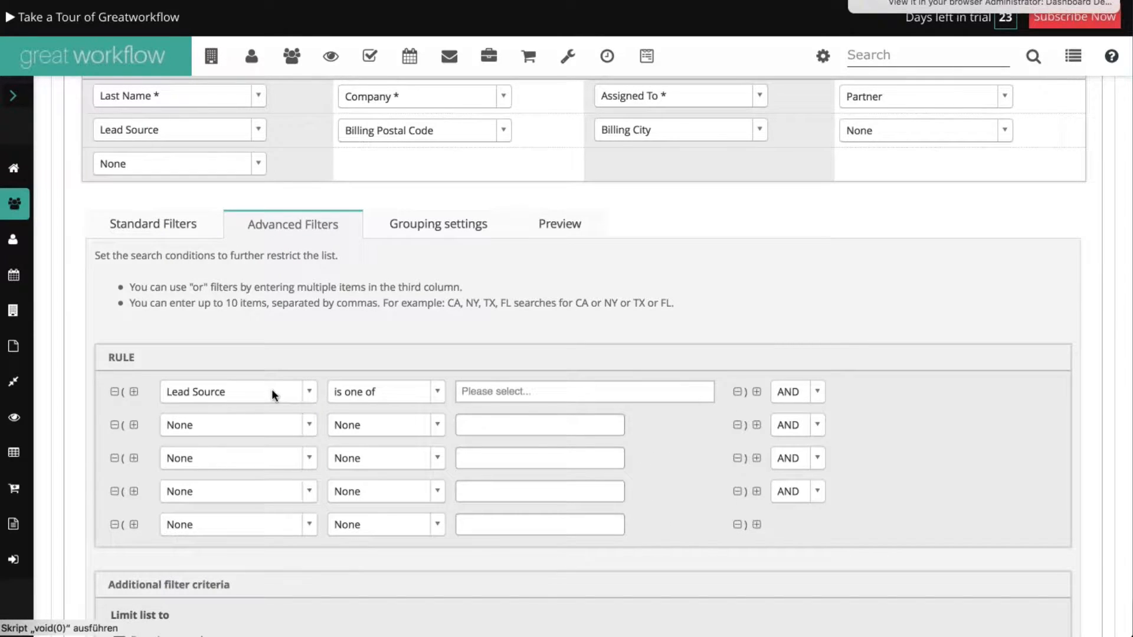
- Make the Lead Source rule match "is one of" Cold Call, Twitter and Self Generated, with AND as its connector
{"action": "left_click", "coordinate": [394, 391]}
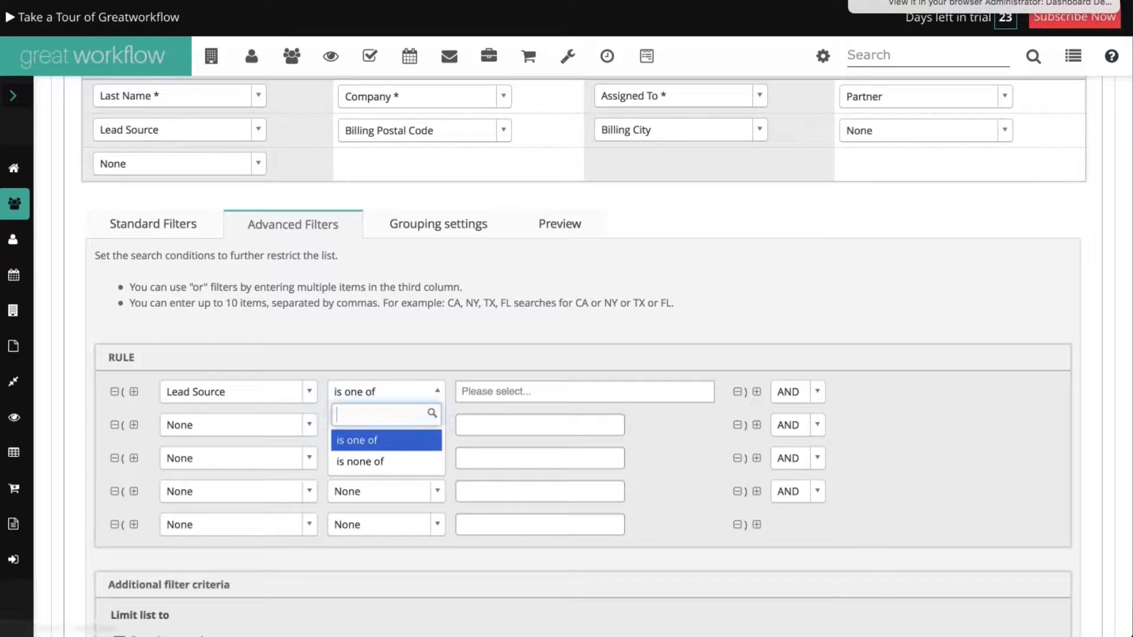
{"action": "left_click", "coordinate": [377, 440]}
{"action": "left_click", "coordinate": [531, 392]}
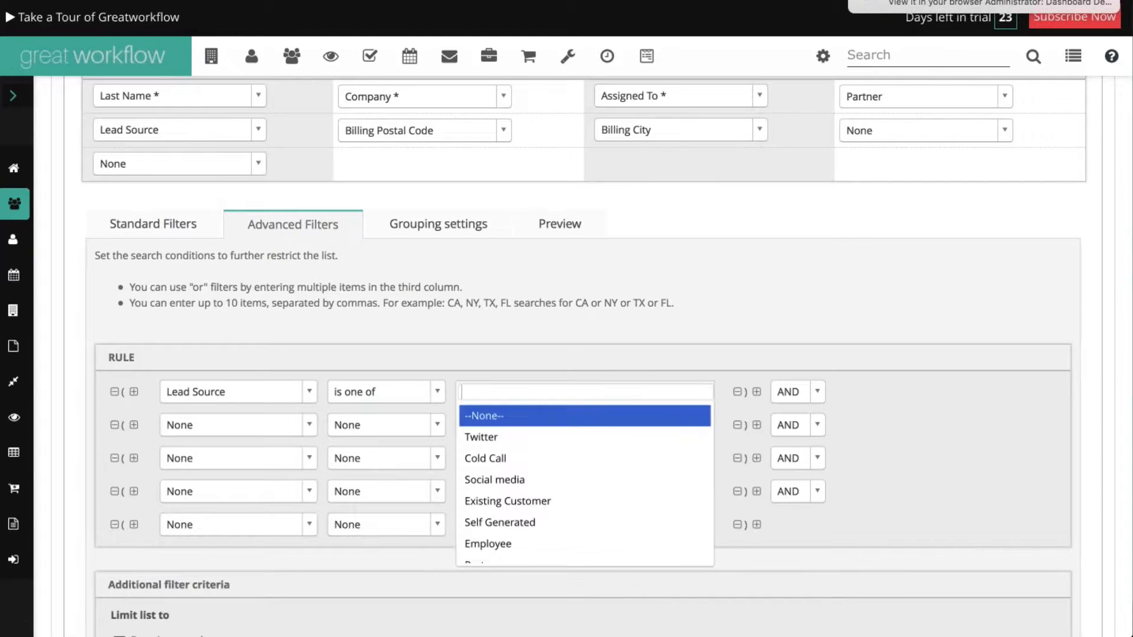
{"action": "left_click", "coordinate": [498, 458]}
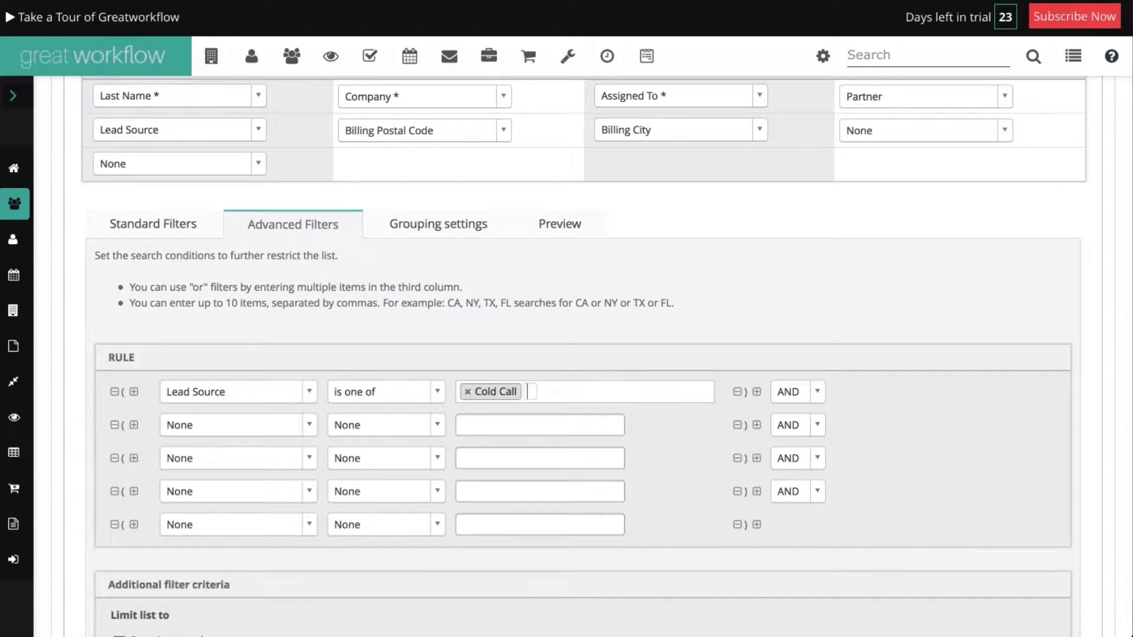
{"action": "left_click", "coordinate": [531, 391]}
{"action": "left_click", "coordinate": [511, 436]}
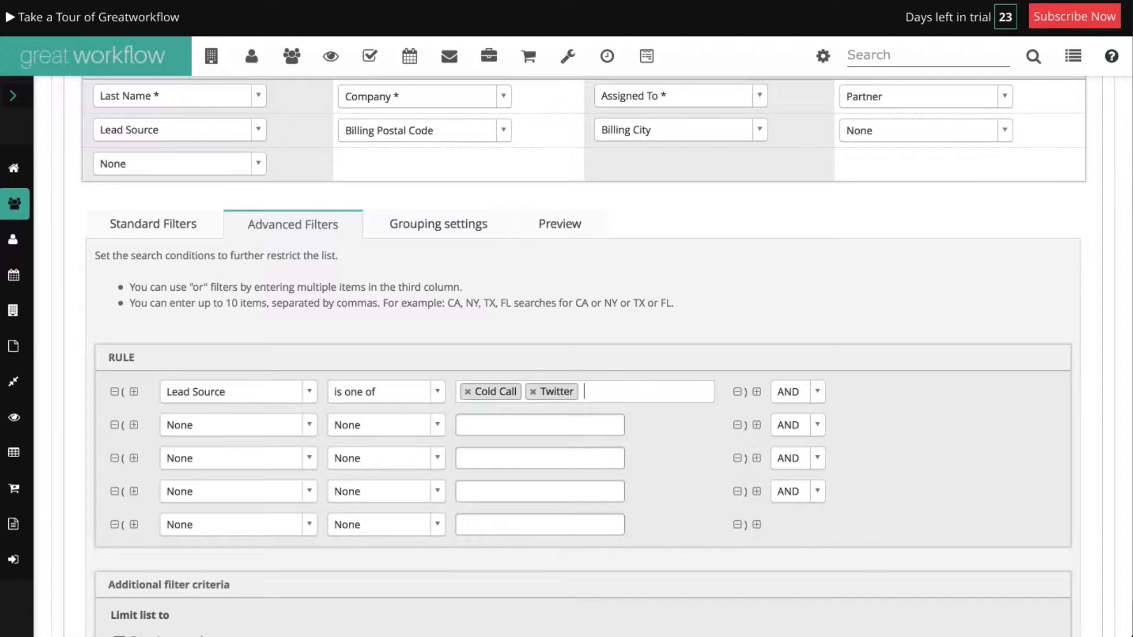
{"action": "left_click", "coordinate": [589, 391]}
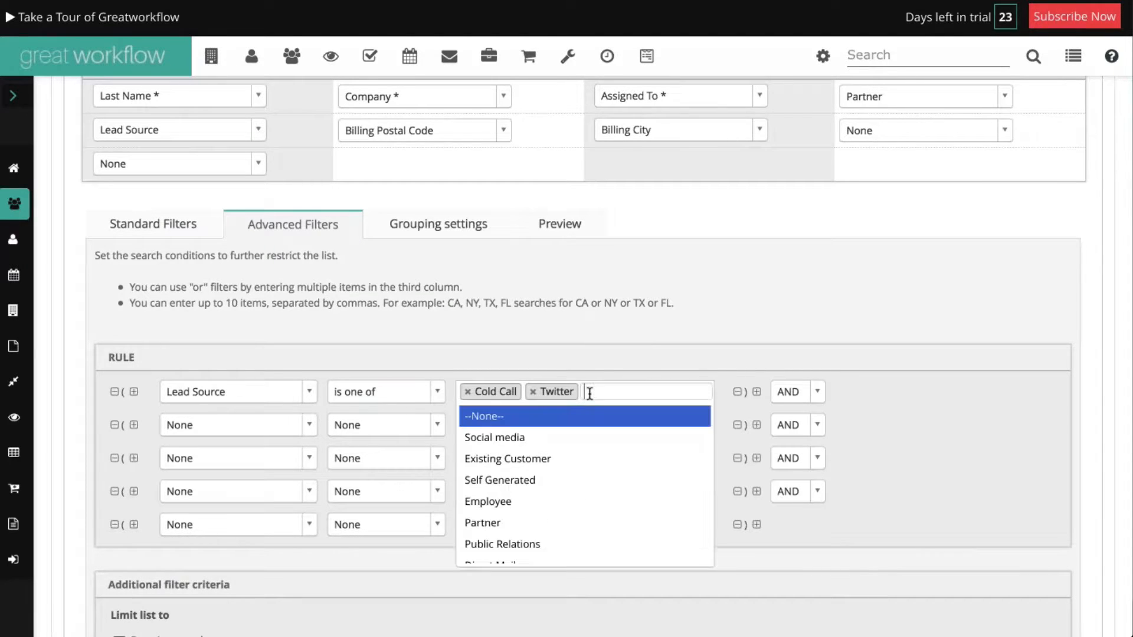
{"action": "left_click", "coordinate": [534, 486]}
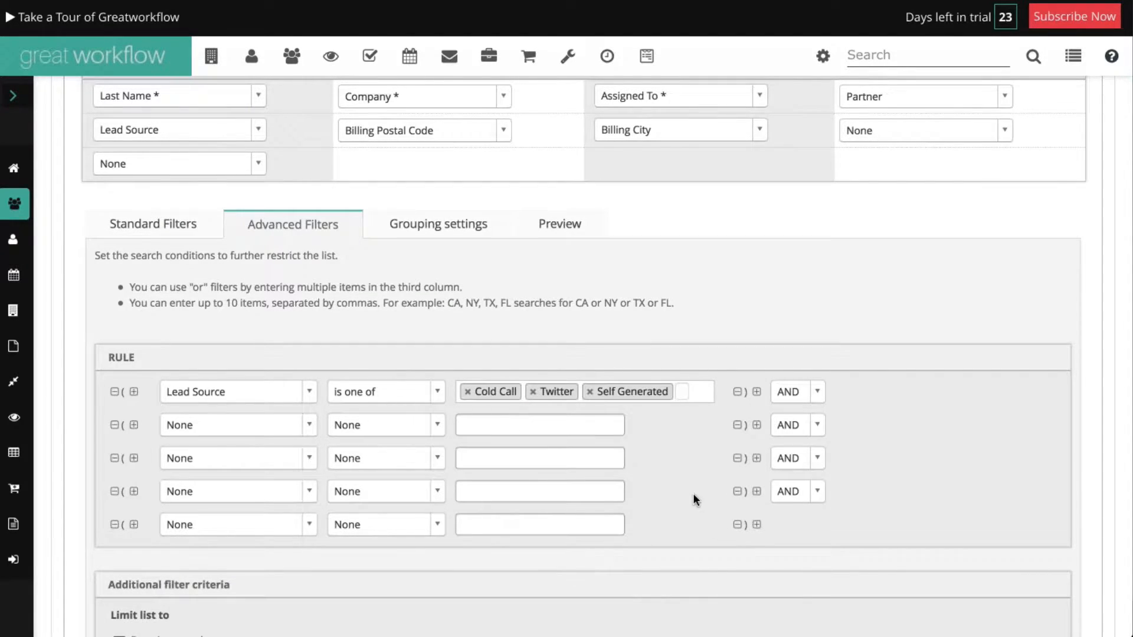
{"action": "scroll", "coordinate": [693, 493], "scroll_direction": "down", "scroll_amount": 3}
{"action": "left_click", "coordinate": [794, 263]}
{"action": "left_click", "coordinate": [793, 312]}
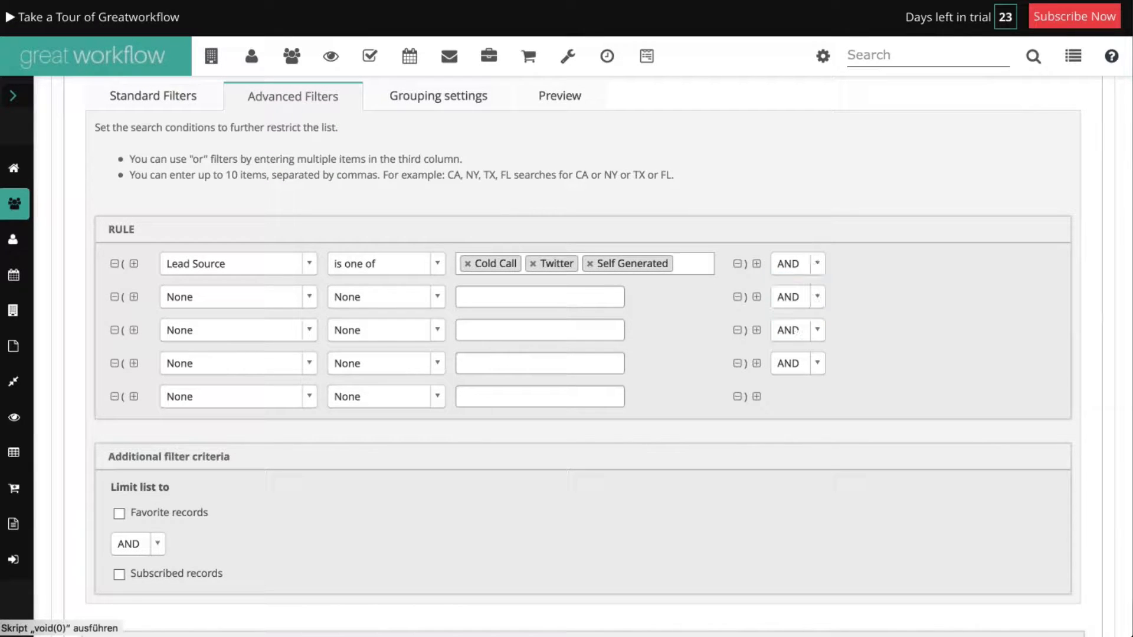
- Choose Billing Postal Code as the field of the second advanced filter rule
{"action": "left_click", "coordinate": [271, 297]}
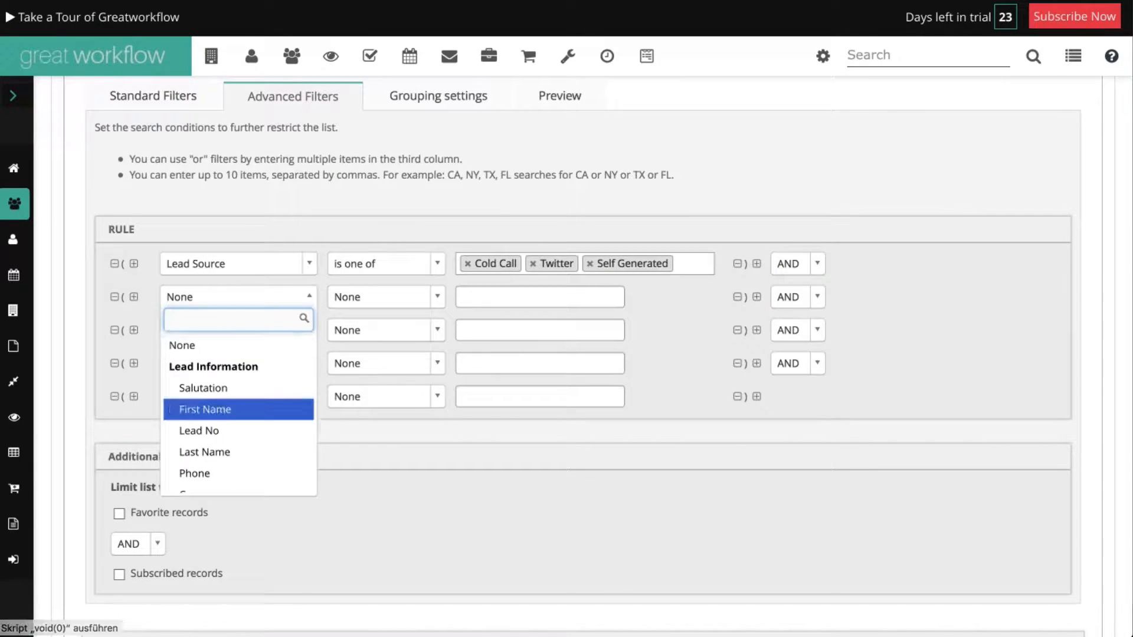
{"action": "scroll", "coordinate": [238, 409], "scroll_direction": "down", "scroll_amount": 2}
{"action": "scroll", "coordinate": [262, 425], "scroll_direction": "down", "scroll_amount": 8}
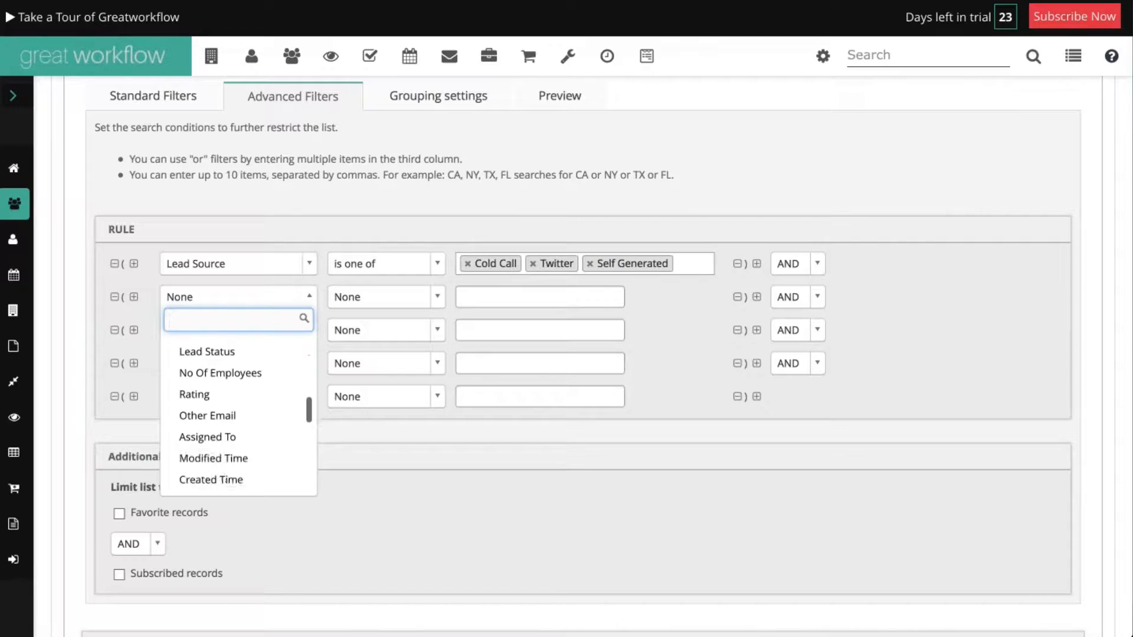
{"action": "scroll", "coordinate": [262, 425], "scroll_direction": "down", "scroll_amount": 3}
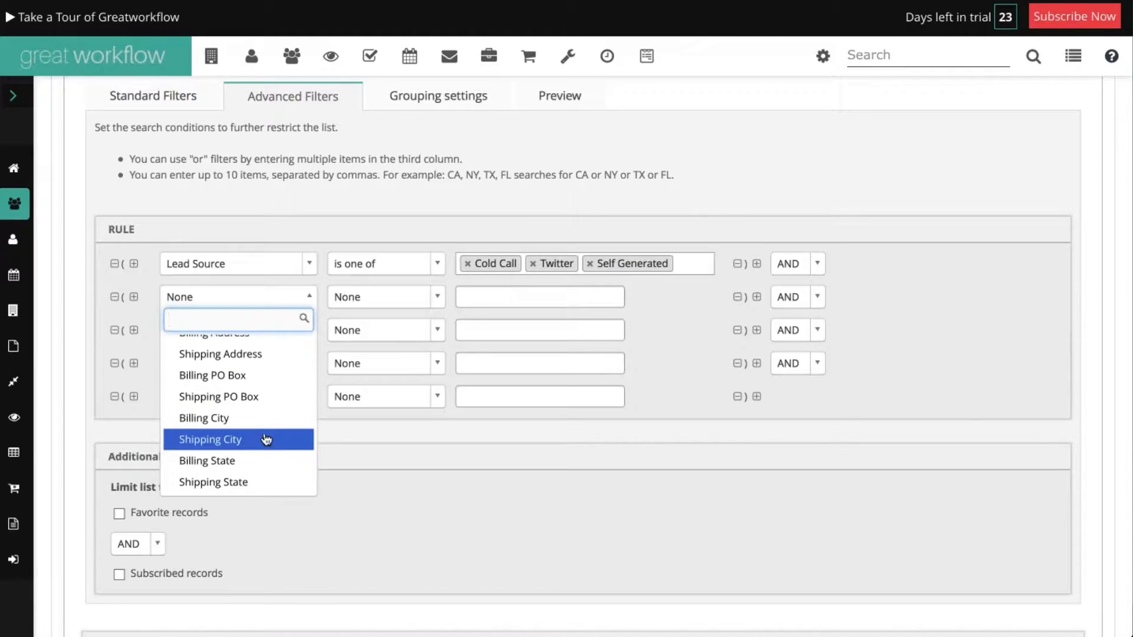
{"action": "scroll", "coordinate": [264, 438], "scroll_direction": "down", "scroll_amount": 4}
{"action": "scroll", "coordinate": [266, 439], "scroll_direction": "down", "scroll_amount": 1}
{"action": "left_click", "coordinate": [260, 396]}
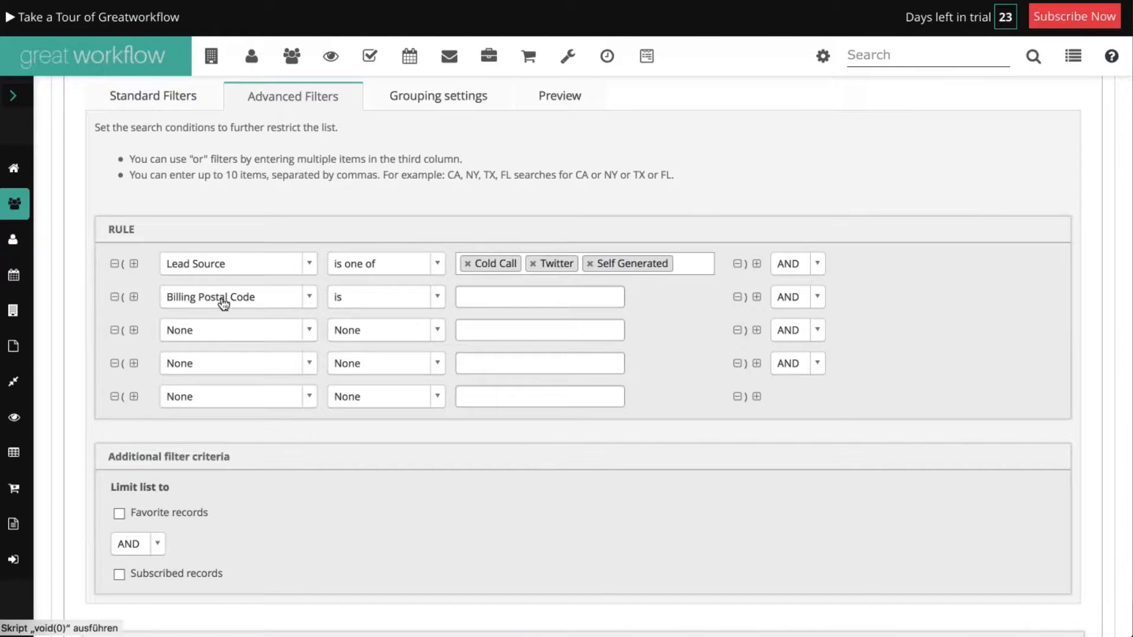
- Set the Billing Postal Code rule to "begins with" and enter the values 81,82,83
{"action": "left_click", "coordinate": [380, 297]}
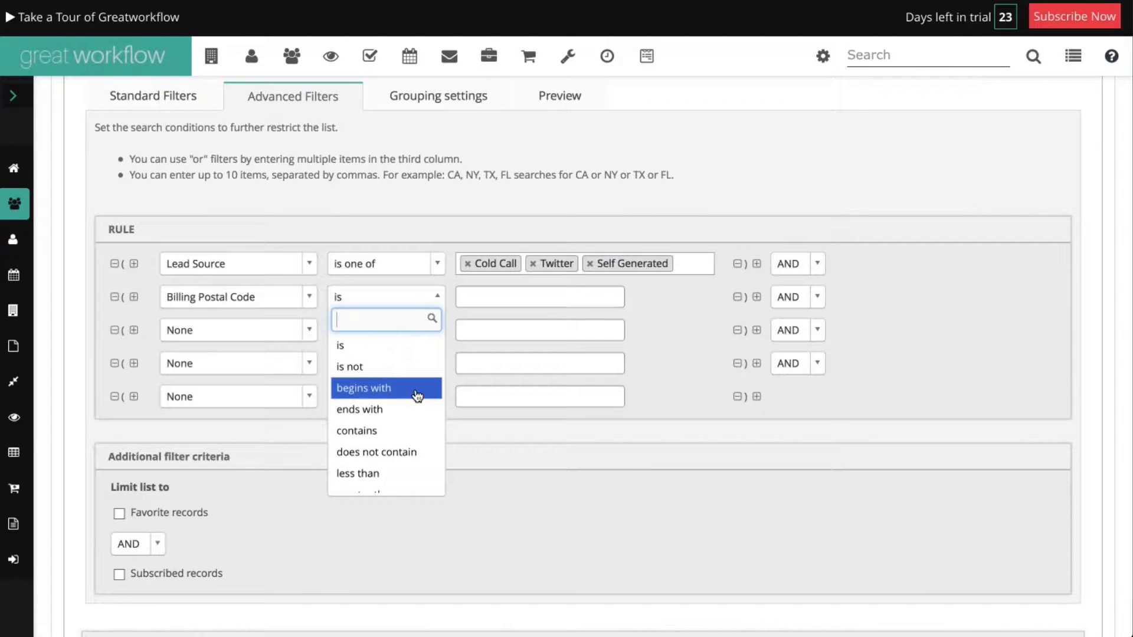
{"action": "scroll", "coordinate": [406, 457], "scroll_direction": "down", "scroll_amount": 1}
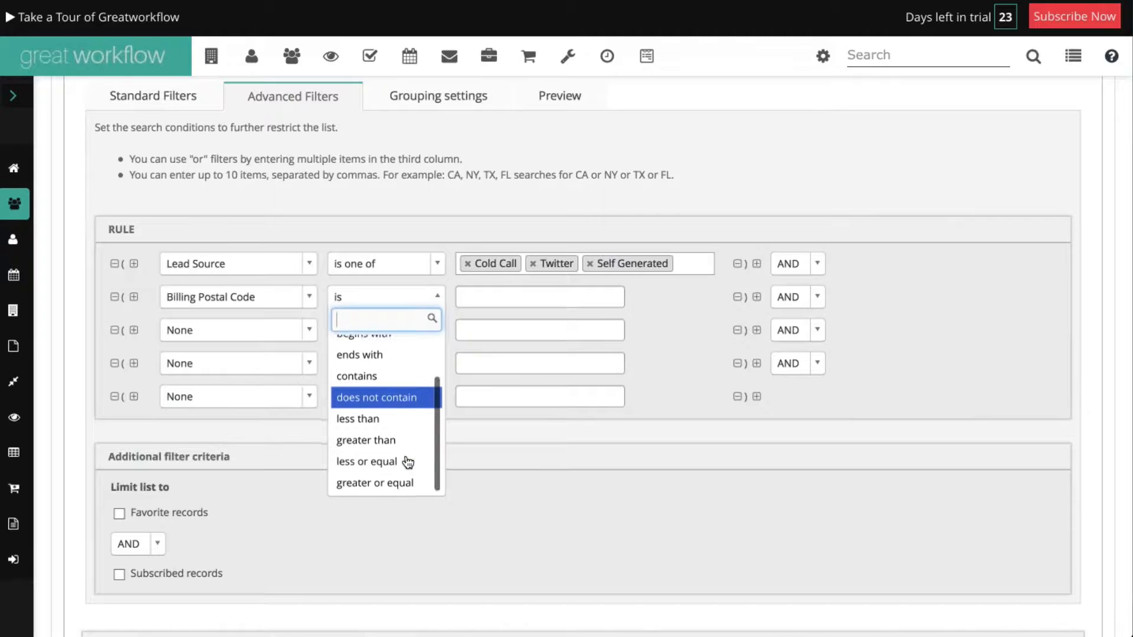
{"action": "scroll", "coordinate": [408, 462], "scroll_direction": "up", "scroll_amount": 1}
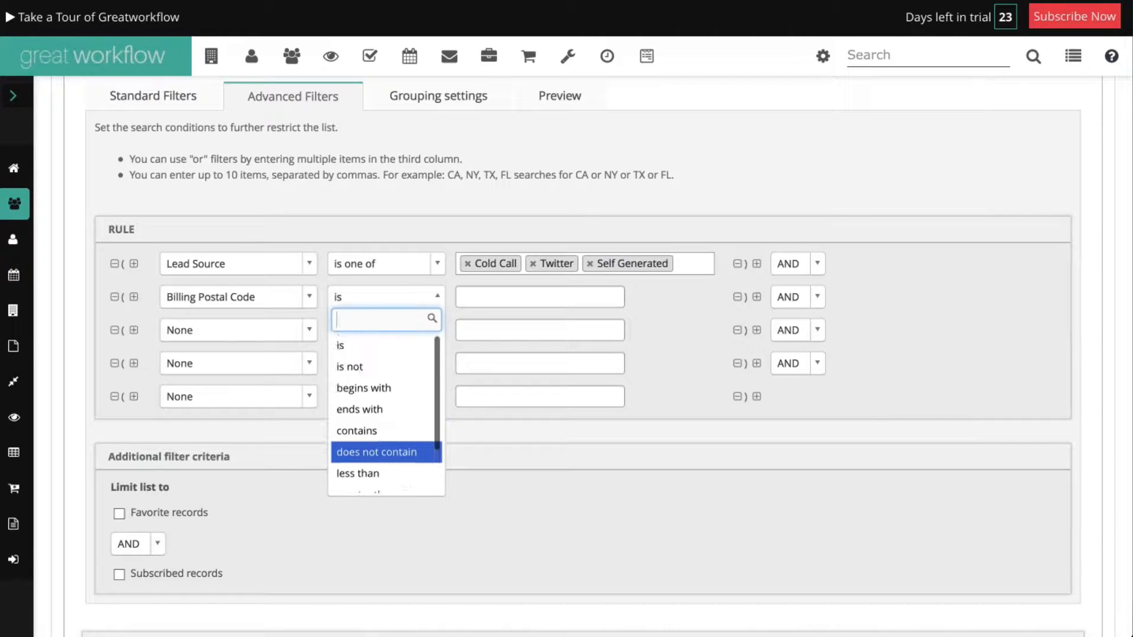
{"action": "left_click", "coordinate": [369, 396]}
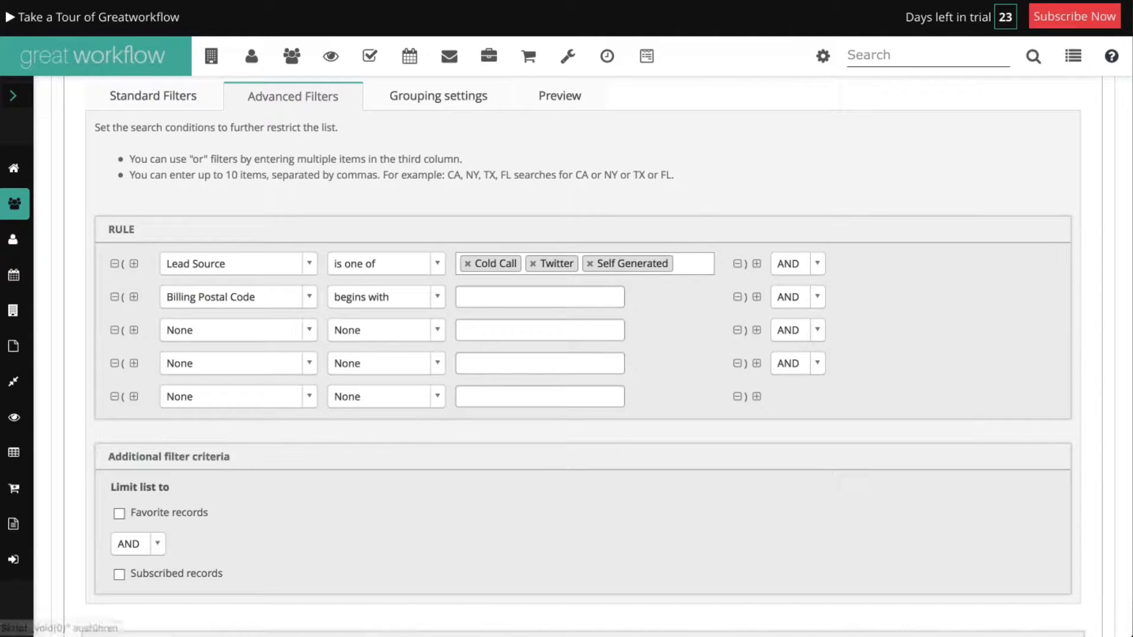
{"action": "left_click", "coordinate": [499, 297]}
{"action": "type", "text": "8"}
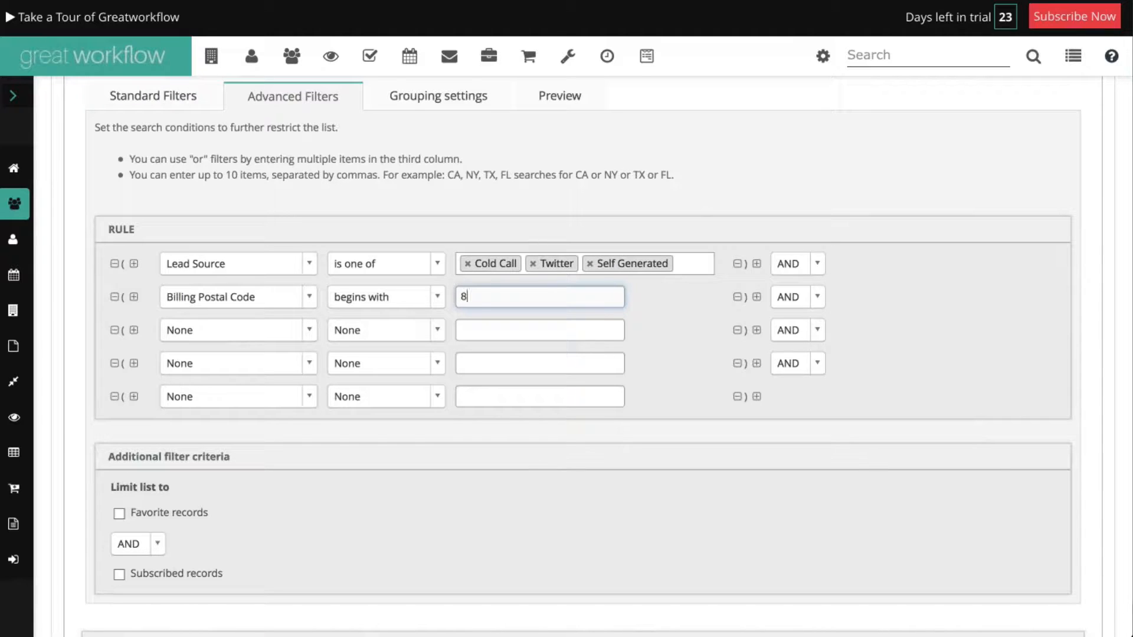
{"action": "type", "text": "1,82,83"}
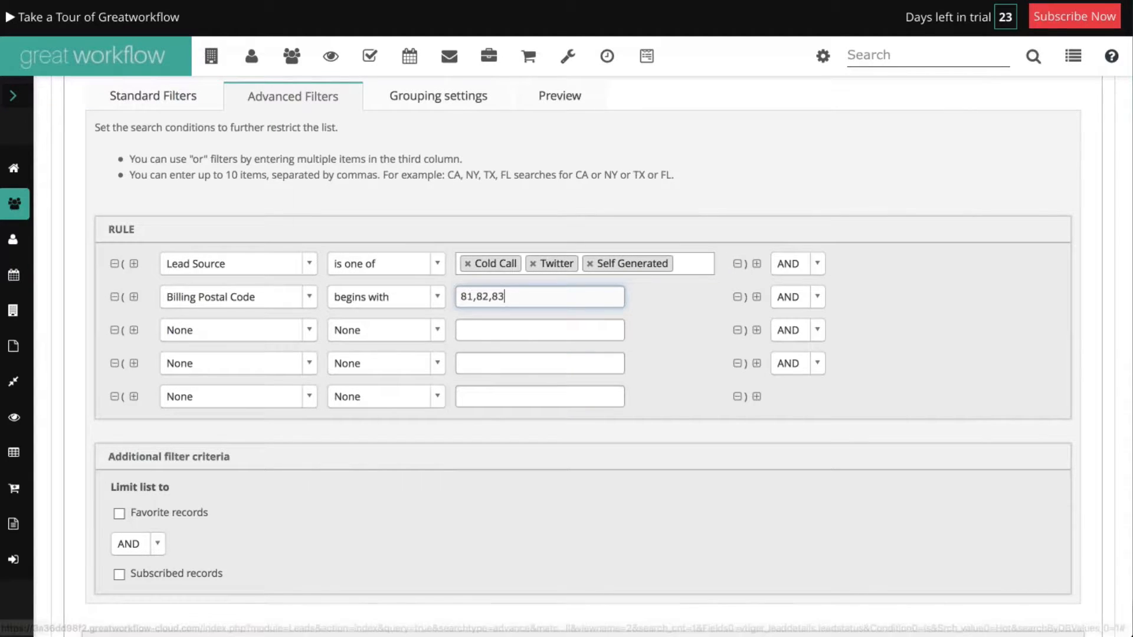
- Try enclosing the first two rules in one pair of brackets, and remove both brackets again
{"action": "left_click", "coordinate": [134, 263]}
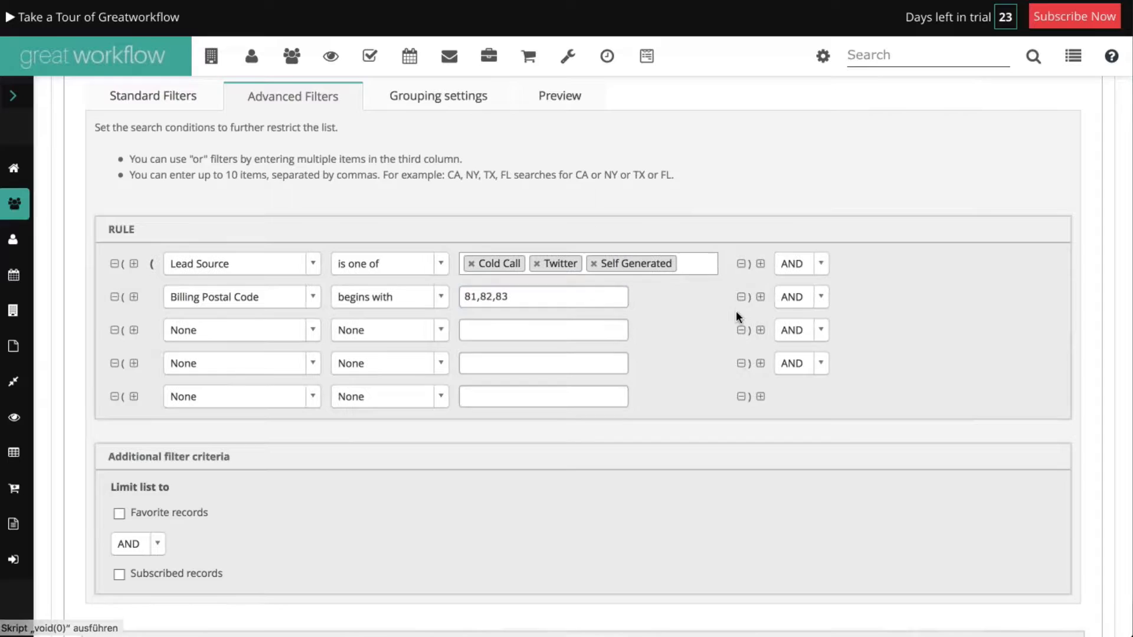
{"action": "left_click", "coordinate": [765, 298]}
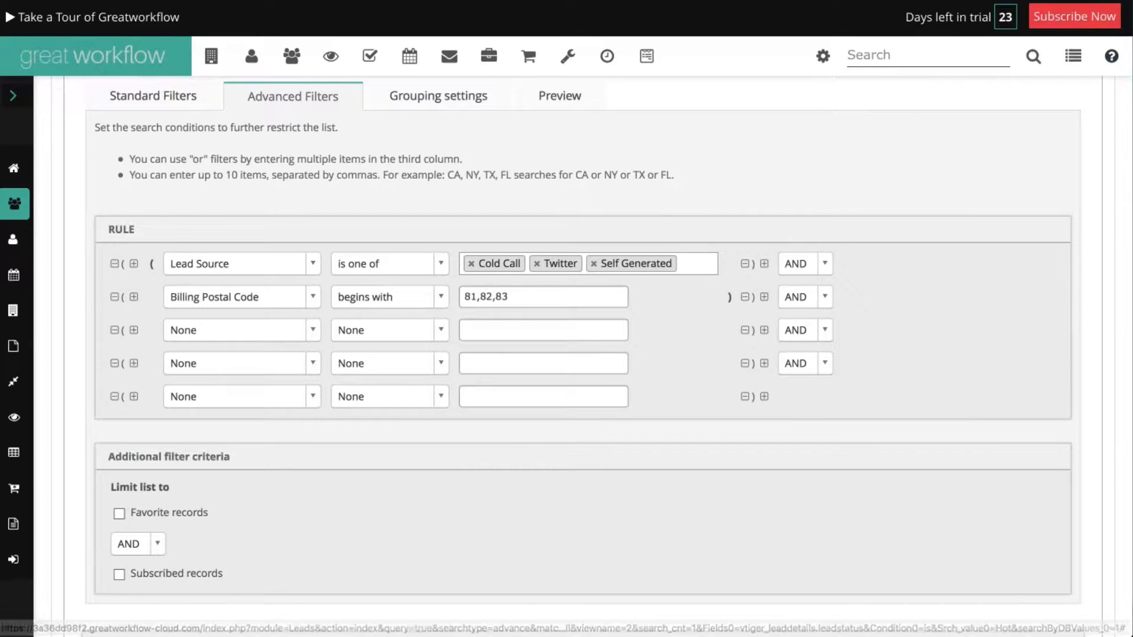
{"action": "left_click", "coordinate": [114, 263]}
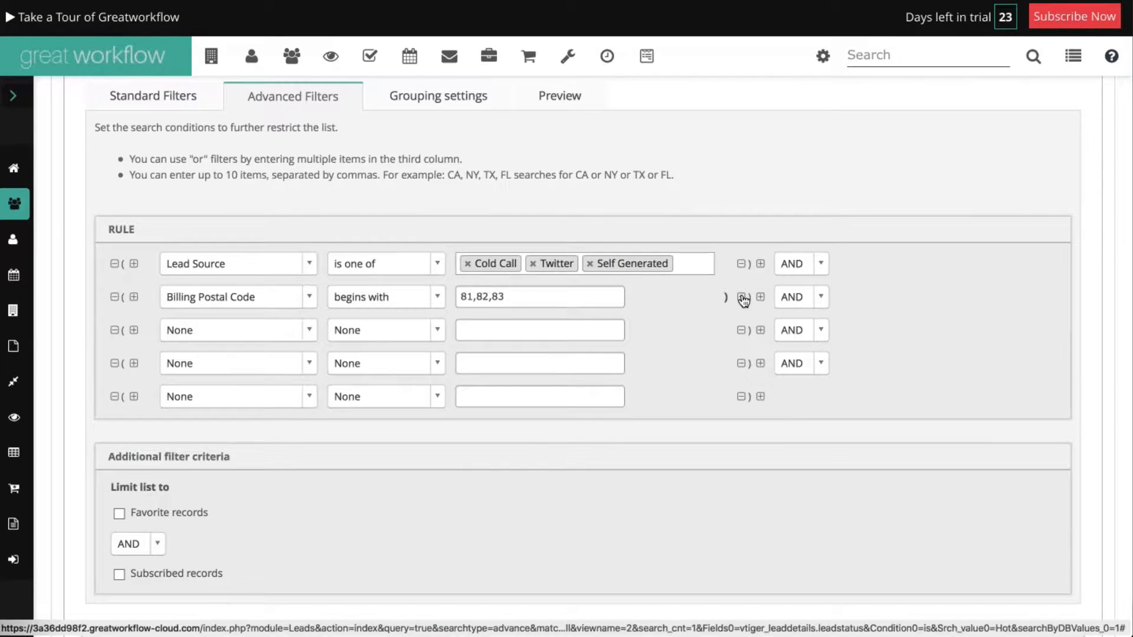
{"action": "left_click", "coordinate": [741, 296]}
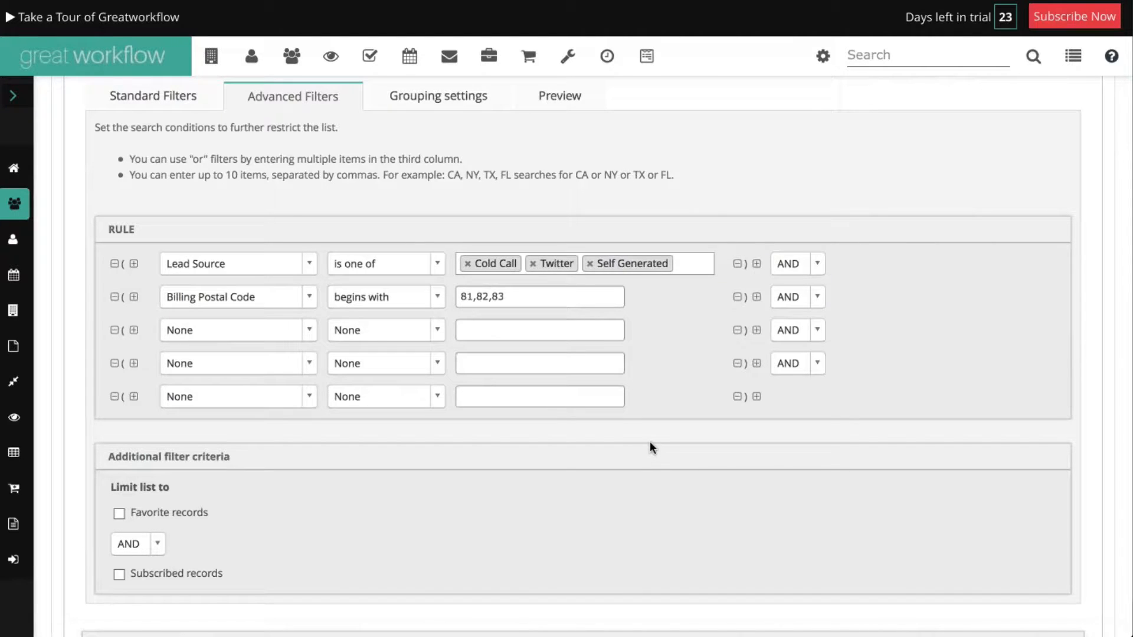
- Clear the Billing Postal Code rule by resetting its field to None
{"action": "scroll", "coordinate": [649, 446], "scroll_direction": "down", "scroll_amount": 1}
{"action": "scroll", "coordinate": [647, 440], "scroll_direction": "down", "scroll_amount": 2}
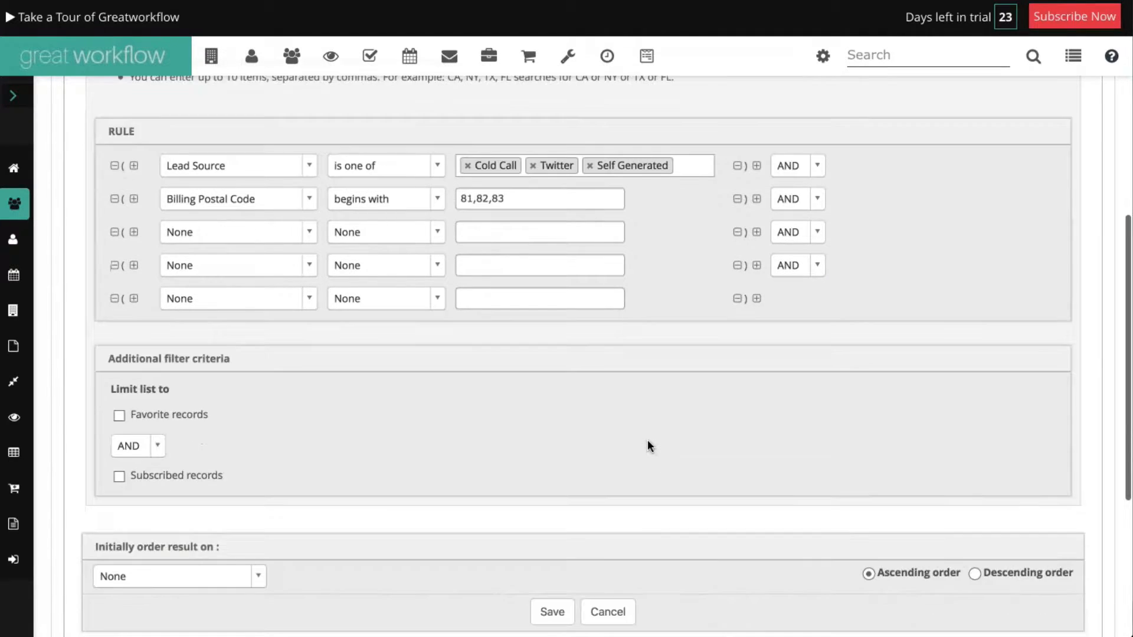
{"action": "scroll", "coordinate": [646, 441], "scroll_direction": "up", "scroll_amount": 5}
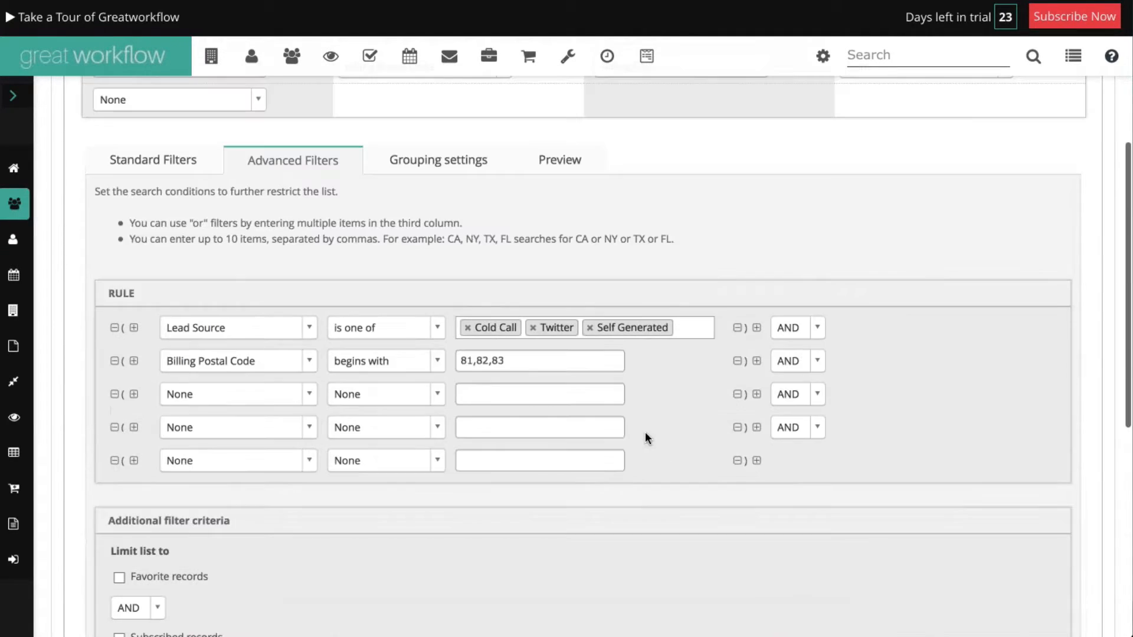
{"action": "left_click", "coordinate": [198, 361]}
{"action": "scroll", "coordinate": [222, 449], "scroll_direction": "up", "scroll_amount": 5}
{"action": "left_click", "coordinate": [223, 411]}
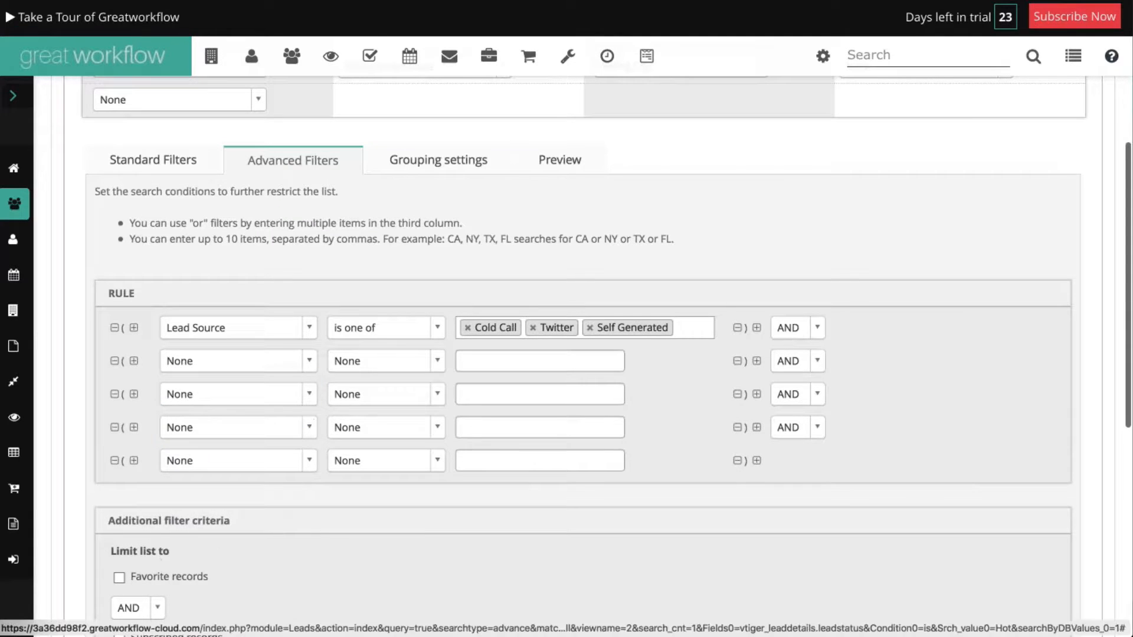
- Review the custom view's preview settings and standard filters, and save the view
{"action": "scroll", "coordinate": [639, 441], "scroll_direction": "down", "scroll_amount": 1}
{"action": "scroll", "coordinate": [639, 441], "scroll_direction": "up", "scroll_amount": 2}
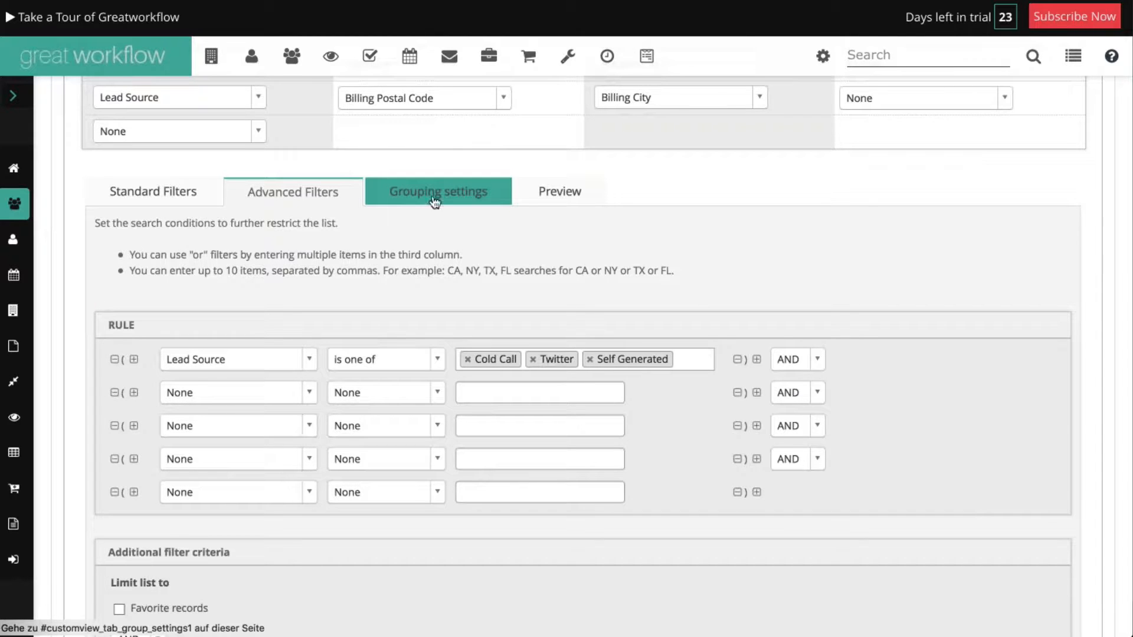
{"action": "left_click", "coordinate": [562, 195]}
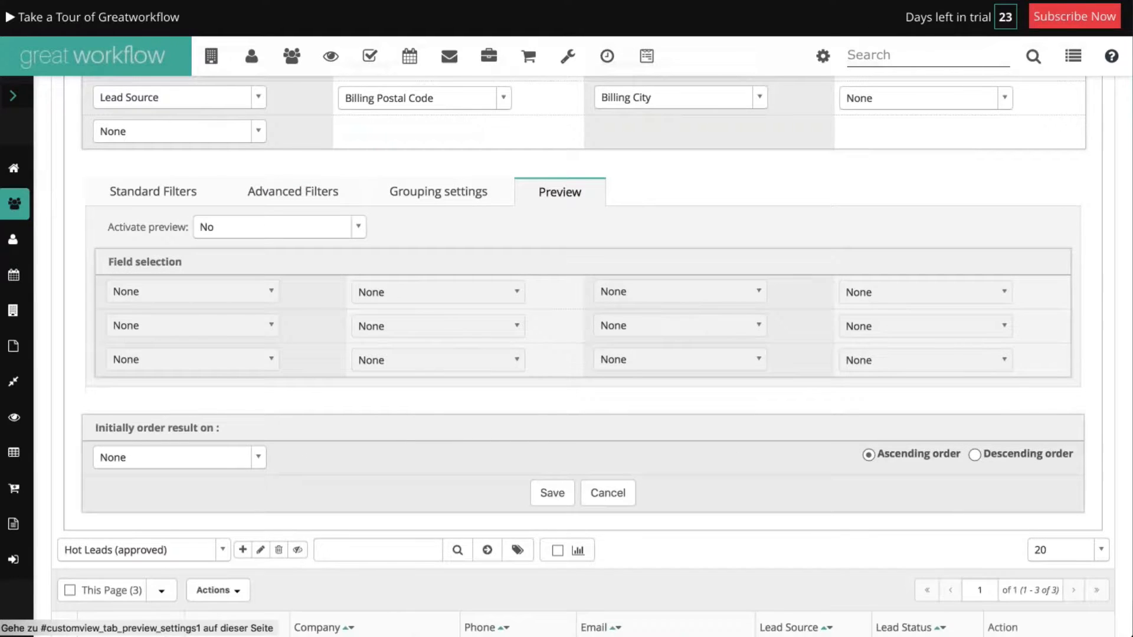
{"action": "left_click", "coordinate": [135, 189]}
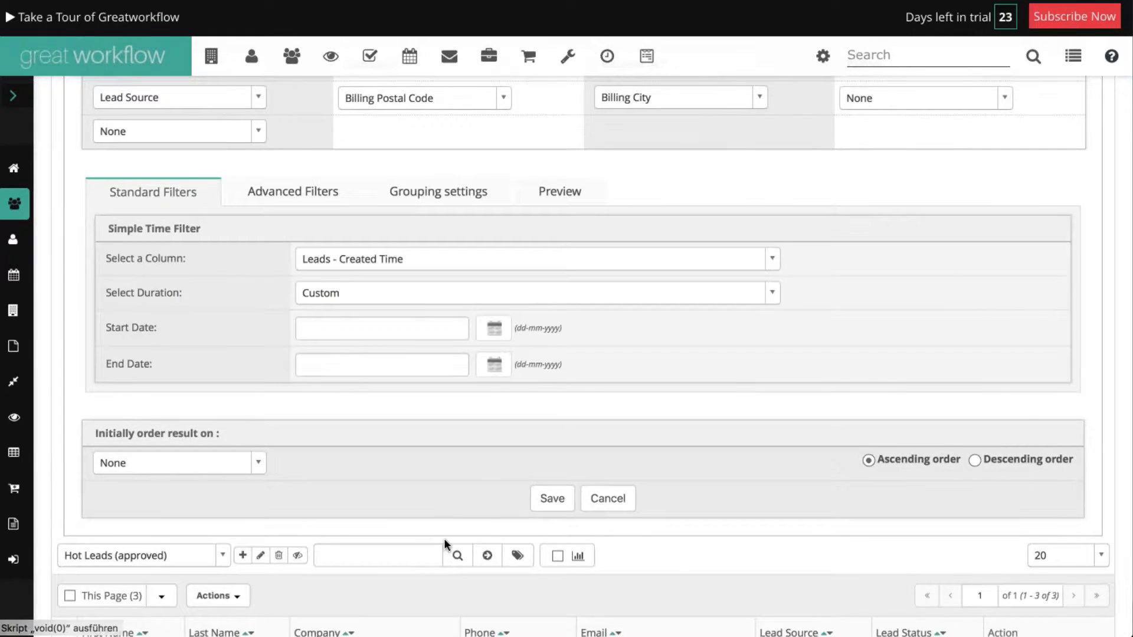
{"action": "left_click", "coordinate": [552, 499]}
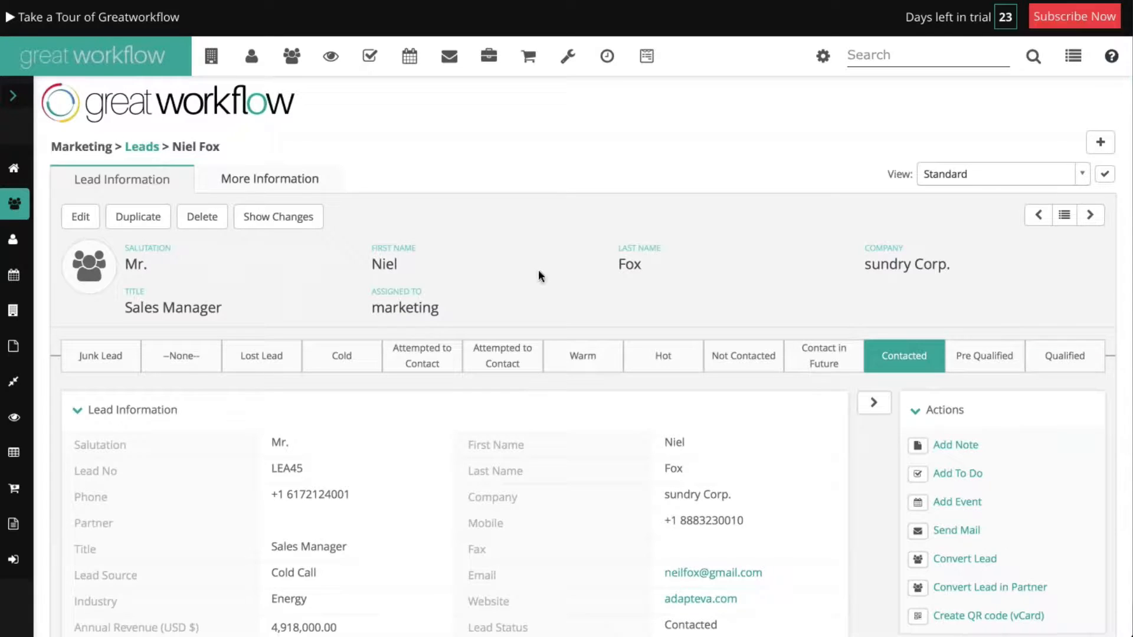
- Examine the lead information and available actions on the sundry Corp. lead's detail page
{"action": "scroll", "coordinate": [538, 270], "scroll_direction": "down", "scroll_amount": 3}
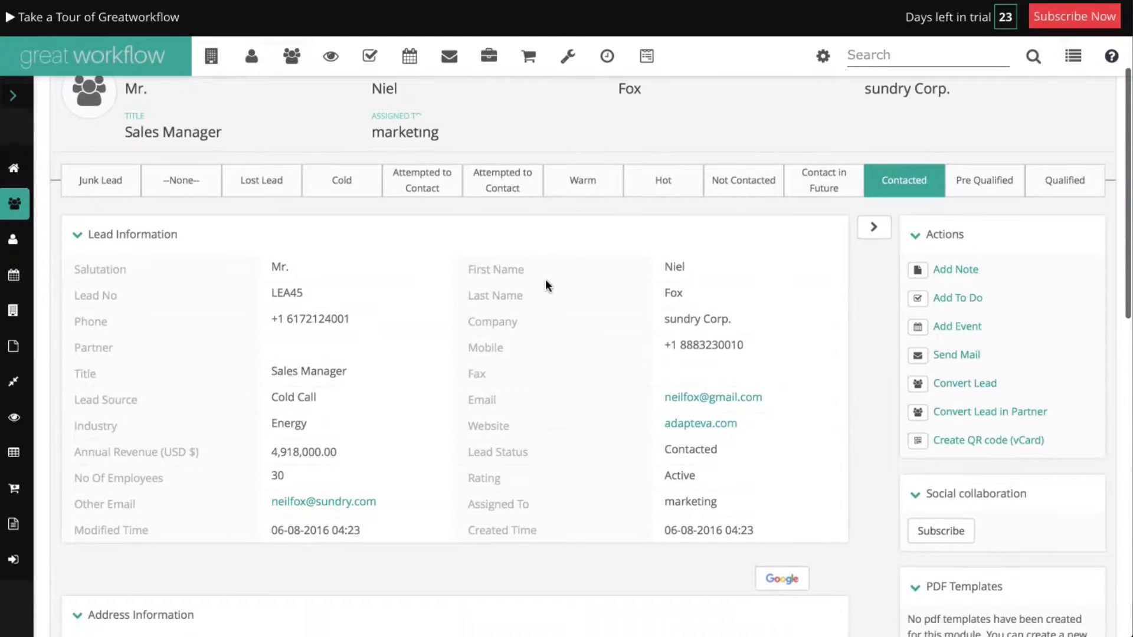
{"action": "scroll", "coordinate": [545, 278], "scroll_direction": "down", "scroll_amount": 3}
{"action": "scroll", "coordinate": [545, 278], "scroll_direction": "up", "scroll_amount": 8}
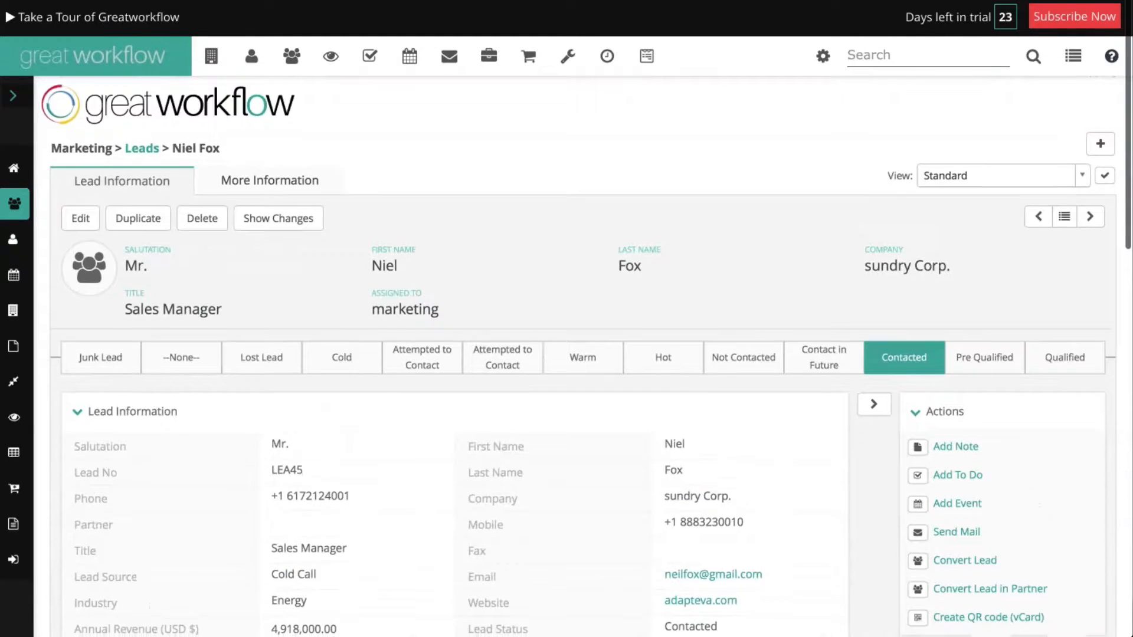
- View the lead's address on Google Maps from the detail page, and close the map
{"action": "scroll", "coordinate": [613, 447], "scroll_direction": "down", "scroll_amount": 3}
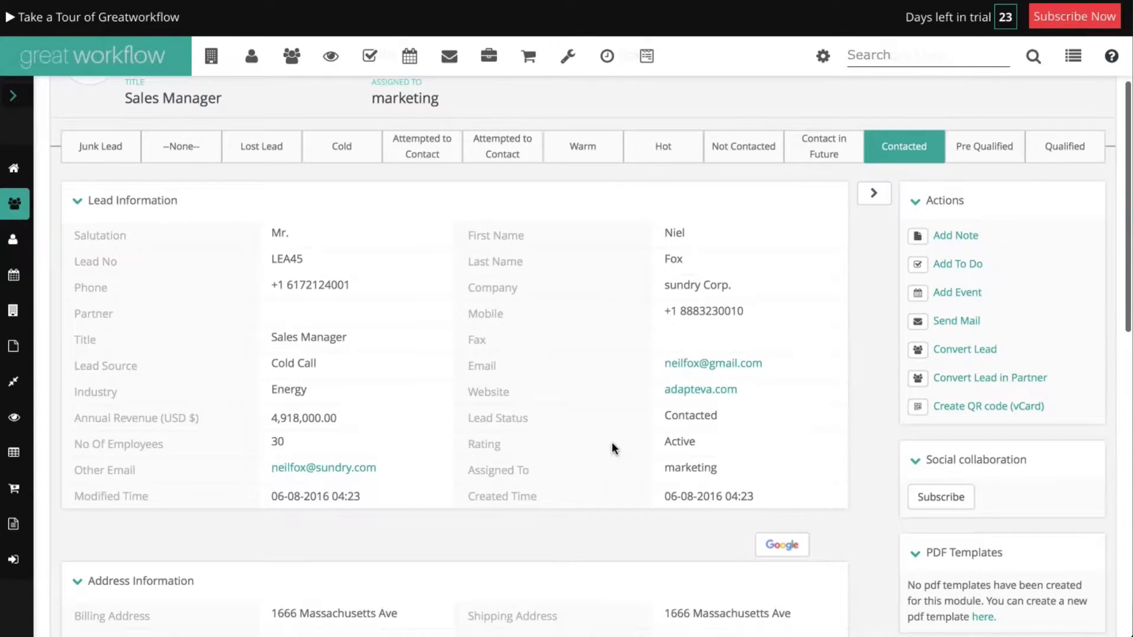
{"action": "scroll", "coordinate": [611, 441], "scroll_direction": "down", "scroll_amount": 2}
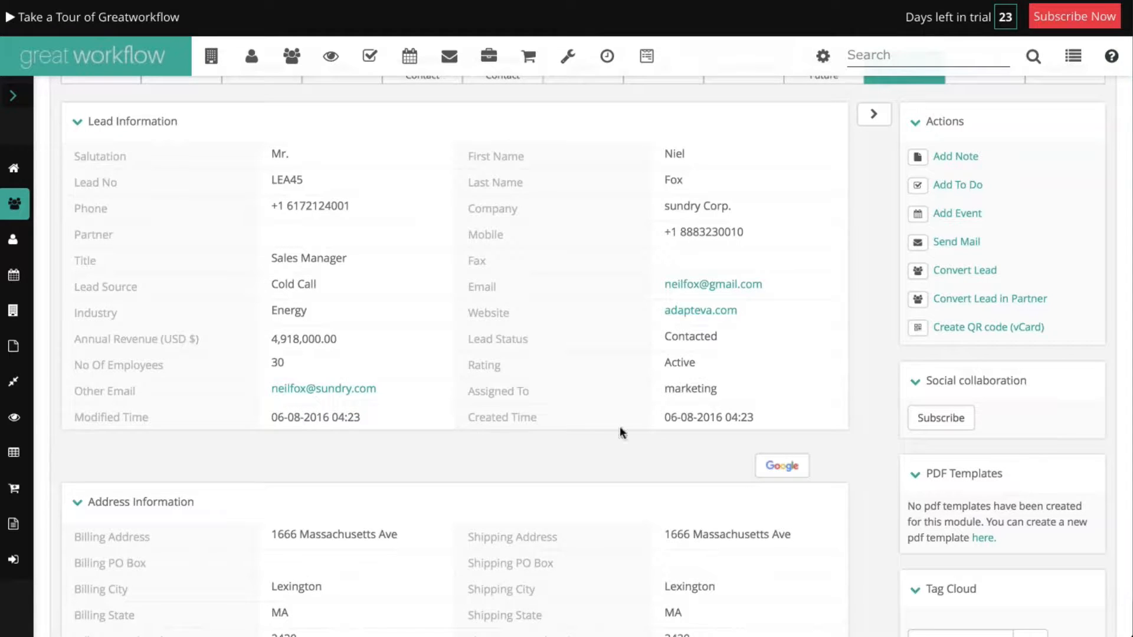
{"action": "scroll", "coordinate": [620, 426], "scroll_direction": "down", "scroll_amount": 1}
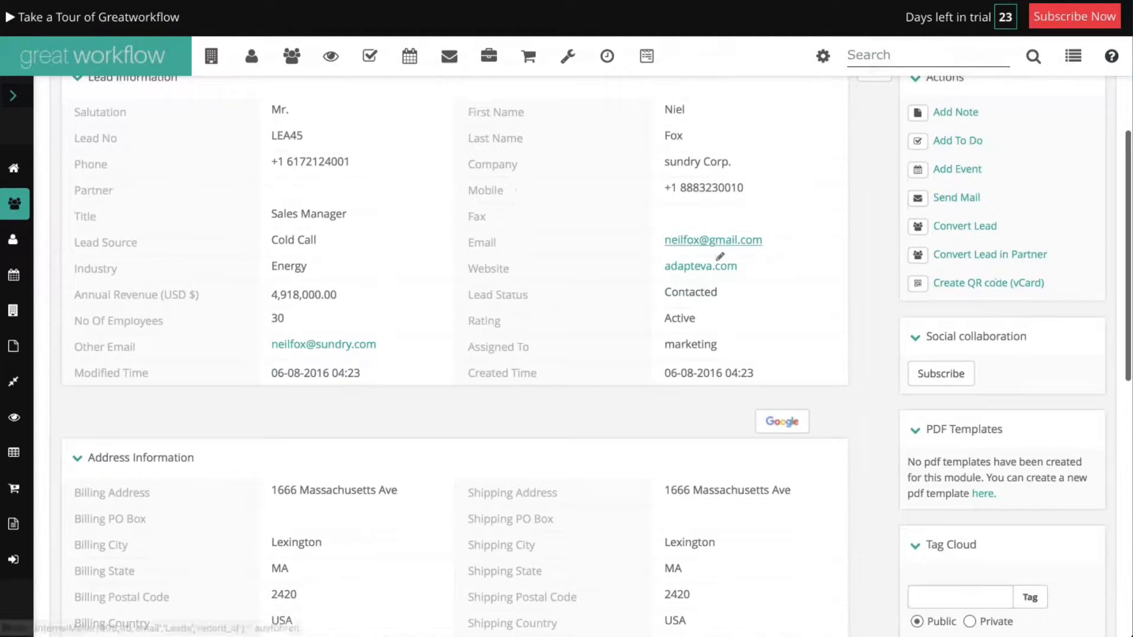
{"action": "scroll", "coordinate": [539, 418], "scroll_direction": "down", "scroll_amount": 4}
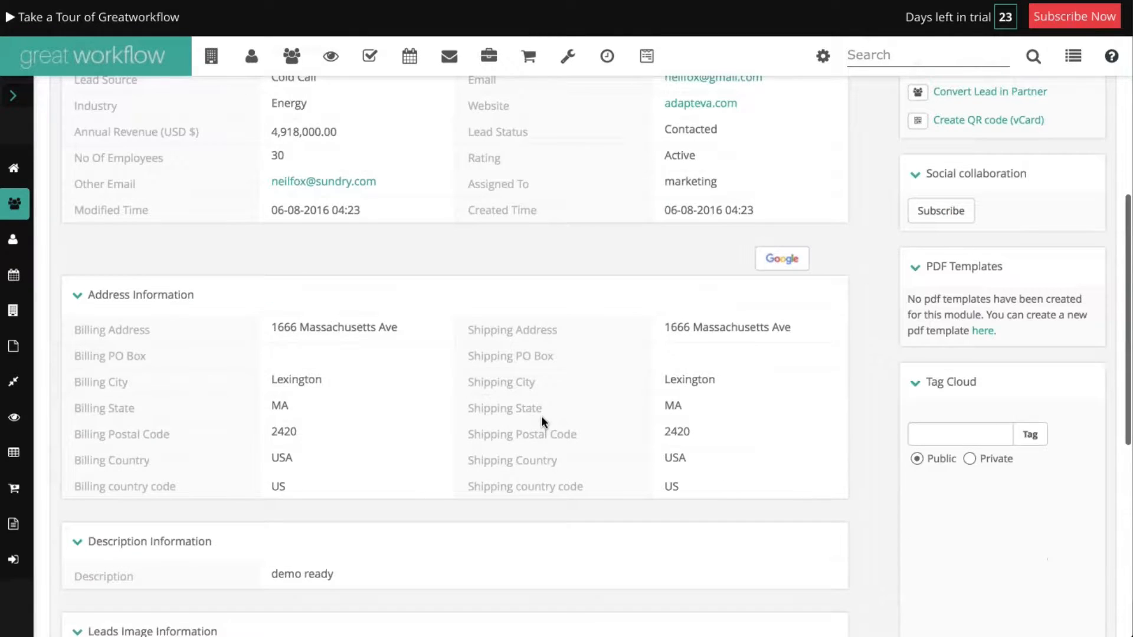
{"action": "left_click", "coordinate": [788, 261]}
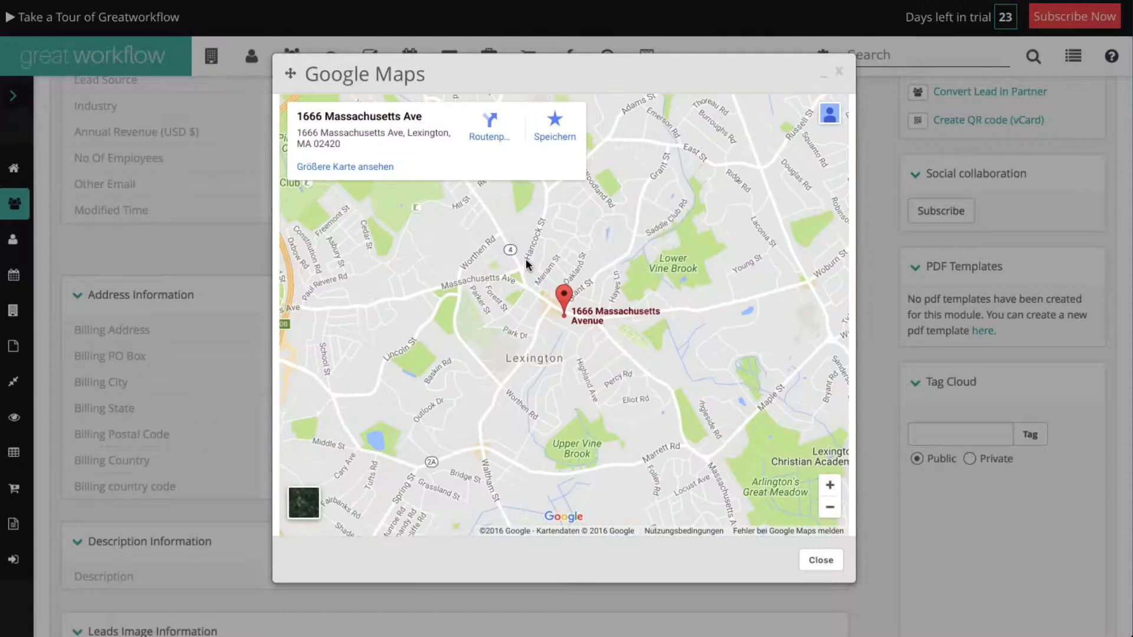
{"action": "left_click", "coordinate": [890, 296]}
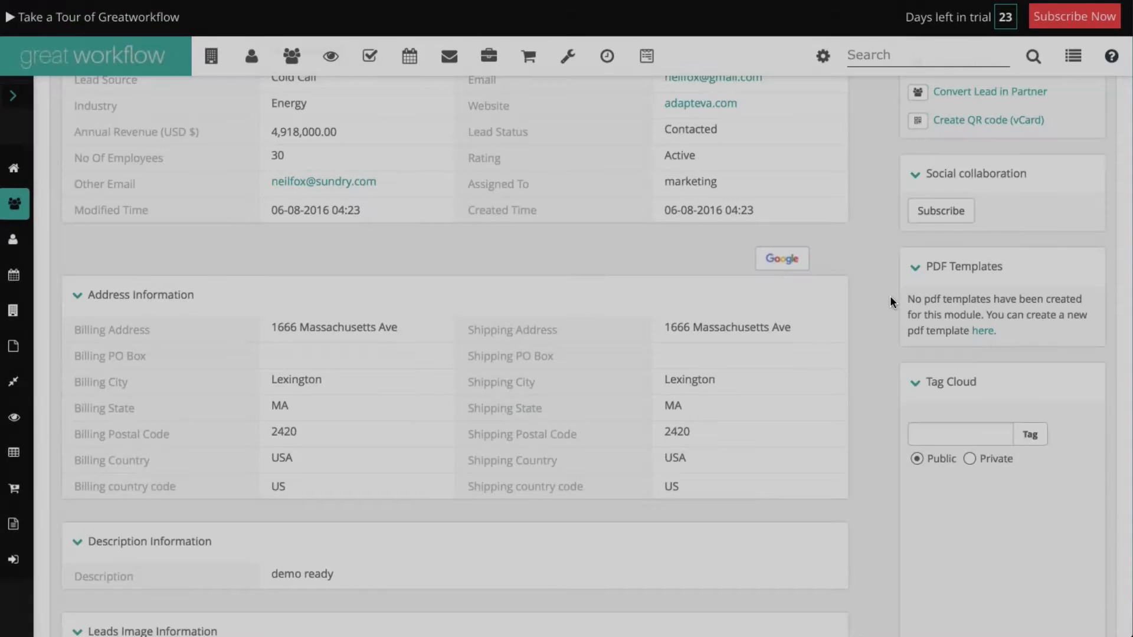
- Examine the lead's remaining details and available actions, and its related records such as activities, campaigns, products and services
{"action": "scroll", "coordinate": [890, 295], "scroll_direction": "down", "scroll_amount": 7}
{"action": "scroll", "coordinate": [890, 295], "scroll_direction": "up", "scroll_amount": 15}
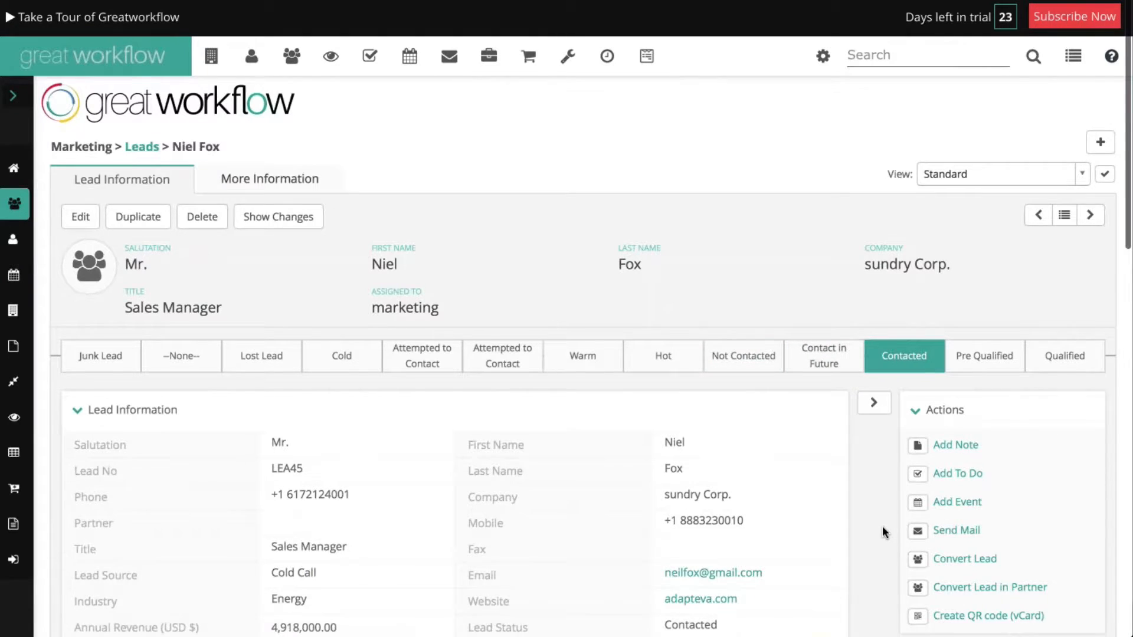
{"action": "scroll", "coordinate": [883, 526], "scroll_direction": "down", "scroll_amount": 4}
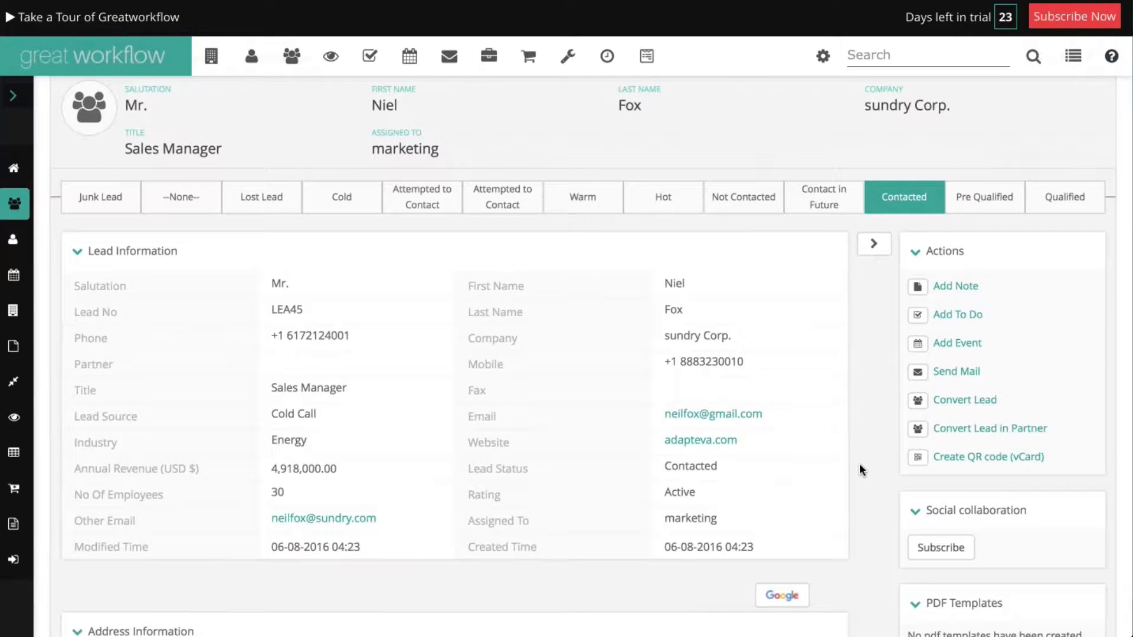
{"action": "scroll", "coordinate": [855, 462], "scroll_direction": "up", "scroll_amount": 2}
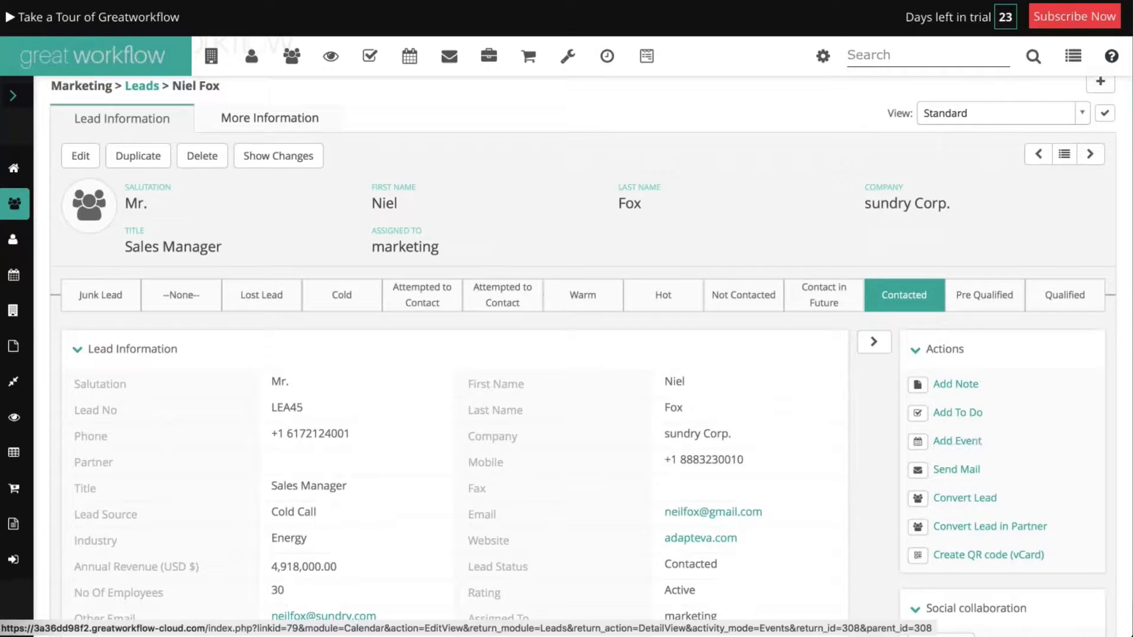
{"action": "left_click", "coordinate": [231, 122]}
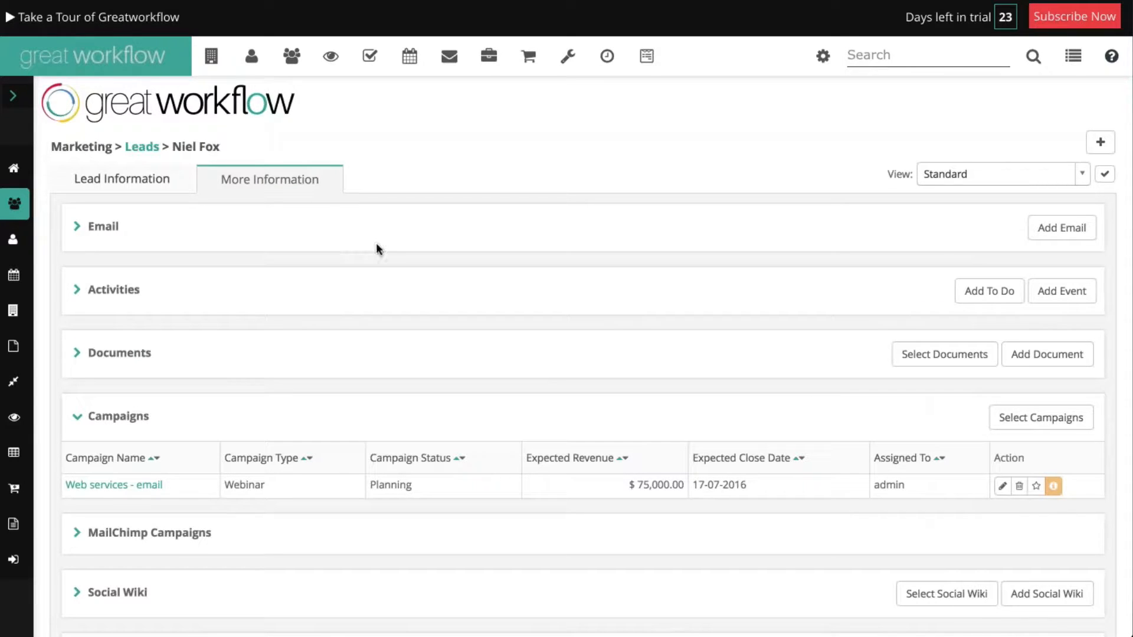
{"action": "scroll", "coordinate": [375, 241], "scroll_direction": "down", "scroll_amount": 3}
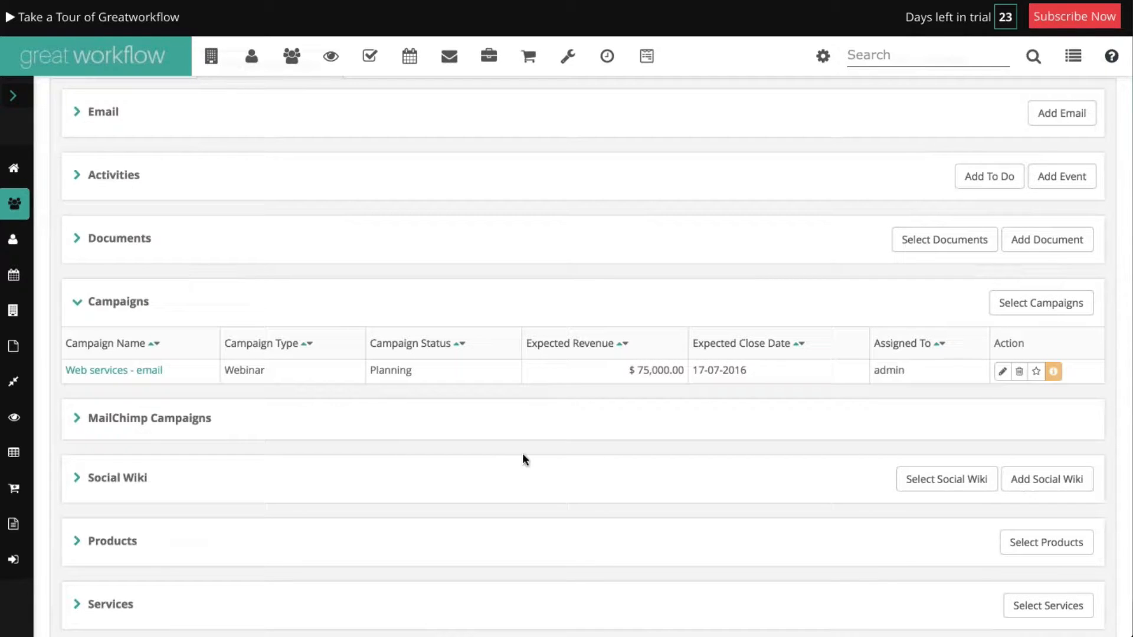
{"action": "scroll", "coordinate": [523, 452], "scroll_direction": "down", "scroll_amount": 4}
{"action": "scroll", "coordinate": [528, 448], "scroll_direction": "up", "scroll_amount": 6}
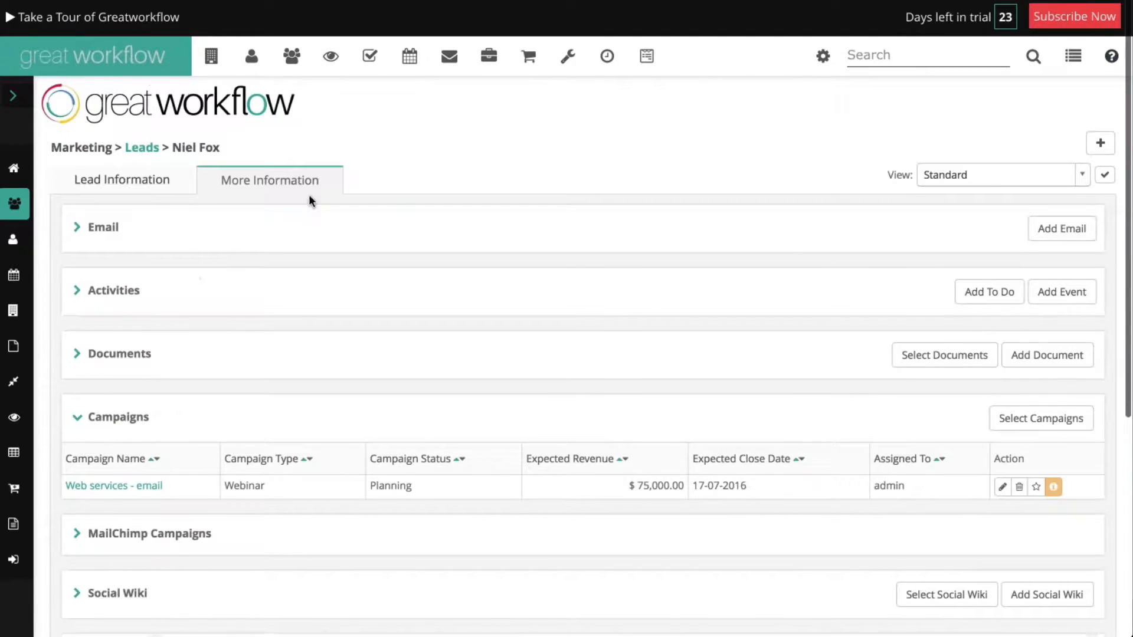
- Return to the lead information and set the lead's status to Qualified
{"action": "left_click", "coordinate": [125, 184]}
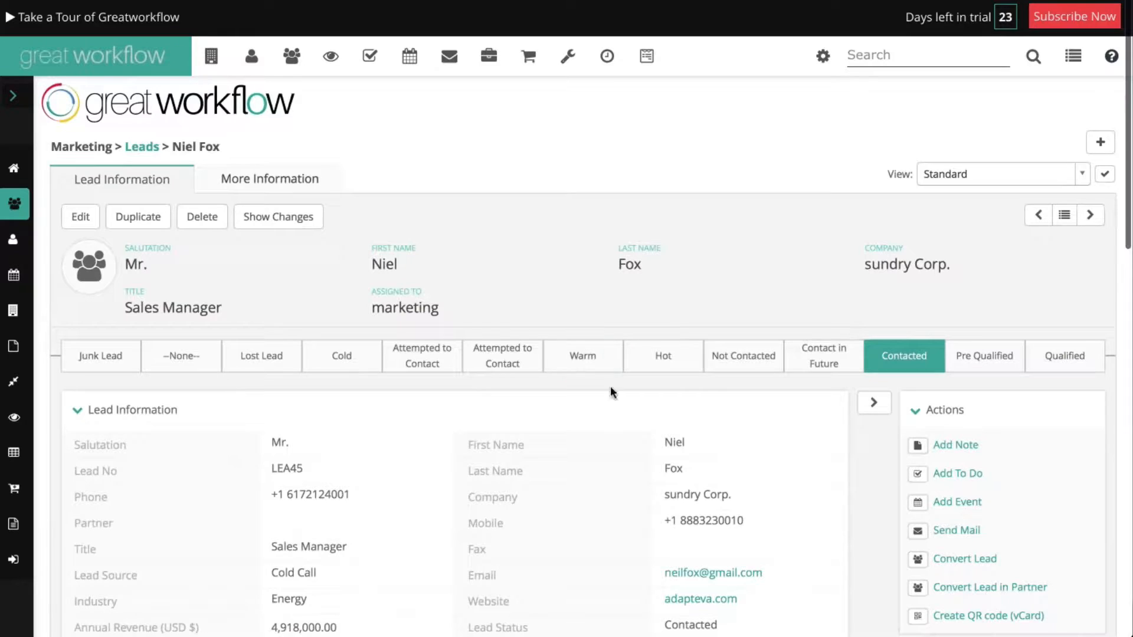
{"action": "scroll", "coordinate": [610, 389], "scroll_direction": "down", "scroll_amount": 2}
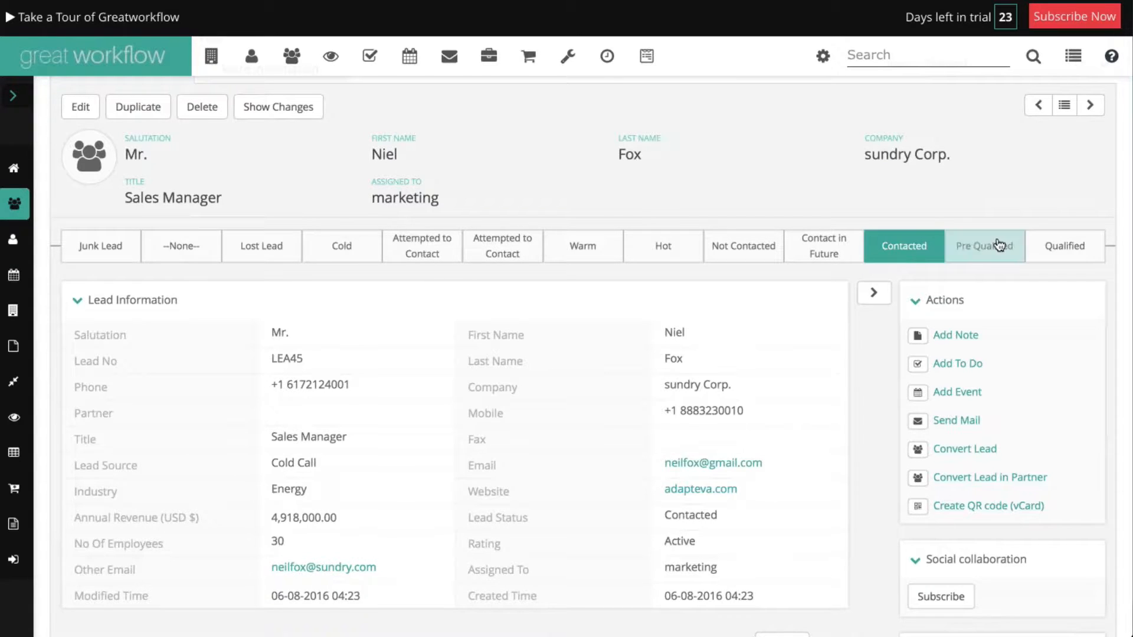
{"action": "left_click", "coordinate": [1062, 249]}
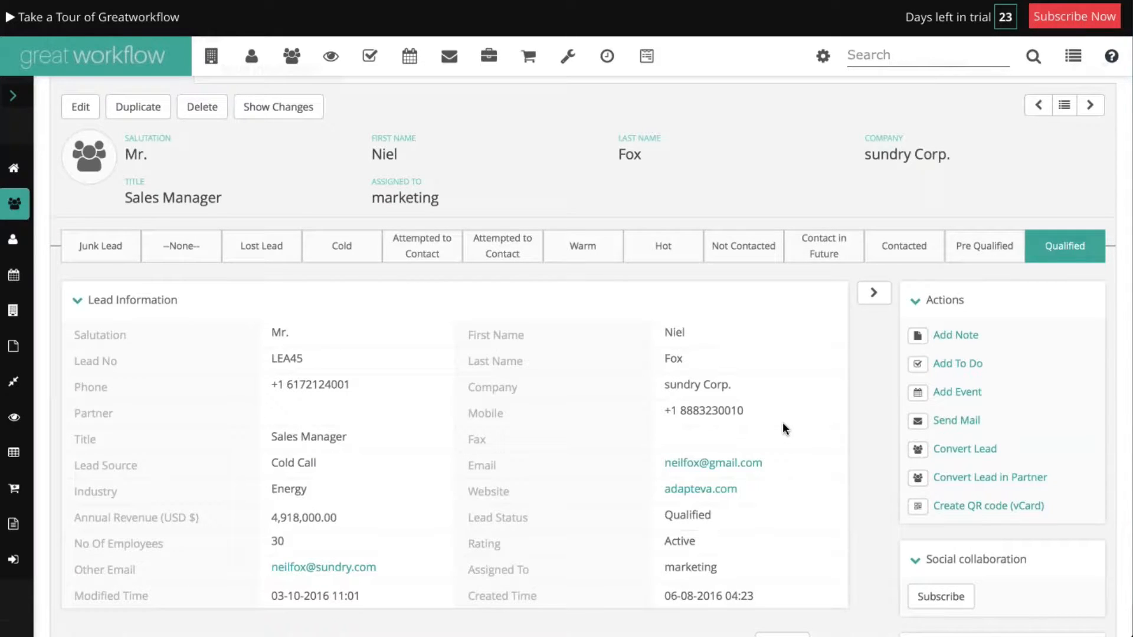
- Start converting the lead and name its opportunity "sundry Corp.- Proposal of Financial Service Analysis"
{"action": "scroll", "coordinate": [783, 422], "scroll_direction": "down", "scroll_amount": 2}
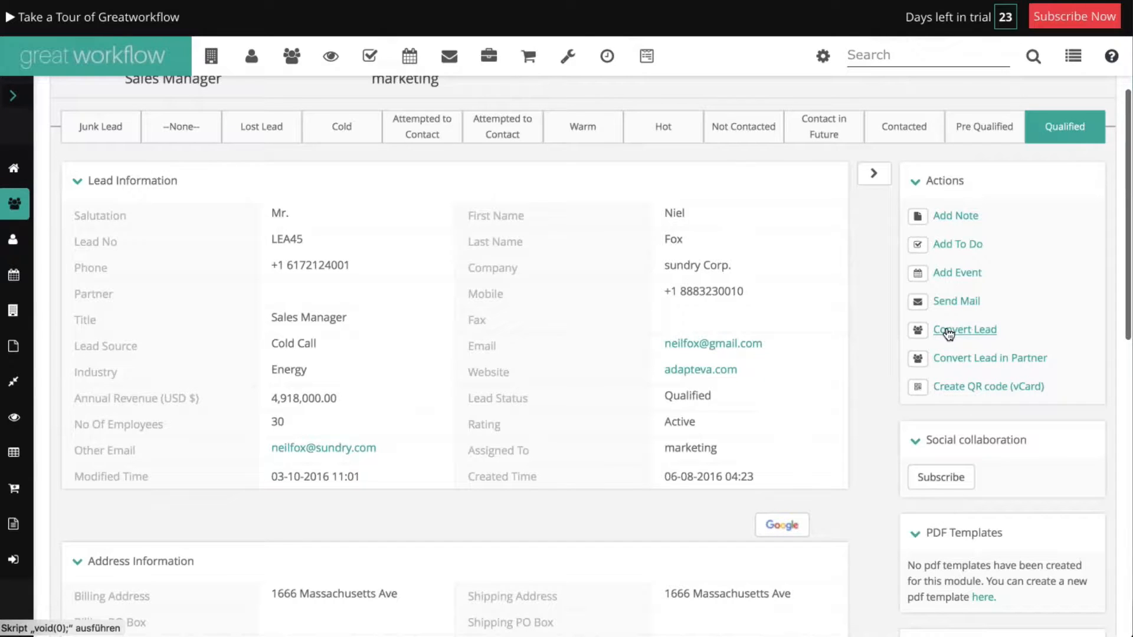
{"action": "left_click", "coordinate": [968, 334]}
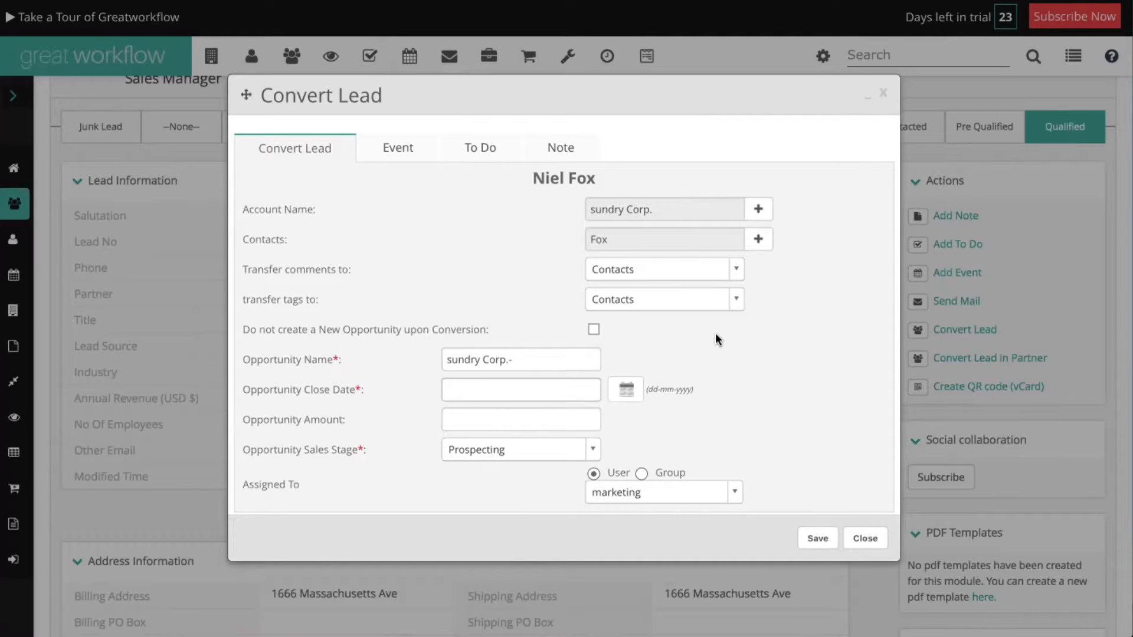
{"action": "left_click", "coordinate": [522, 360]}
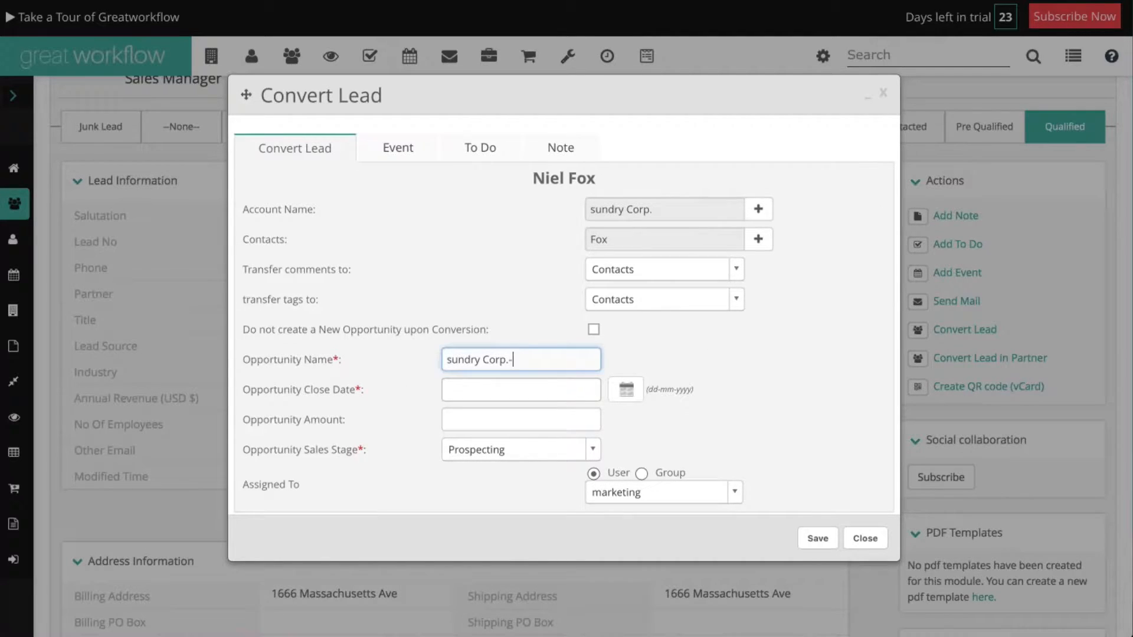
{"action": "type", "text": "Proposal of Service"}
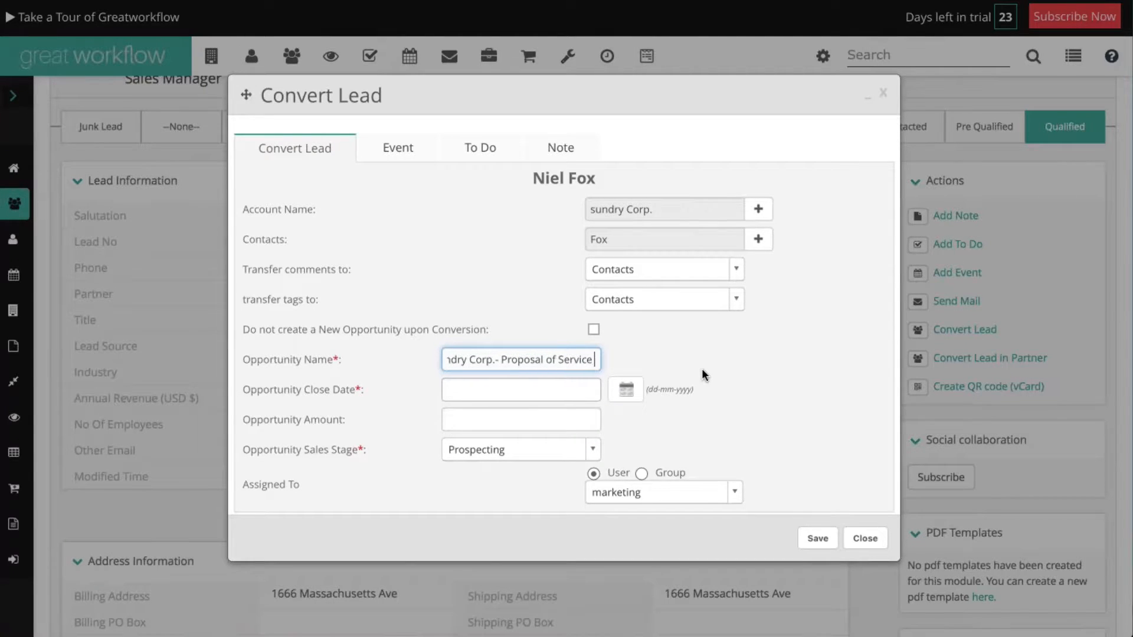
{"action": "key", "text": "BackSpace"}
{"action": "key", "text": "BackSpace"}
{"action": "key", "text": "BackSpace"}
{"action": "key", "text": "BackSpace"}
{"action": "key", "text": "BackSpace"}
{"action": "key", "text": "BackSpace"}
{"action": "key", "text": "BackSpace"}
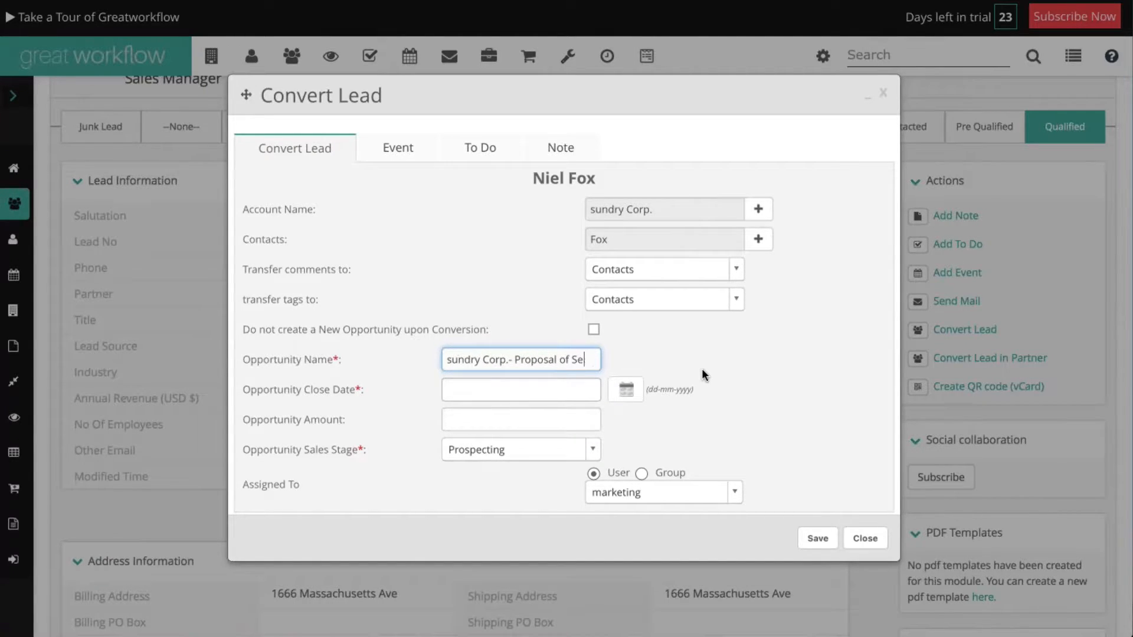
{"action": "type", "text": "Financial "}
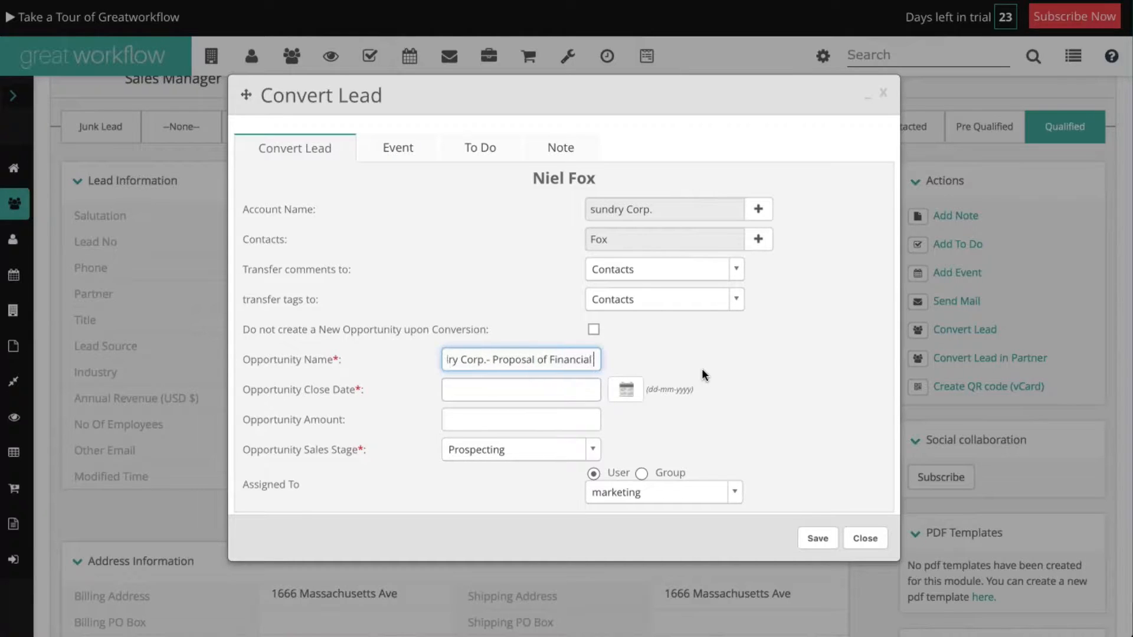
{"action": "type", "text": "Service Ana"}
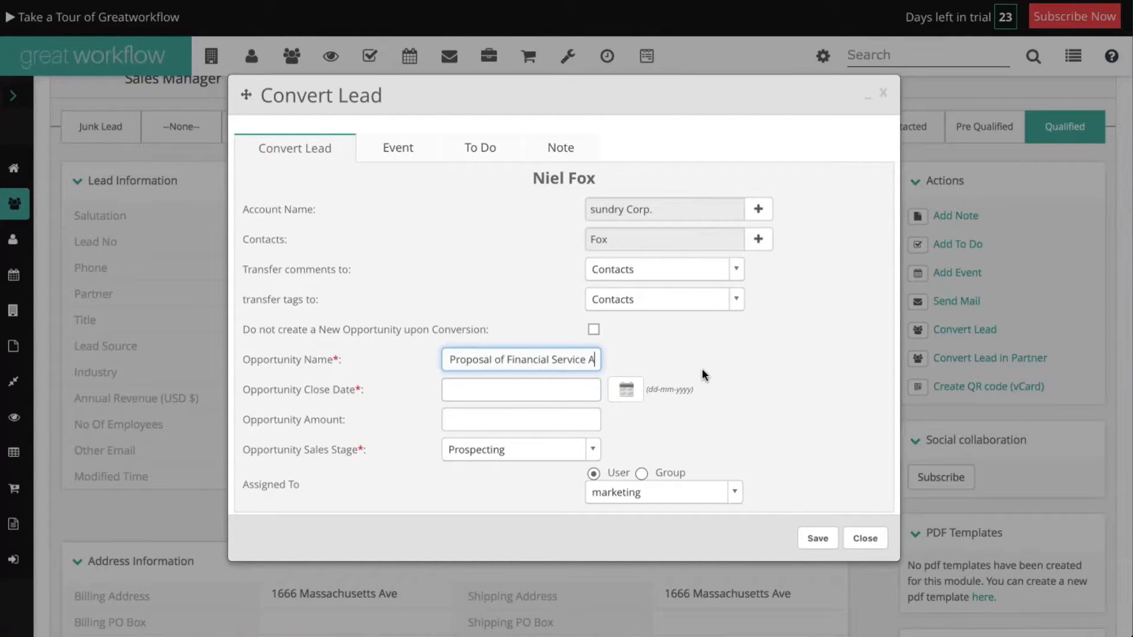
{"action": "type", "text": "is"}
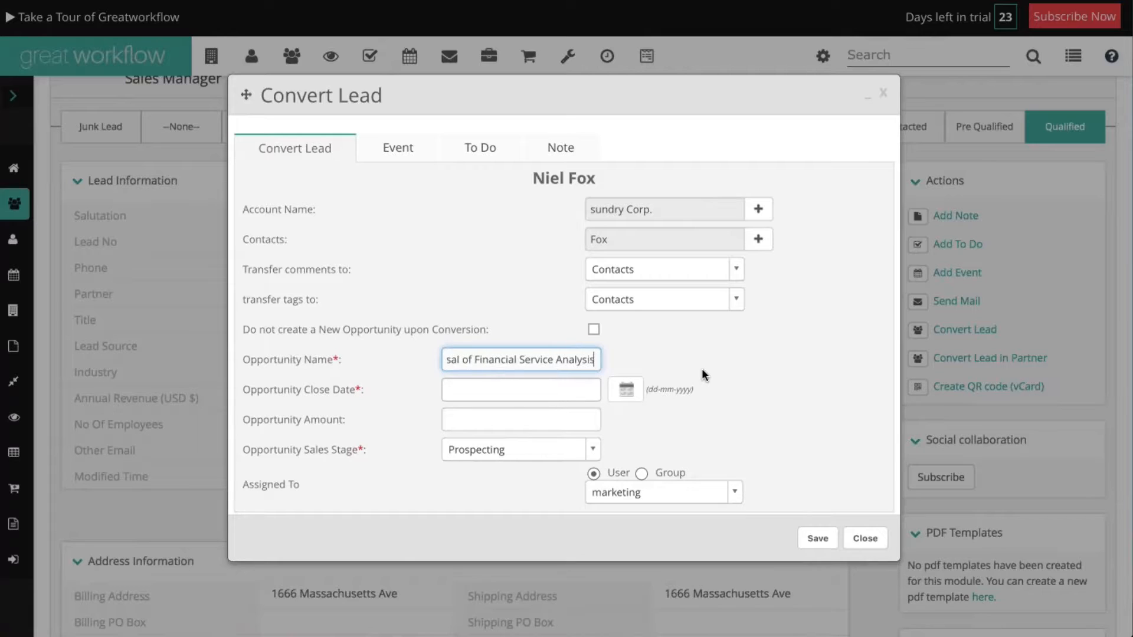
- Set the opportunity's close date to 30-11-2016 and its amount to 20000
{"action": "left_click", "coordinate": [626, 389]}
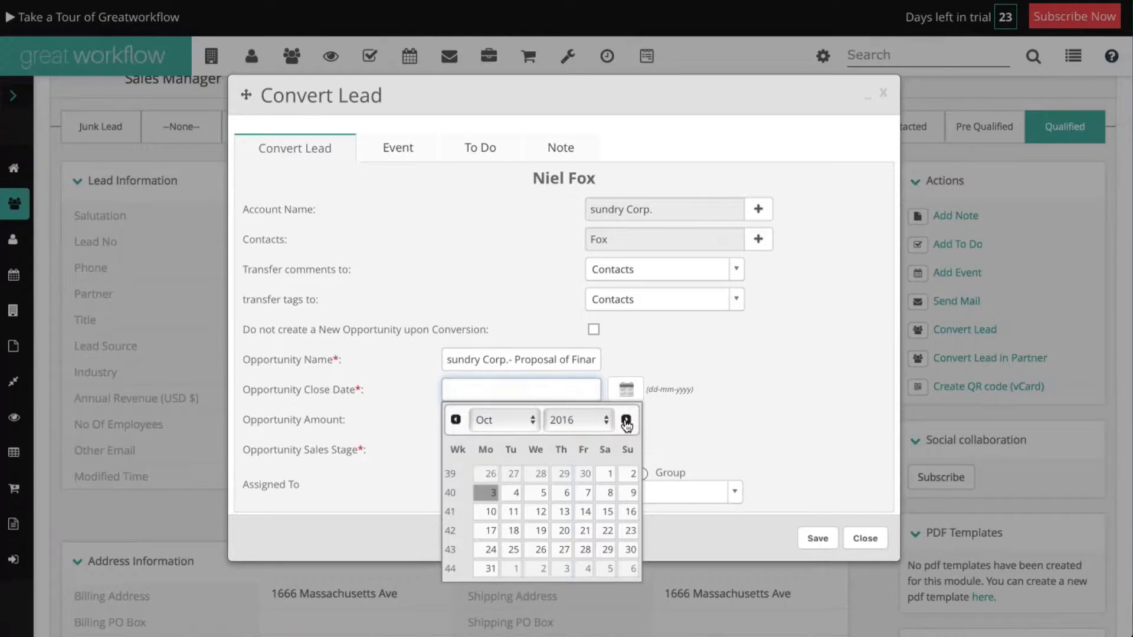
{"action": "left_click", "coordinate": [626, 420]}
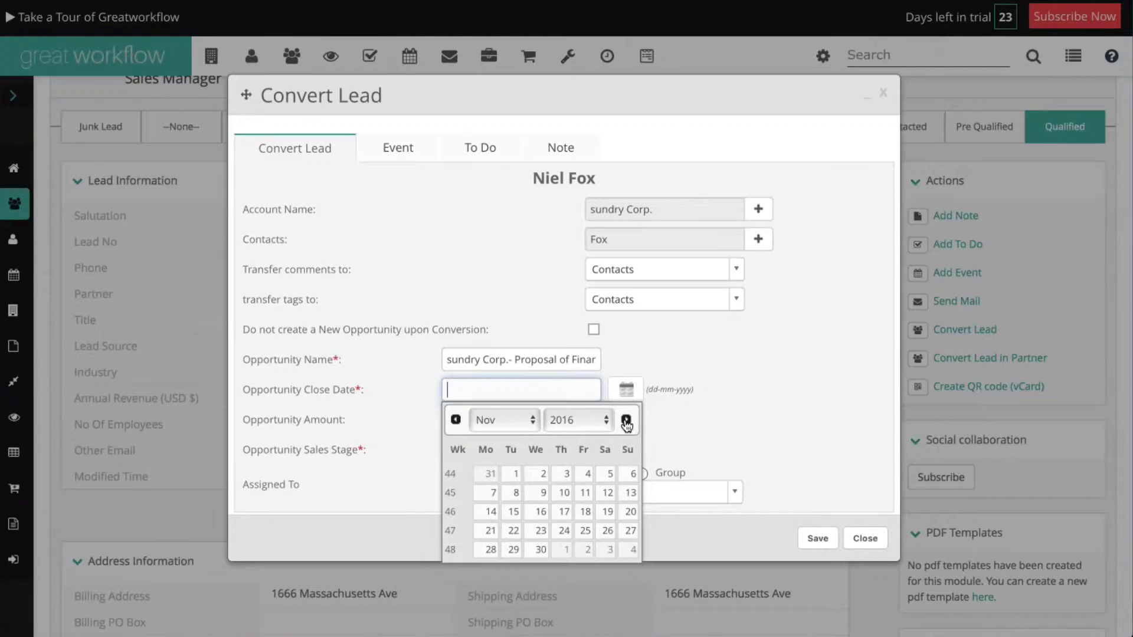
{"action": "left_click", "coordinate": [541, 551]}
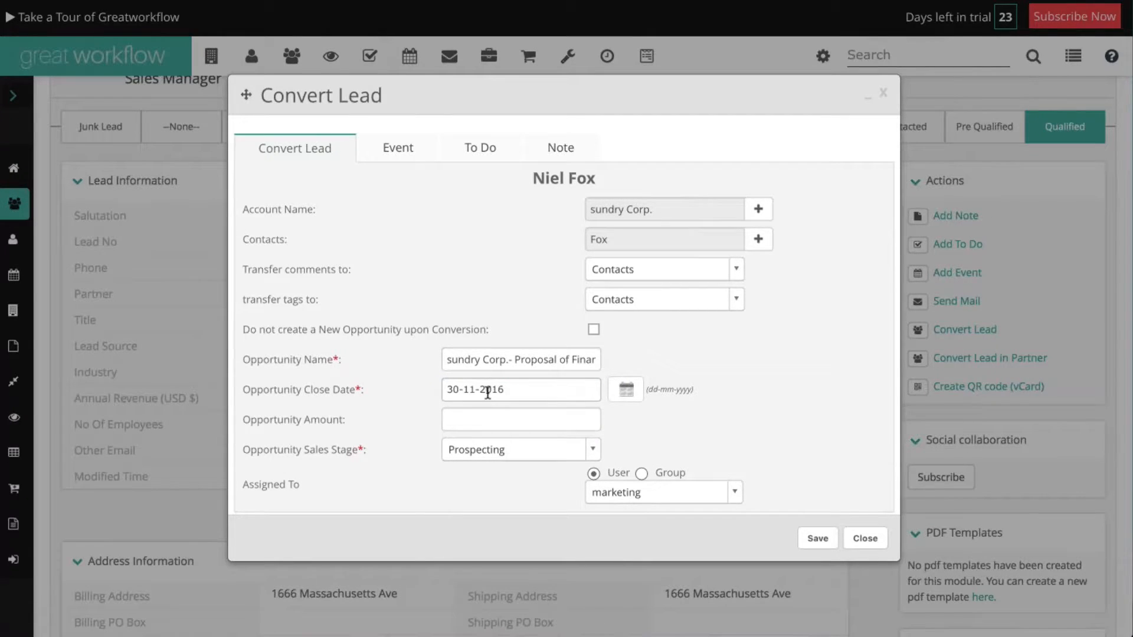
{"action": "left_click", "coordinate": [463, 420]}
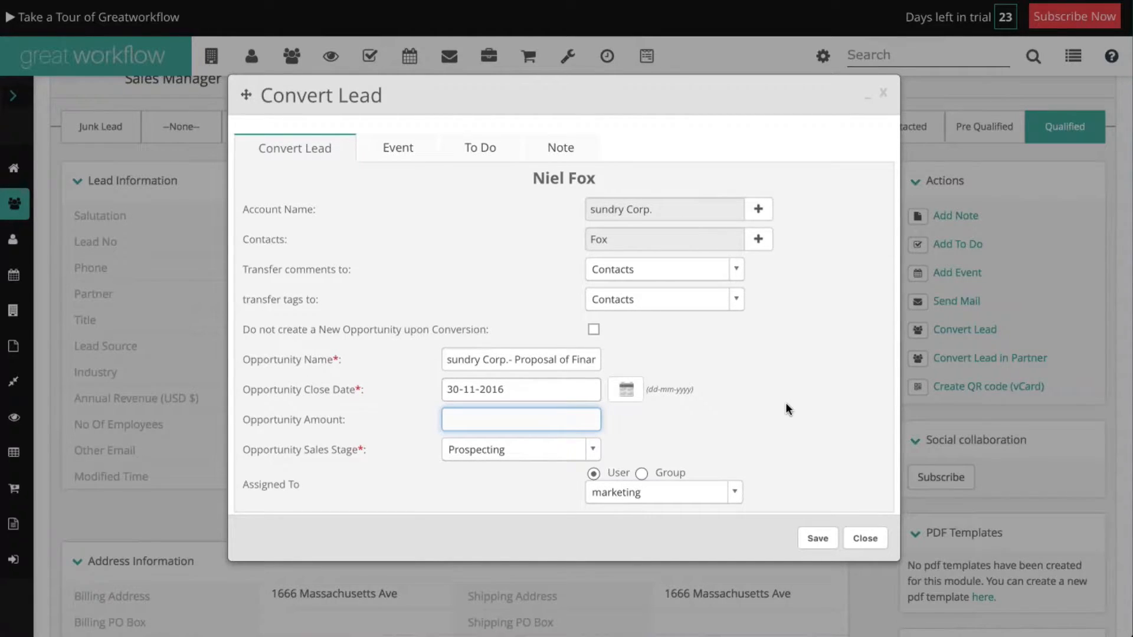
{"action": "type", "text": "20000"}
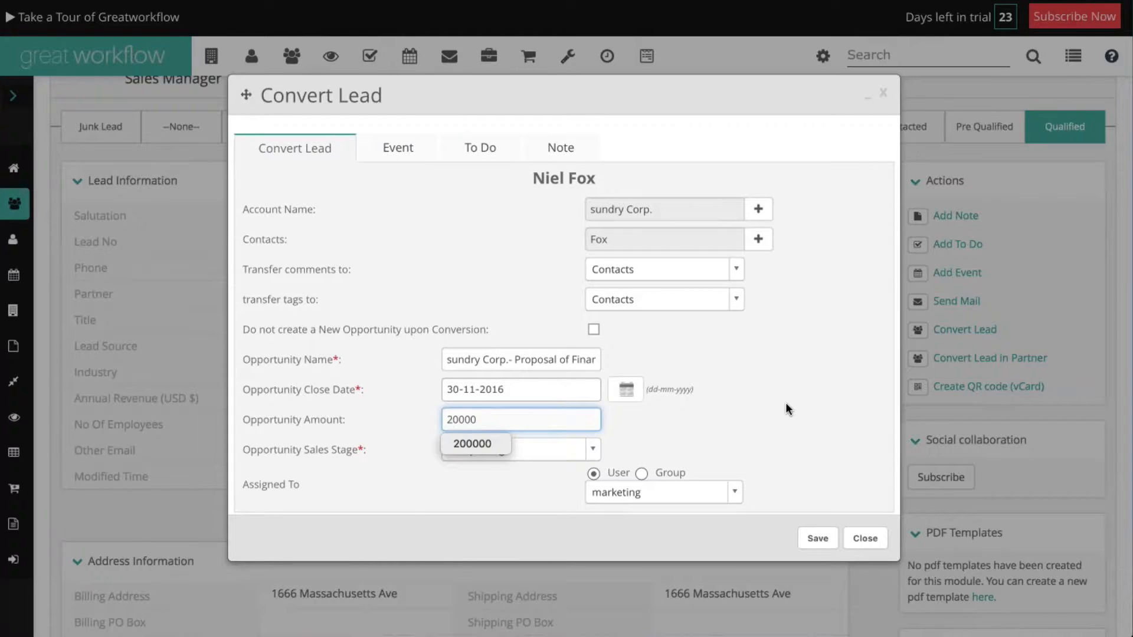
{"action": "left_click", "coordinate": [655, 458]}
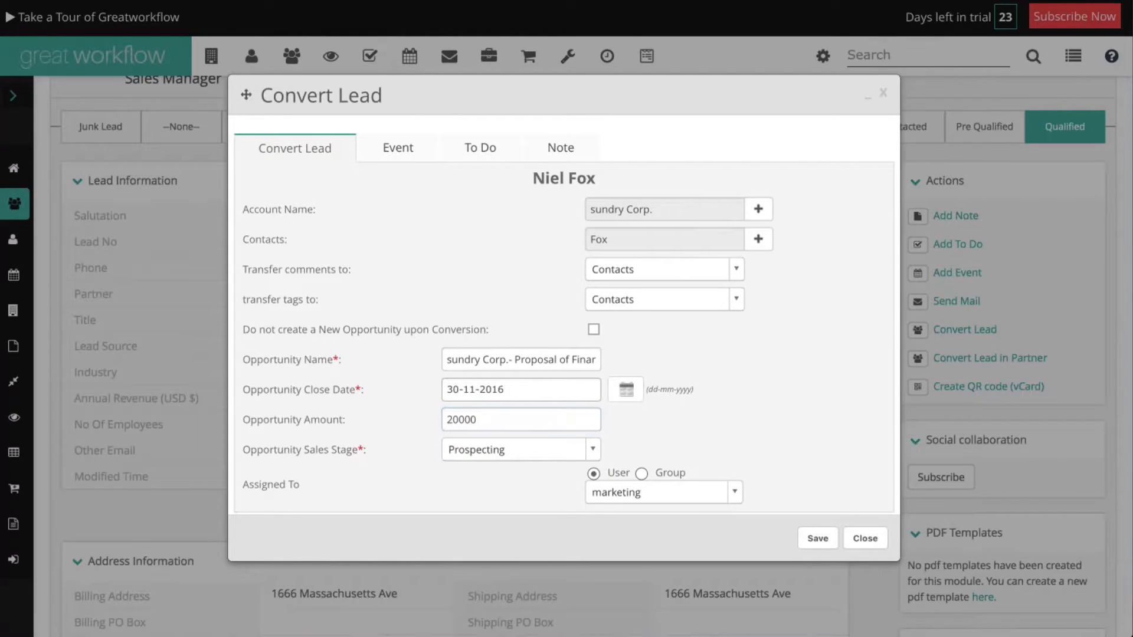
- Set the opportunity's sales stage to Proposal/Price Quote and save the lead conversion
{"action": "left_click", "coordinate": [506, 452]}
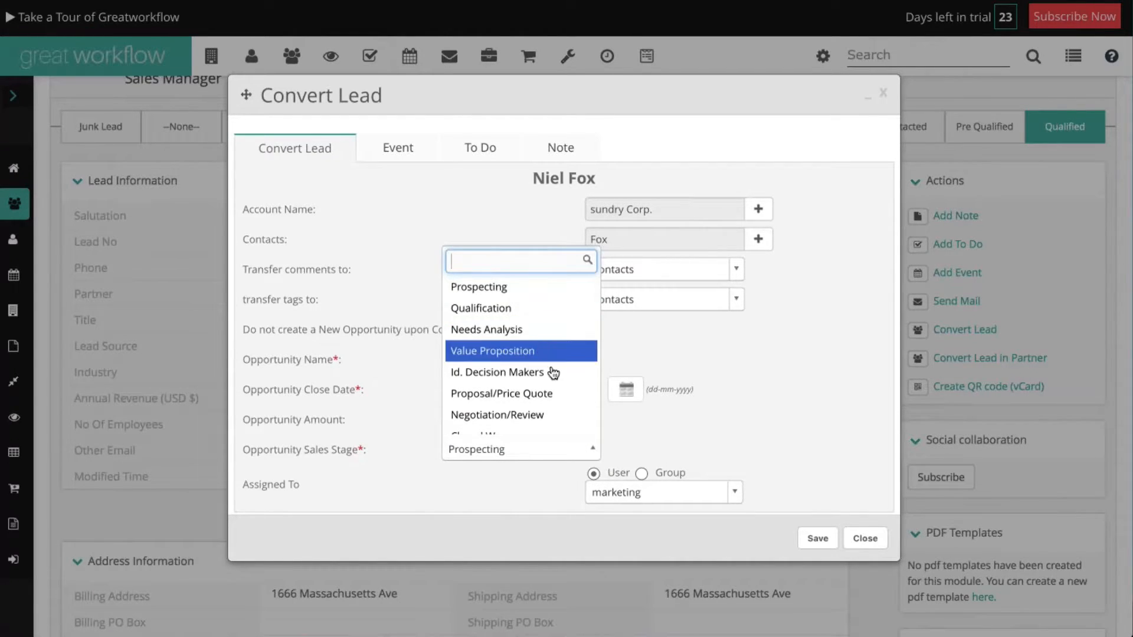
{"action": "scroll", "coordinate": [468, 381], "scroll_direction": "down", "scroll_amount": 1}
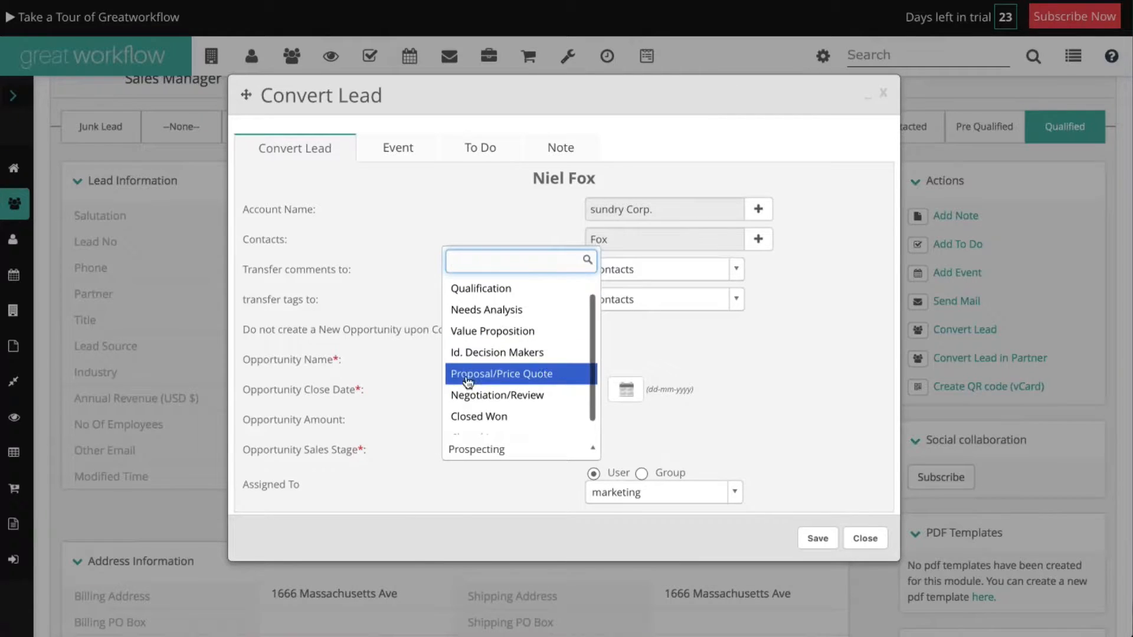
{"action": "left_click", "coordinate": [505, 378]}
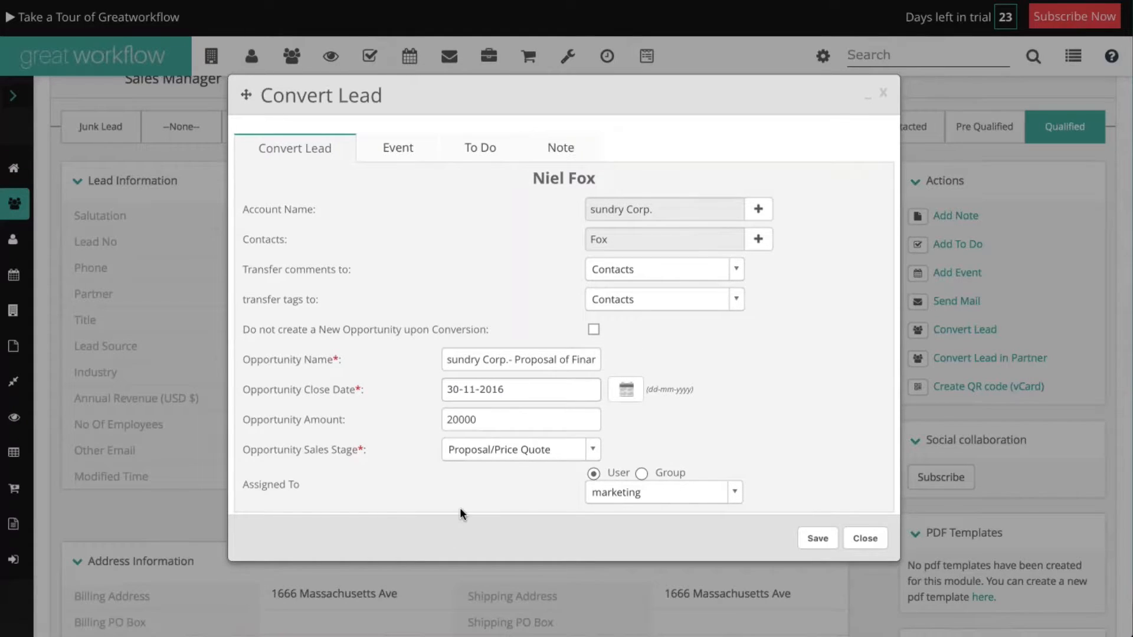
{"action": "left_click", "coordinate": [817, 539]}
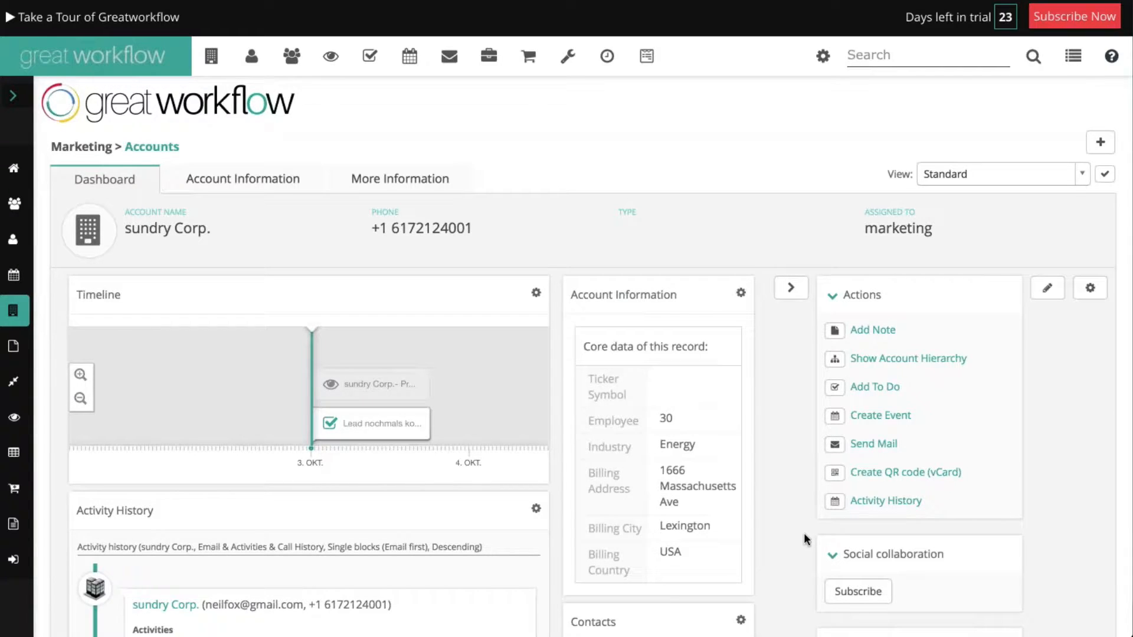
- Examine the timeline, activity history and contacts on the sundry Corp. account dashboard
{"action": "left_click", "coordinate": [140, 183]}
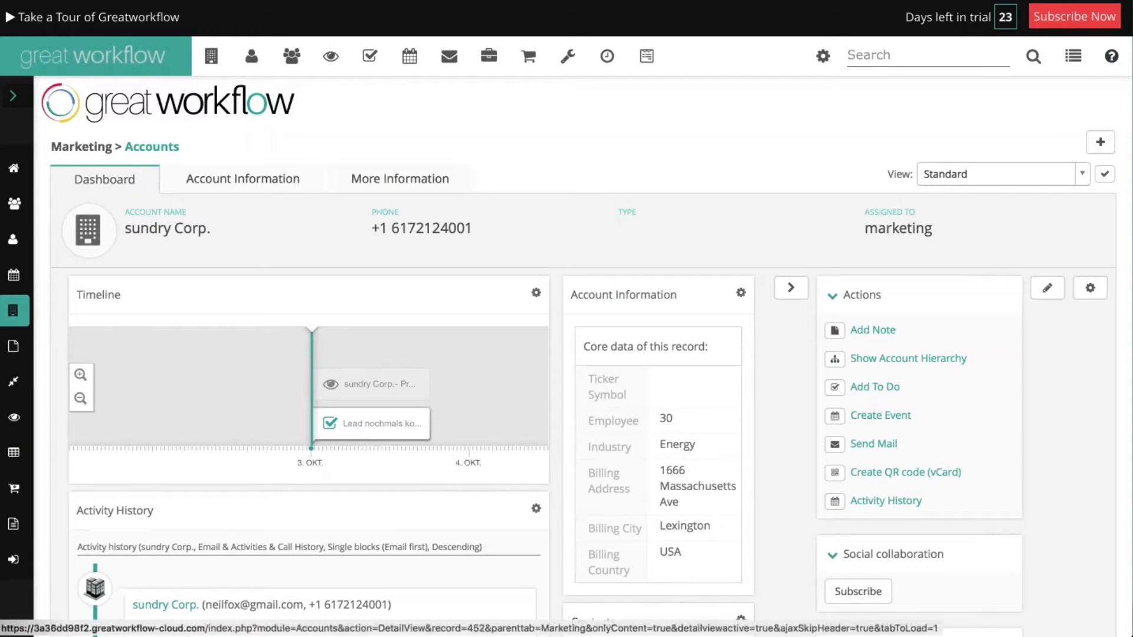
{"action": "scroll", "coordinate": [786, 398], "scroll_direction": "down", "scroll_amount": 3}
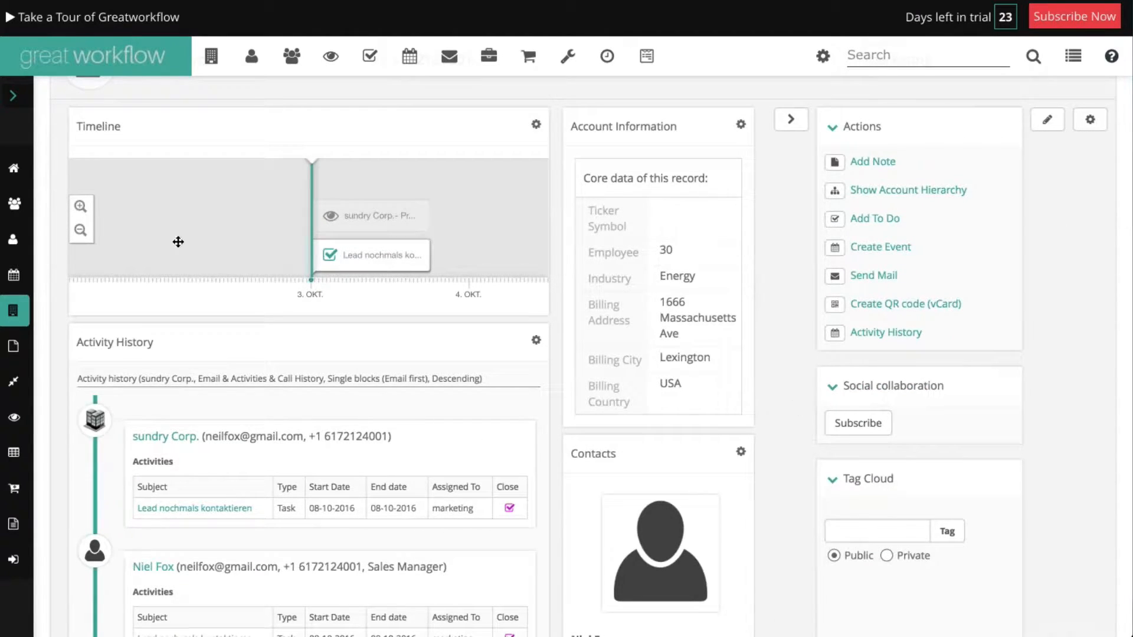
{"action": "left_click_drag", "start_coordinate": [172, 242], "coordinate": [109, 244]}
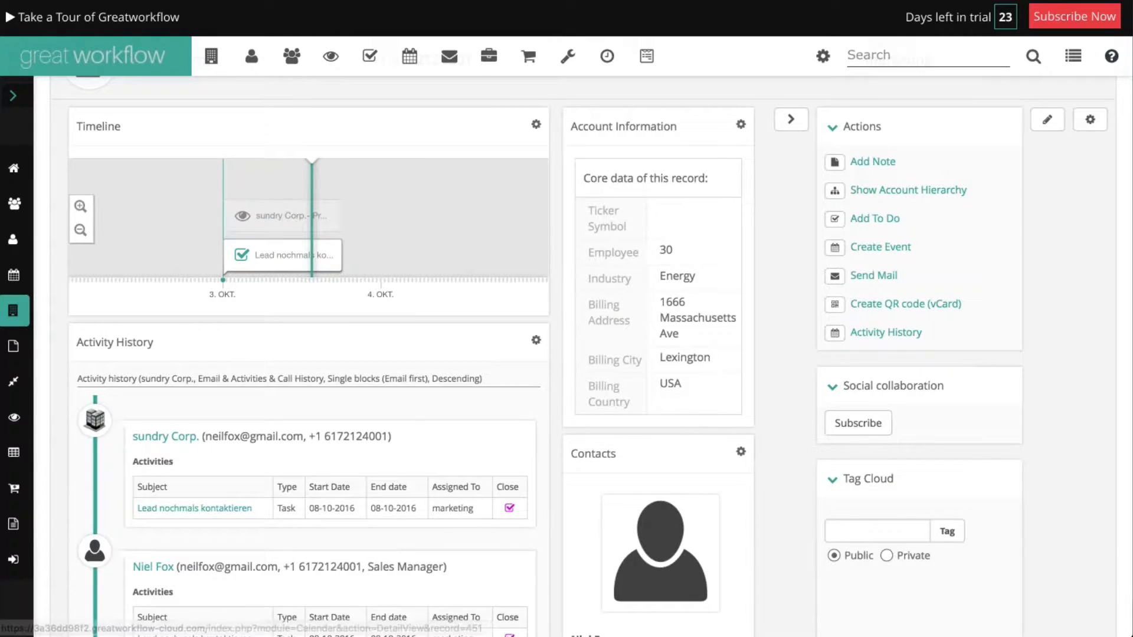
{"action": "mouse_move", "coordinate": [456, 216]}
{"action": "left_mouse_down"}
{"action": "mouse_move", "coordinate": [301, 222]}
{"action": "mouse_move", "coordinate": [446, 224]}
{"action": "left_mouse_up"}
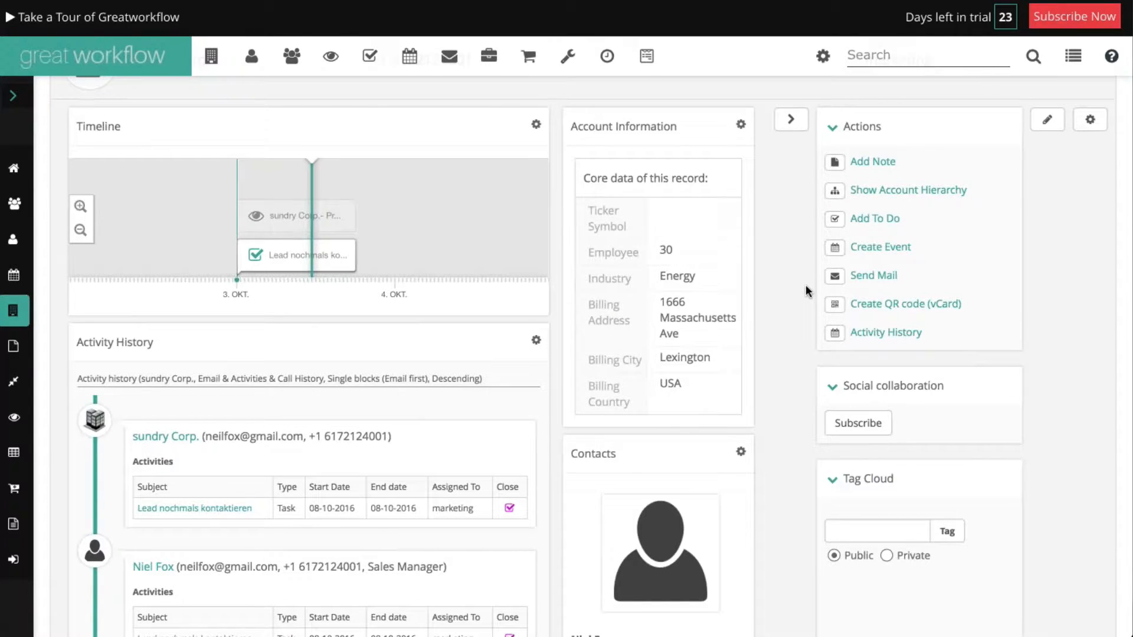
{"action": "scroll", "coordinate": [805, 284], "scroll_direction": "down", "scroll_amount": 1}
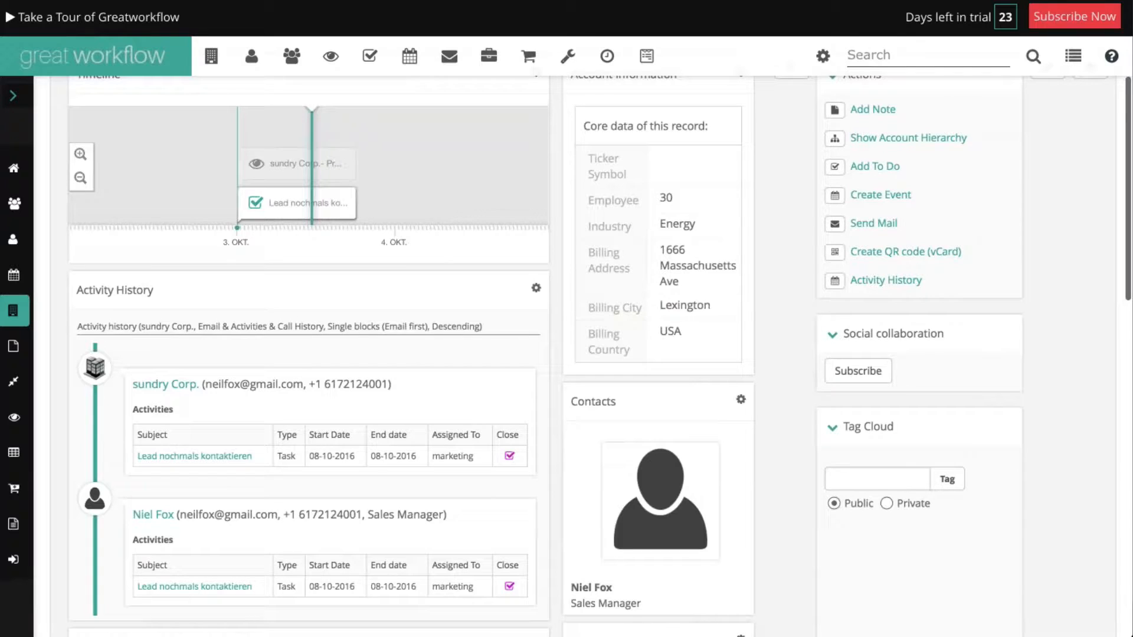
{"action": "scroll", "coordinate": [484, 218], "scroll_direction": "up", "scroll_amount": 4}
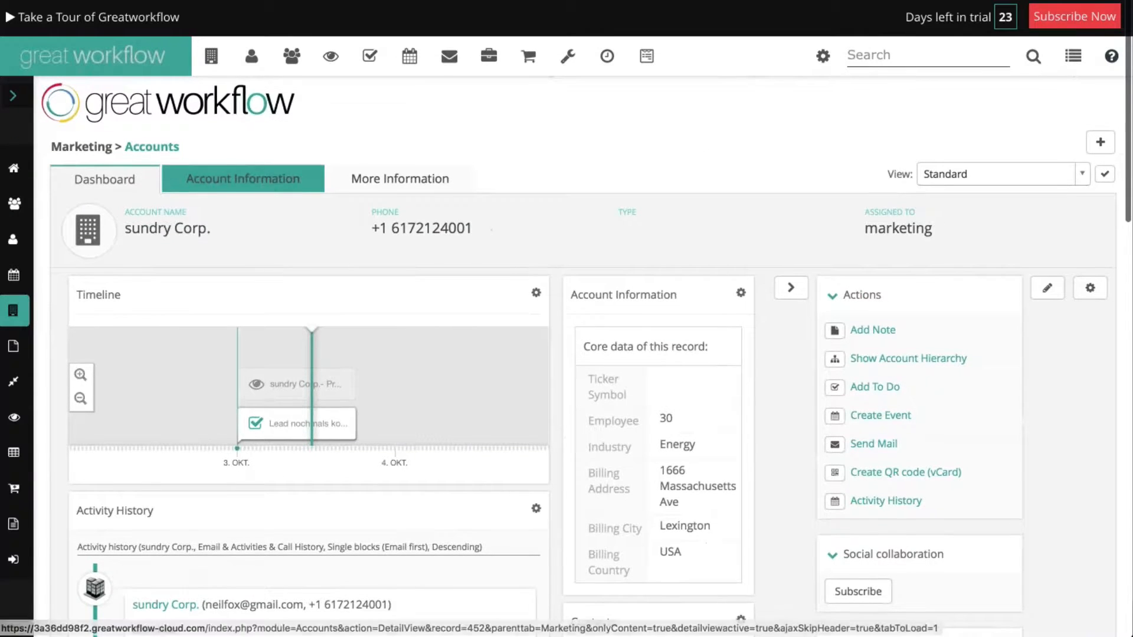
{"action": "scroll", "coordinate": [786, 391], "scroll_direction": "down", "scroll_amount": 6}
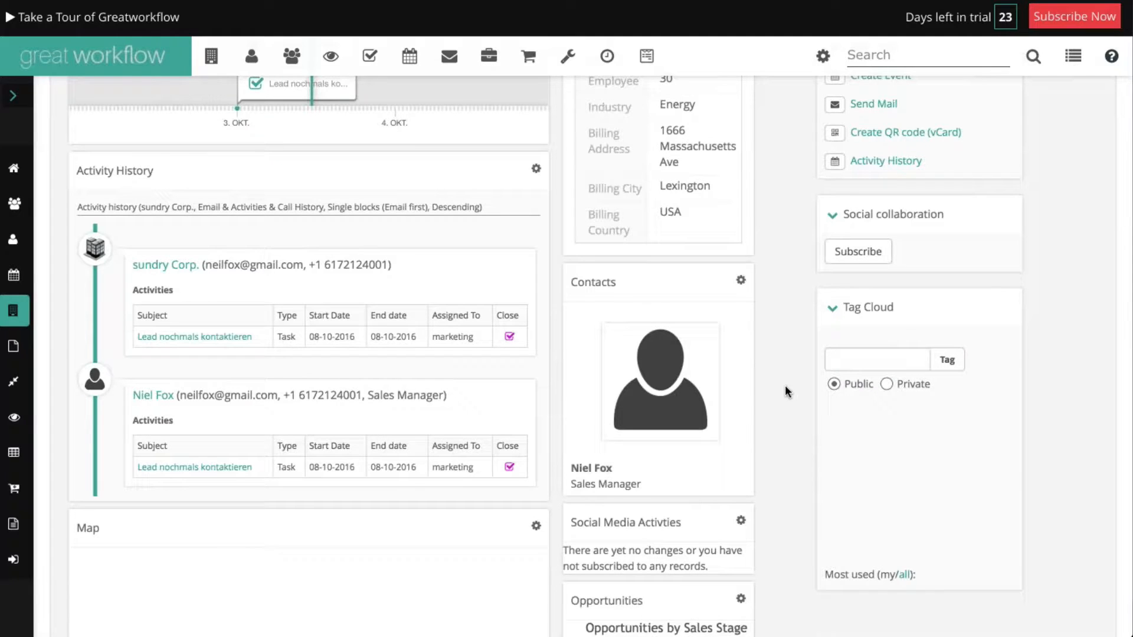
{"action": "scroll", "coordinate": [791, 396], "scroll_direction": "down", "scroll_amount": 4}
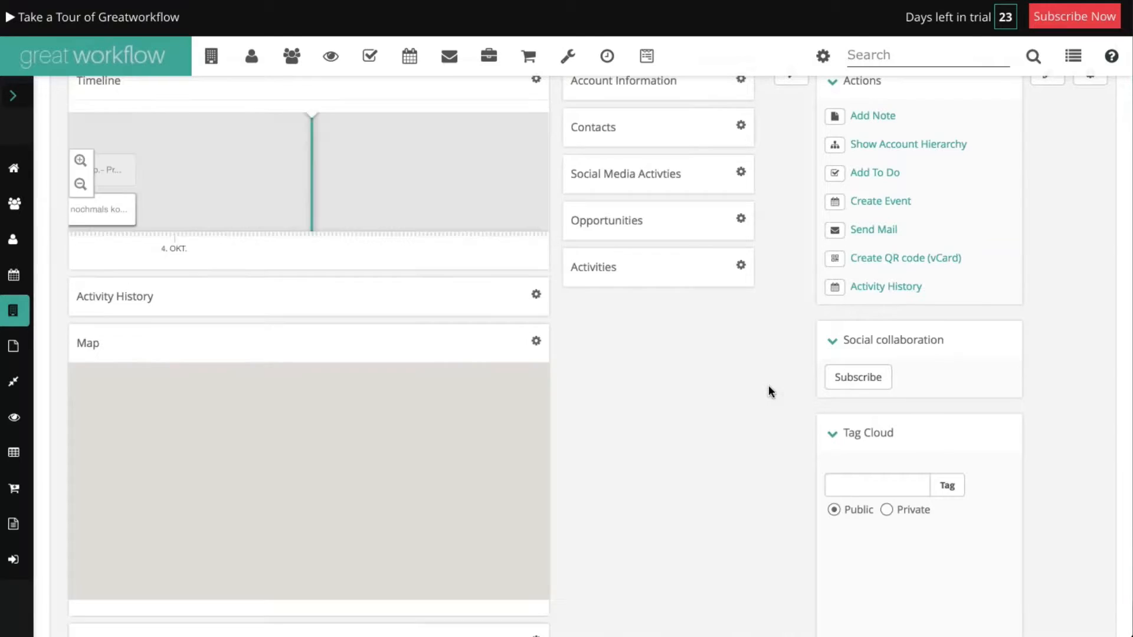
- Refresh the Map widget on the account dashboard
{"action": "scroll", "coordinate": [768, 391], "scroll_direction": "down", "scroll_amount": 4}
{"action": "scroll", "coordinate": [768, 385], "scroll_direction": "down", "scroll_amount": 4}
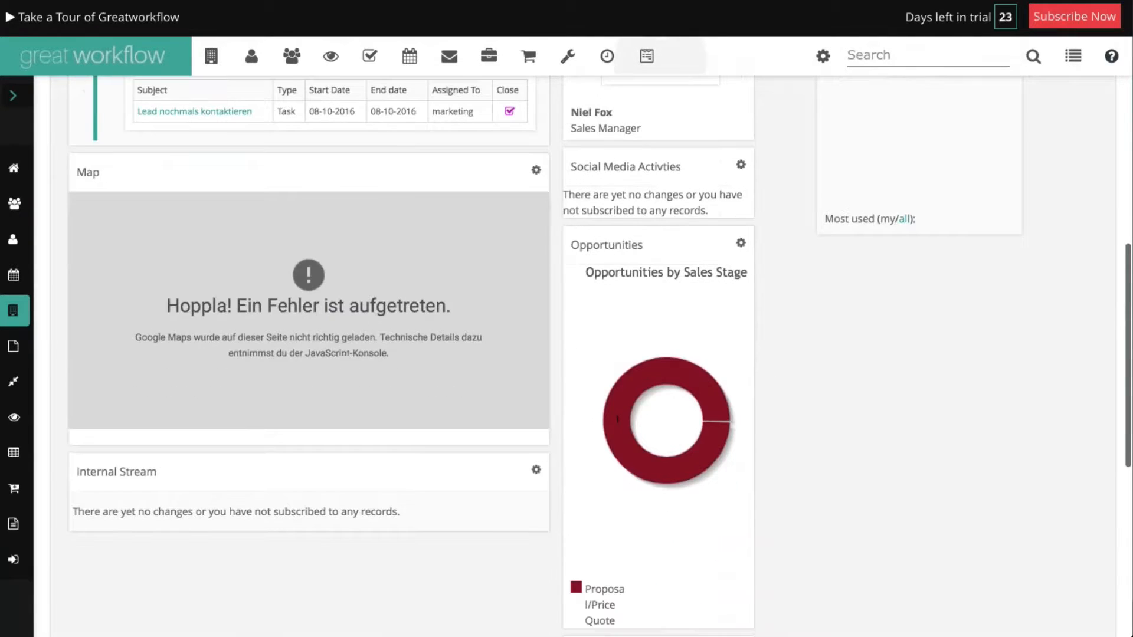
{"action": "left_click", "coordinate": [537, 166]}
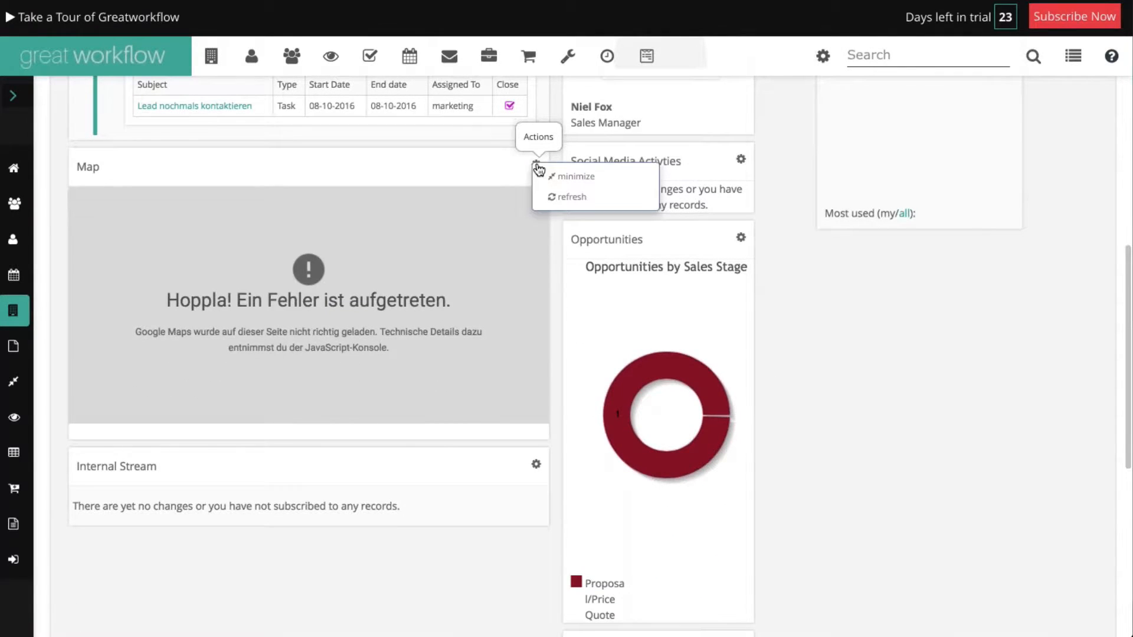
{"action": "left_click", "coordinate": [566, 198]}
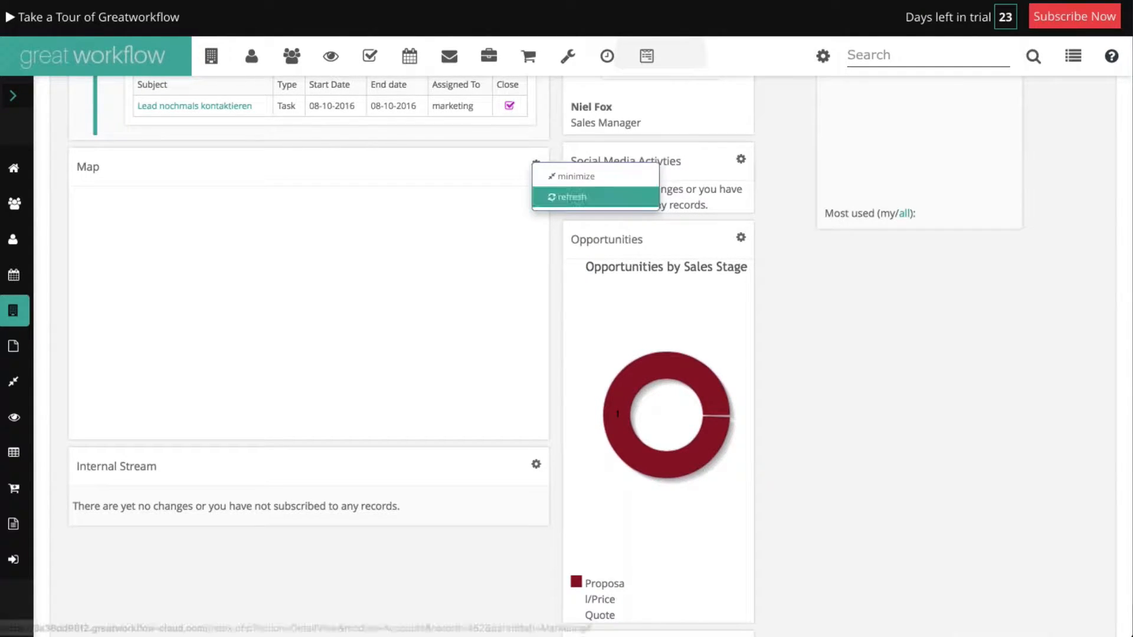
{"action": "left_click", "coordinate": [788, 289]}
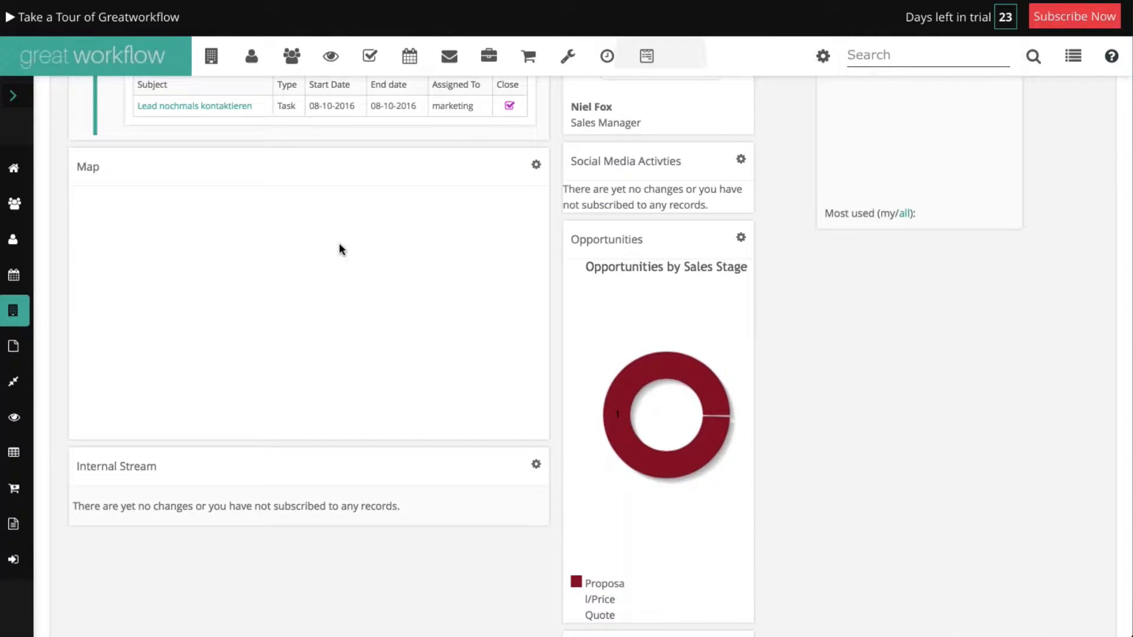
- Examine the internal stream and the opportunities and activities charts on the account dashboard
{"action": "scroll", "coordinate": [350, 267], "scroll_direction": "down", "scroll_amount": 3}
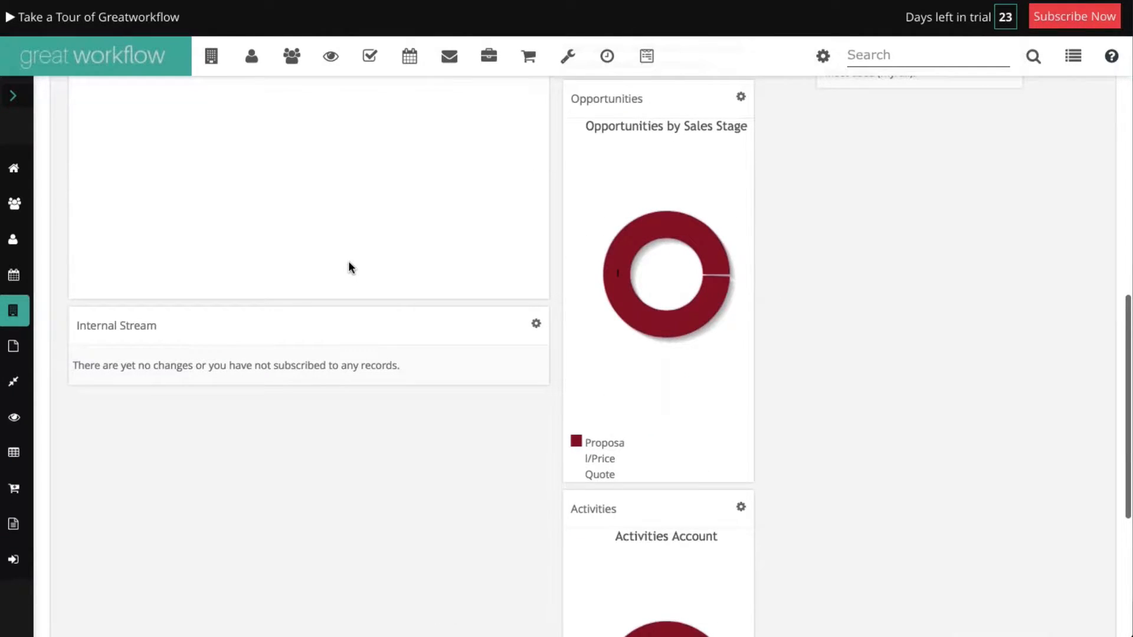
{"action": "scroll", "coordinate": [383, 302], "scroll_direction": "down", "scroll_amount": 5}
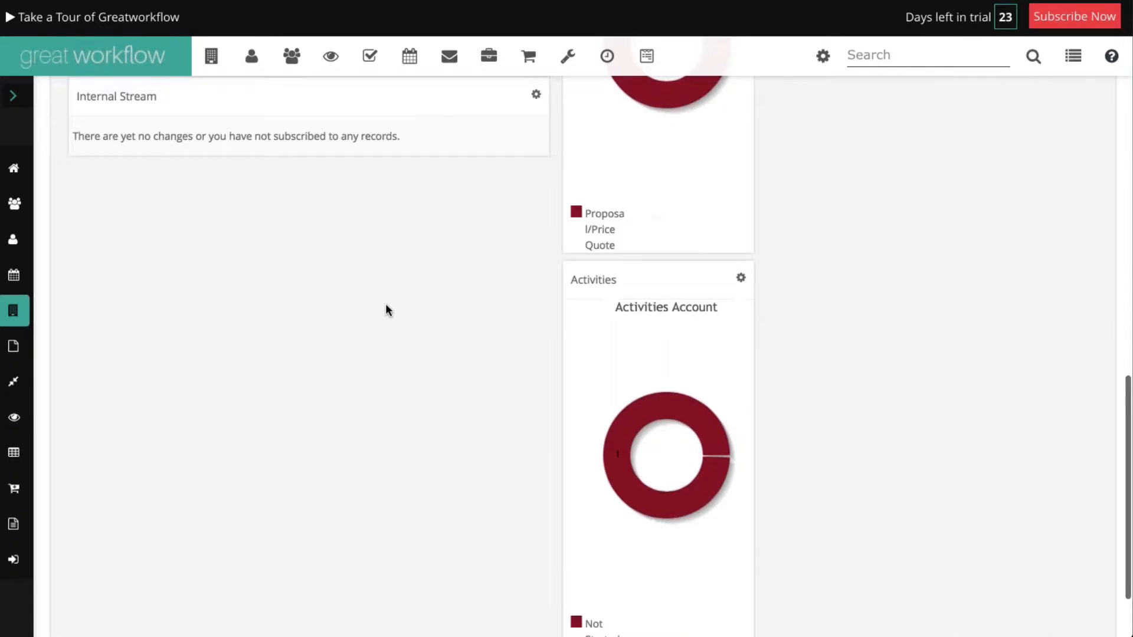
{"action": "scroll", "coordinate": [385, 304], "scroll_direction": "down", "scroll_amount": 2}
{"action": "scroll", "coordinate": [384, 303], "scroll_direction": "up", "scroll_amount": 5}
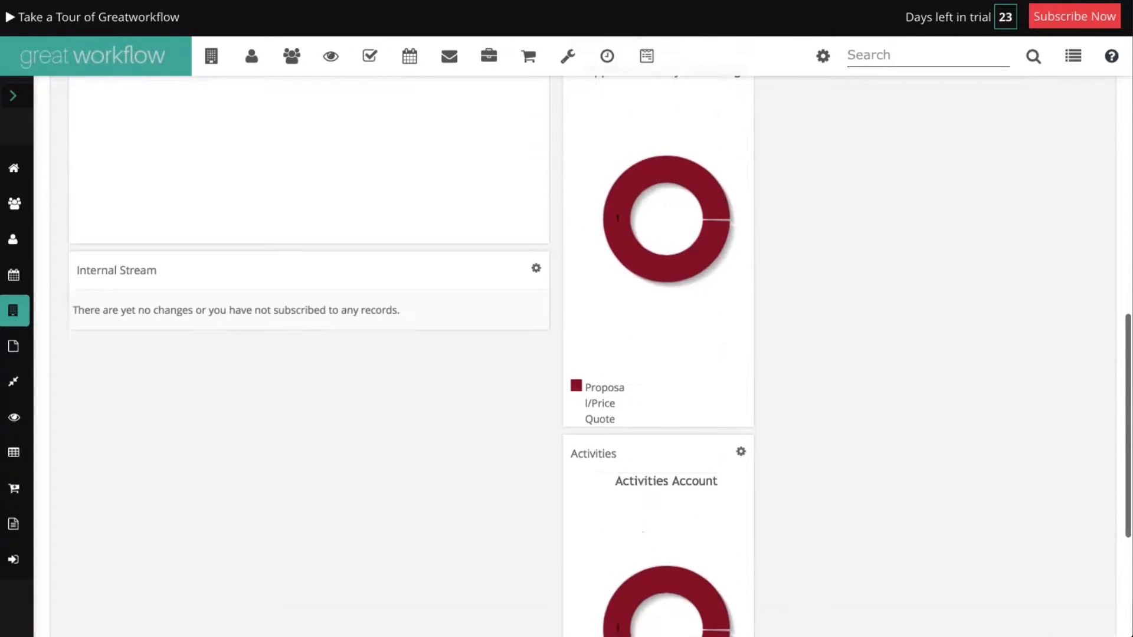
{"action": "scroll", "coordinate": [385, 303], "scroll_direction": "up", "scroll_amount": 3}
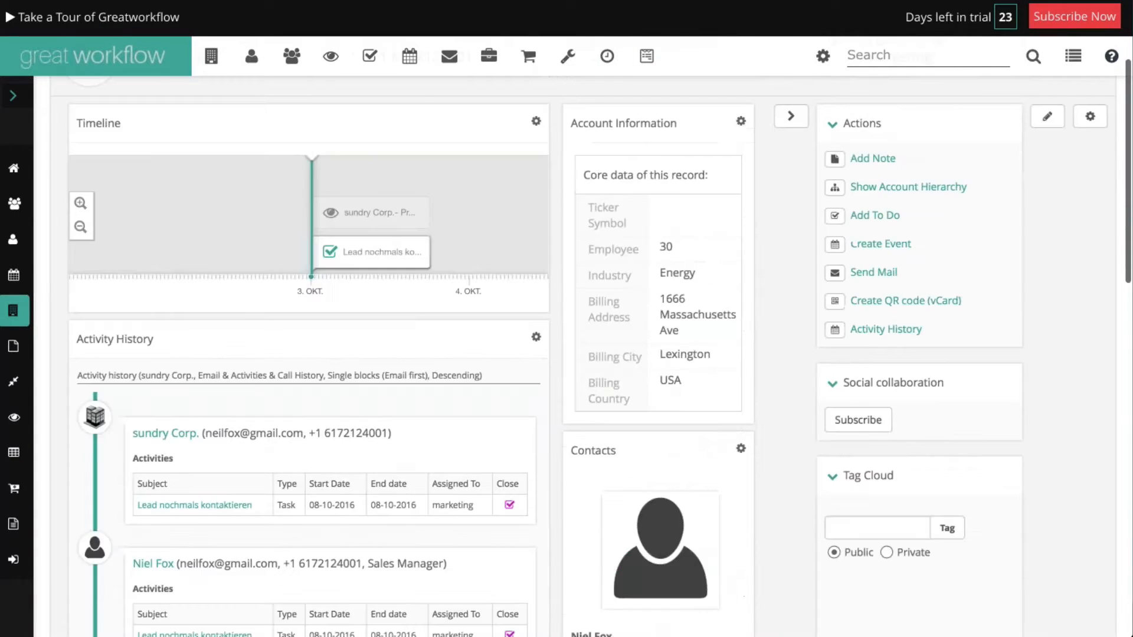
{"action": "scroll", "coordinate": [796, 332], "scroll_direction": "up", "scroll_amount": 2}
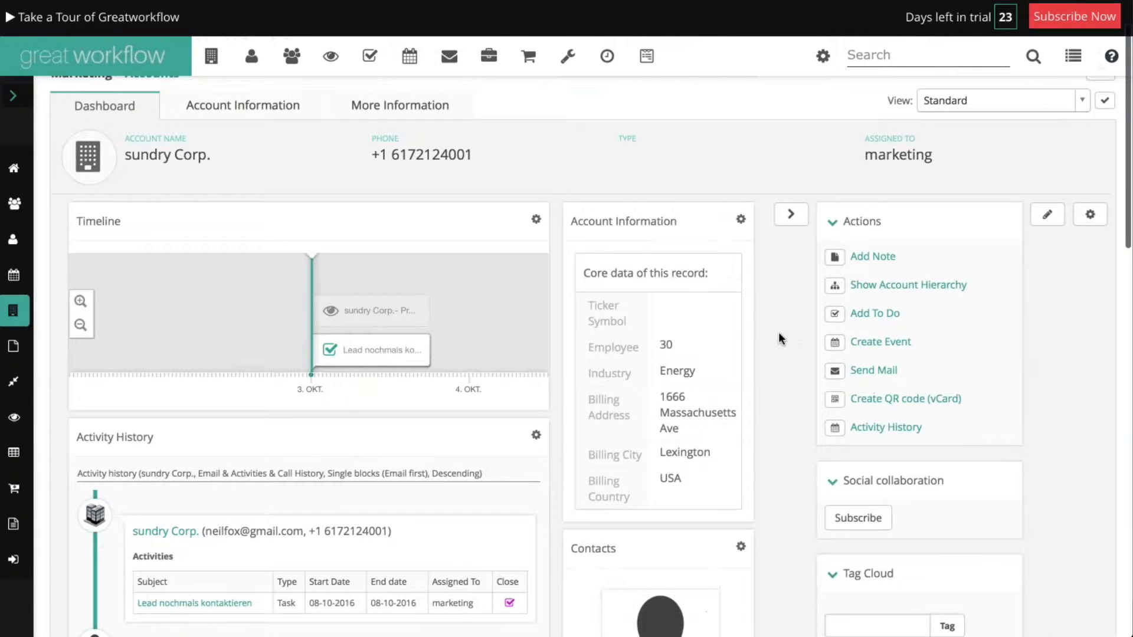
{"action": "scroll", "coordinate": [787, 319], "scroll_direction": "up", "scroll_amount": 2}
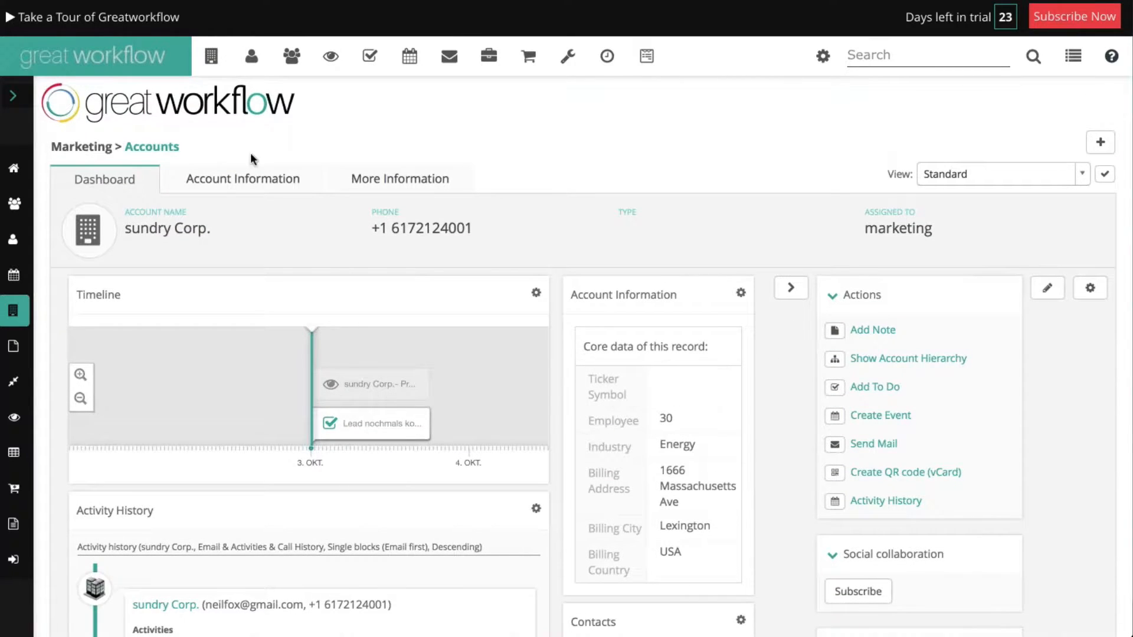
- Open the account information and review its general, address, bank, description and comments sections
{"action": "left_click", "coordinate": [245, 178]}
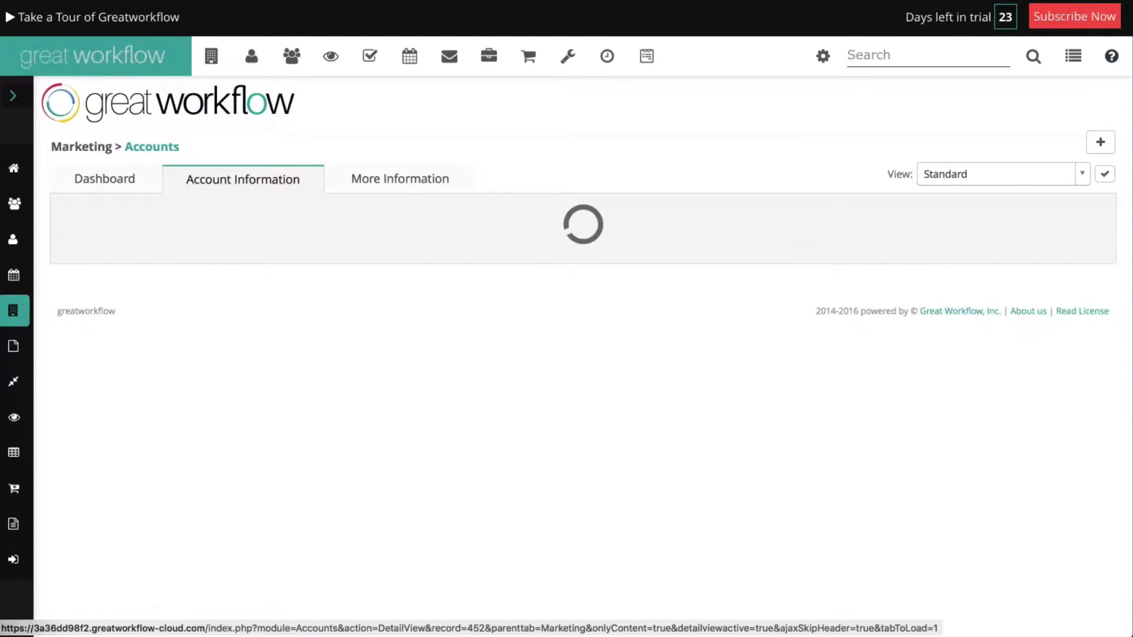
{"action": "scroll", "coordinate": [443, 357], "scroll_direction": "down", "scroll_amount": 5}
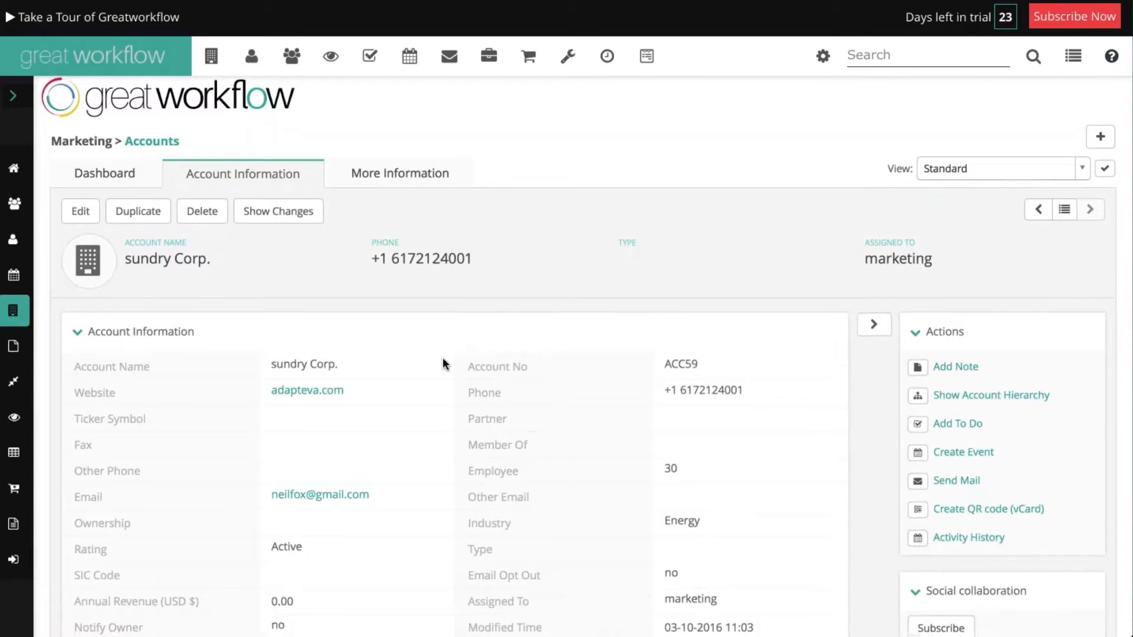
{"action": "scroll", "coordinate": [437, 358], "scroll_direction": "down", "scroll_amount": 1}
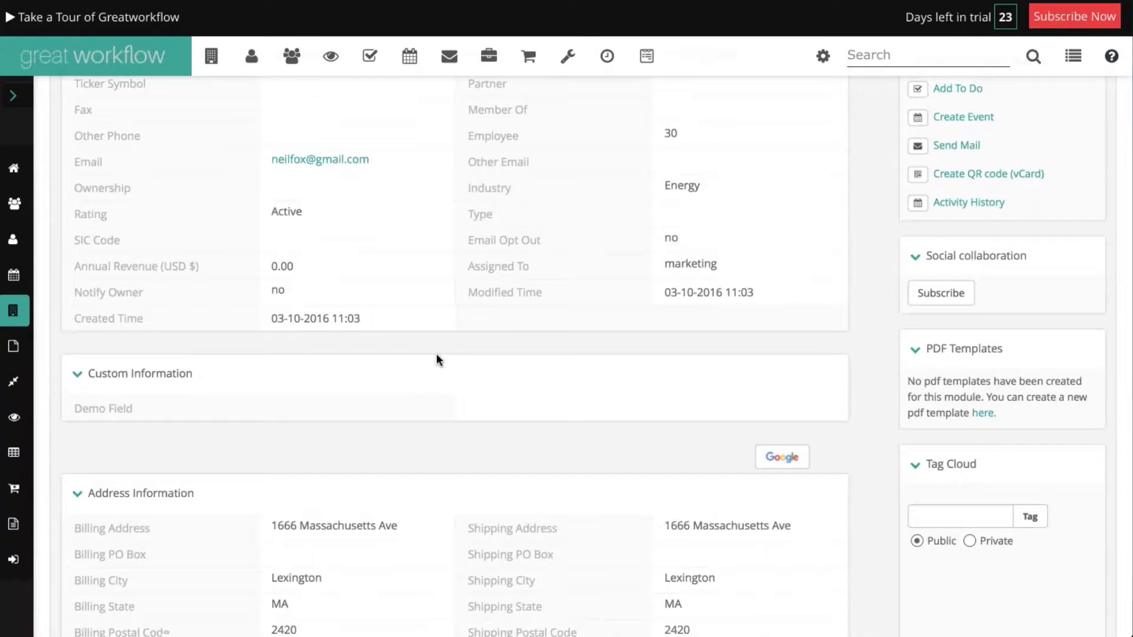
{"action": "scroll", "coordinate": [437, 358], "scroll_direction": "down", "scroll_amount": 5}
{"action": "scroll", "coordinate": [436, 359], "scroll_direction": "down", "scroll_amount": 5}
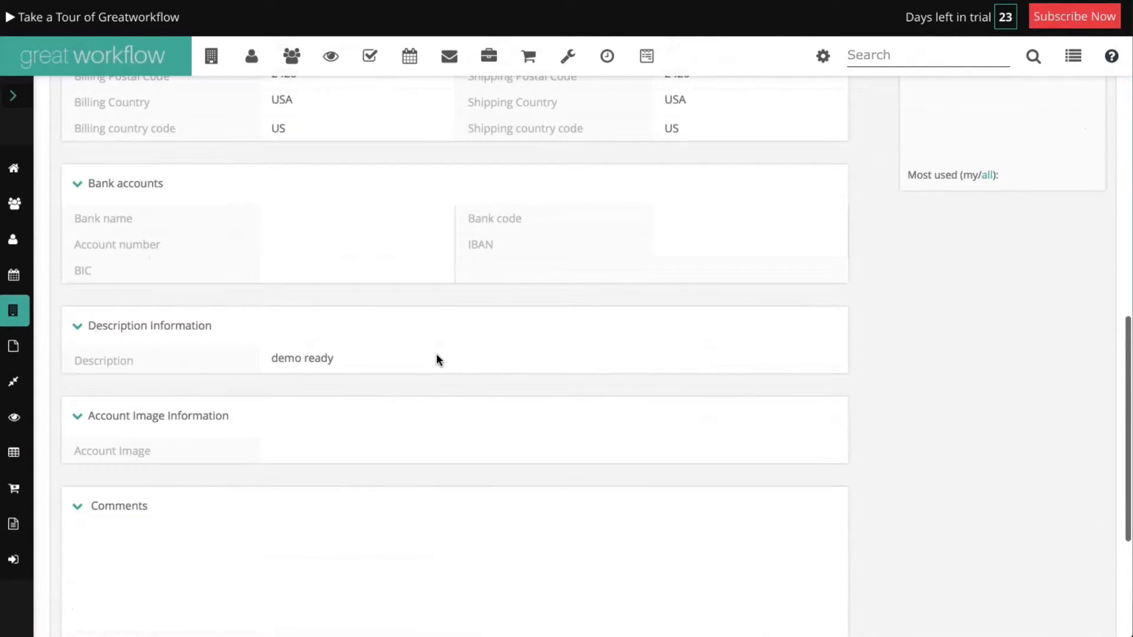
{"action": "scroll", "coordinate": [435, 358], "scroll_direction": "up", "scroll_amount": 15}
- Review the account's related records and open the opportunity "sundry Corp.- Proposal of Financial Service Analysis" for editing
{"action": "left_click", "coordinate": [400, 179]}
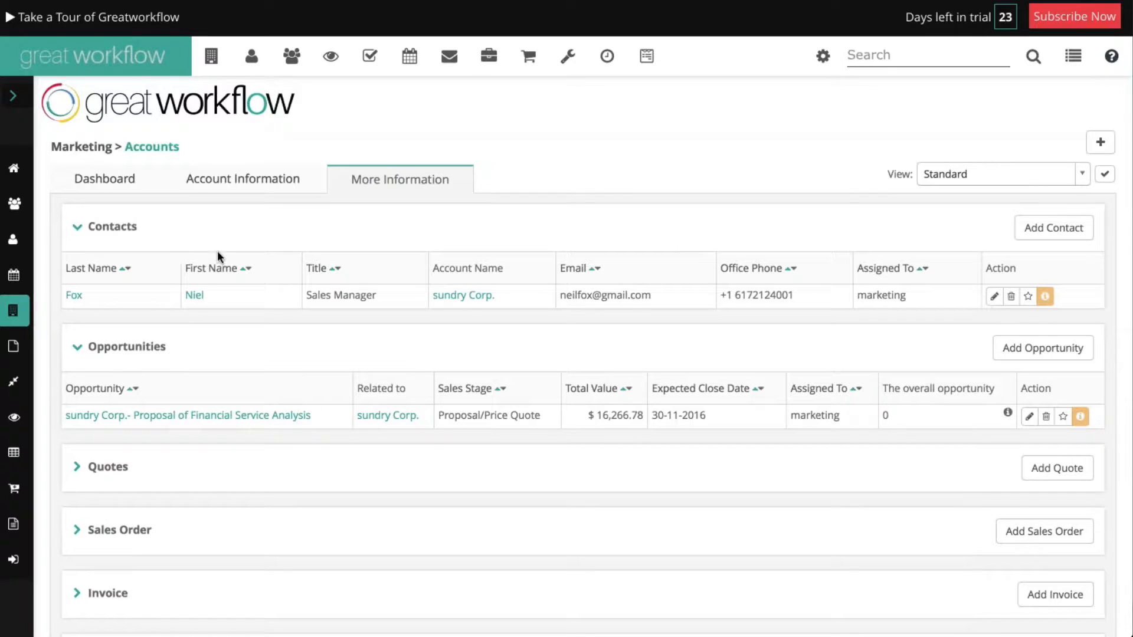
{"action": "scroll", "coordinate": [324, 341], "scroll_direction": "down", "scroll_amount": 1}
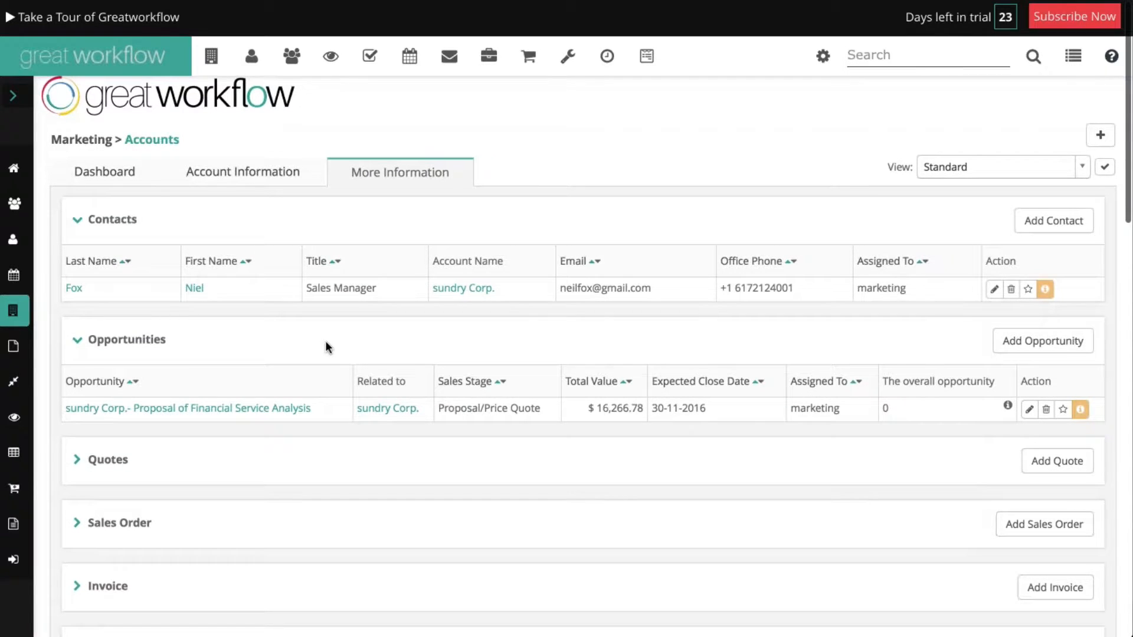
{"action": "scroll", "coordinate": [326, 346], "scroll_direction": "down", "scroll_amount": 3}
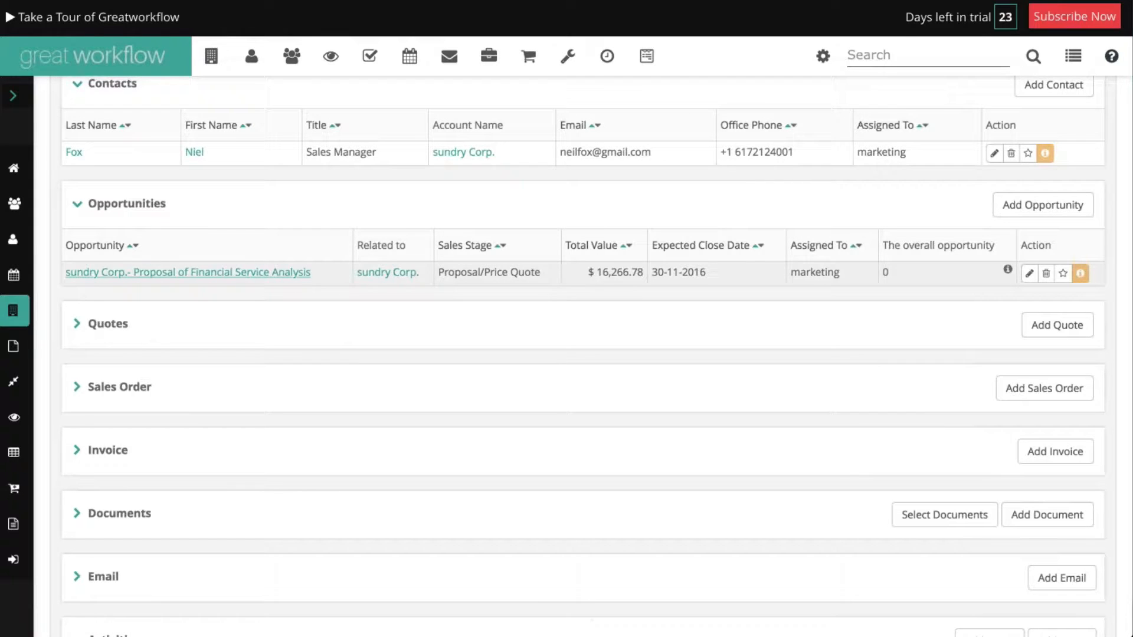
{"action": "left_click", "coordinate": [187, 272]}
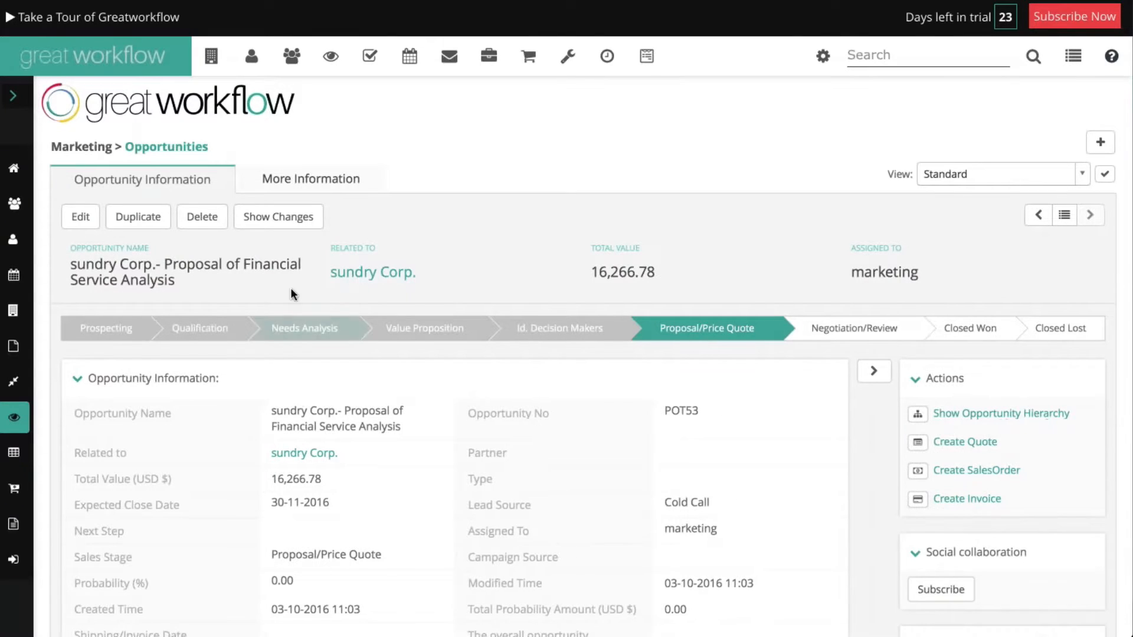
{"action": "left_click", "coordinate": [81, 219]}
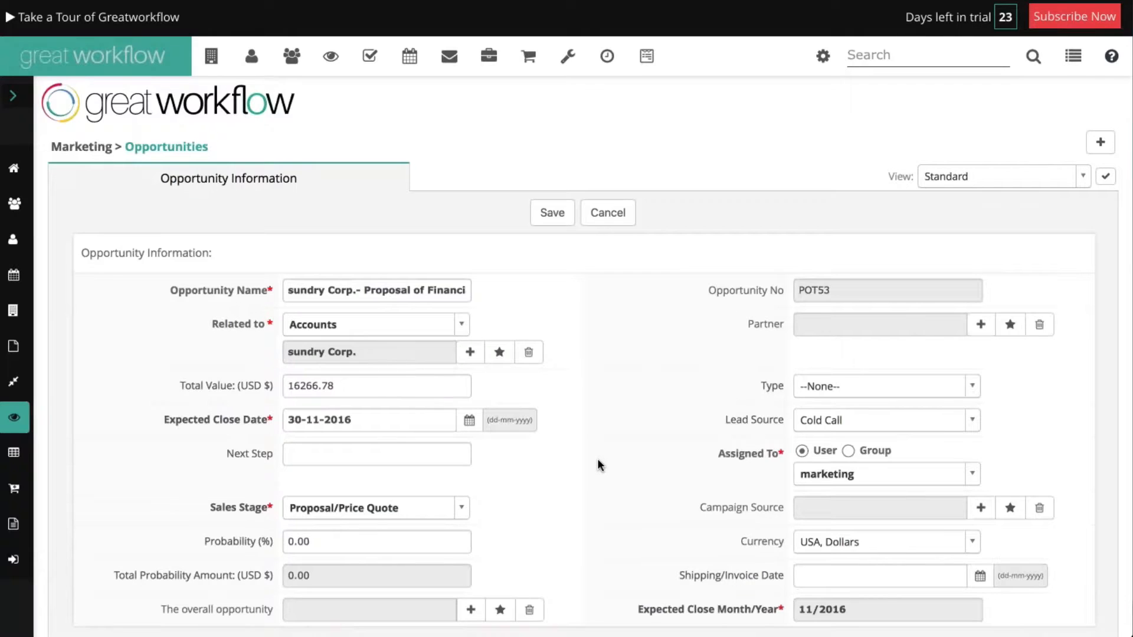
- Set the opportunity's probability to 70 percent
{"action": "scroll", "coordinate": [597, 458], "scroll_direction": "down", "scroll_amount": 4}
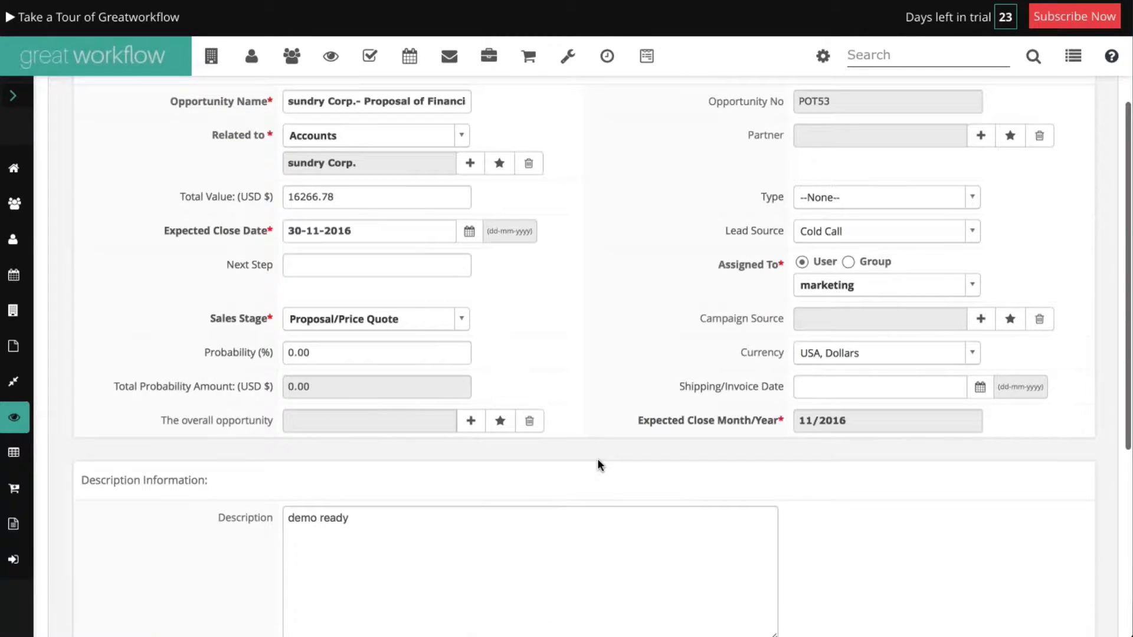
{"action": "left_click", "coordinate": [287, 353]}
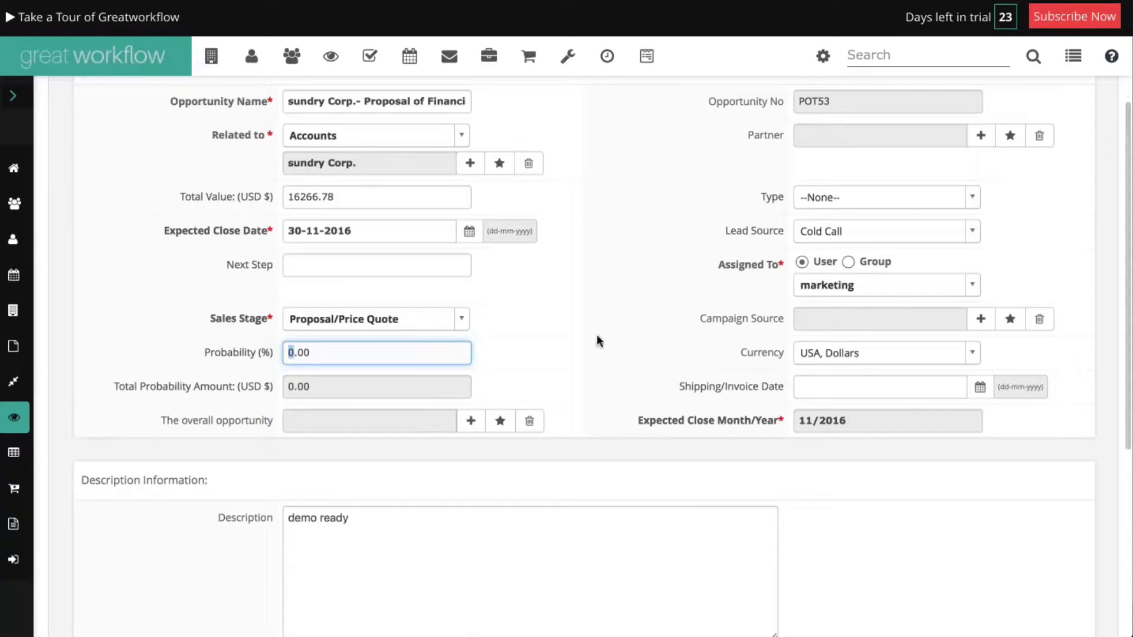
{"action": "type", "text": "70"}
{"action": "left_click", "coordinate": [629, 299]}
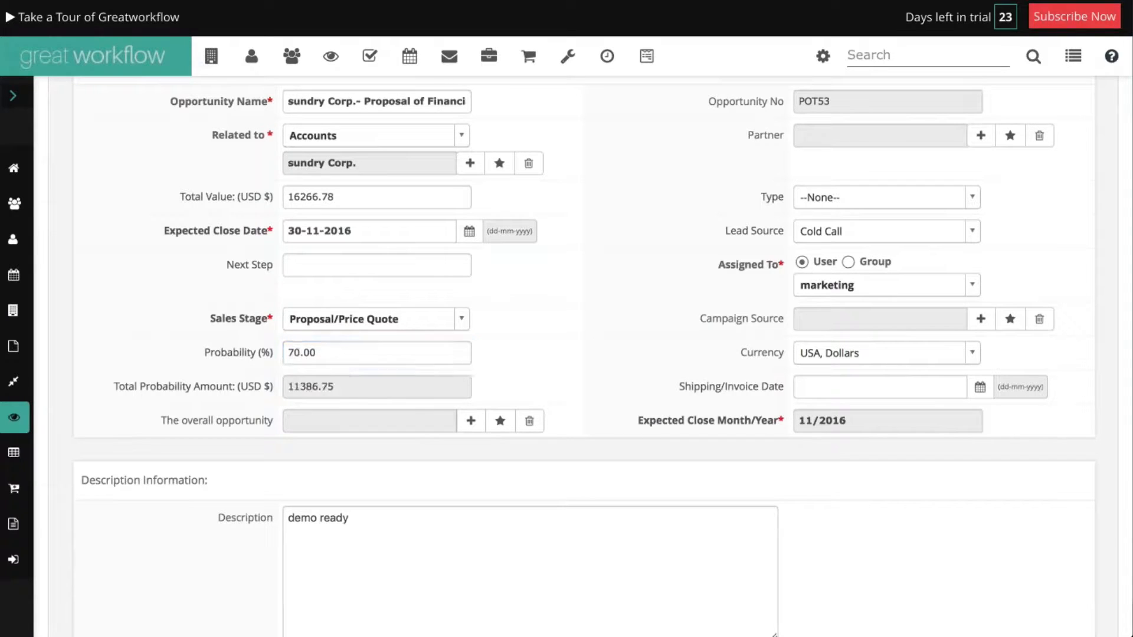
- Examine the opportunity form's next step field and its description, tag cloud and forecast sections
{"action": "scroll", "coordinate": [566, 354], "scroll_direction": "up", "scroll_amount": 3}
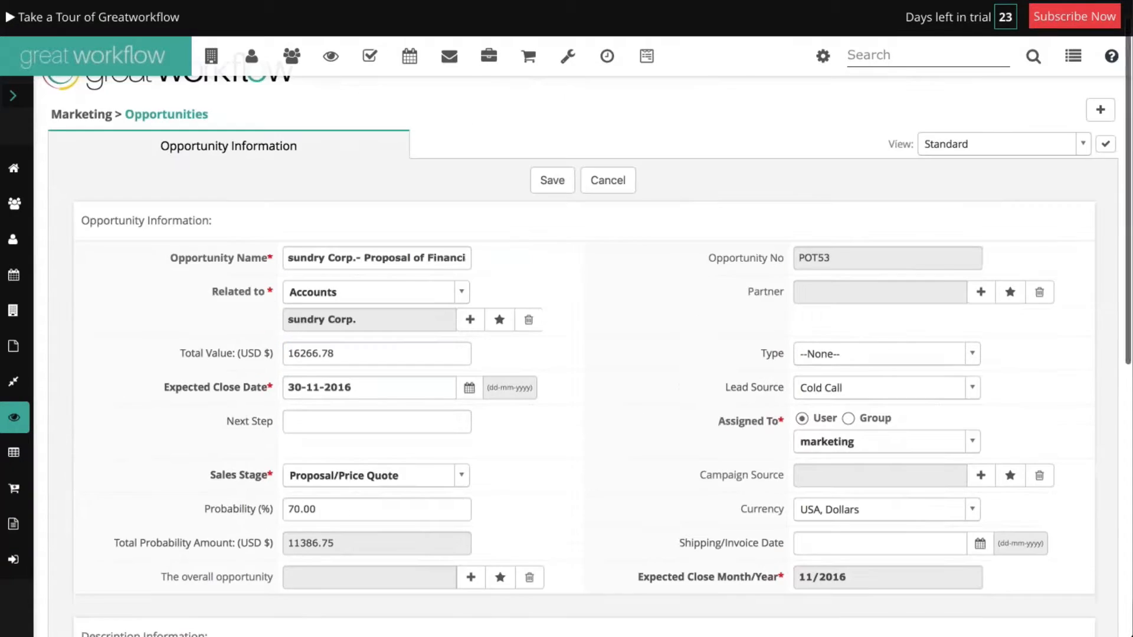
{"action": "left_click", "coordinate": [416, 431]}
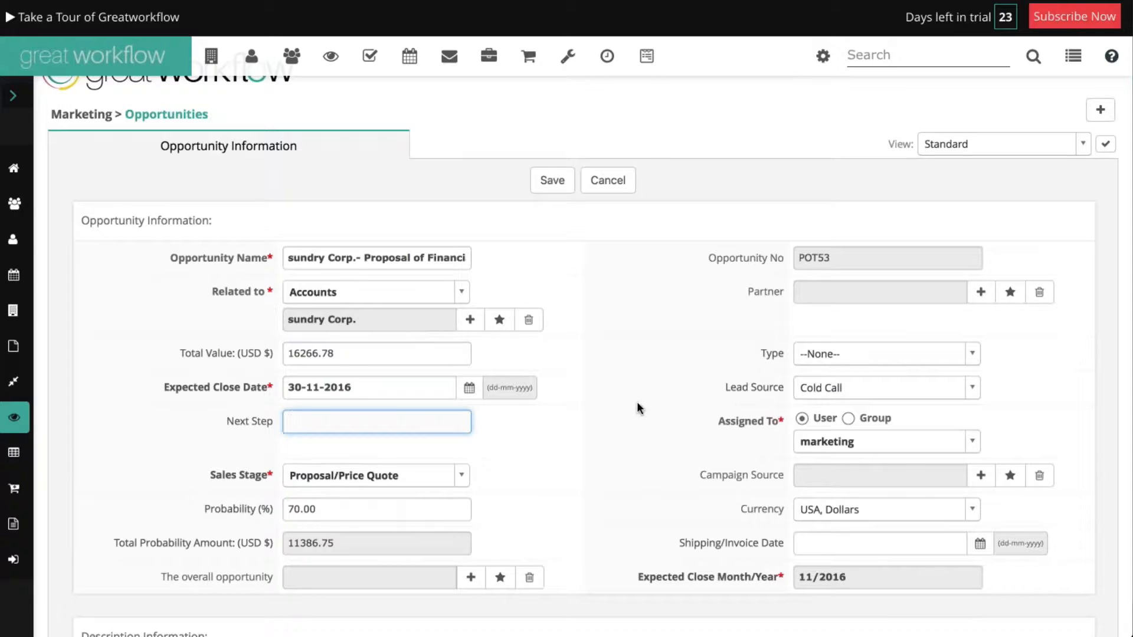
{"action": "scroll", "coordinate": [637, 407], "scroll_direction": "down", "scroll_amount": 5}
{"action": "scroll", "coordinate": [676, 484], "scroll_direction": "down", "scroll_amount": 3}
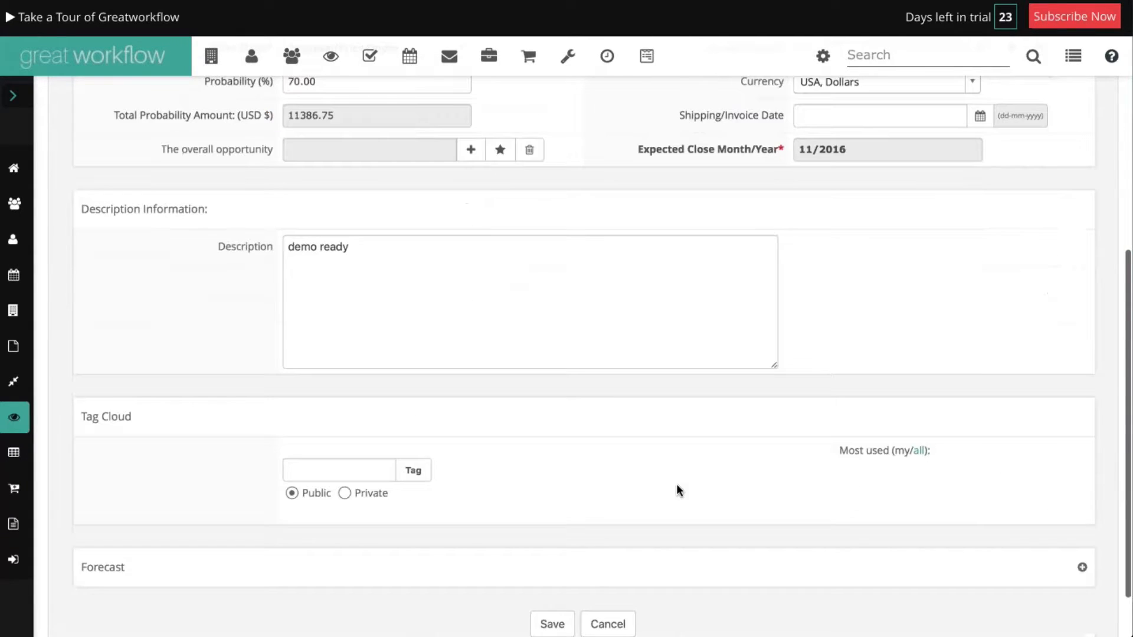
{"action": "scroll", "coordinate": [675, 479], "scroll_direction": "down", "scroll_amount": 3}
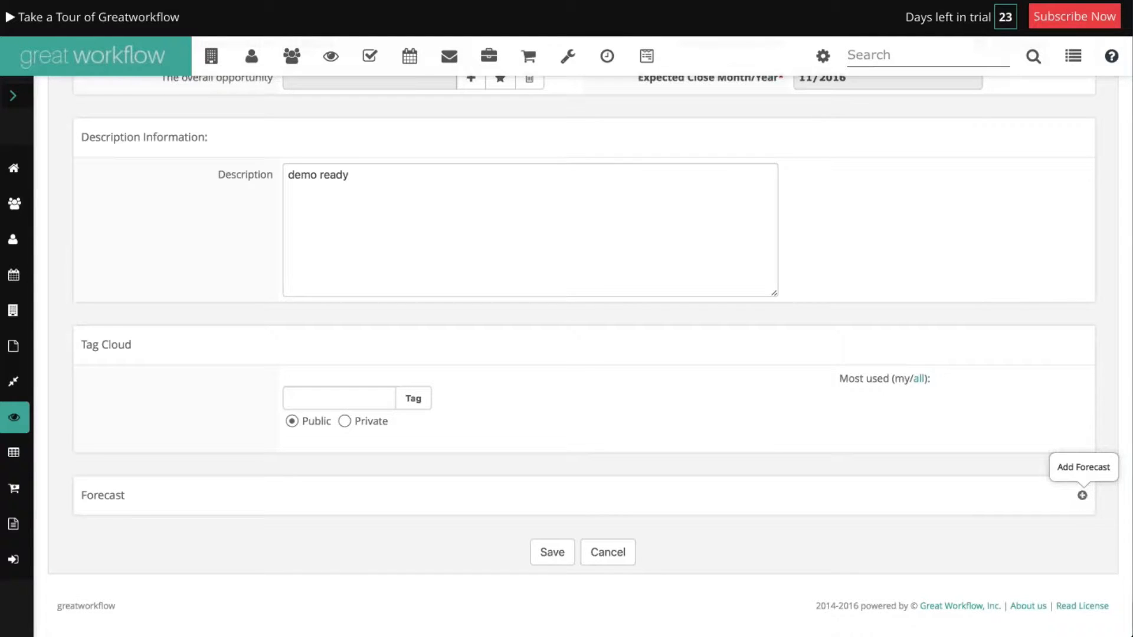
{"action": "scroll", "coordinate": [875, 417], "scroll_direction": "up", "scroll_amount": 3}
{"action": "scroll", "coordinate": [876, 424], "scroll_direction": "up", "scroll_amount": 1}
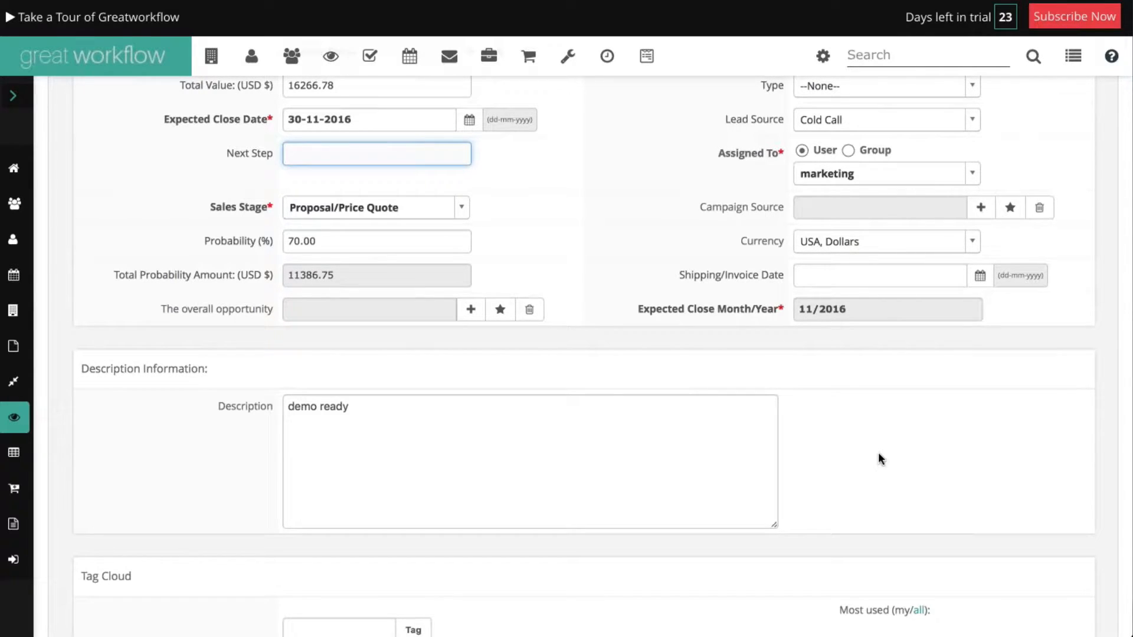
{"action": "scroll", "coordinate": [877, 452], "scroll_direction": "down", "scroll_amount": 4}
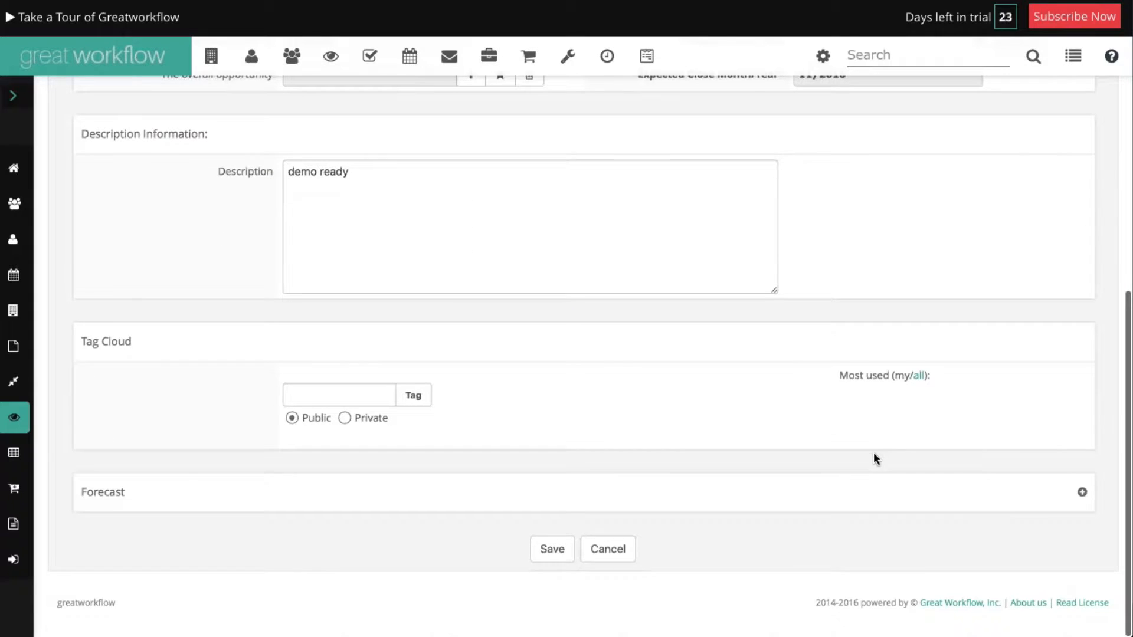
{"action": "left_click", "coordinate": [1082, 494]}
{"action": "scroll", "coordinate": [653, 460], "scroll_direction": "down", "scroll_amount": 3}
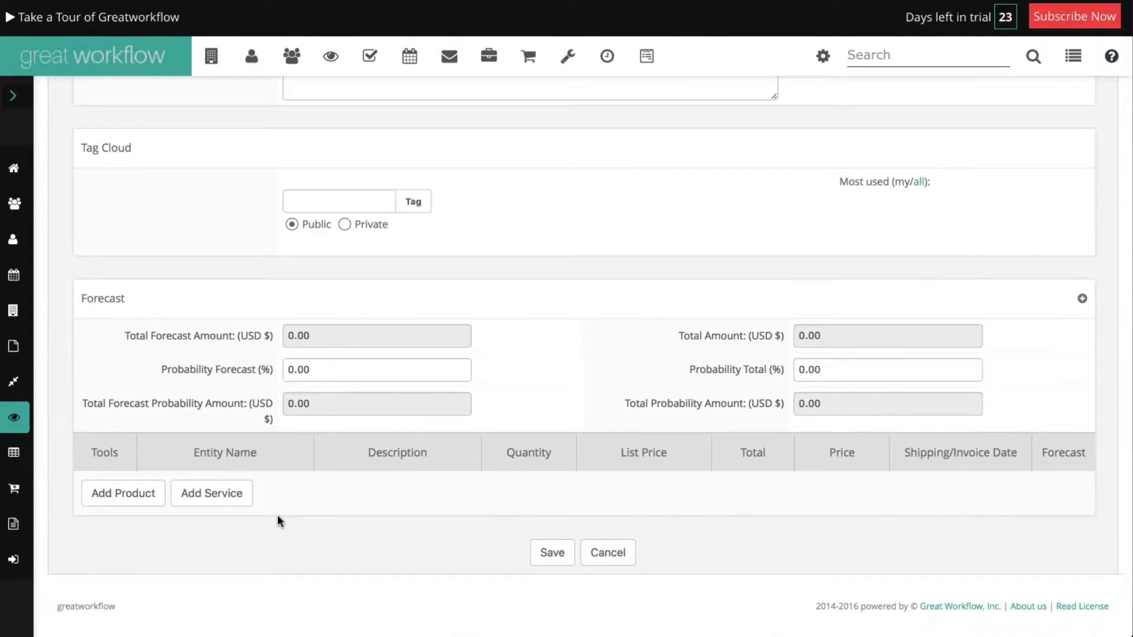
{"action": "left_click", "coordinate": [122, 493]}
{"action": "left_click", "coordinate": [123, 499]}
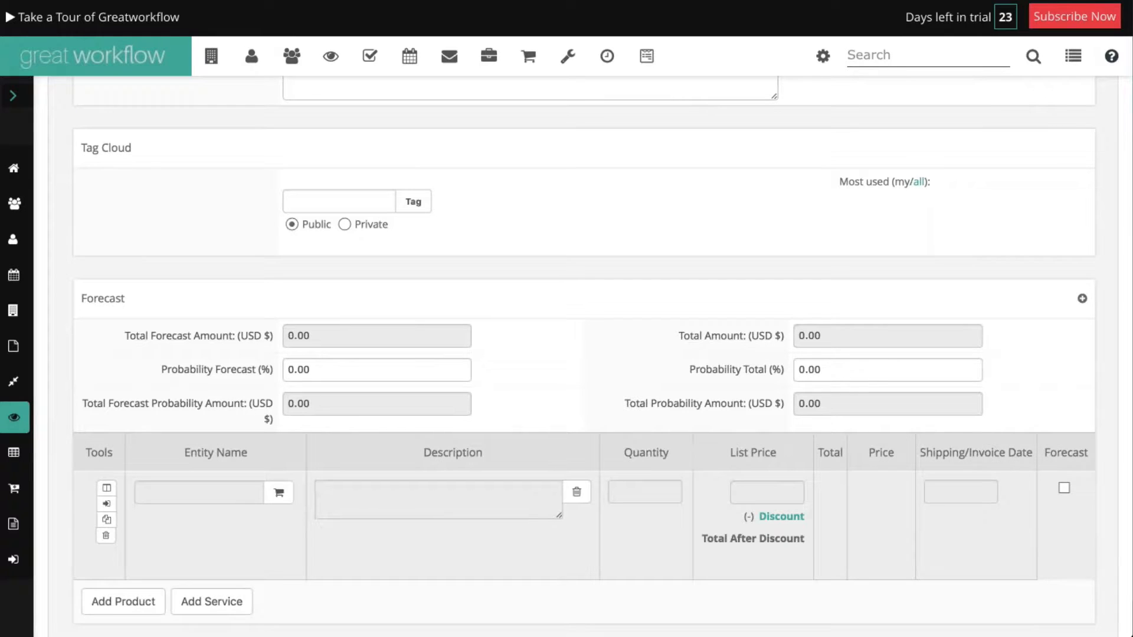
{"action": "left_click", "coordinate": [281, 494]}
{"action": "left_click", "coordinate": [279, 495]}
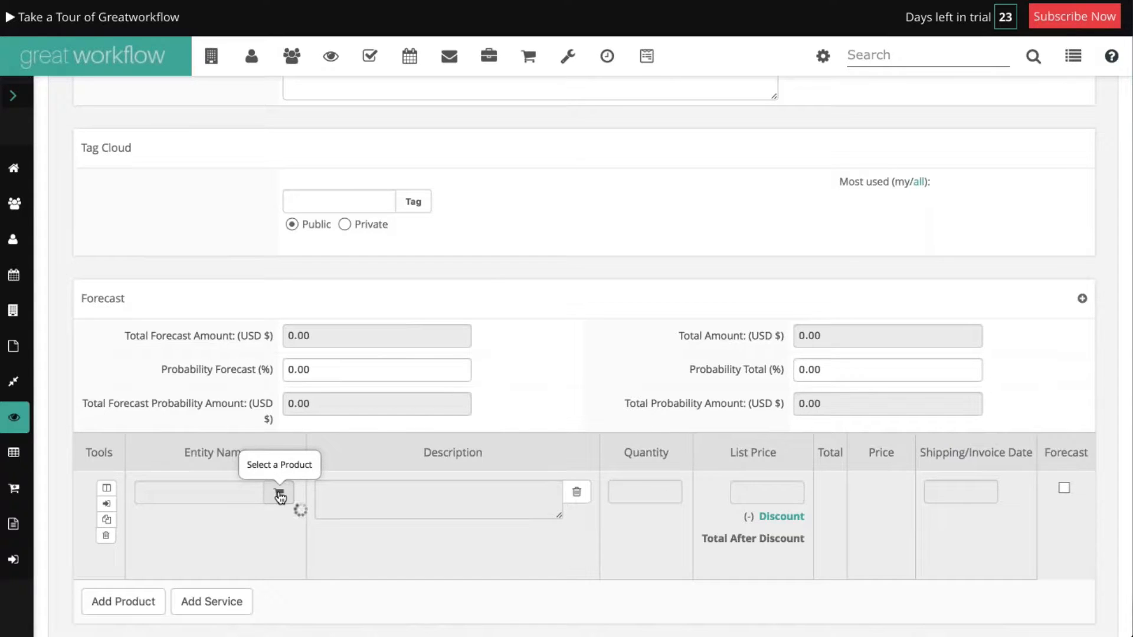
{"action": "scroll", "coordinate": [284, 501], "scroll_direction": "down", "scroll_amount": 2}
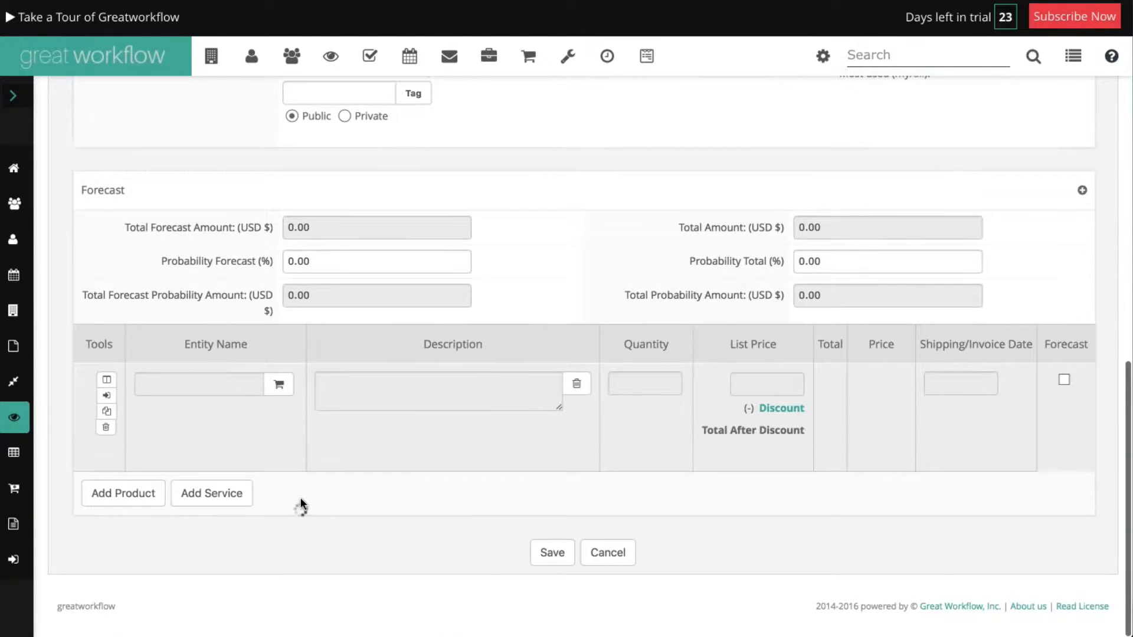
{"action": "left_click", "coordinate": [561, 556]}
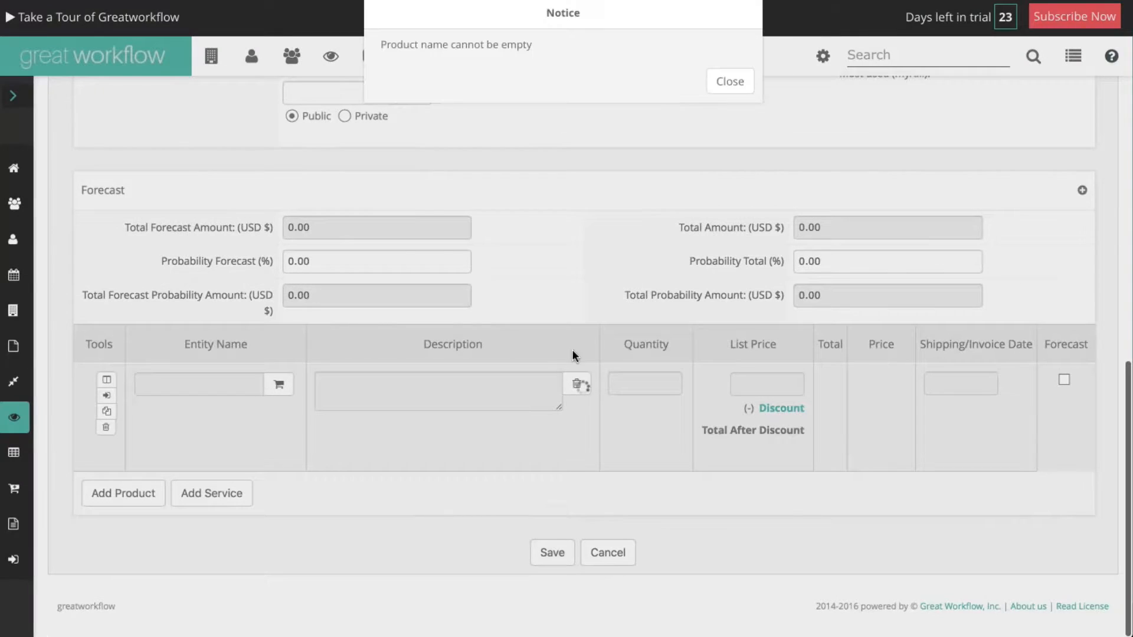
{"action": "left_click", "coordinate": [730, 82]}
{"action": "left_click", "coordinate": [621, 555]}
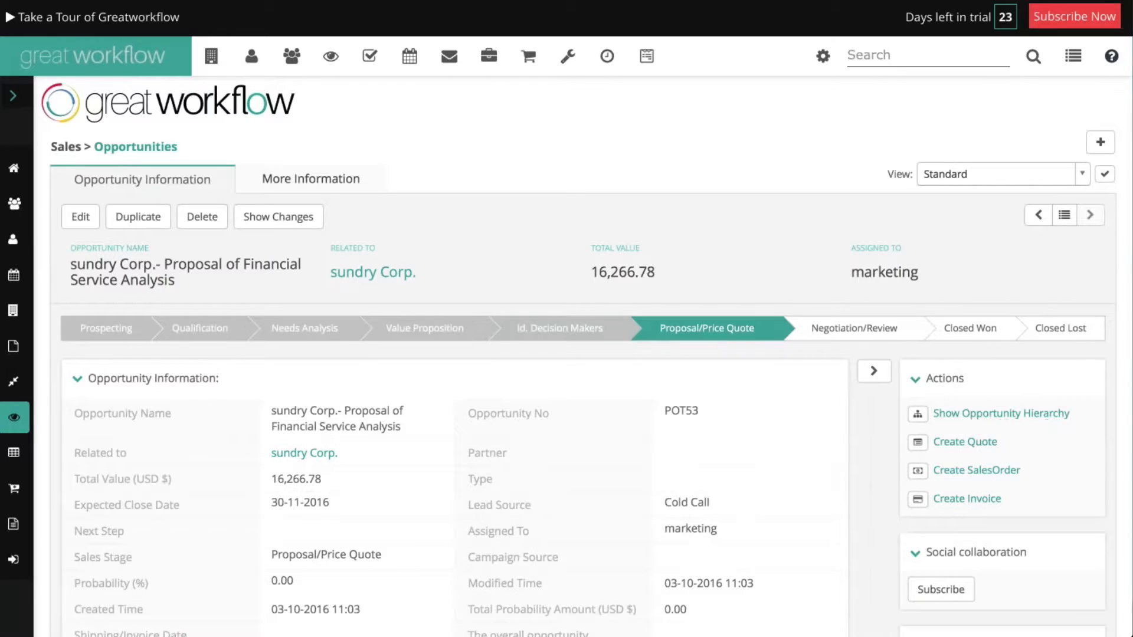
- Reopen the opportunity for editing and add the product iPhone 5s with a quantity of 100 to its forecast section
{"action": "left_click", "coordinate": [80, 216]}
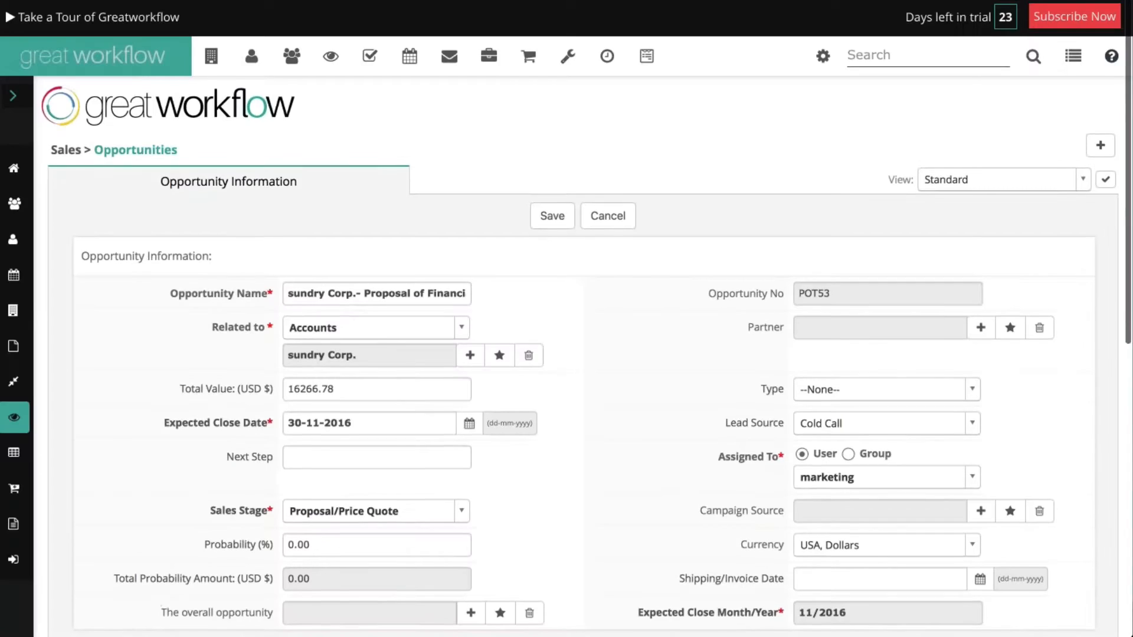
{"action": "scroll", "coordinate": [539, 523], "scroll_direction": "down", "scroll_amount": 15}
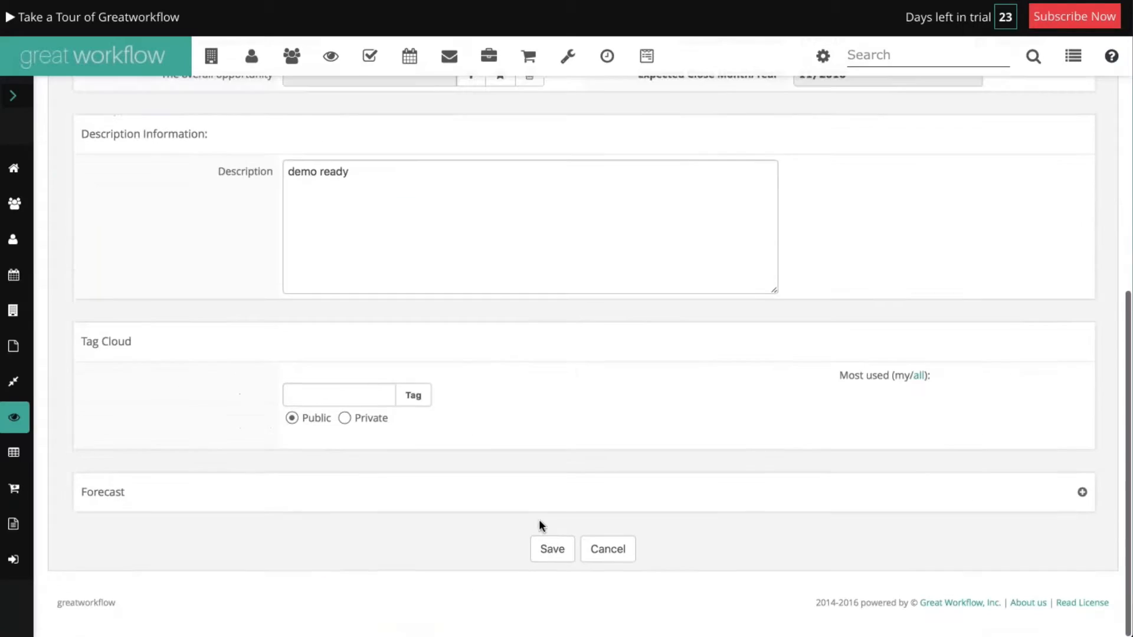
{"action": "left_click", "coordinate": [1082, 495]}
{"action": "scroll", "coordinate": [354, 499], "scroll_direction": "down", "scroll_amount": 4}
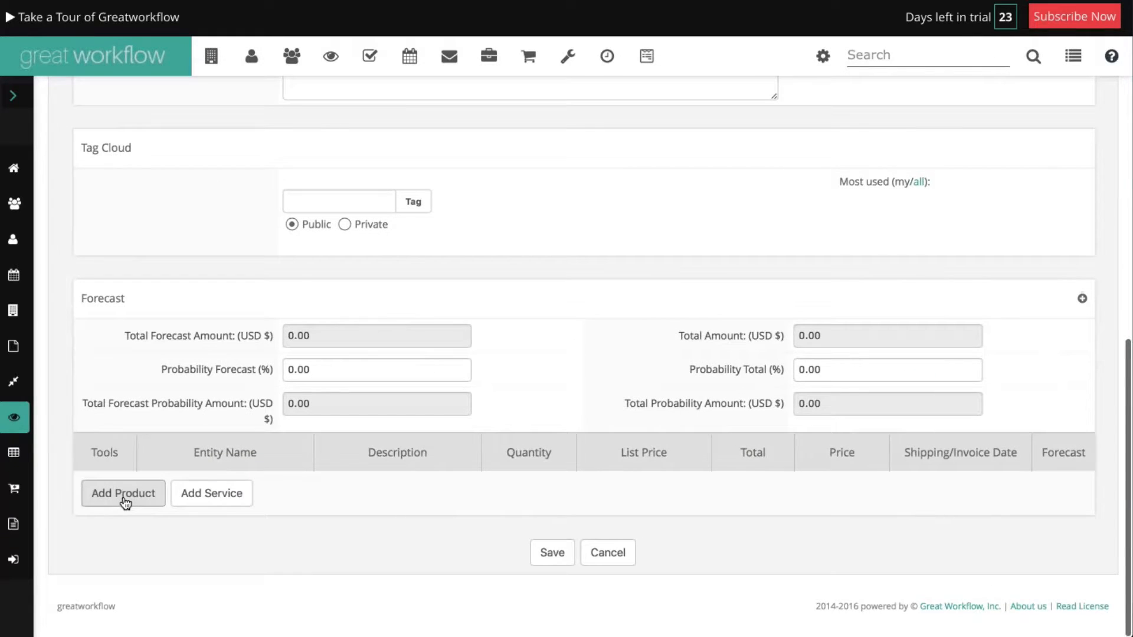
{"action": "left_click", "coordinate": [123, 493]}
{"action": "left_click", "coordinate": [279, 496]}
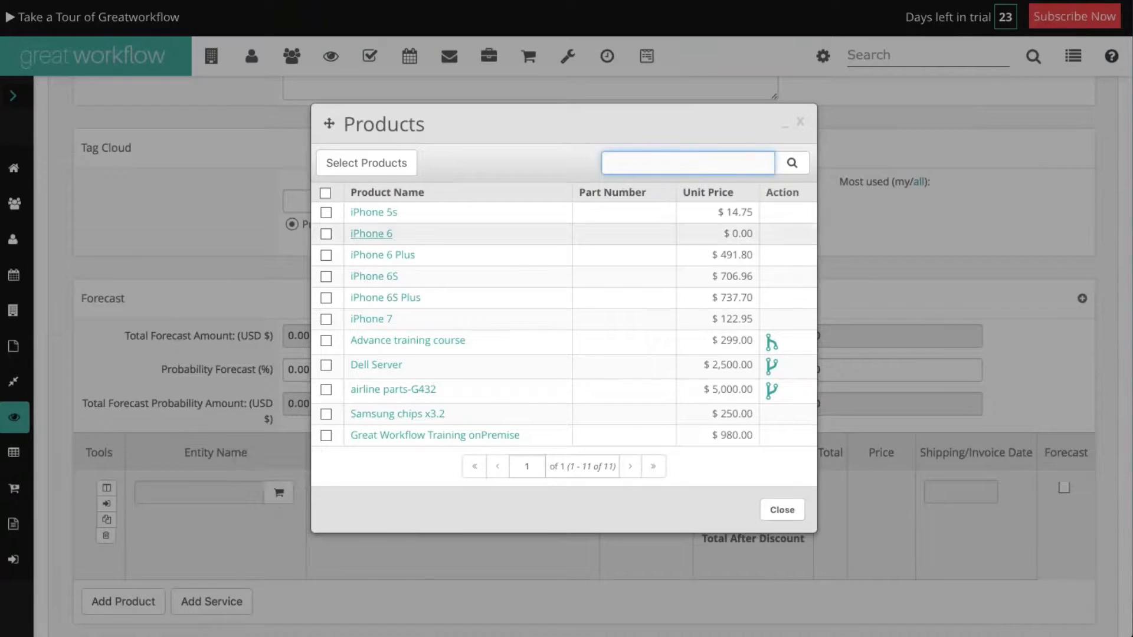
{"action": "left_click", "coordinate": [384, 212]}
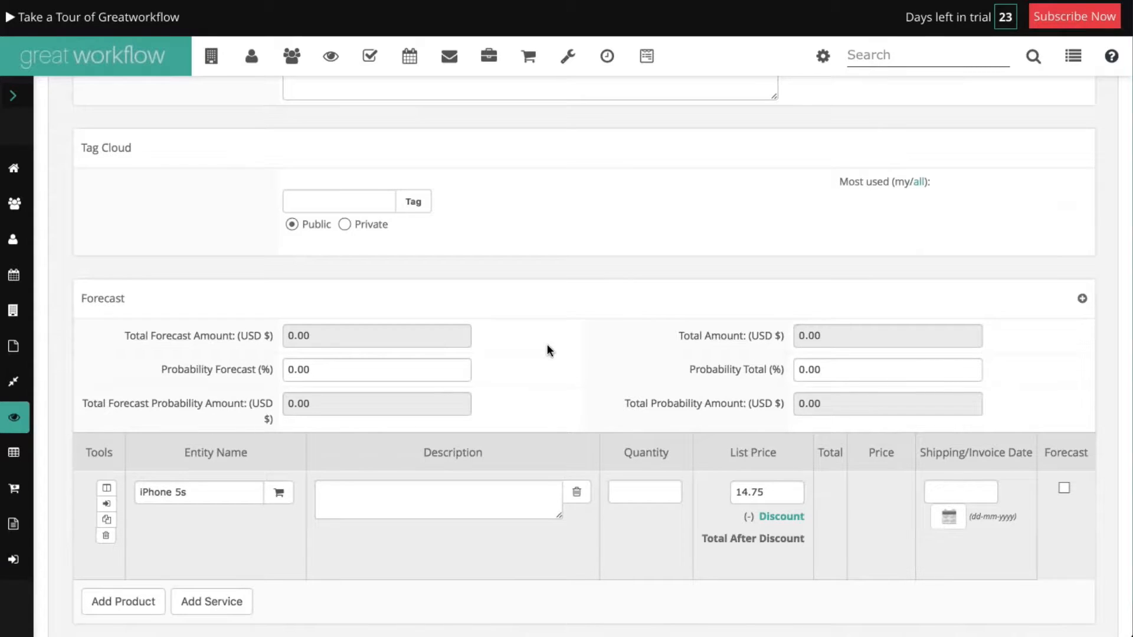
{"action": "scroll", "coordinate": [253, 536], "scroll_direction": "down", "scroll_amount": 2}
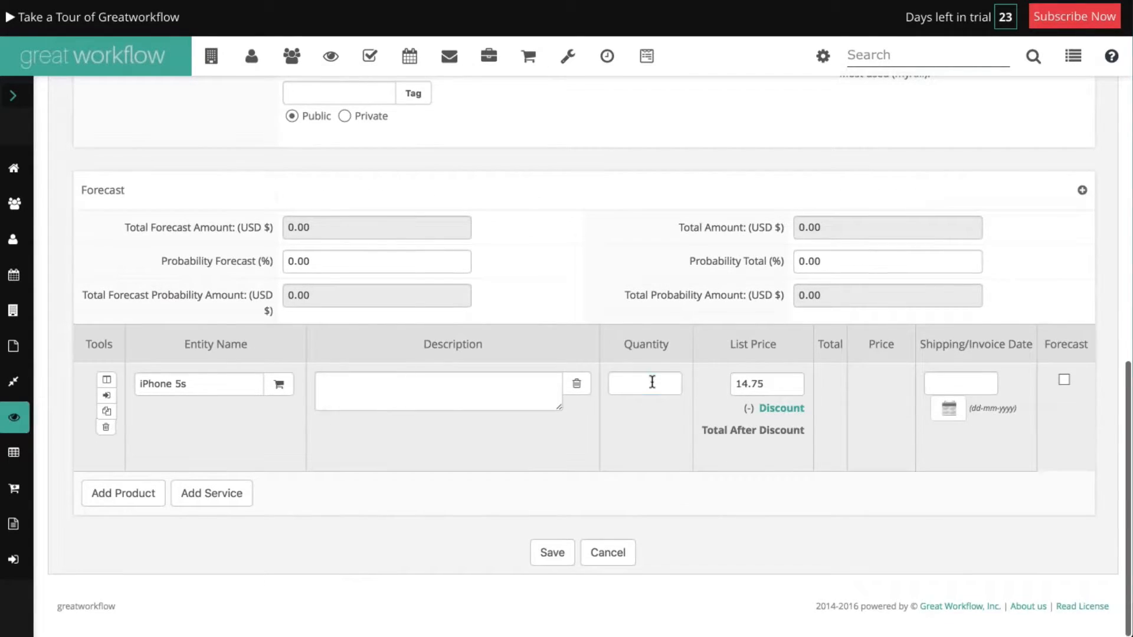
{"action": "left_click", "coordinate": [652, 383]}
{"action": "type", "text": "100"}
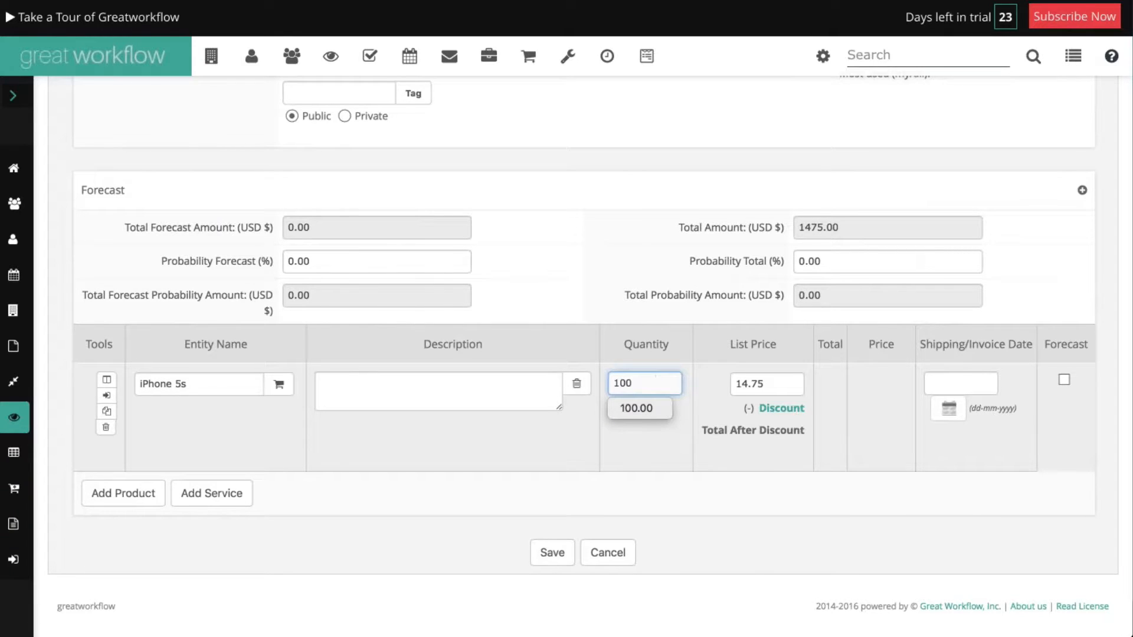
{"action": "left_click", "coordinate": [797, 382]}
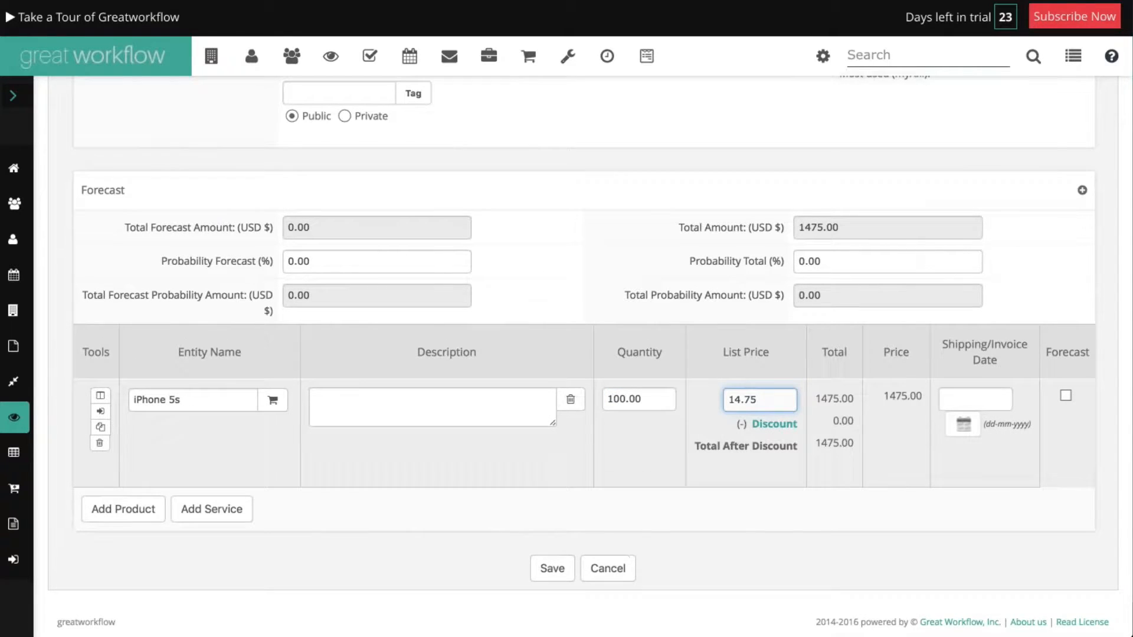
- Add the product iPhone 6 with a quantity of 100 as a second line and include it in the forecast
{"action": "left_click", "coordinate": [116, 514]}
{"action": "scroll", "coordinate": [289, 542], "scroll_direction": "down", "scroll_amount": 3}
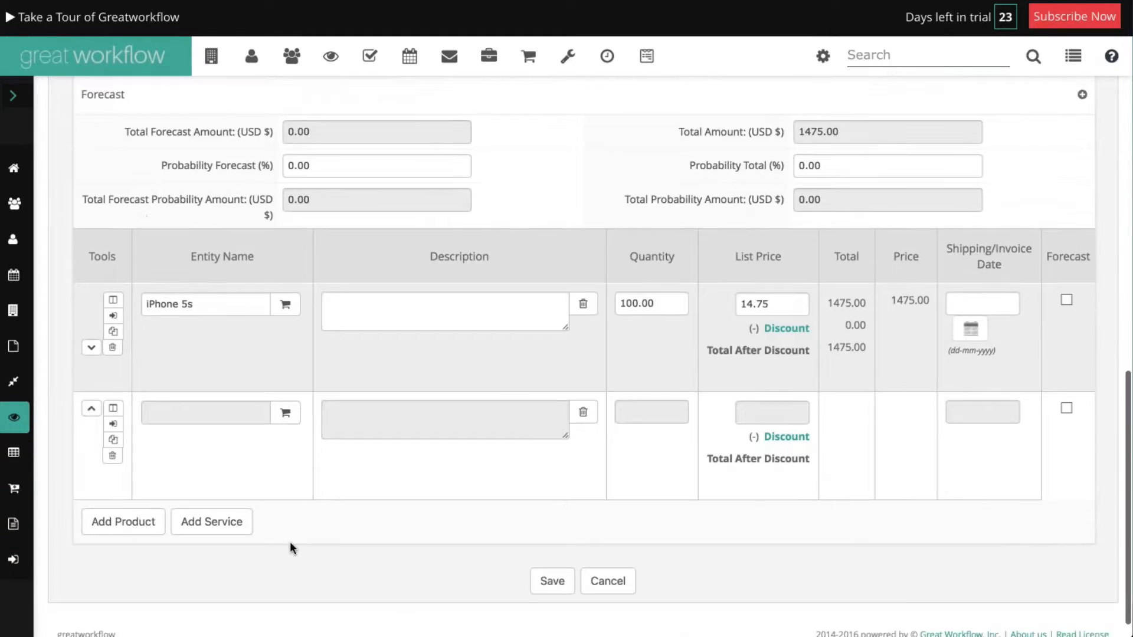
{"action": "left_click", "coordinate": [285, 385]}
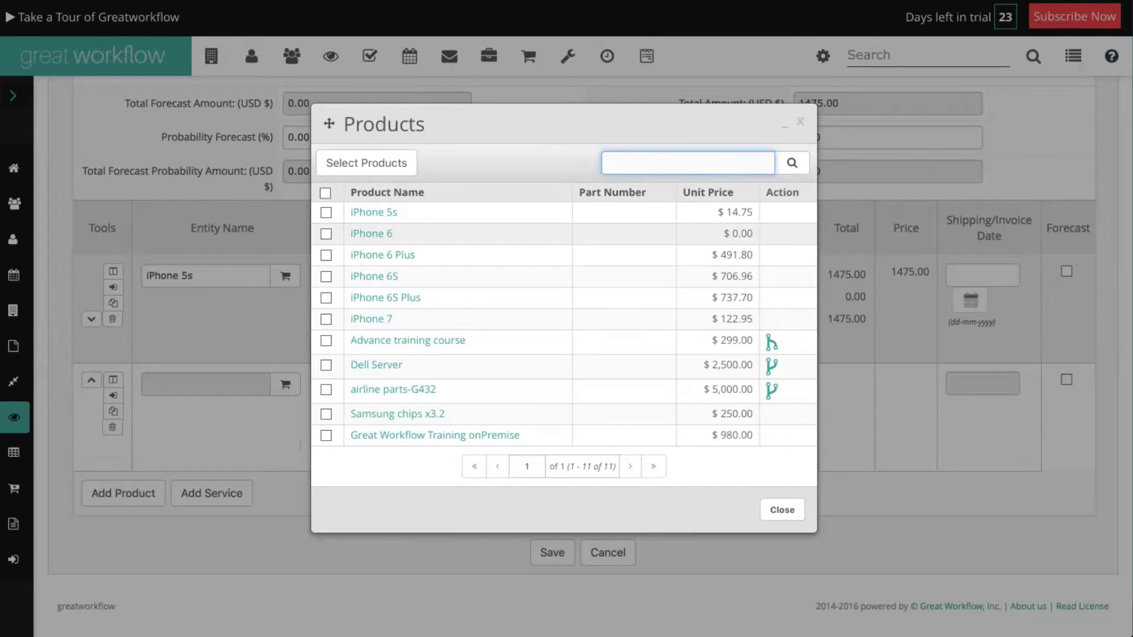
{"action": "left_click", "coordinate": [378, 234]}
{"action": "left_click", "coordinate": [651, 388]}
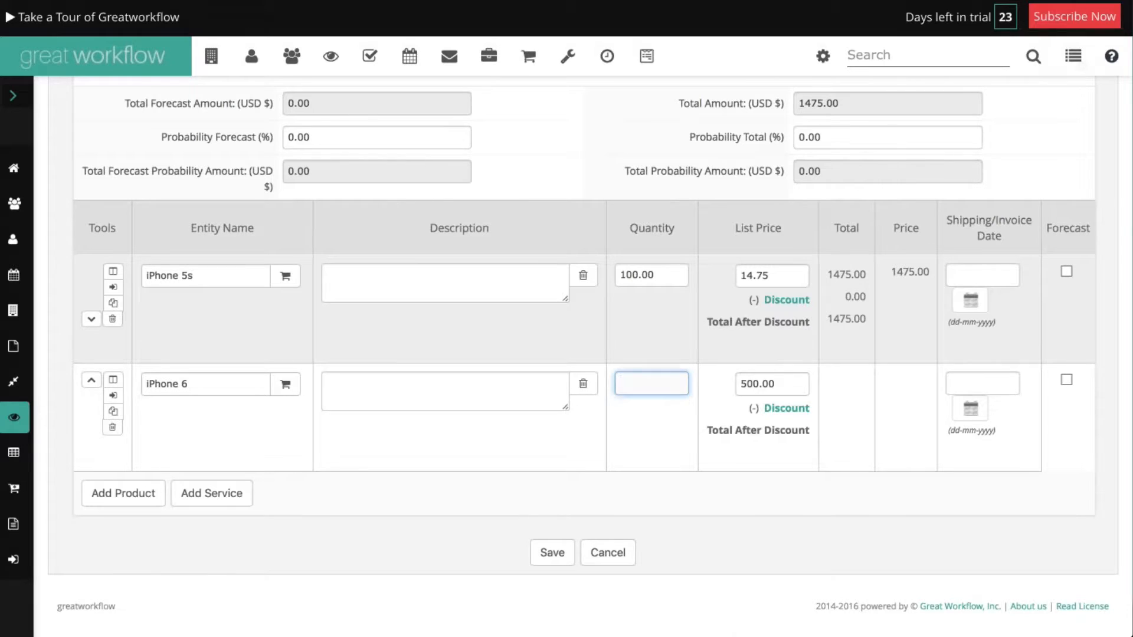
{"action": "type", "text": "100"}
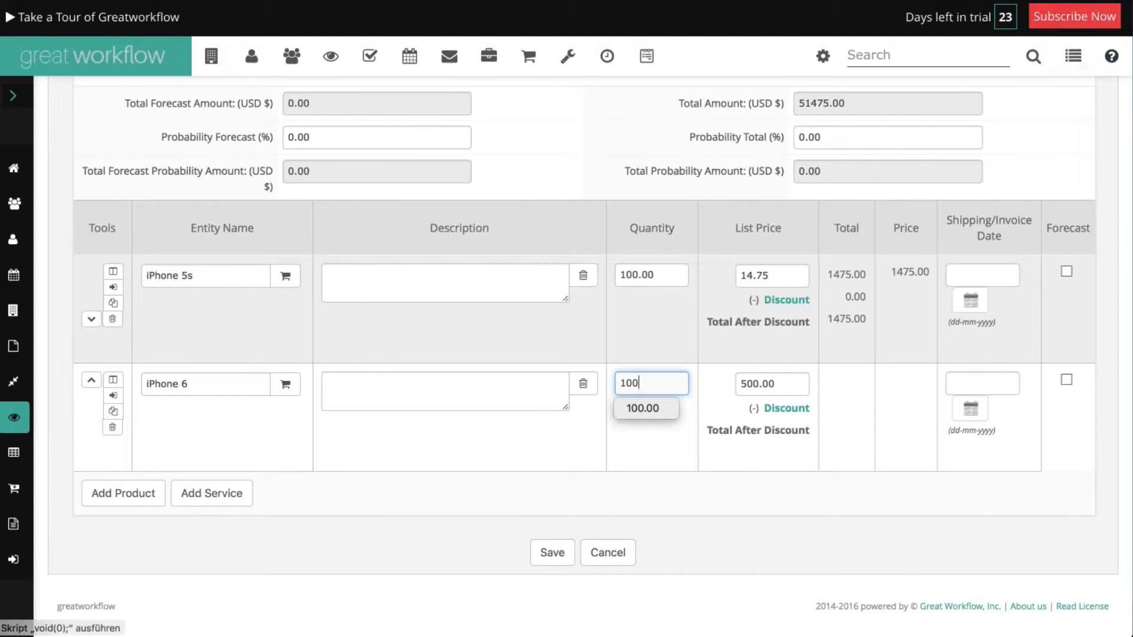
{"action": "key", "text": "Tab"}
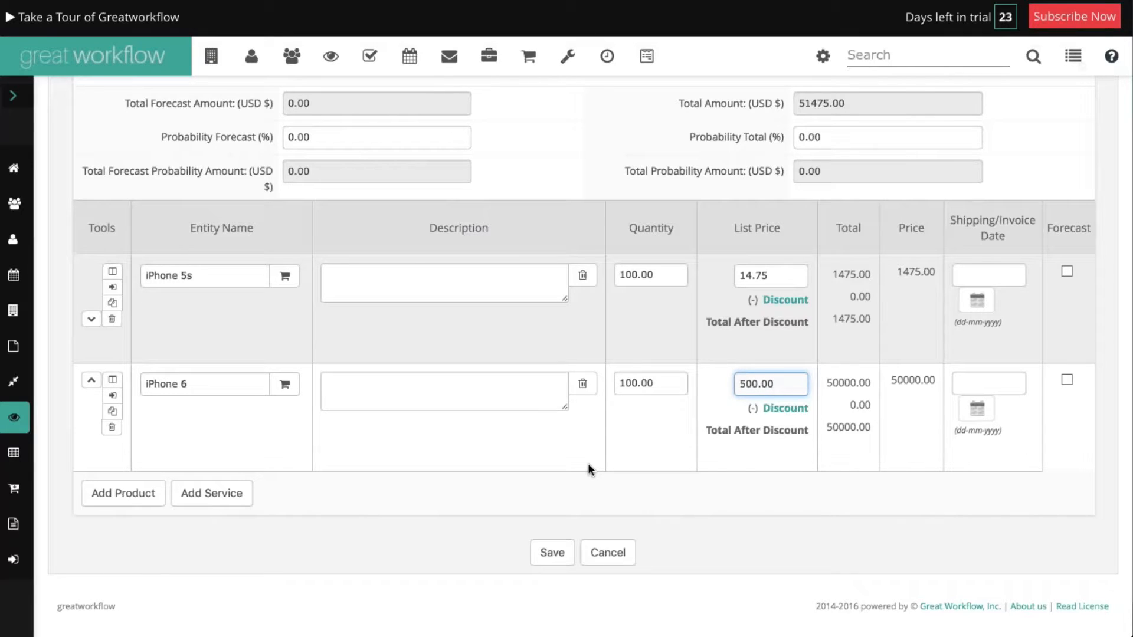
{"action": "left_click", "coordinate": [1067, 380]}
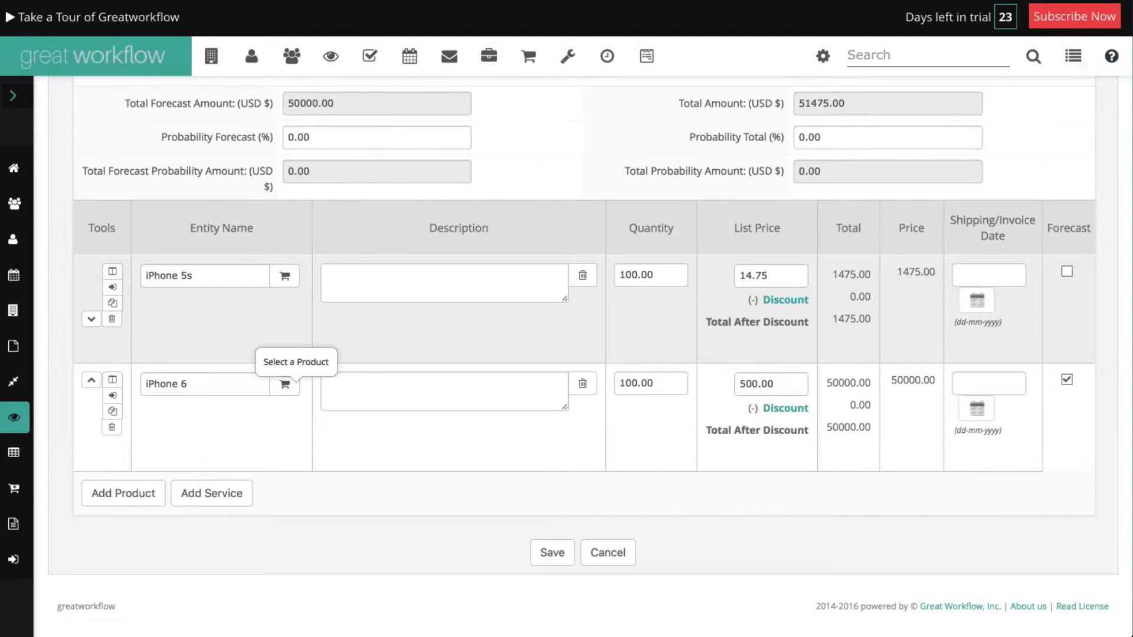
- Set the forecast probability to 80 percent and the total probability to 70 percent, and save the opportunity
{"action": "left_click", "coordinate": [289, 136]}
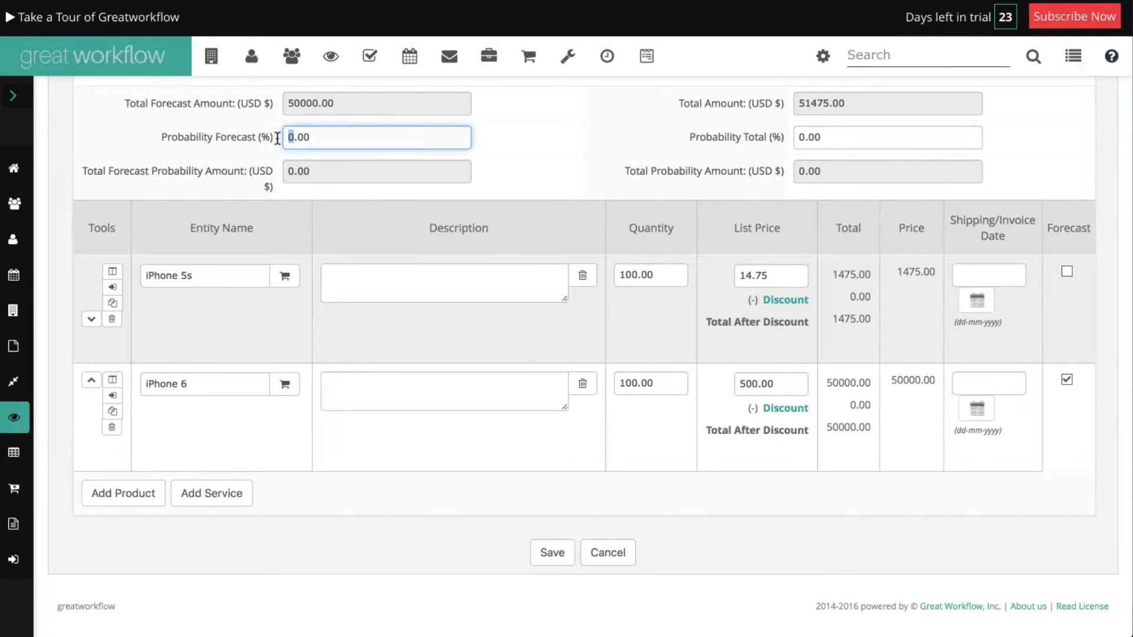
{"action": "type", "text": "80"}
{"action": "left_click", "coordinate": [820, 136]}
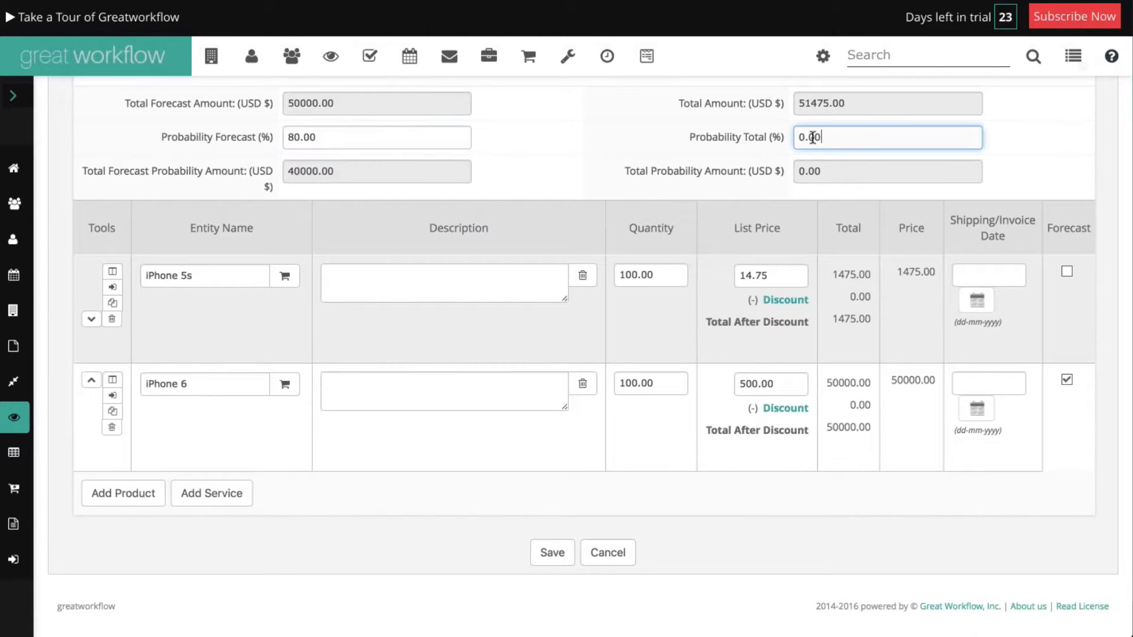
{"action": "type", "text": "70"}
{"action": "left_click", "coordinate": [585, 140]}
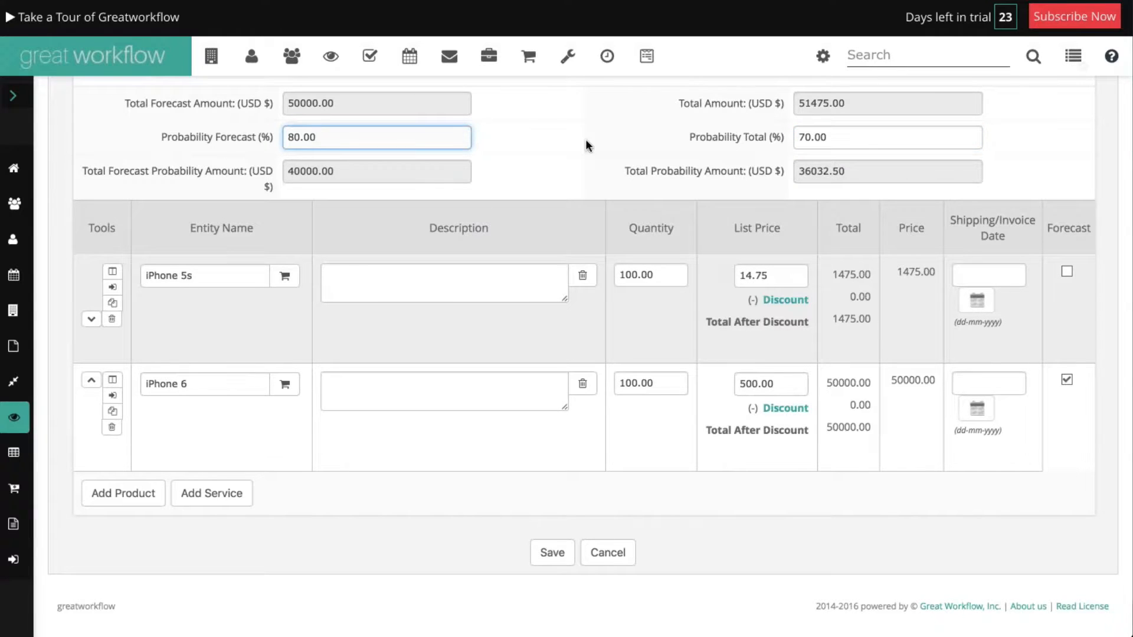
{"action": "left_click", "coordinate": [553, 553]}
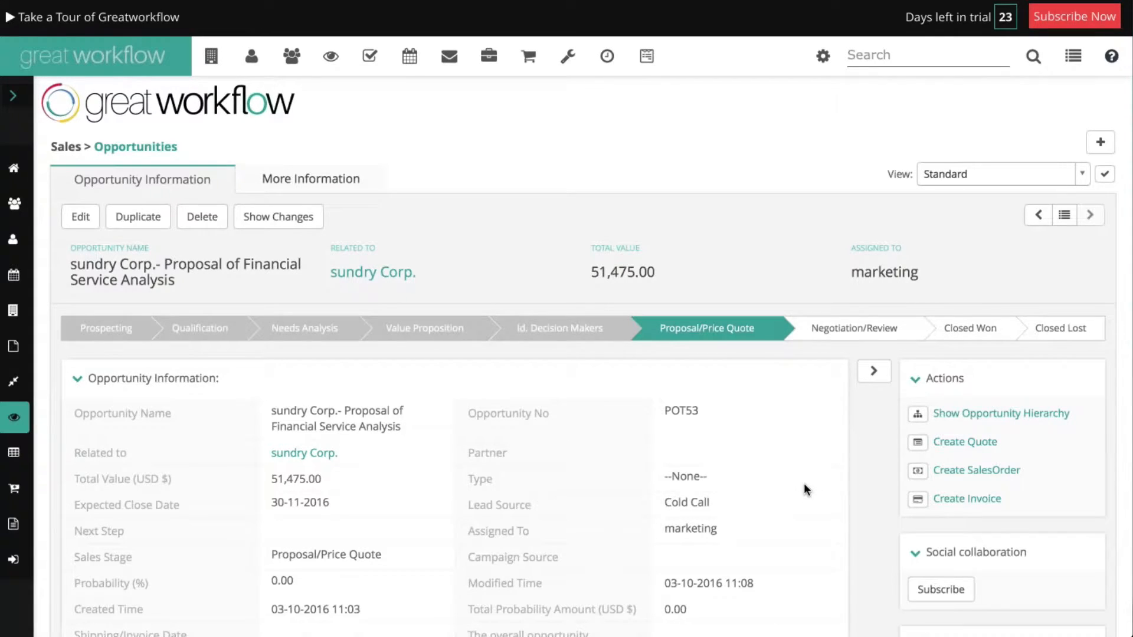
- Look over the opportunity's related records and return to its main information
{"action": "left_click", "coordinate": [331, 183]}
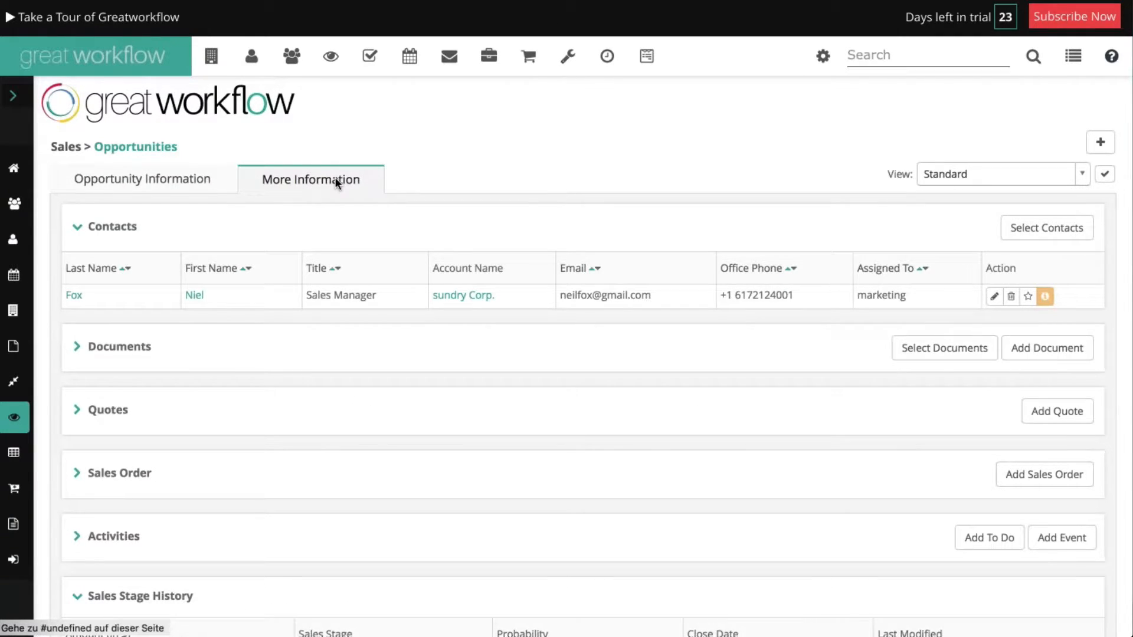
{"action": "left_click", "coordinate": [143, 179]}
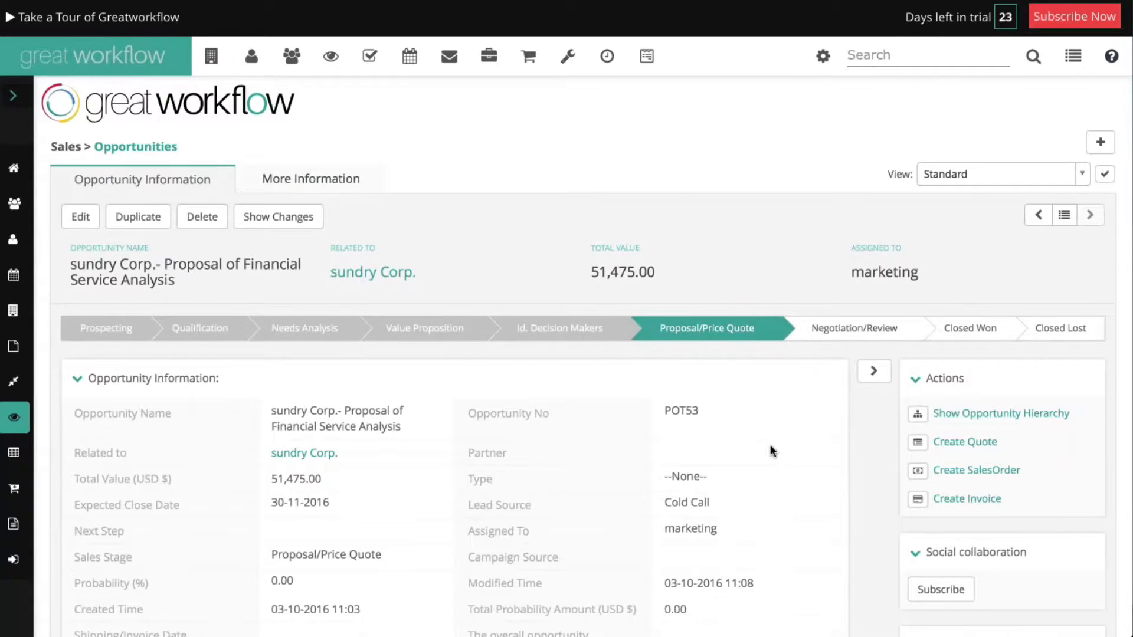
- Switch the opportunity's sales stage to Closed Won and back to Proposal/Price Quote
{"action": "scroll", "coordinate": [770, 449], "scroll_direction": "down", "scroll_amount": 2}
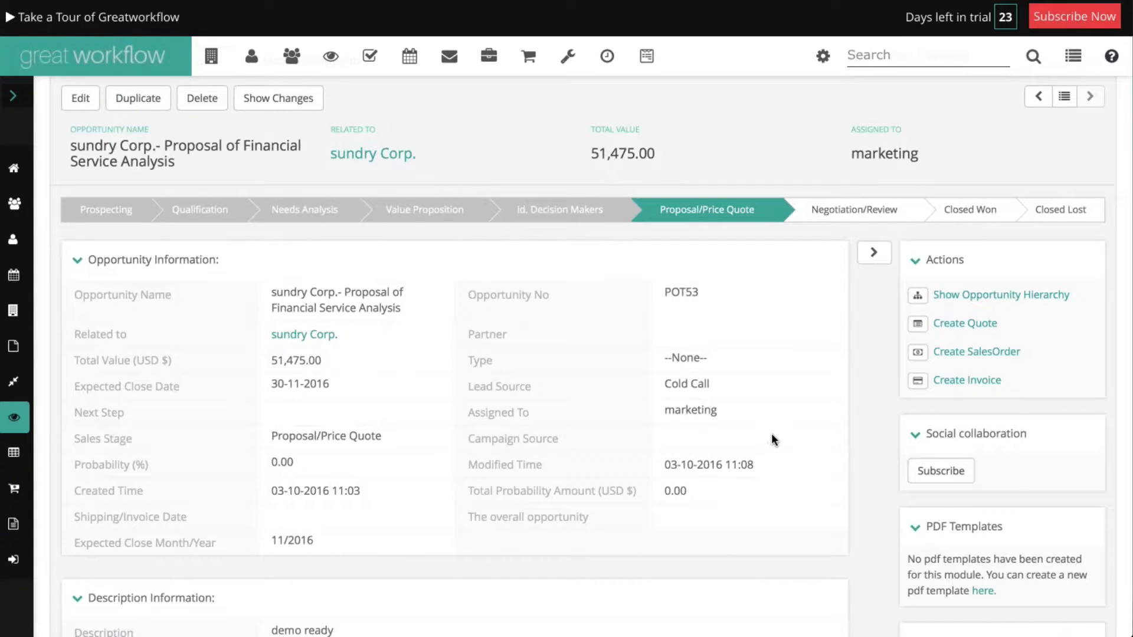
{"action": "left_click", "coordinate": [975, 215]}
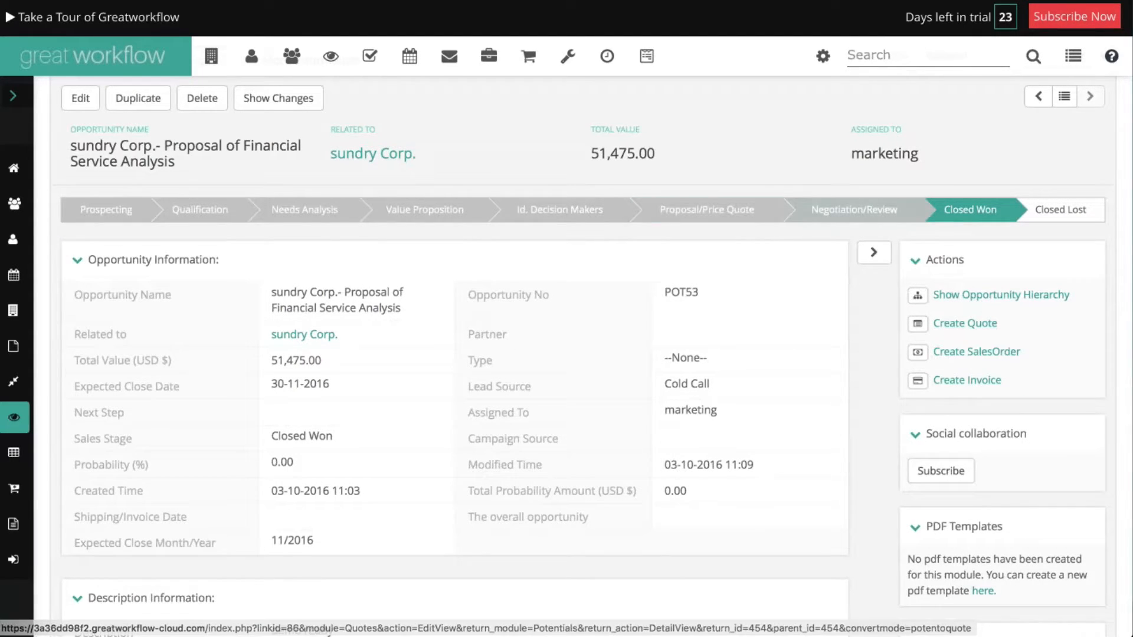
{"action": "left_click", "coordinate": [716, 211]}
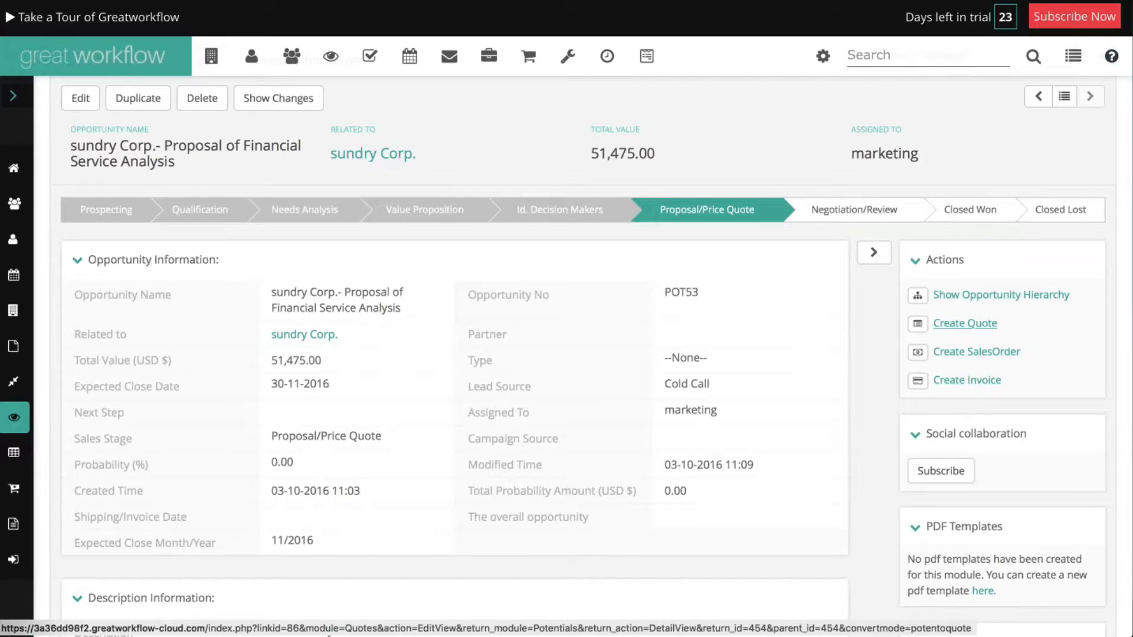
- Create a quote from the opportunity with the subject "Quote for Iphones", check its address and item details, and save it
{"action": "left_click", "coordinate": [965, 323]}
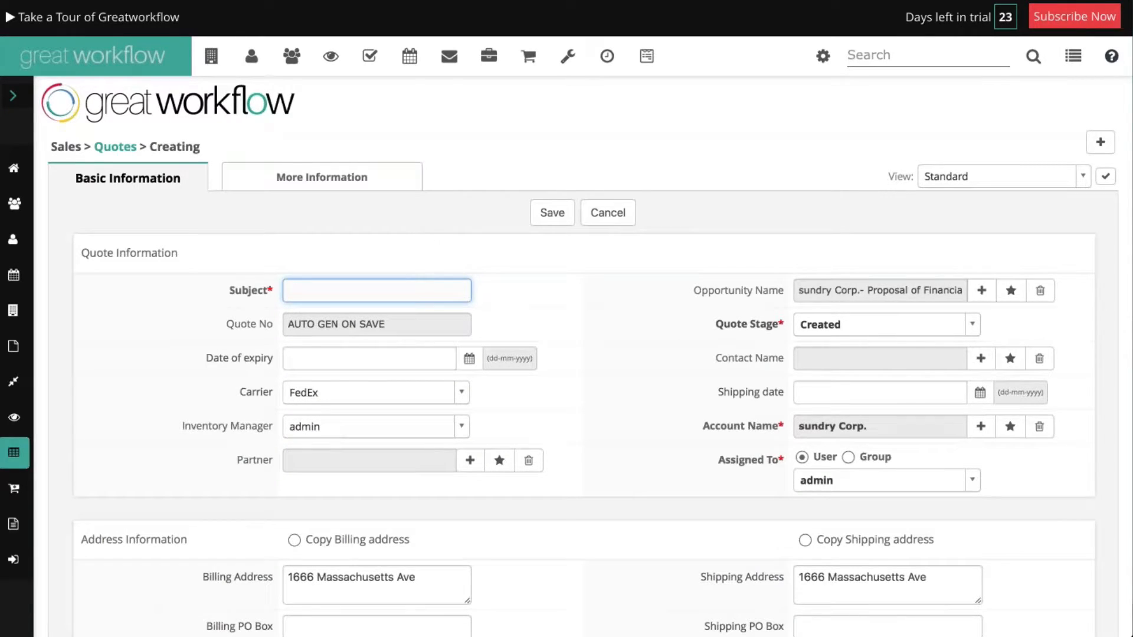
{"action": "type", "text": "Quote for Iphones"}
{"action": "left_click", "coordinate": [624, 408]}
{"action": "scroll", "coordinate": [624, 409], "scroll_direction": "down", "scroll_amount": 12}
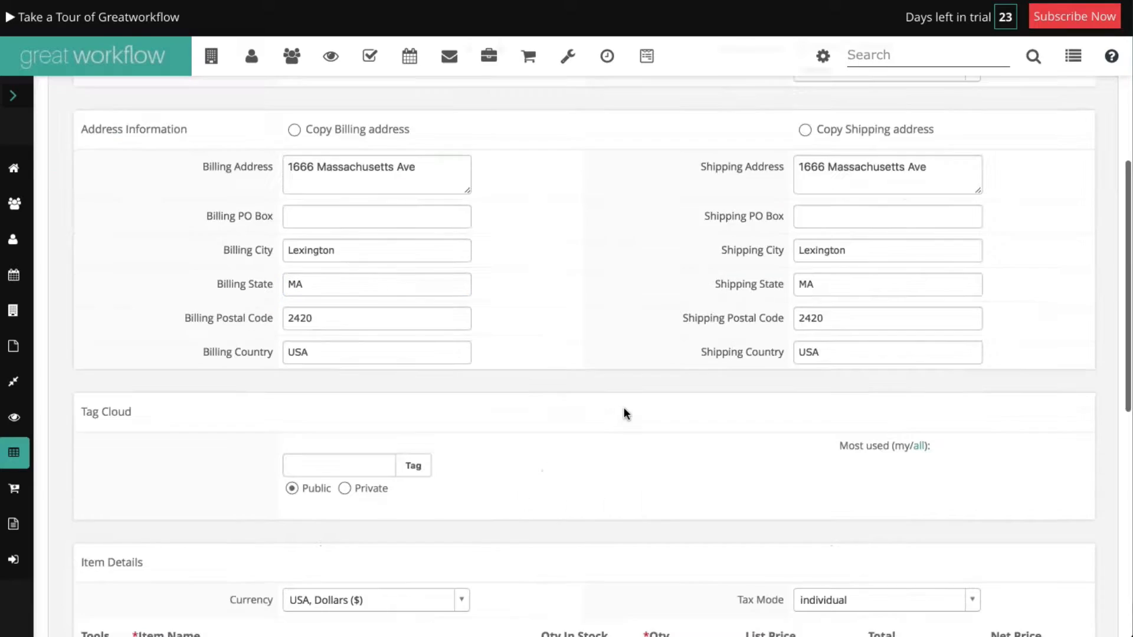
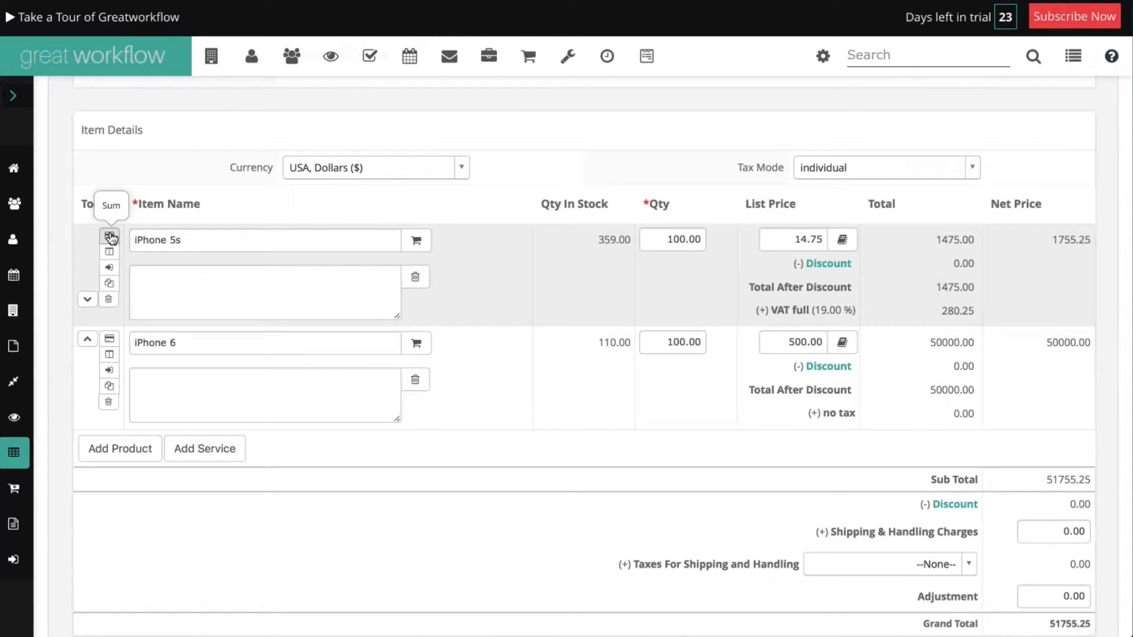
{"action": "scroll", "coordinate": [508, 281], "scroll_direction": "down", "scroll_amount": 3}
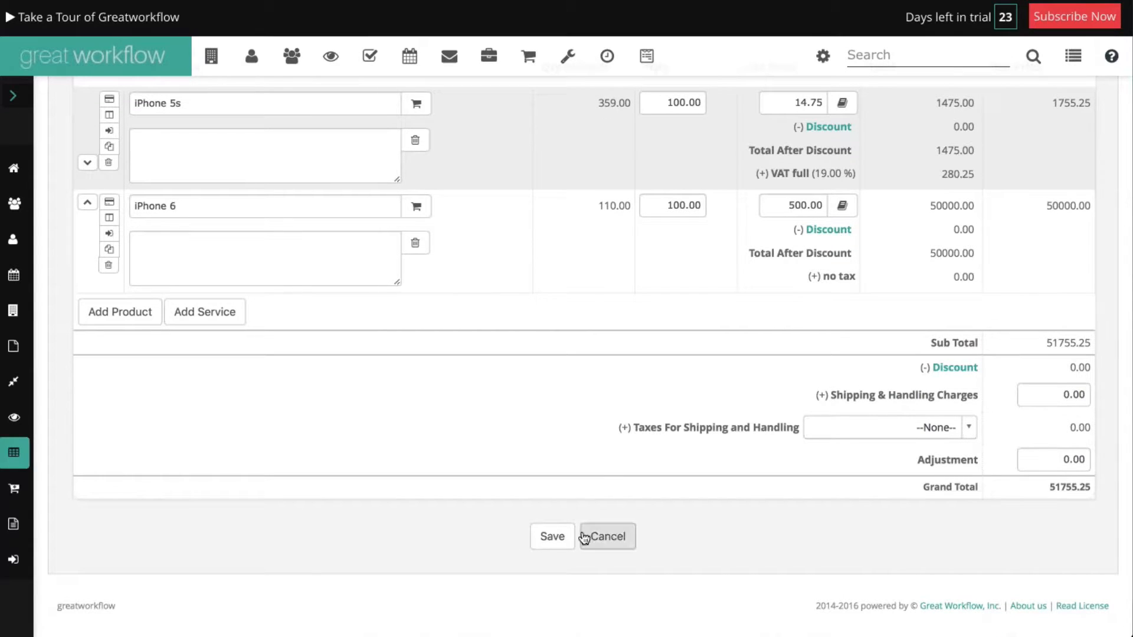
{"action": "left_click", "coordinate": [551, 536]}
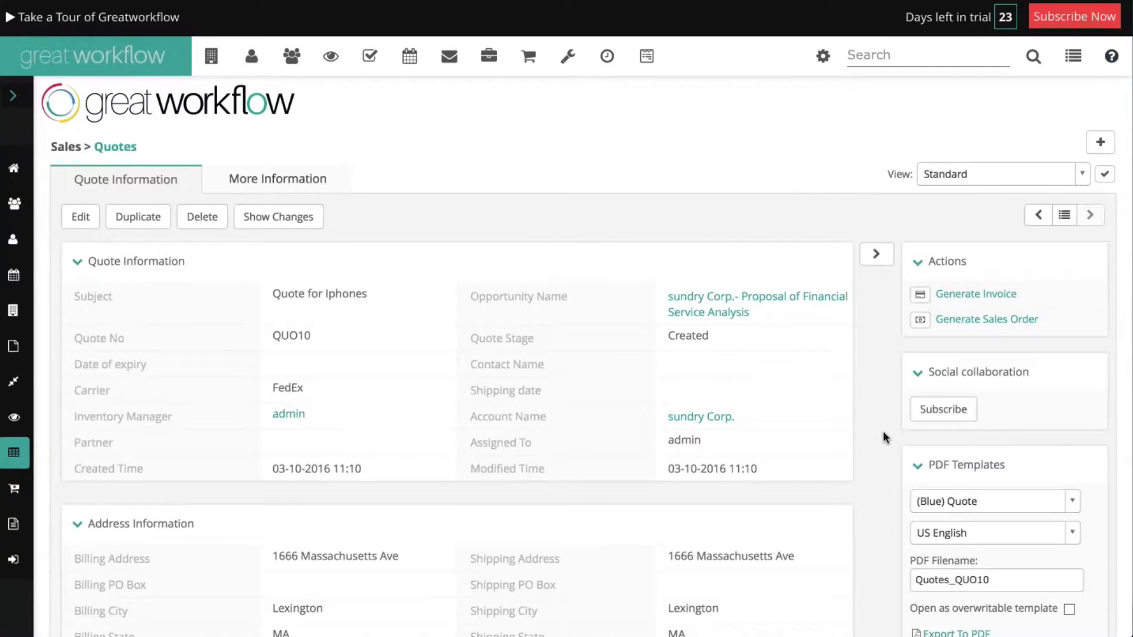
- Open the downloaded quote PDF Quotes_QUO10-3.pdf, read through its pages, and close it
{"action": "scroll", "coordinate": [882, 431], "scroll_direction": "down", "scroll_amount": 5}
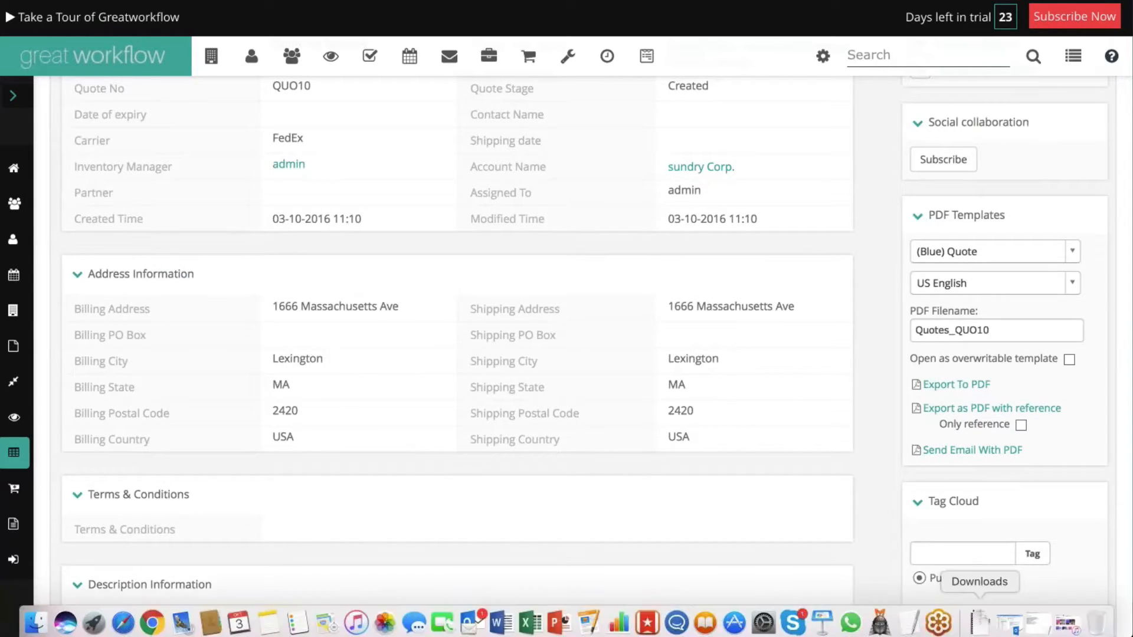
{"action": "left_click", "coordinate": [981, 627]}
{"action": "left_click", "coordinate": [910, 576]}
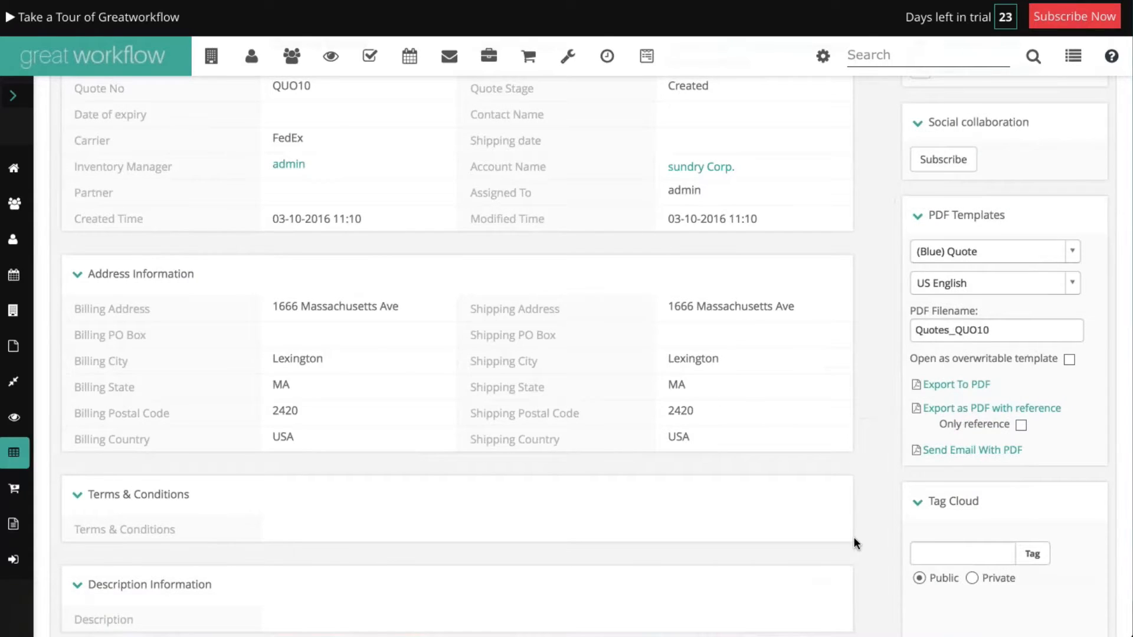
{"action": "scroll", "coordinate": [699, 405], "scroll_direction": "down", "scroll_amount": 10}
{"action": "scroll", "coordinate": [699, 404], "scroll_direction": "down", "scroll_amount": 15}
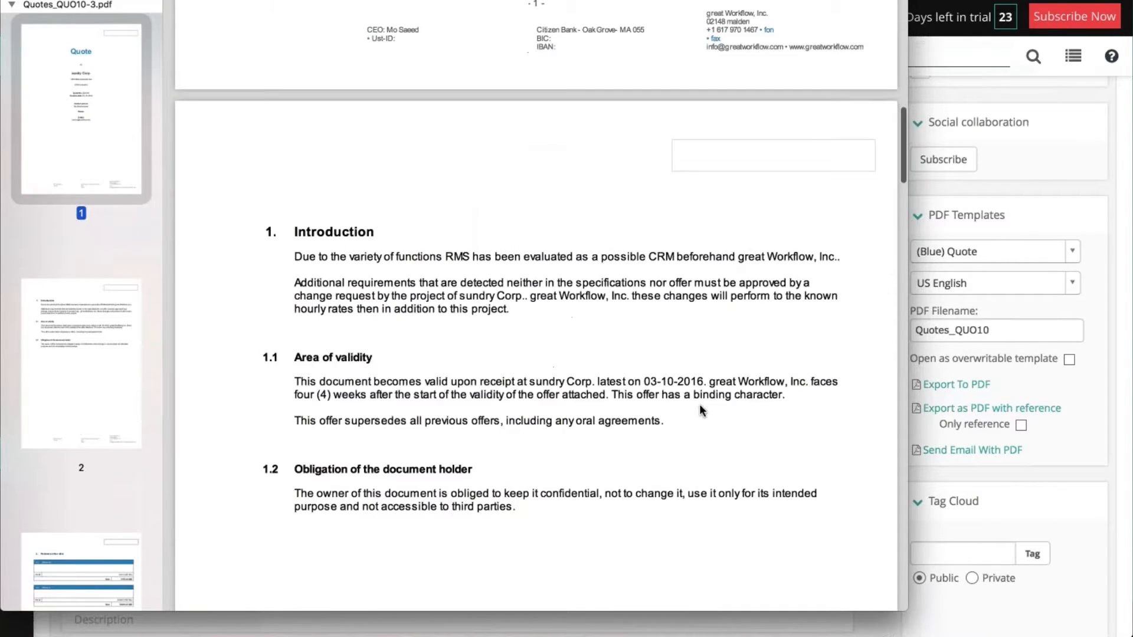
{"action": "scroll", "coordinate": [699, 409], "scroll_direction": "down", "scroll_amount": 20}
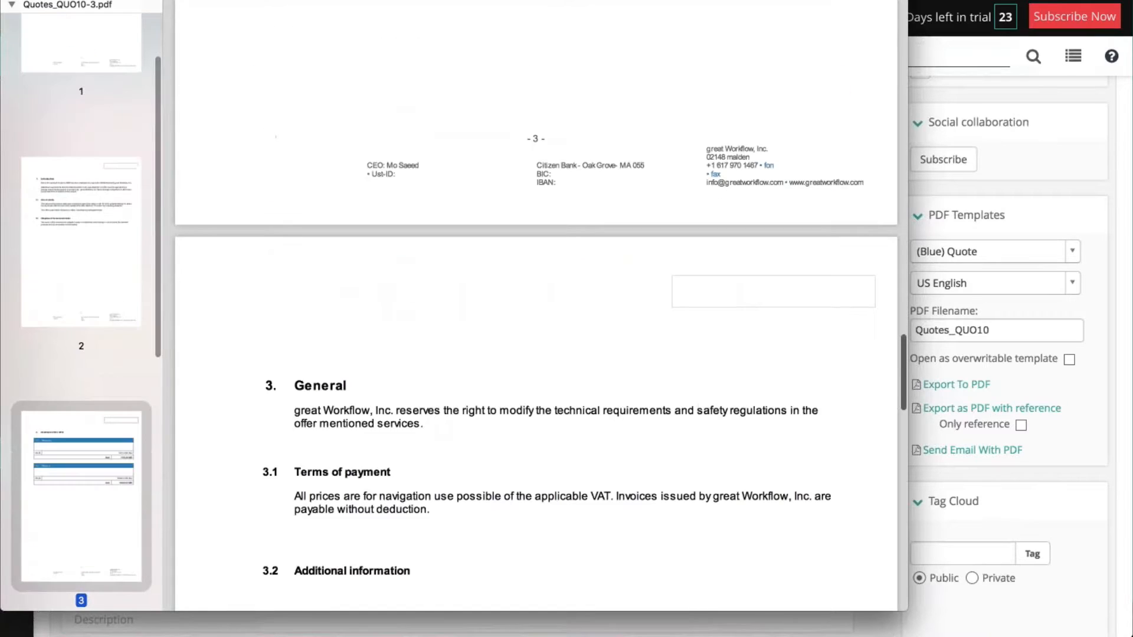
{"action": "scroll", "coordinate": [701, 406], "scroll_direction": "up", "scroll_amount": 20}
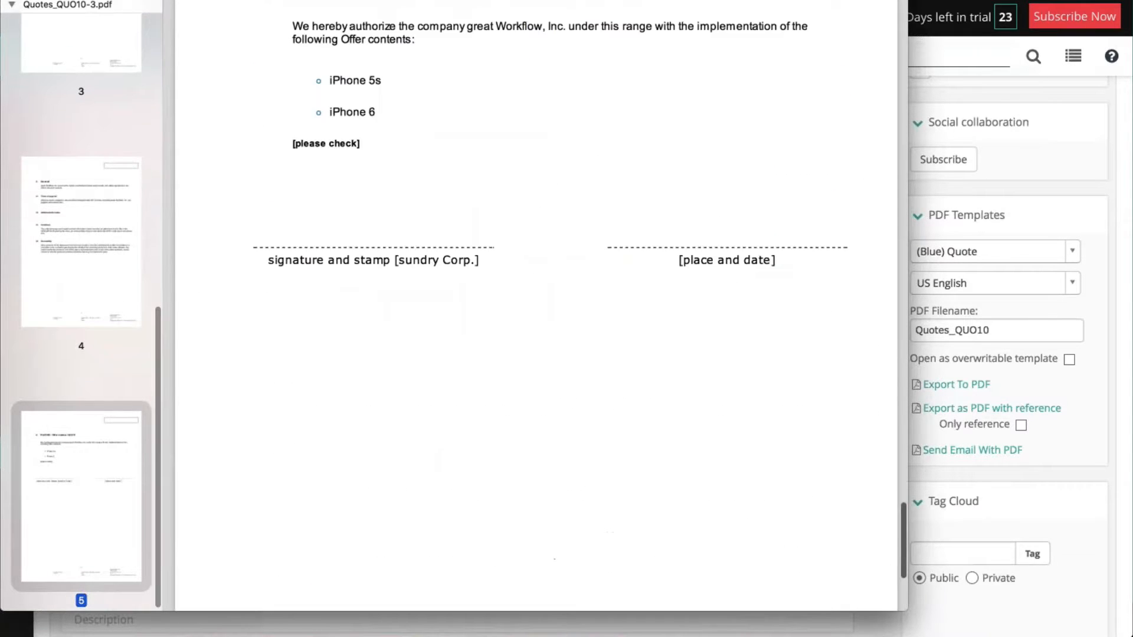
{"action": "scroll", "coordinate": [701, 406], "scroll_direction": "up", "scroll_amount": 12}
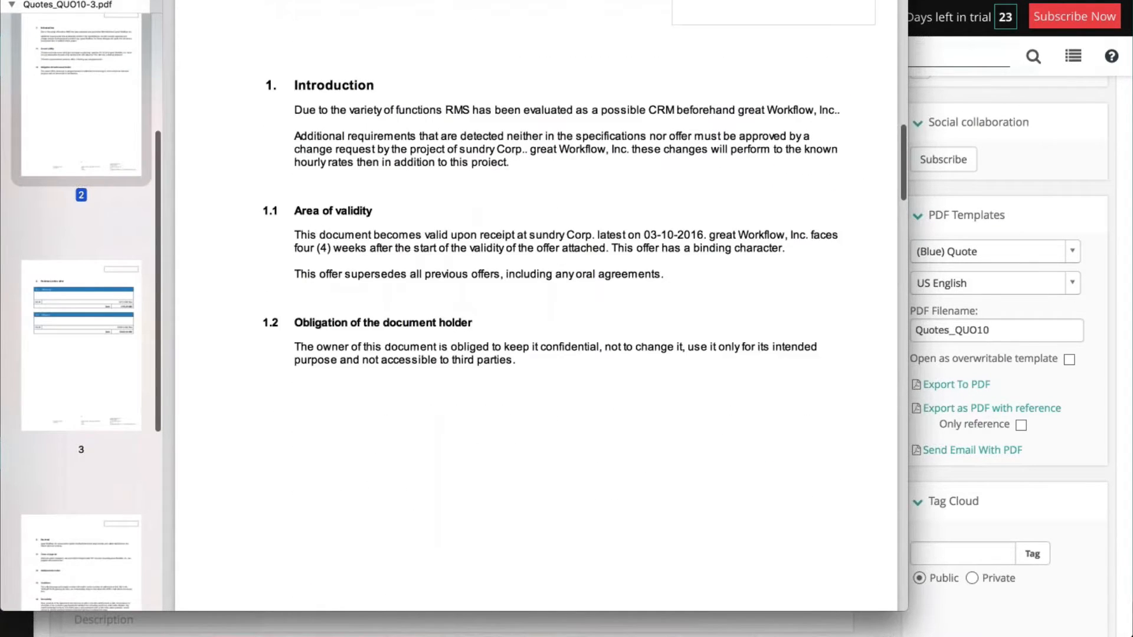
{"action": "key", "text": "super+w"}
- Enable the overwritable template option for the quote's PDF and export it so the template opens for editing
{"action": "scroll", "coordinate": [772, 355], "scroll_direction": "up", "scroll_amount": 2}
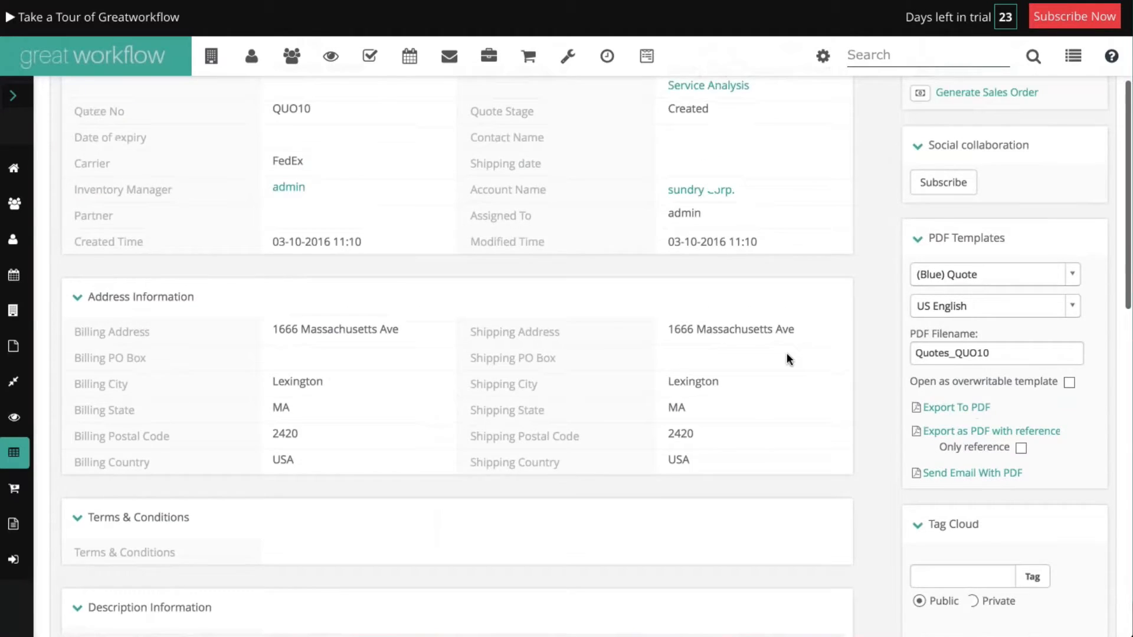
{"action": "left_click", "coordinate": [1071, 426]}
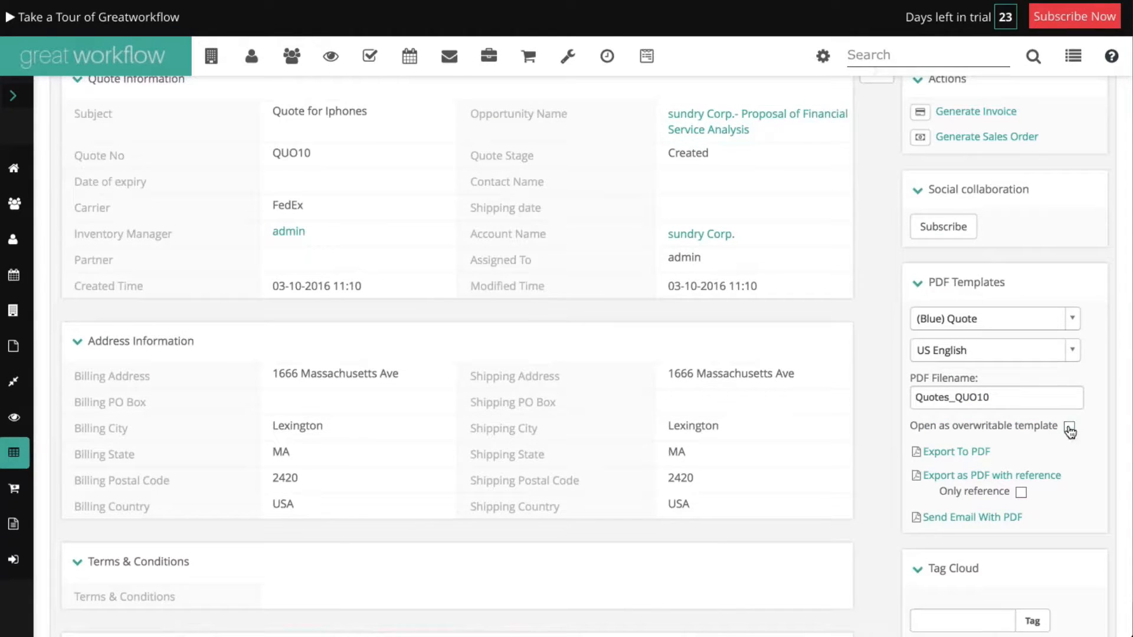
{"action": "left_click", "coordinate": [964, 452]}
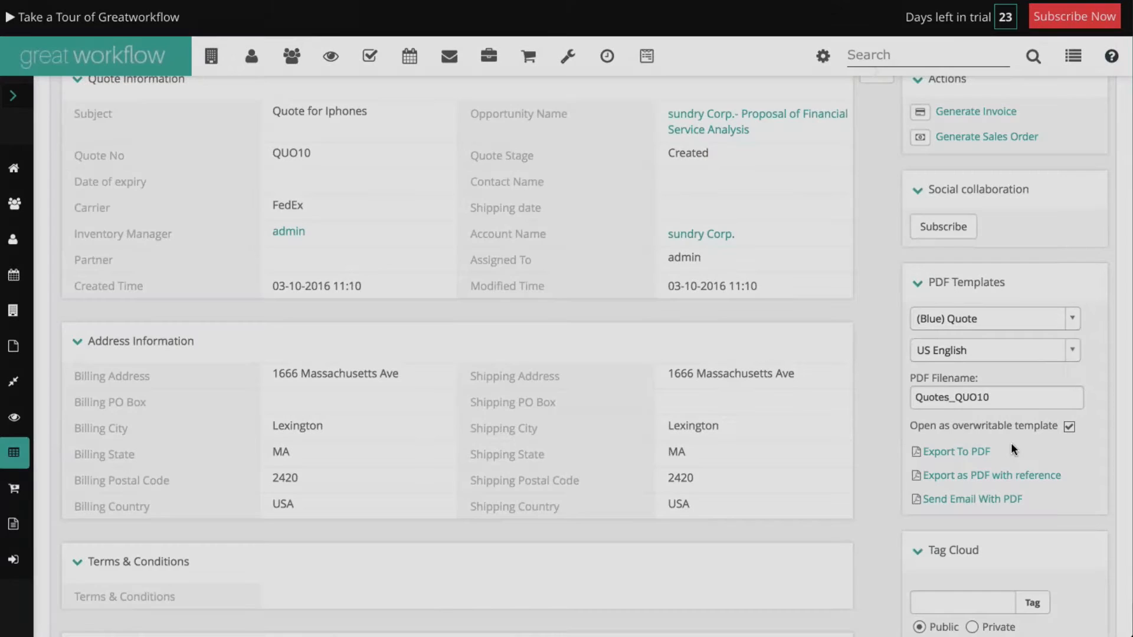
- Insert the line "akSFJÖLakslöfjalsökFÖLK aölskf kaÖSKF ÖL aöf" after the first Introduction paragraph in the template body
{"action": "scroll", "coordinate": [231, 401], "scroll_direction": "down", "scroll_amount": 10}
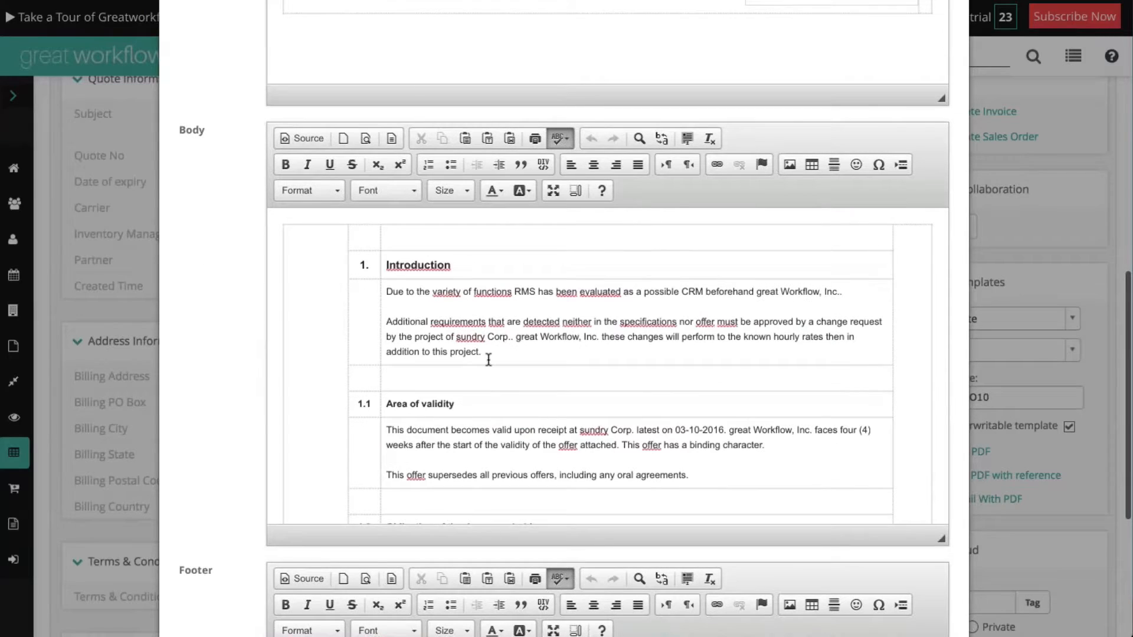
{"action": "left_click", "coordinate": [531, 351]}
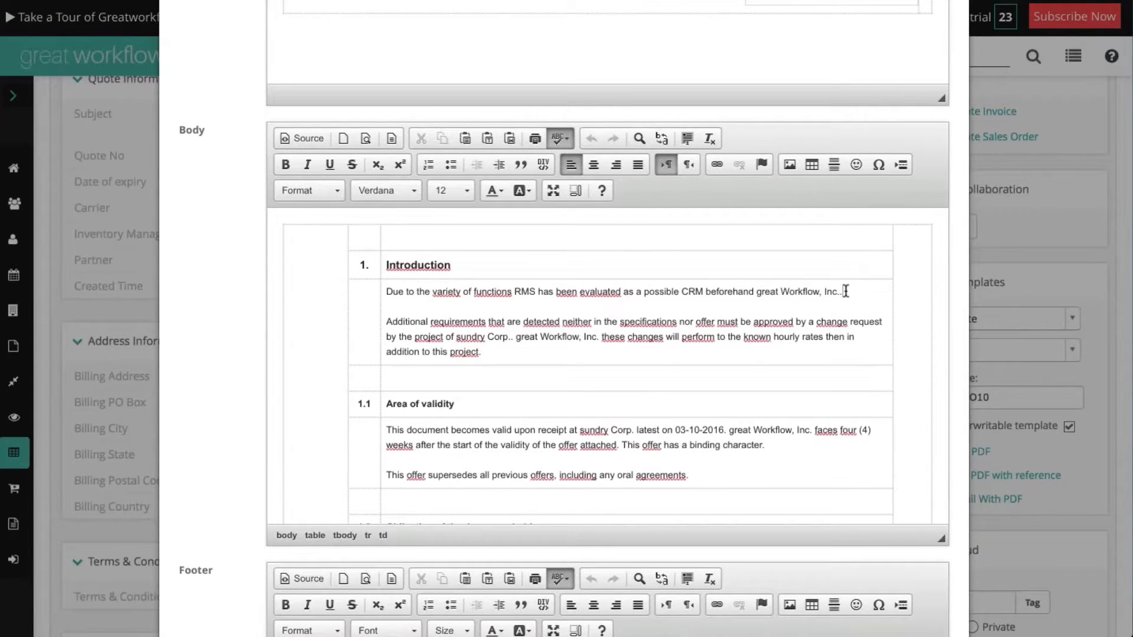
{"action": "left_click", "coordinate": [846, 291]}
{"action": "key", "text": "Return"}
{"action": "key", "text": "Return"}
{"action": "key", "text": "Return"}
{"action": "type", "text": "akSFJÖLakslöfjalsökFÖLK aölskf kaÖSKF ÖL aöf"}
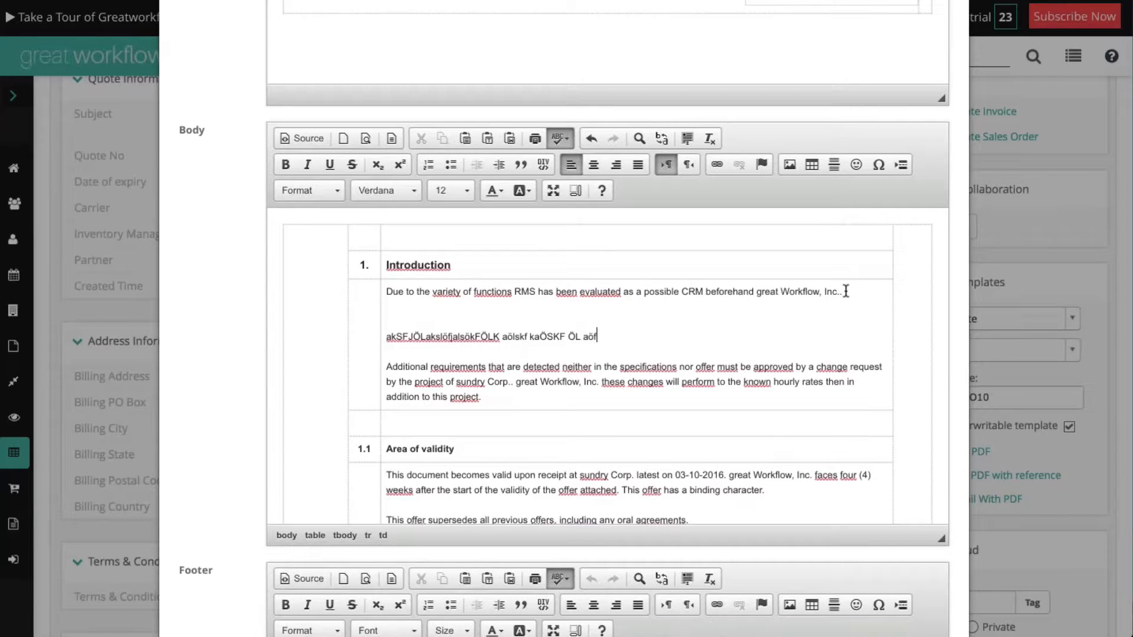
- Generate the quote PDF from the edited template
{"action": "scroll", "coordinate": [197, 321], "scroll_direction": "down", "scroll_amount": 5}
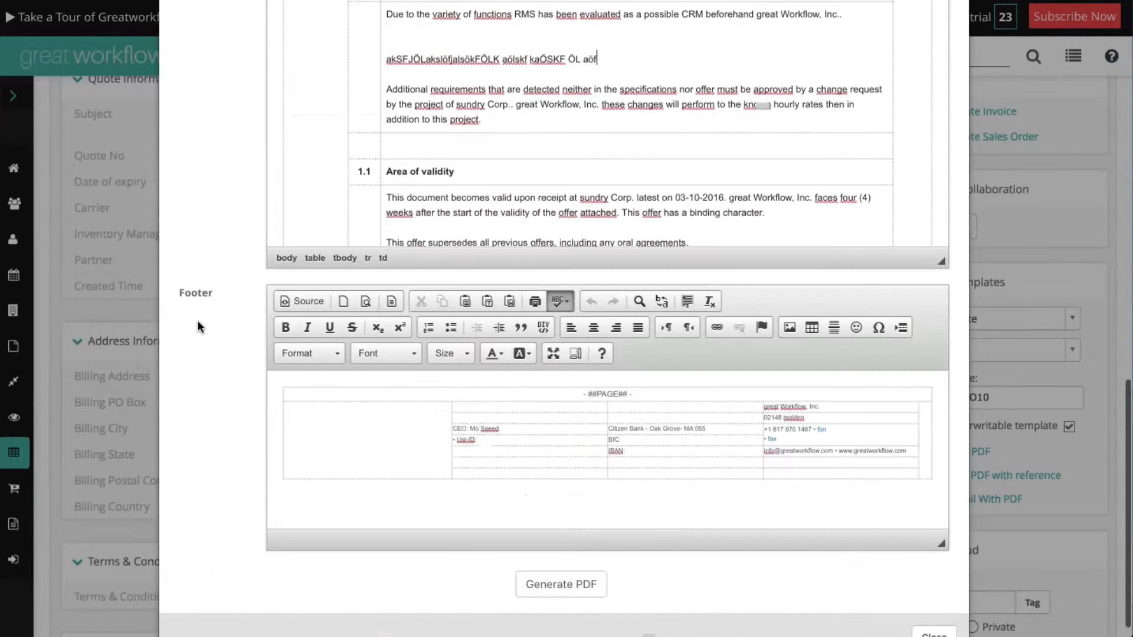
{"action": "scroll", "coordinate": [197, 319], "scroll_direction": "down", "scroll_amount": 1}
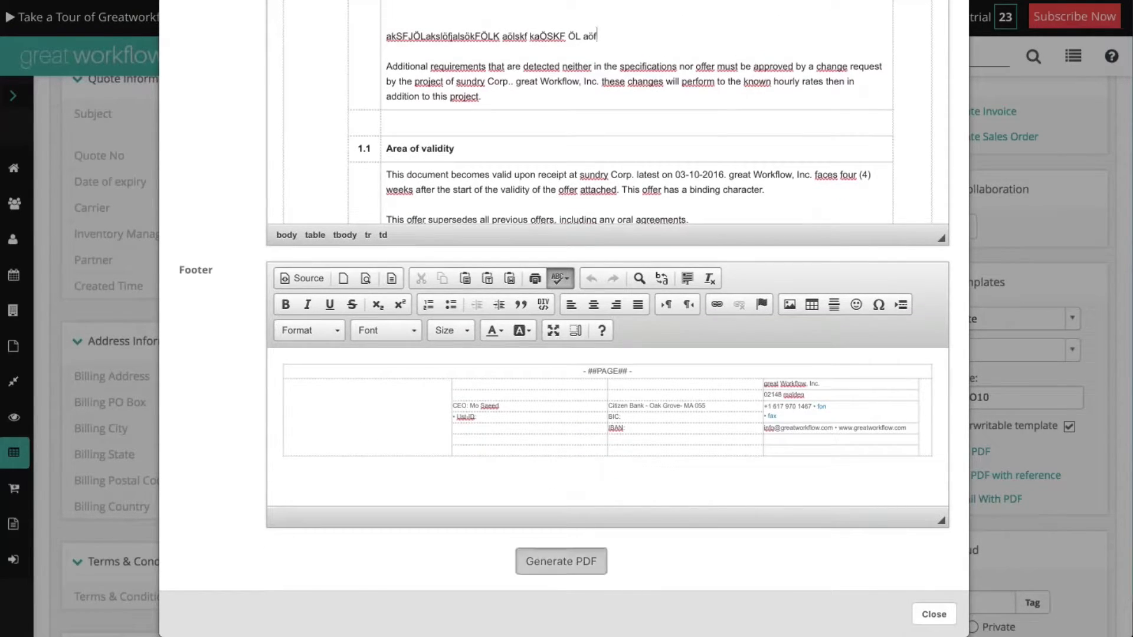
{"action": "left_click", "coordinate": [590, 569]}
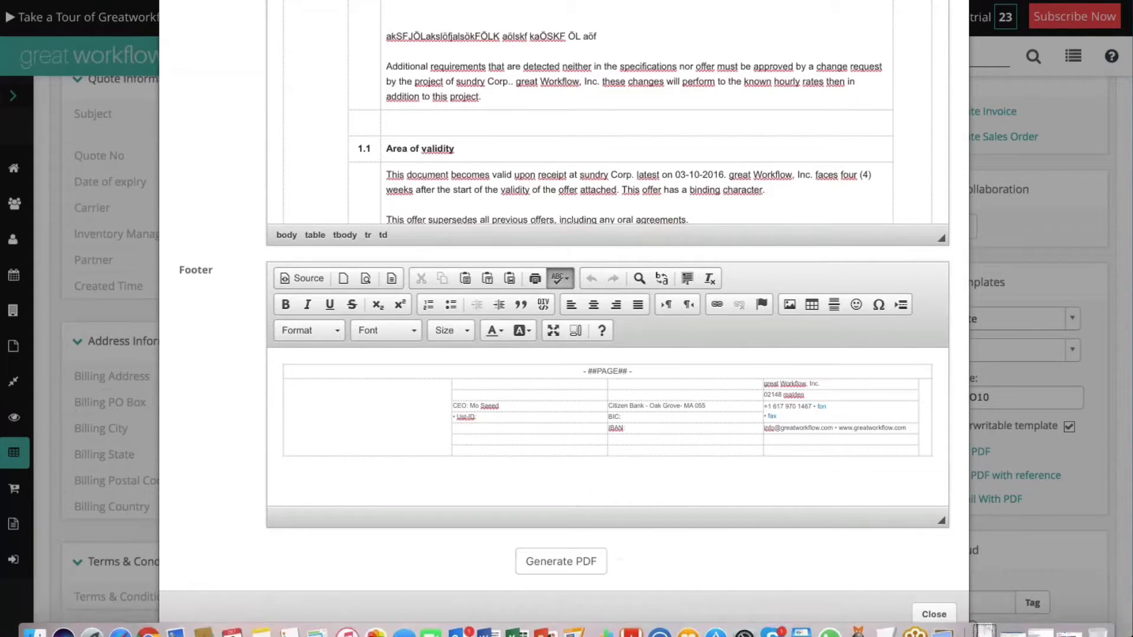
- Open the generated Quotes_QUO10-4.pdf, check the added line under Introduction, and close both the document and the template editor
{"action": "left_click", "coordinate": [984, 628]}
{"action": "left_click", "coordinate": [987, 580]}
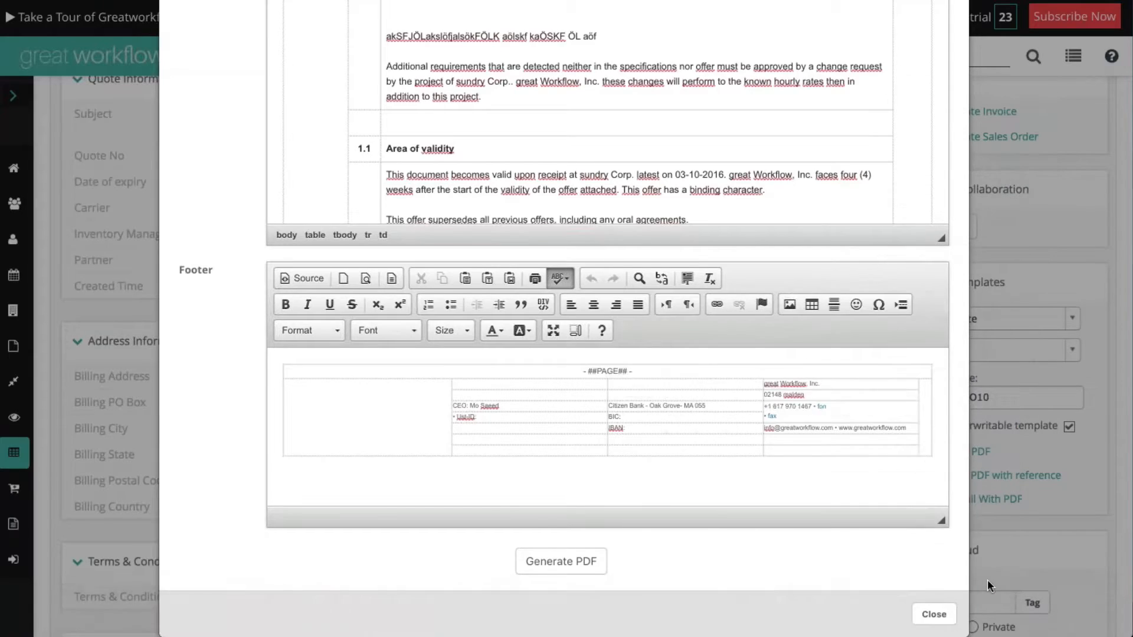
{"action": "scroll", "coordinate": [767, 352], "scroll_direction": "down", "scroll_amount": 10}
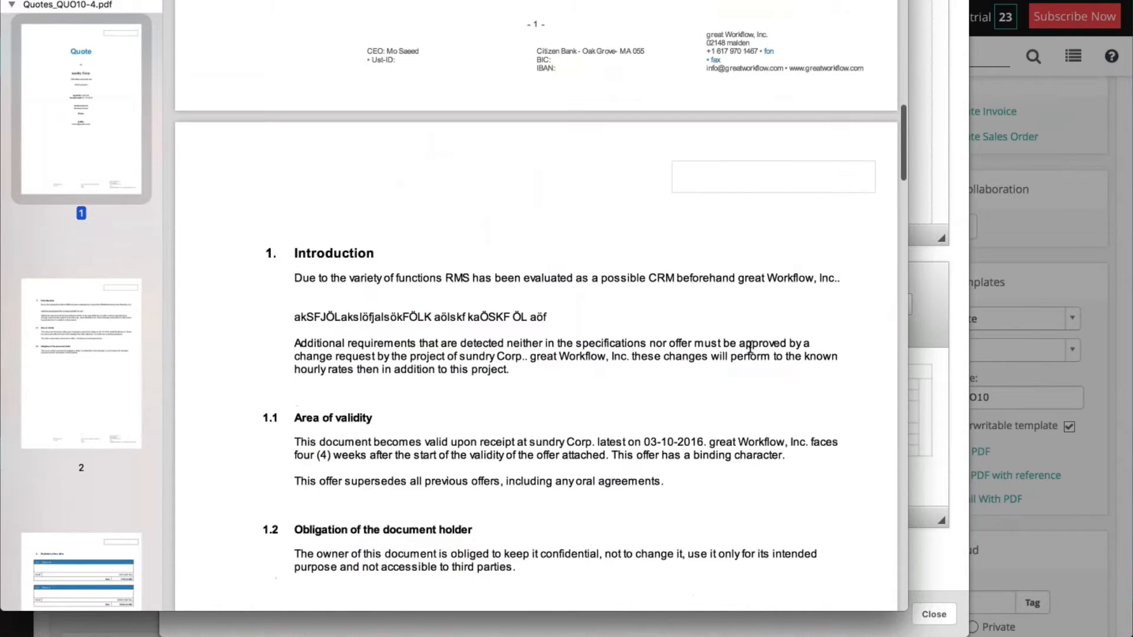
{"action": "scroll", "coordinate": [749, 348], "scroll_direction": "down", "scroll_amount": 3}
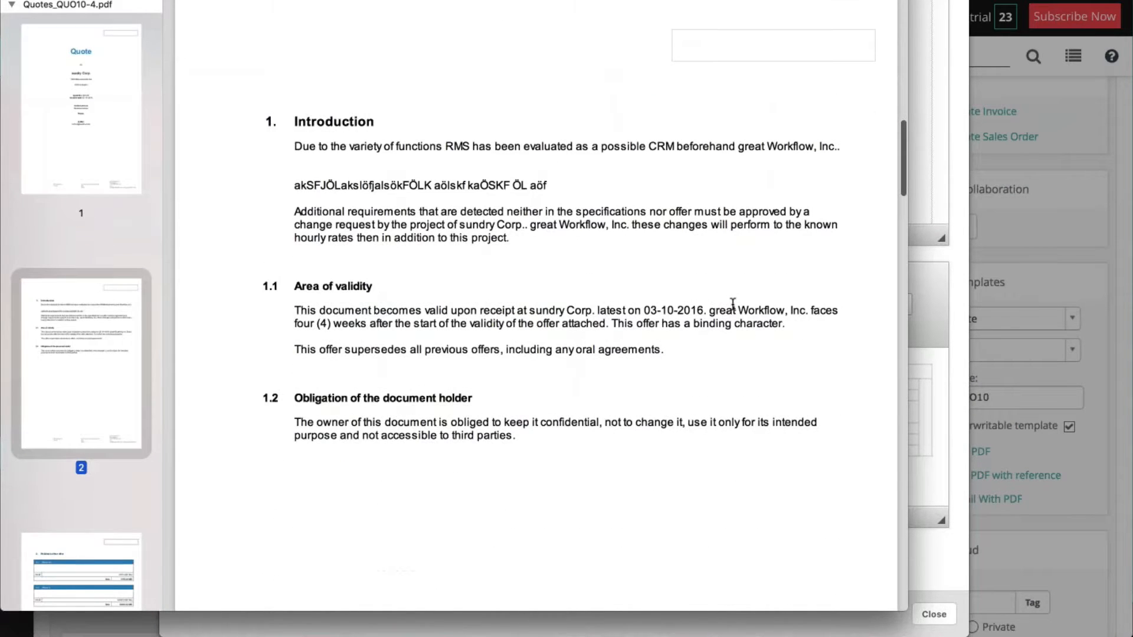
{"action": "triple_click", "coordinate": [275, 184]}
{"action": "scroll", "coordinate": [275, 185], "scroll_direction": "down", "scroll_amount": 1}
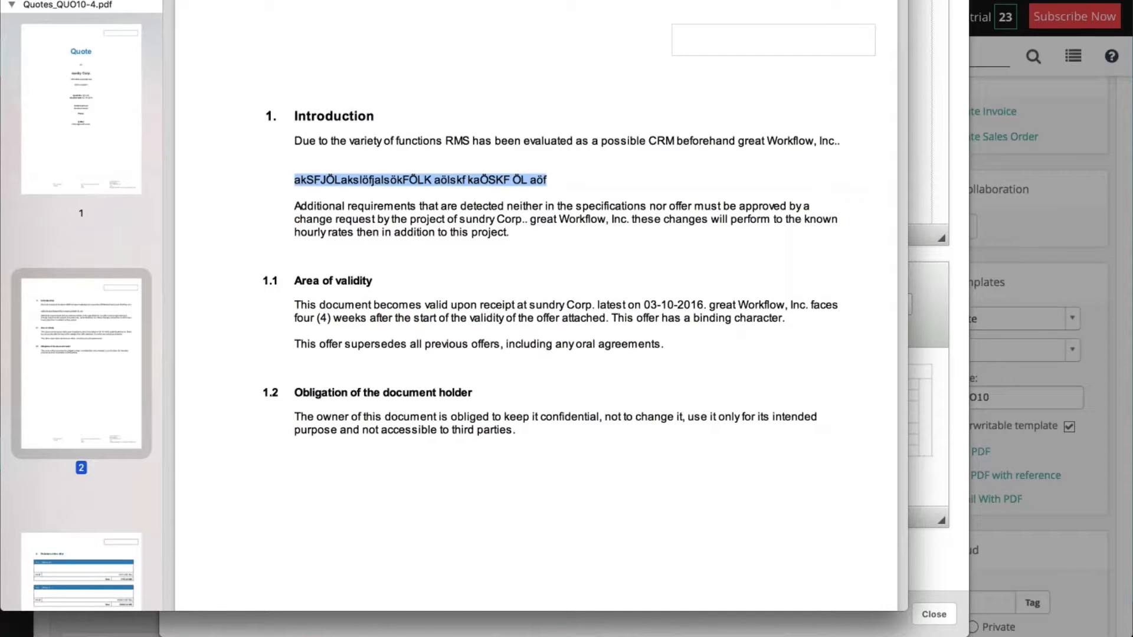
{"action": "key", "text": "super+q"}
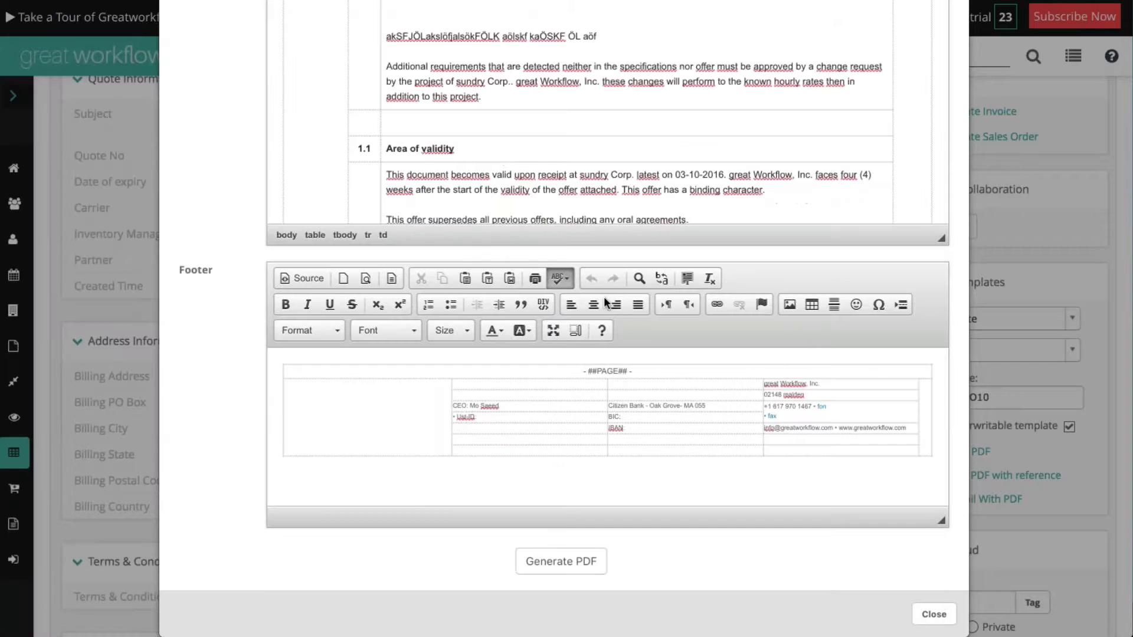
{"action": "left_click", "coordinate": [935, 615]}
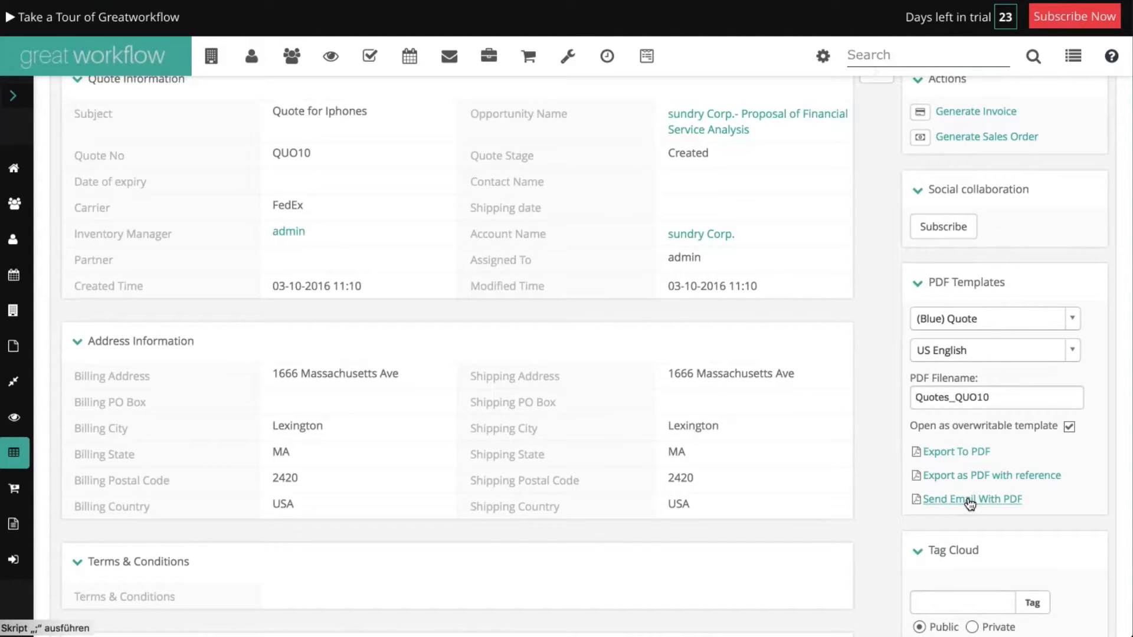
- Turn off the overwritable template option, open the email form with the quote PDF attached, and close it without sending
{"action": "left_click", "coordinate": [1069, 426]}
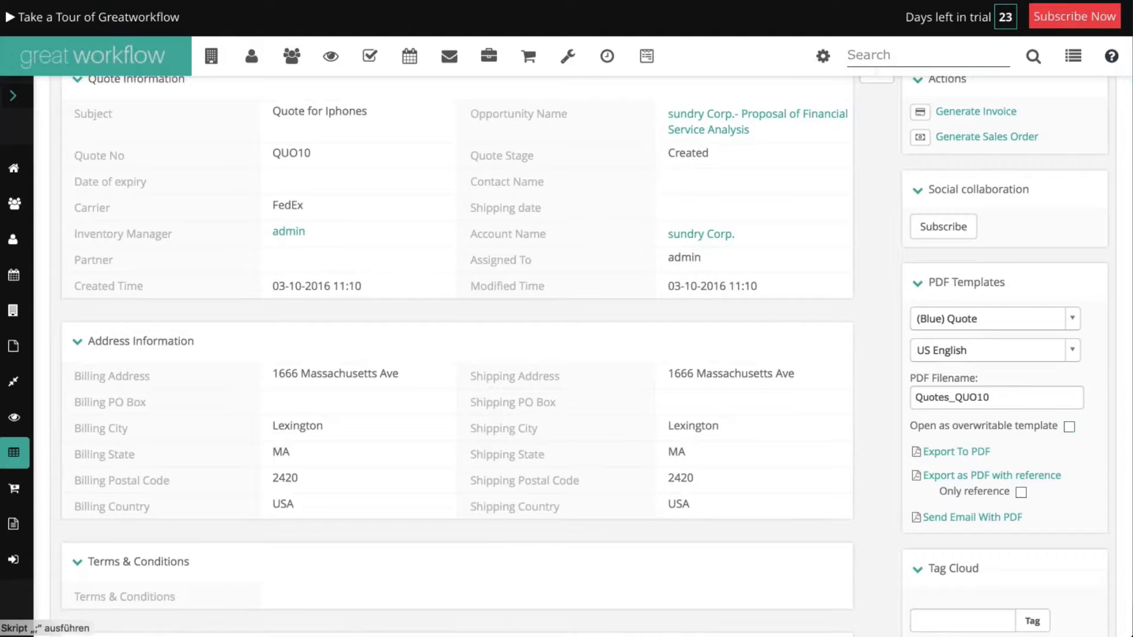
{"action": "left_click", "coordinate": [1003, 518]}
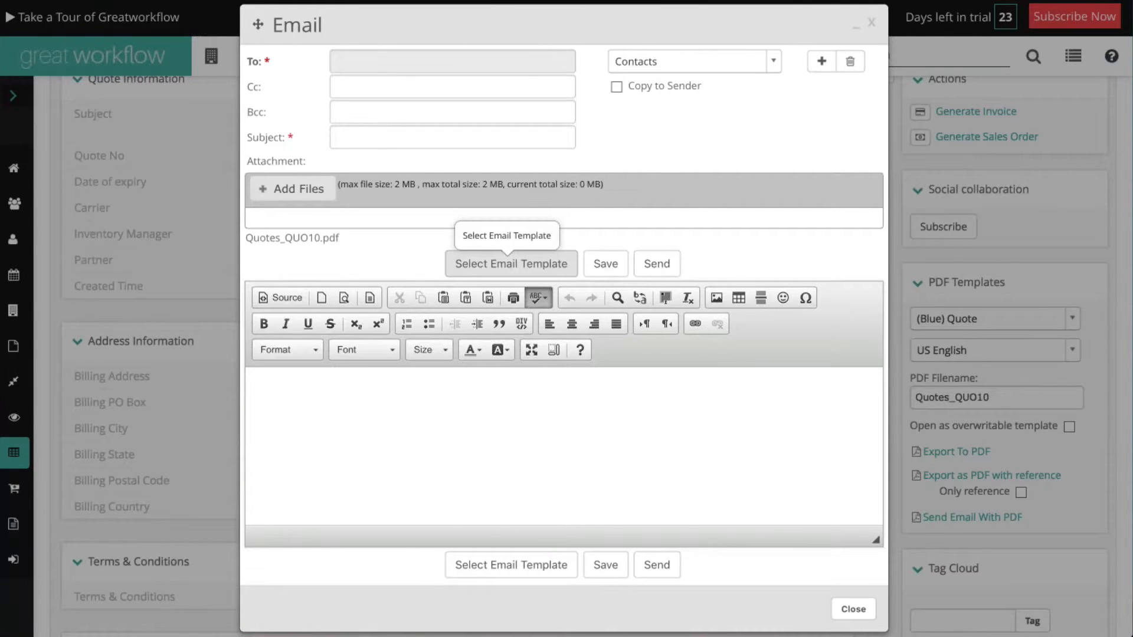
{"action": "left_click", "coordinate": [871, 23]}
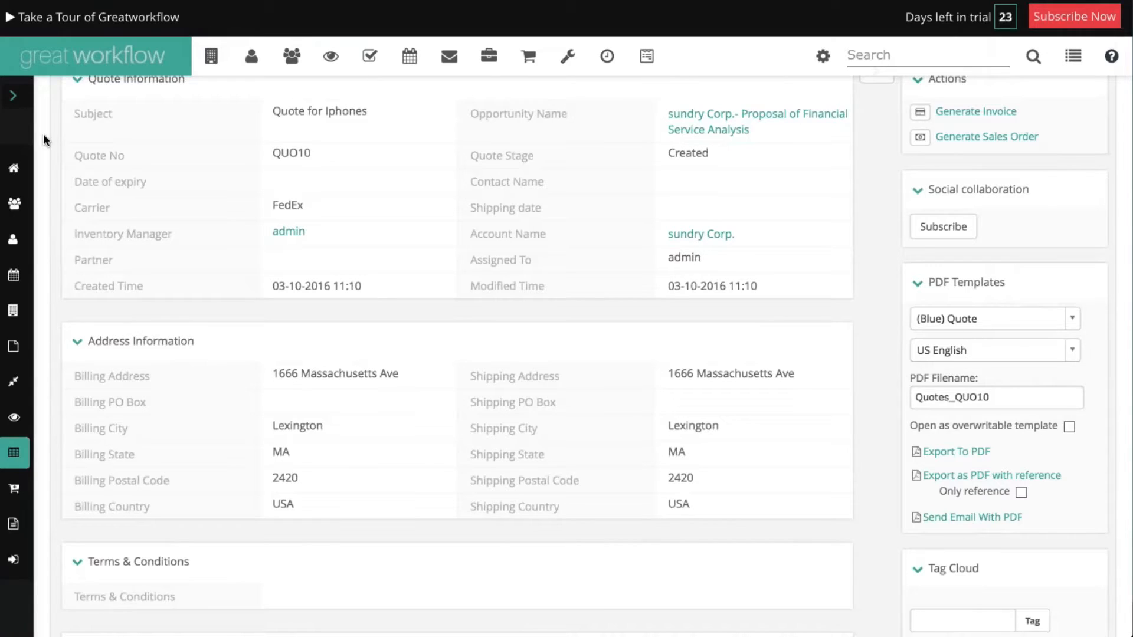
- Expand the side navigation and switch its module set from Sales to All
{"action": "left_click", "coordinate": [13, 96]}
{"action": "mouse_move", "coordinate": [146, 416]}
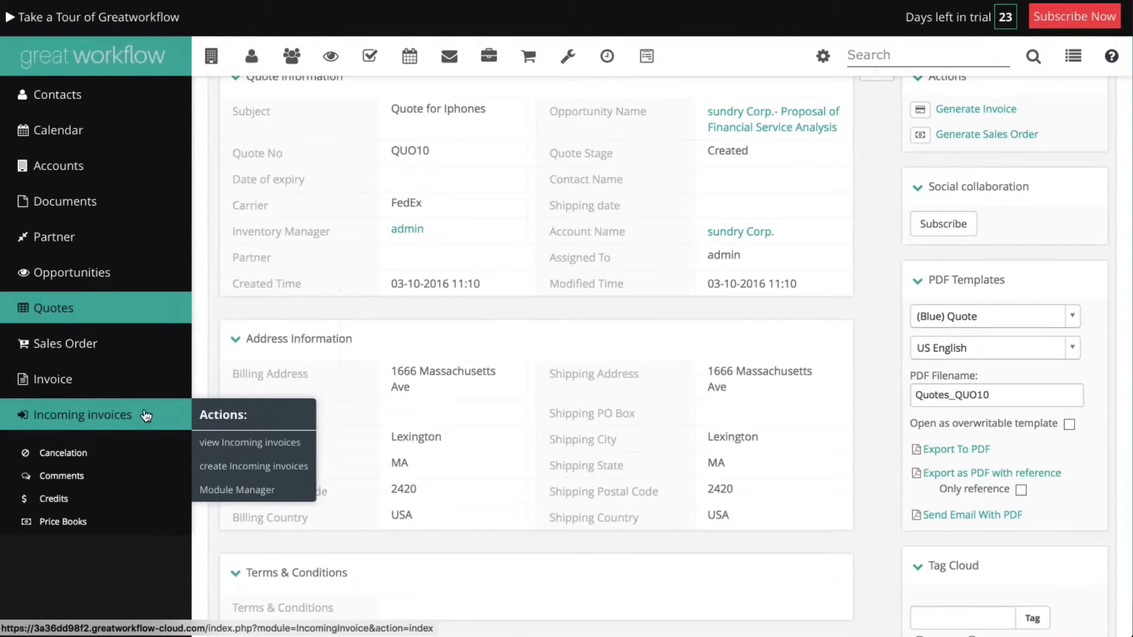
{"action": "scroll", "coordinate": [182, 168], "scroll_direction": "up", "scroll_amount": 3}
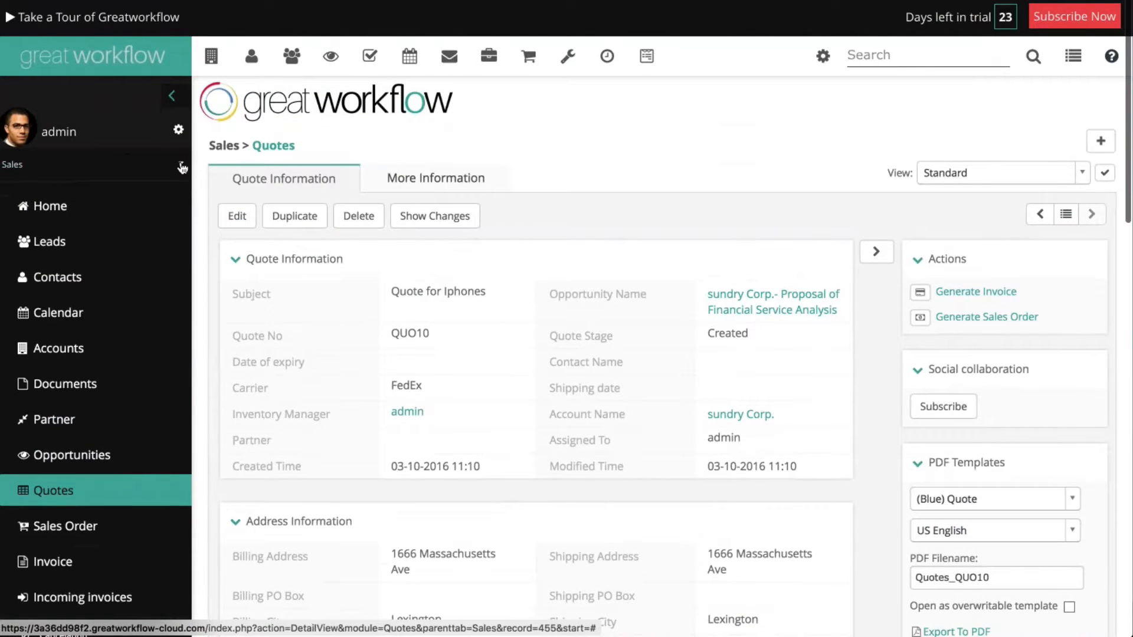
{"action": "left_click", "coordinate": [182, 168]}
{"action": "left_click", "coordinate": [94, 195]}
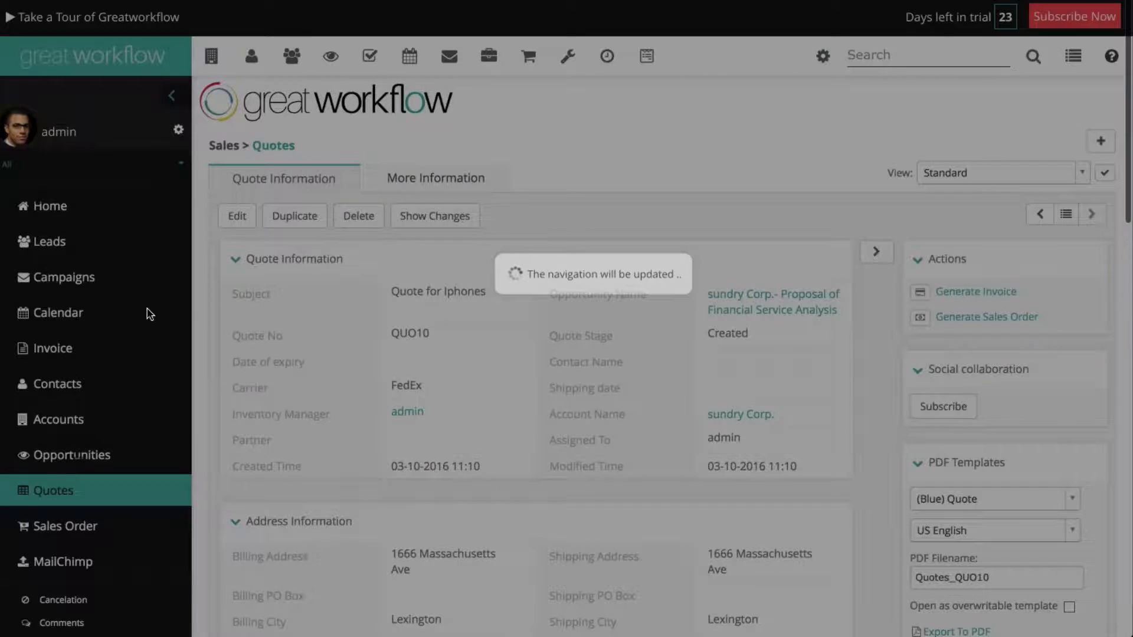
- Open the (Blue) Quote template from the PDF Templates module for editing
{"action": "scroll", "coordinate": [149, 314], "scroll_direction": "down", "scroll_amount": 5}
{"action": "scroll", "coordinate": [118, 295], "scroll_direction": "down", "scroll_amount": 4}
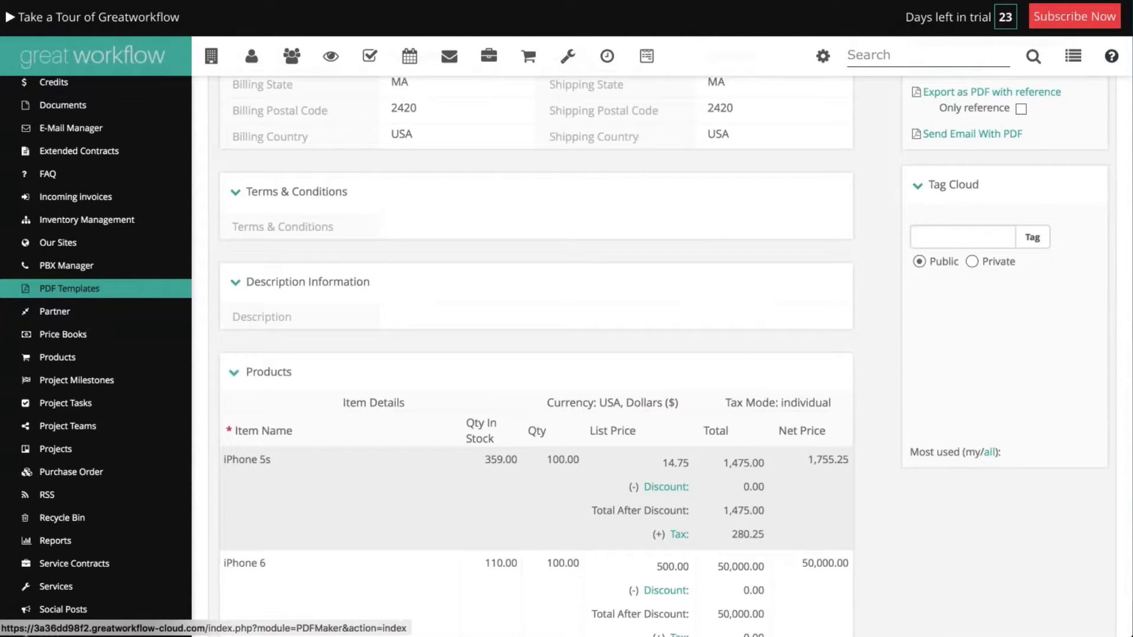
{"action": "left_click", "coordinate": [124, 296]}
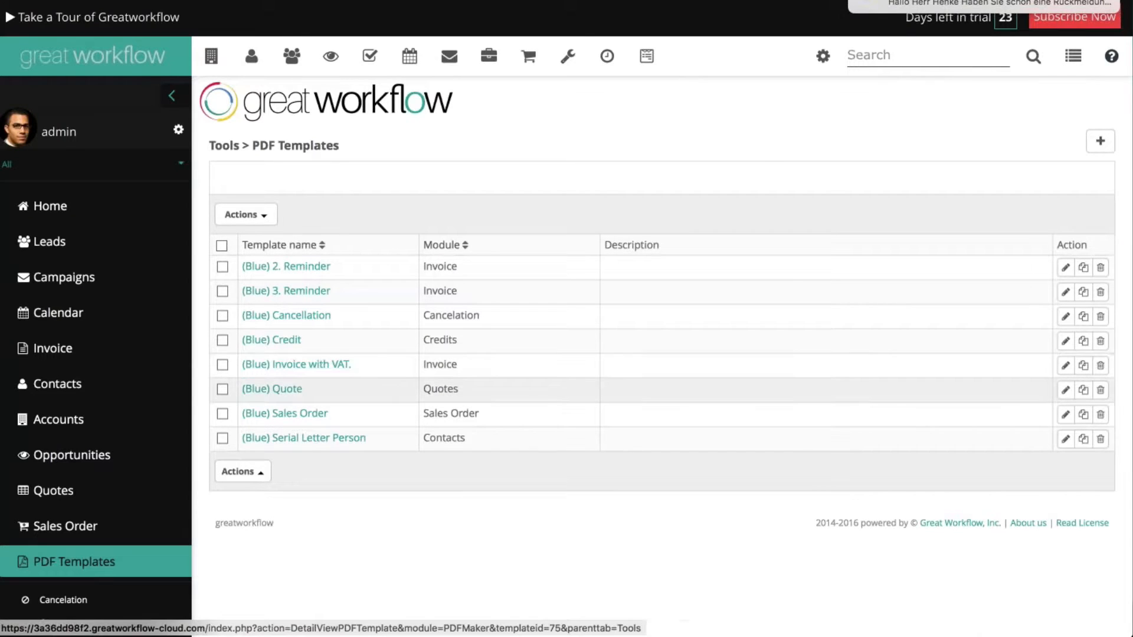
{"action": "left_click", "coordinate": [272, 389]}
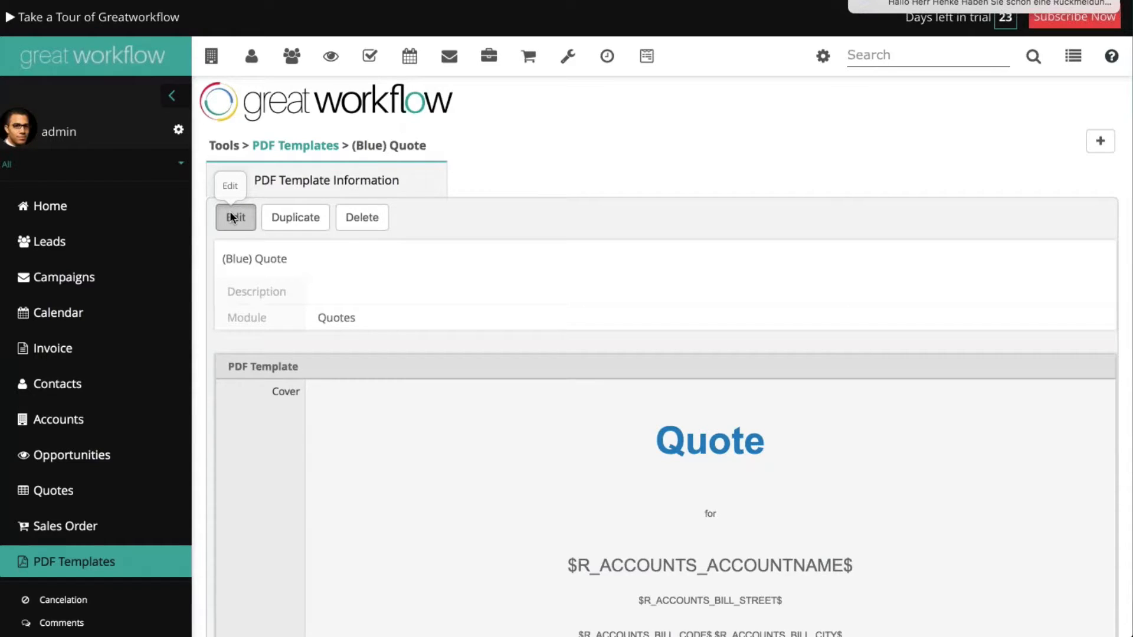
{"action": "left_click", "coordinate": [232, 217]}
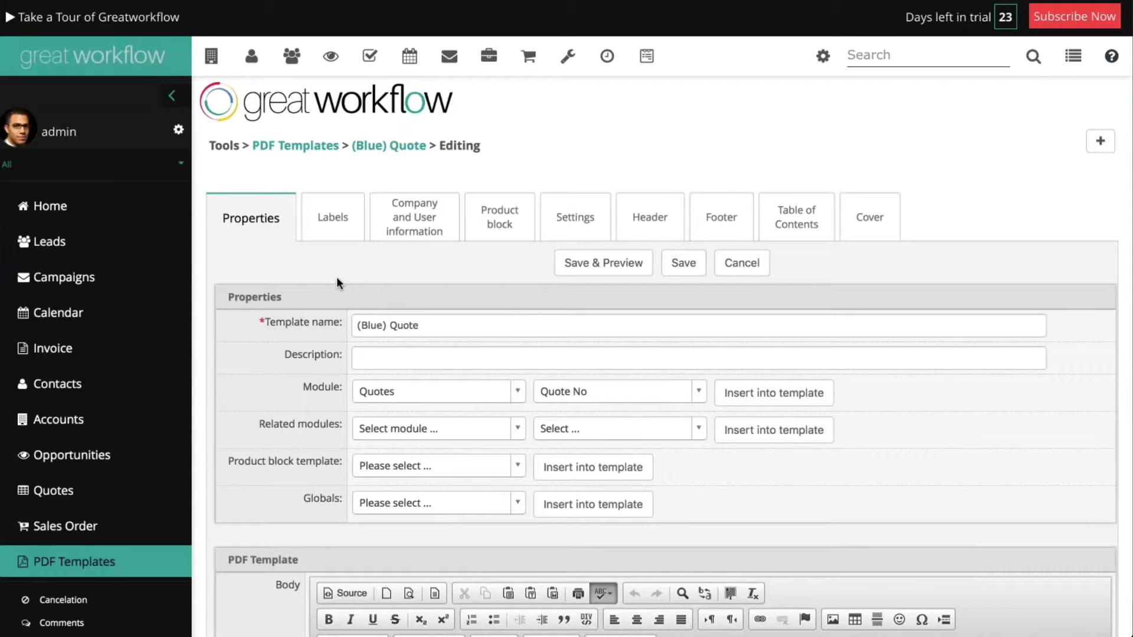
- Look through the template's body text, placeholders and product blocks from Introduction to the Placing section
{"action": "scroll", "coordinate": [288, 268], "scroll_direction": "down", "scroll_amount": 5}
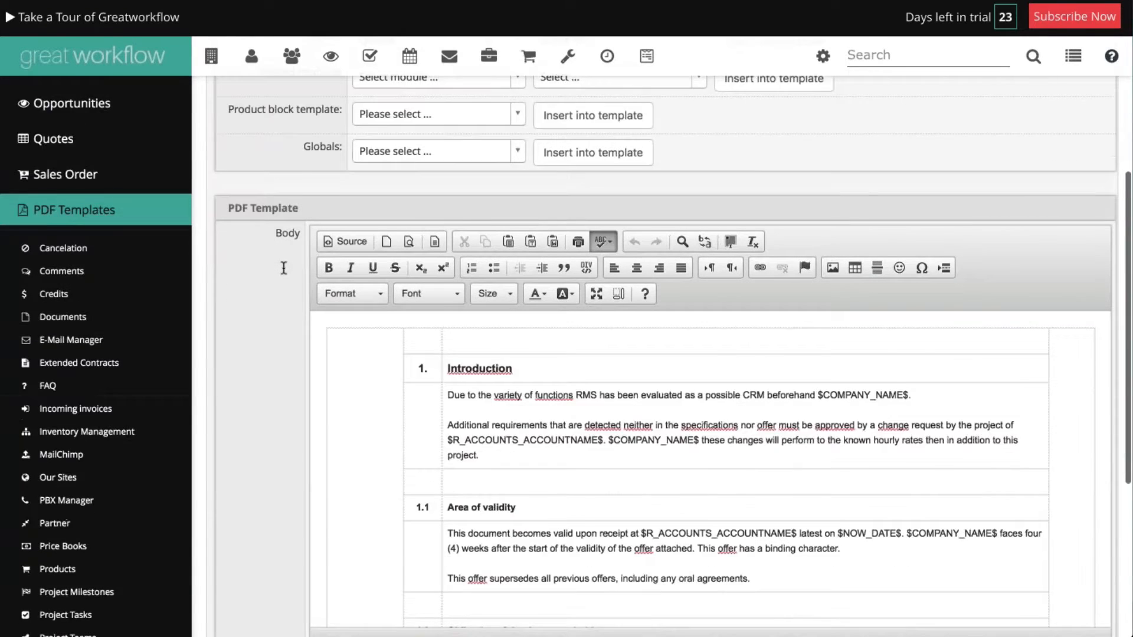
{"action": "scroll", "coordinate": [284, 268], "scroll_direction": "down", "scroll_amount": 1}
{"action": "scroll", "coordinate": [713, 390], "scroll_direction": "down", "scroll_amount": 5}
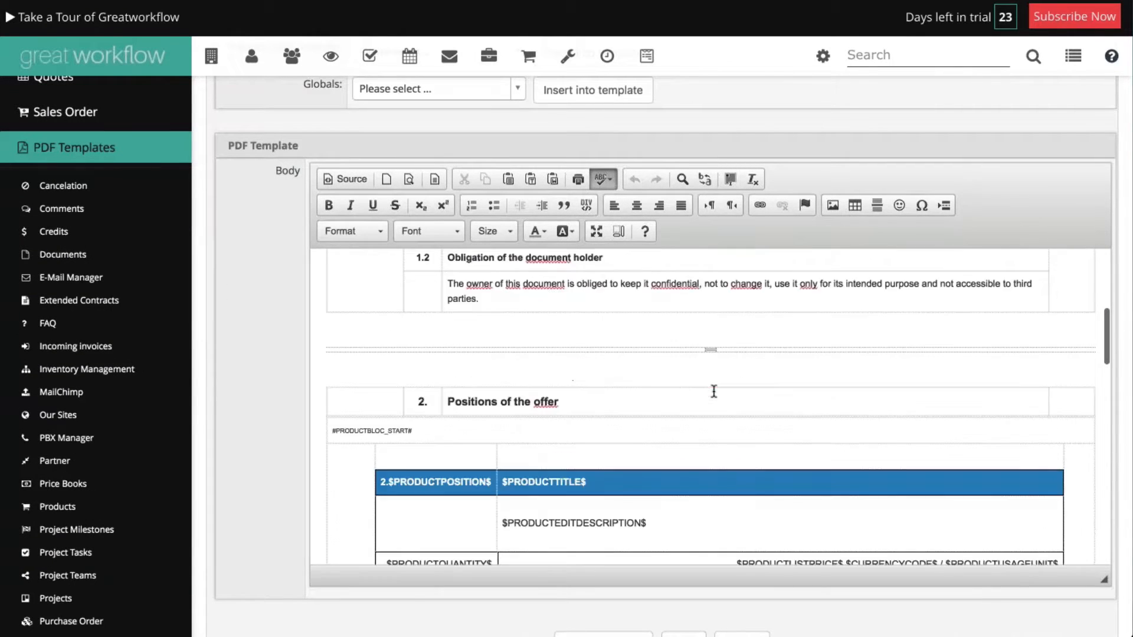
{"action": "scroll", "coordinate": [713, 391], "scroll_direction": "down", "scroll_amount": 10}
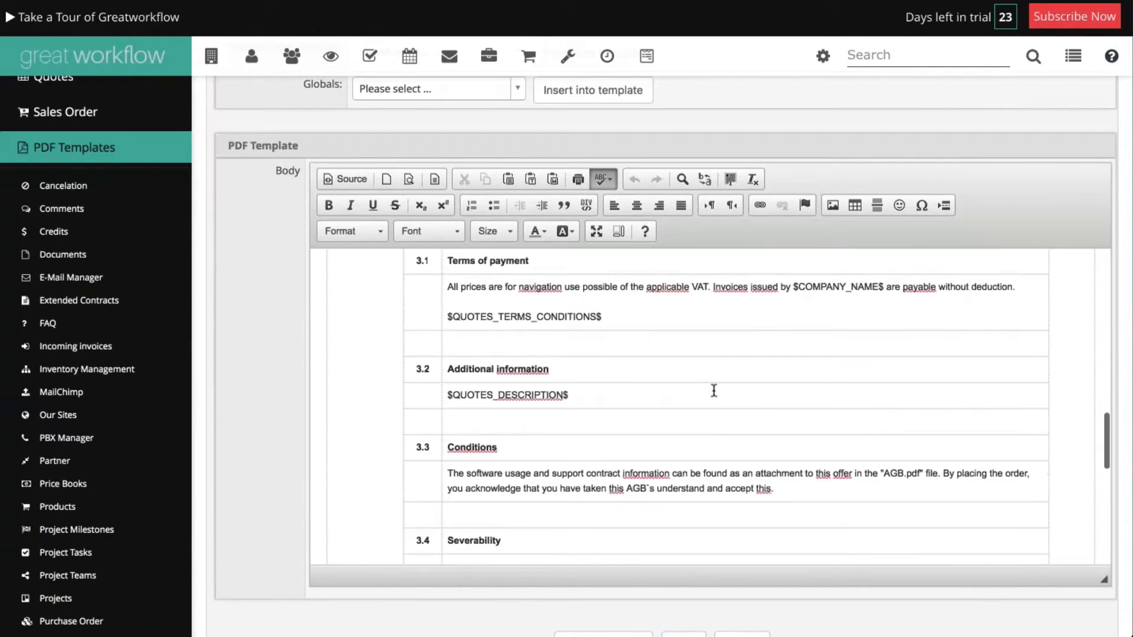
{"action": "scroll", "coordinate": [714, 391], "scroll_direction": "down", "scroll_amount": 10}
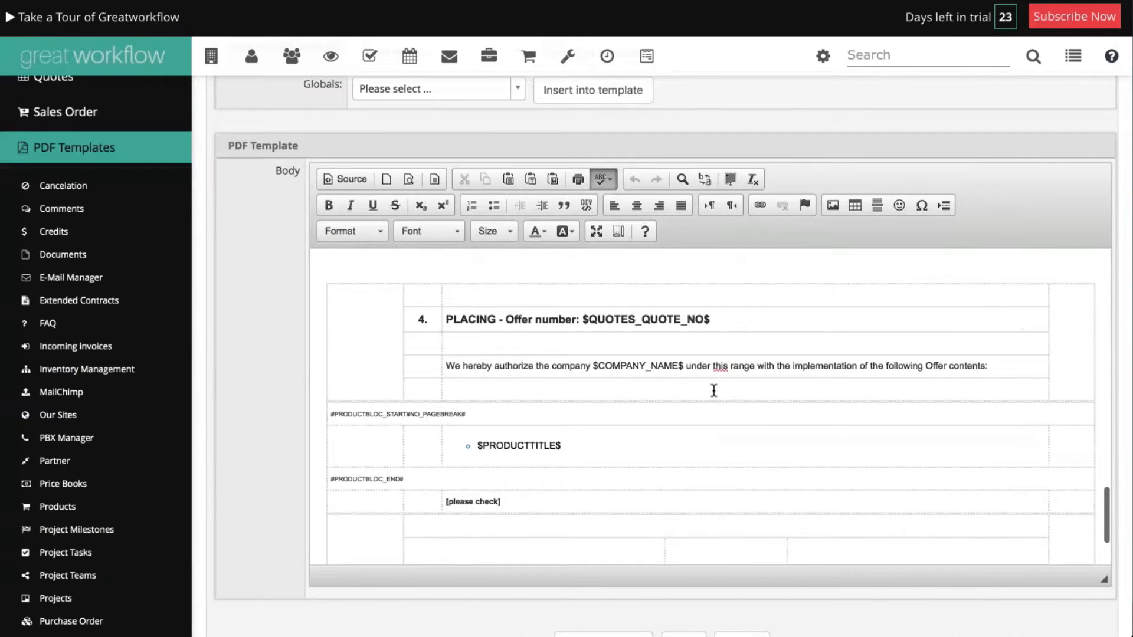
- Add an empty line after the first paragraph of the template's Introduction section
{"action": "scroll", "coordinate": [714, 391], "scroll_direction": "down", "scroll_amount": 3}
{"action": "scroll", "coordinate": [710, 395], "scroll_direction": "up", "scroll_amount": 20}
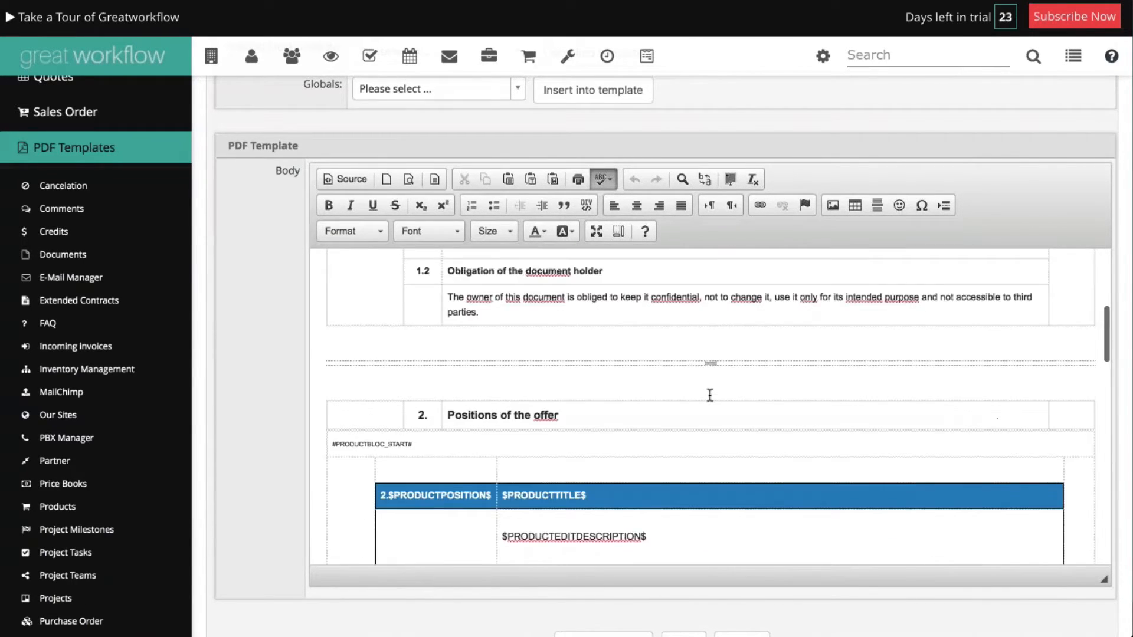
{"action": "scroll", "coordinate": [709, 394], "scroll_direction": "up", "scroll_amount": 5}
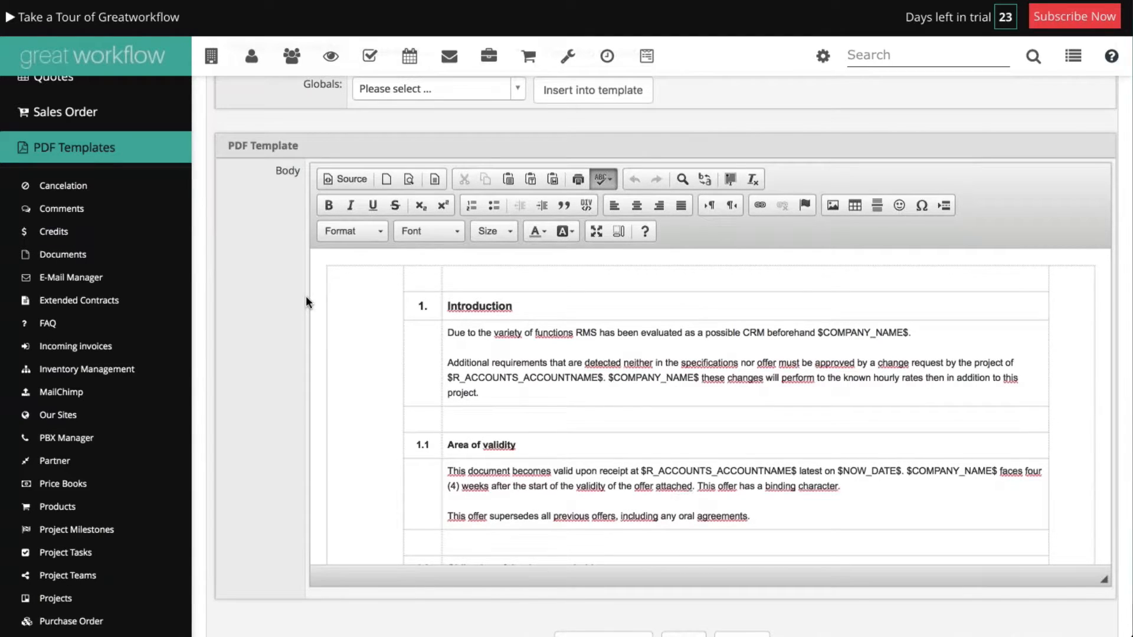
{"action": "left_click", "coordinate": [918, 332]}
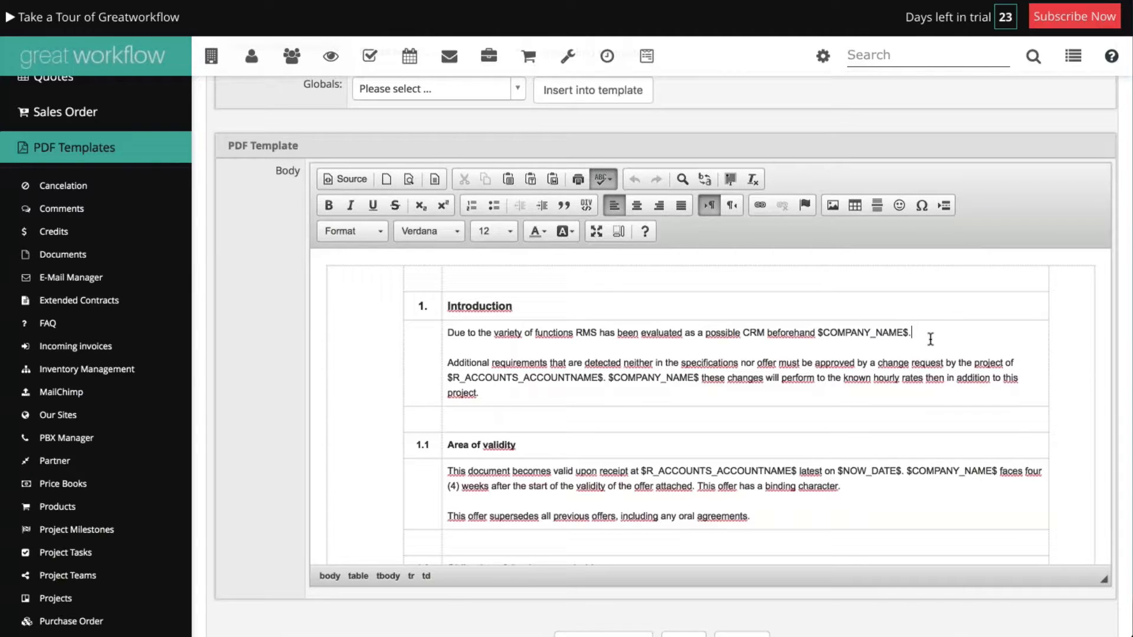
{"action": "key", "text": "Return"}
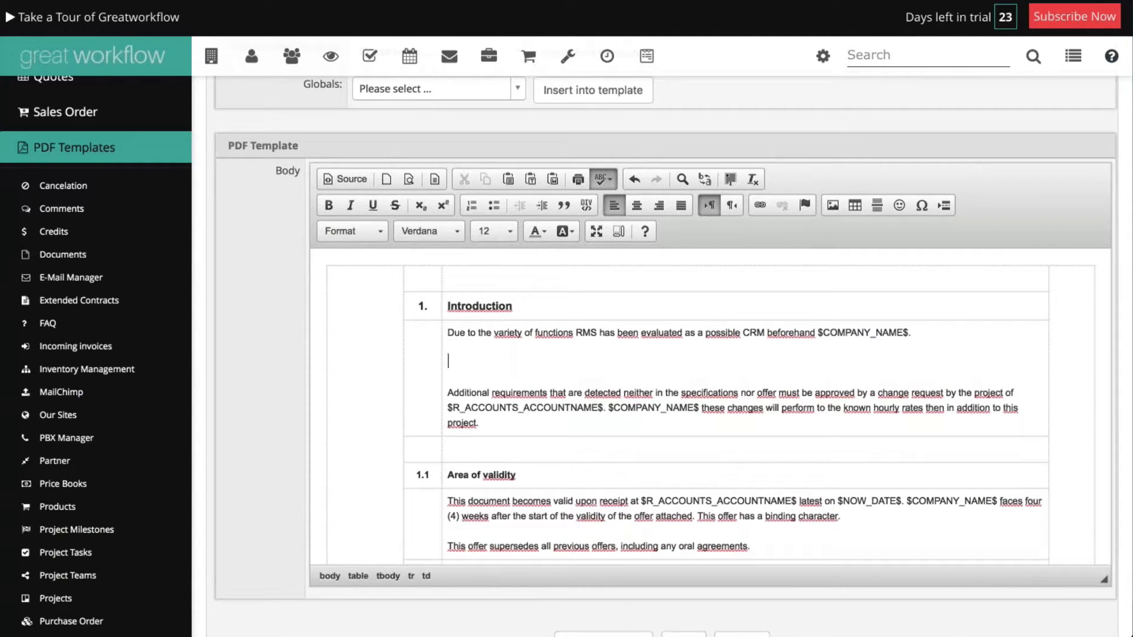
- Insert the Quotes module's Shipping date field as a placeholder on the empty line in the Introduction
{"action": "scroll", "coordinate": [238, 310], "scroll_direction": "up", "scroll_amount": 4}
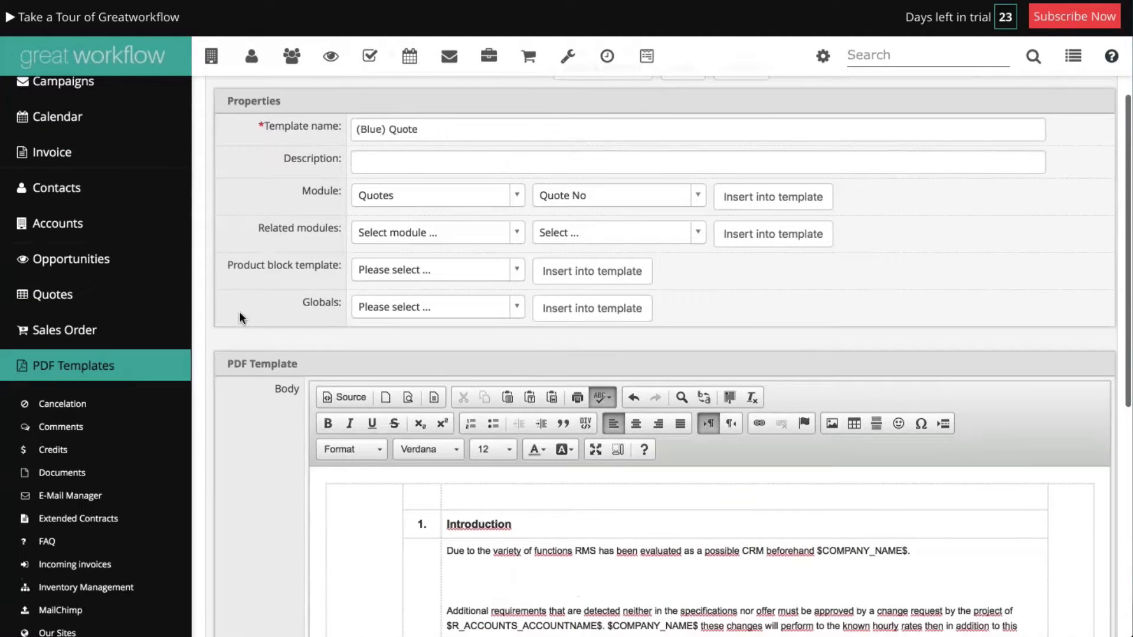
{"action": "left_click", "coordinate": [620, 196]}
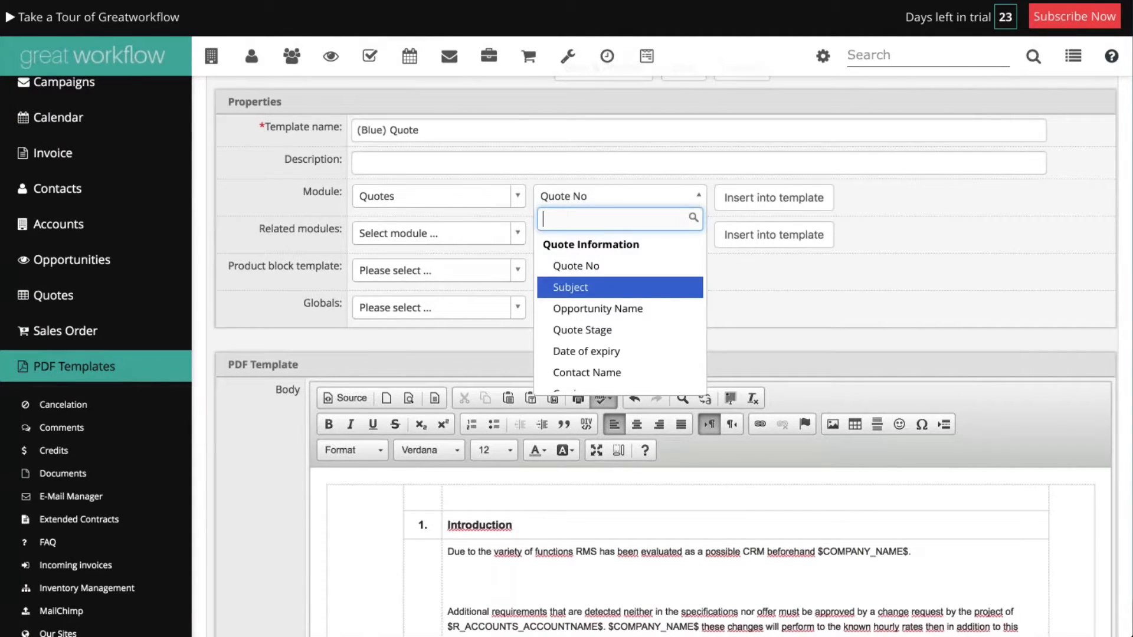
{"action": "scroll", "coordinate": [654, 293], "scroll_direction": "down", "scroll_amount": 2}
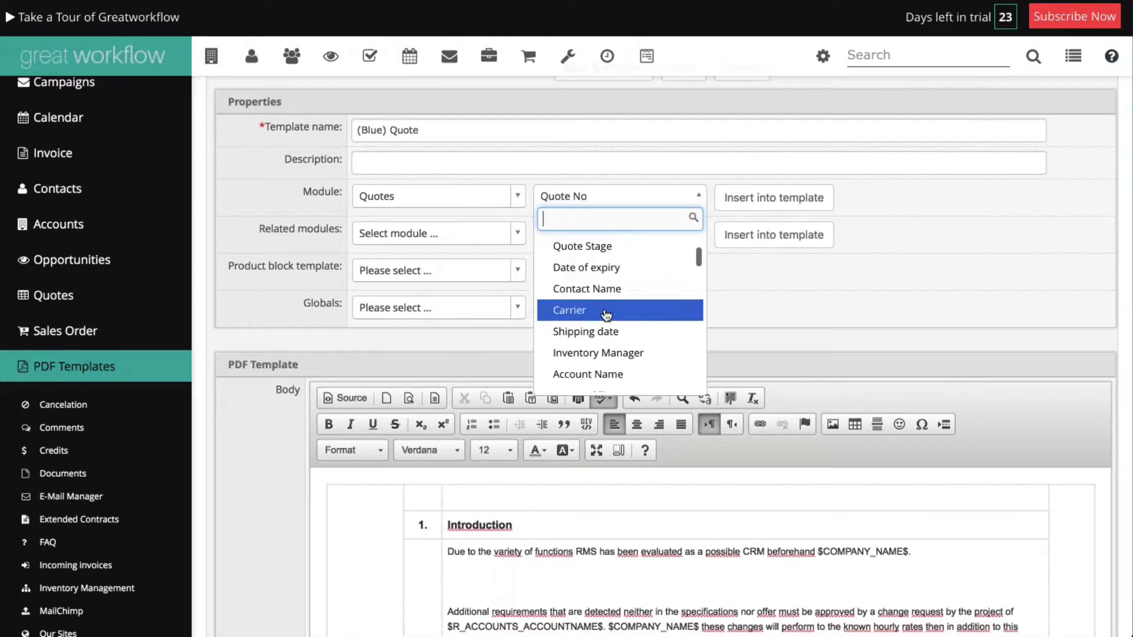
{"action": "left_click", "coordinate": [610, 332]}
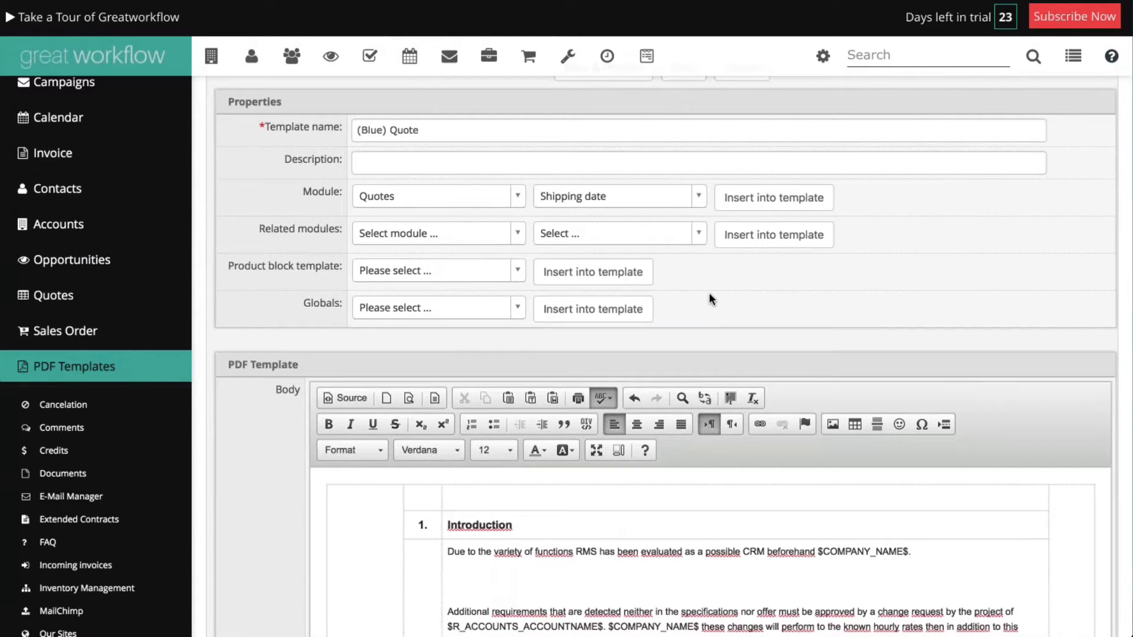
{"action": "left_click", "coordinate": [769, 204]}
{"action": "scroll", "coordinate": [274, 492], "scroll_direction": "down", "scroll_amount": 2}
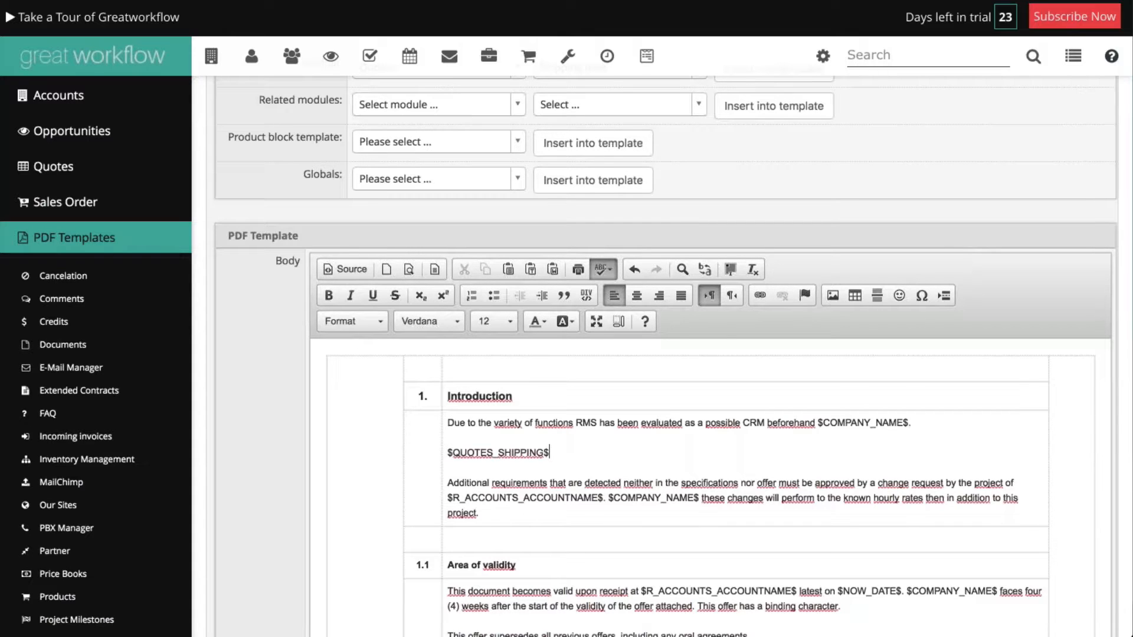
- Review the template's label, company and user information, product block and page settings, including the available page formats
{"action": "scroll", "coordinate": [326, 420], "scroll_direction": "up", "scroll_amount": 5}
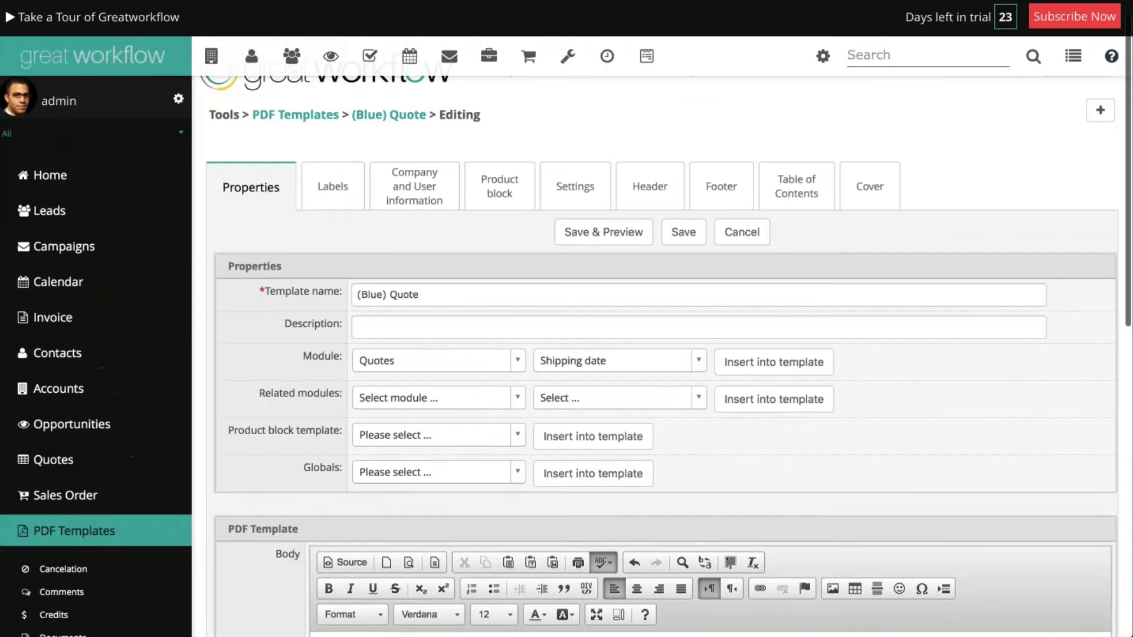
{"action": "left_click", "coordinate": [333, 189]}
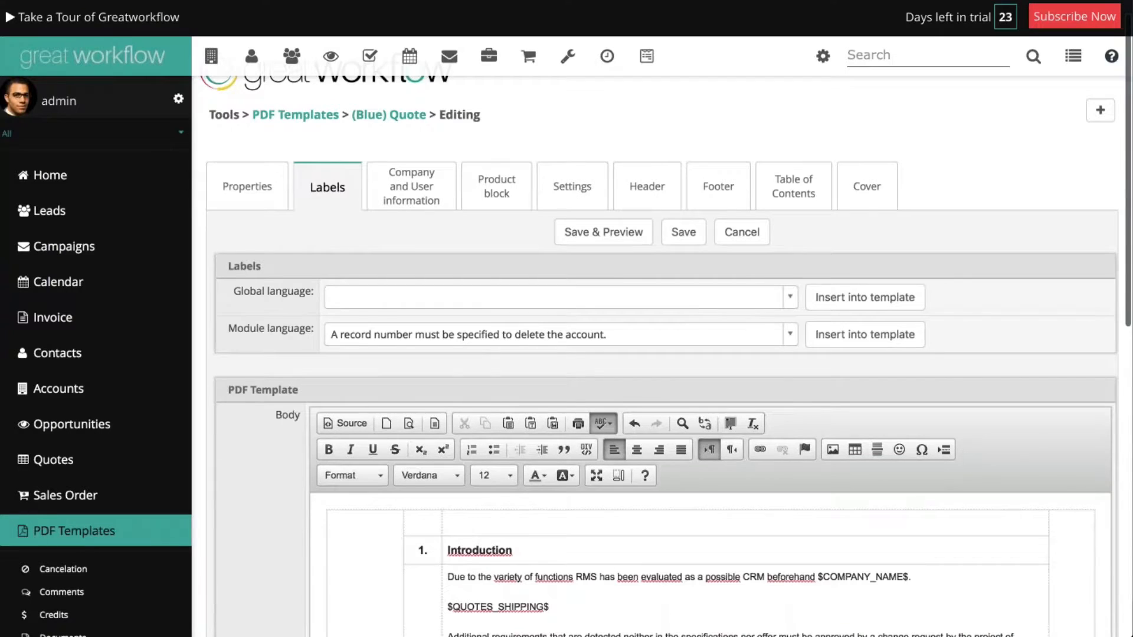
{"action": "left_click", "coordinate": [411, 186]}
{"action": "left_click", "coordinate": [499, 189]}
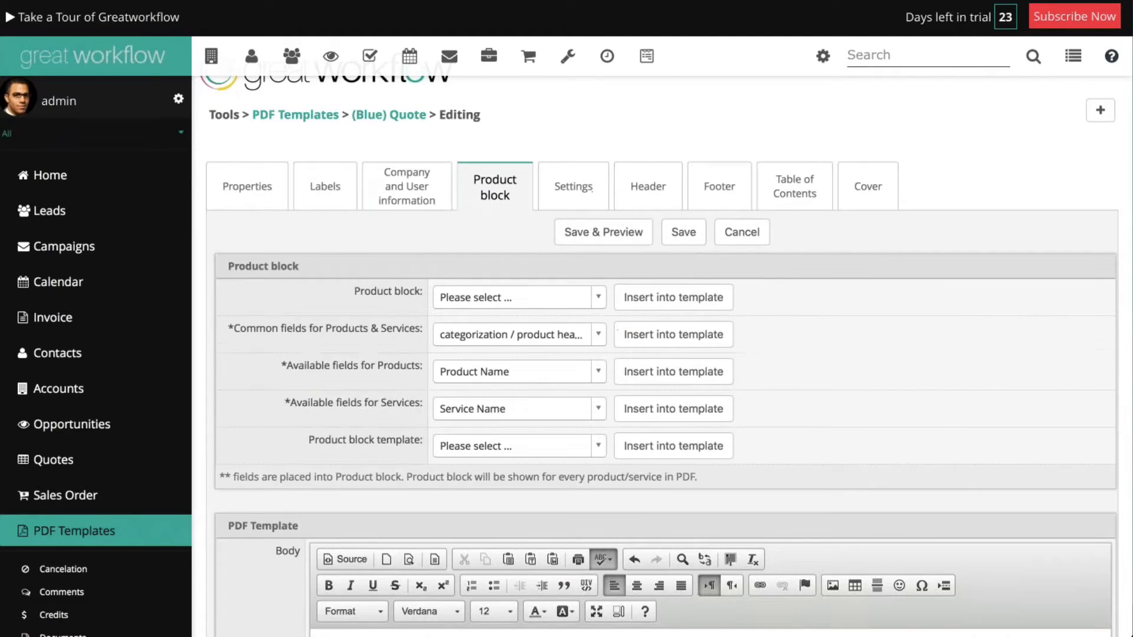
{"action": "left_click", "coordinate": [573, 187]}
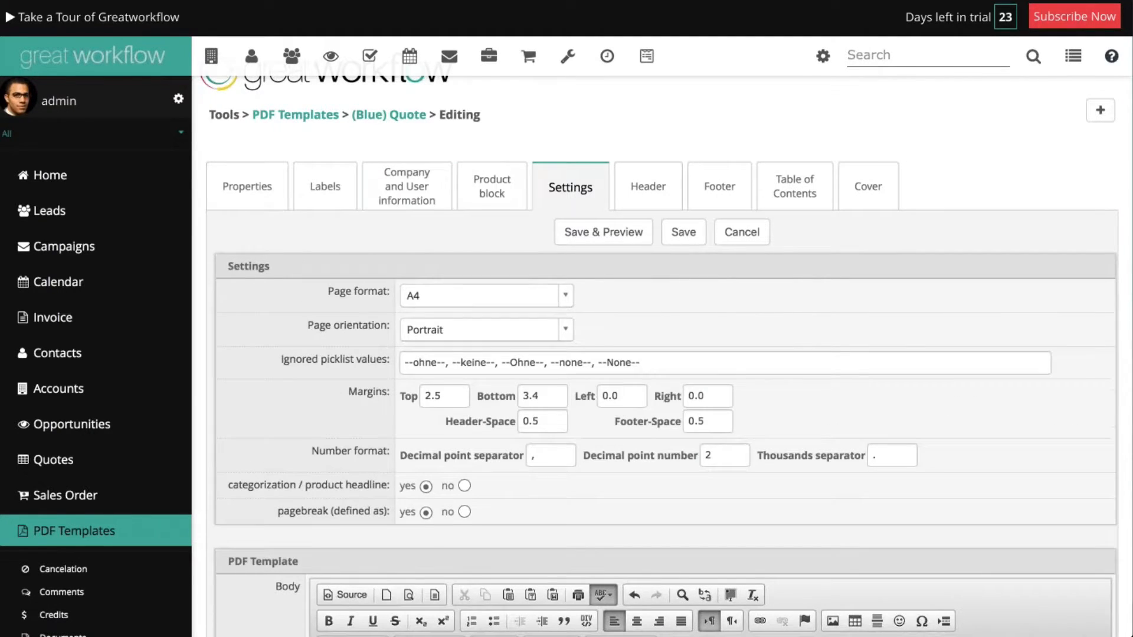
{"action": "left_click", "coordinate": [440, 298]}
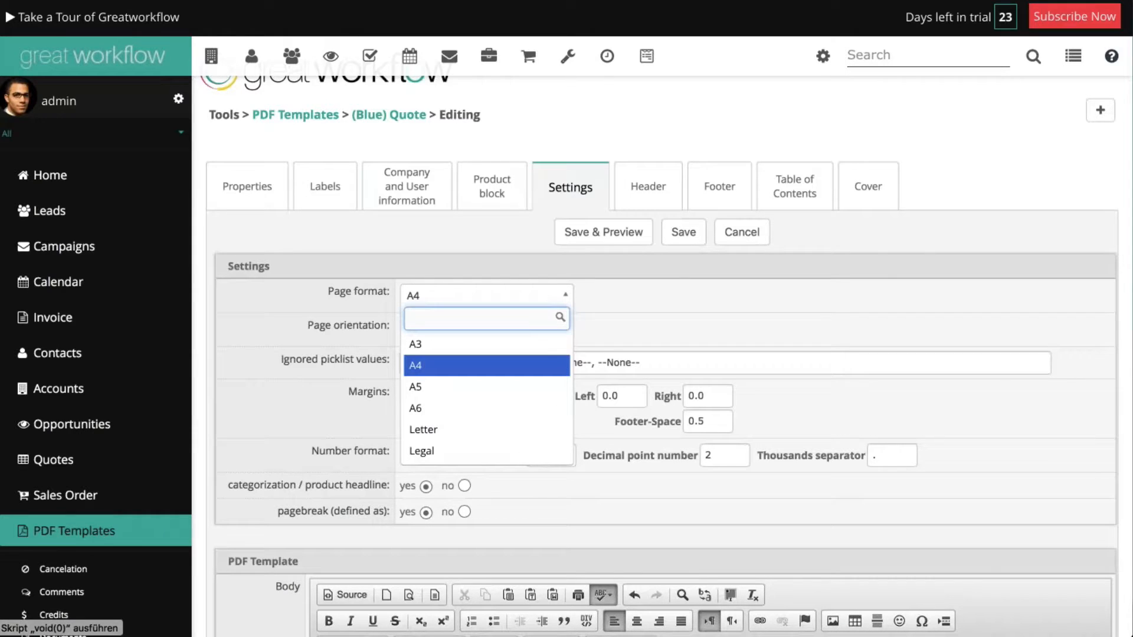
{"action": "left_click", "coordinate": [282, 309]}
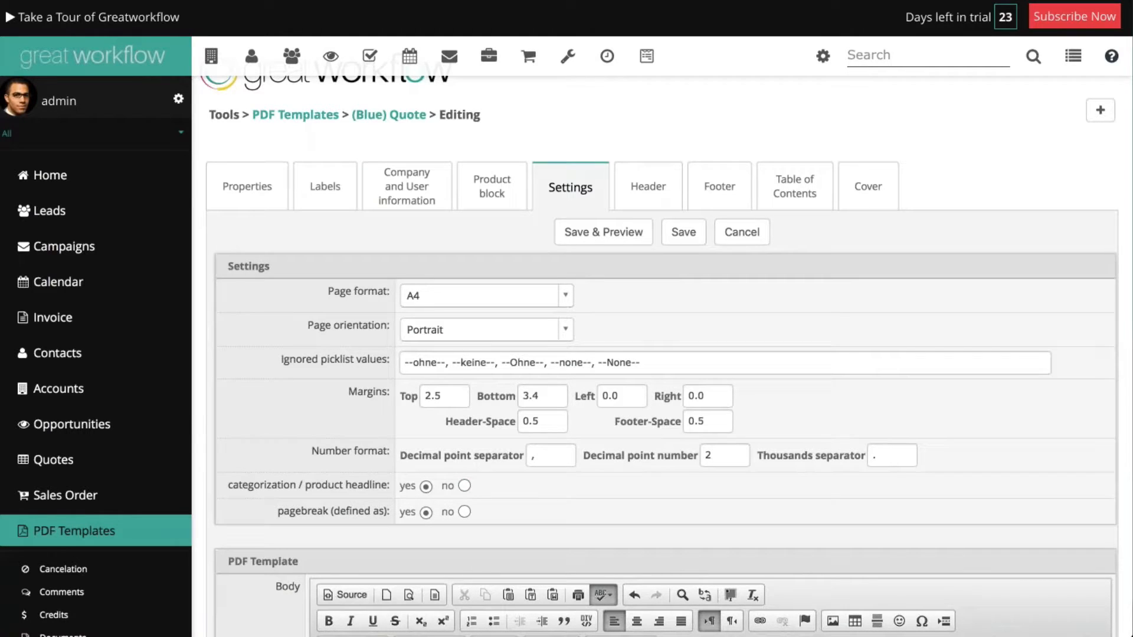
- Review the template's header, footer, table of contents and cover page design
{"action": "left_click", "coordinate": [649, 187]}
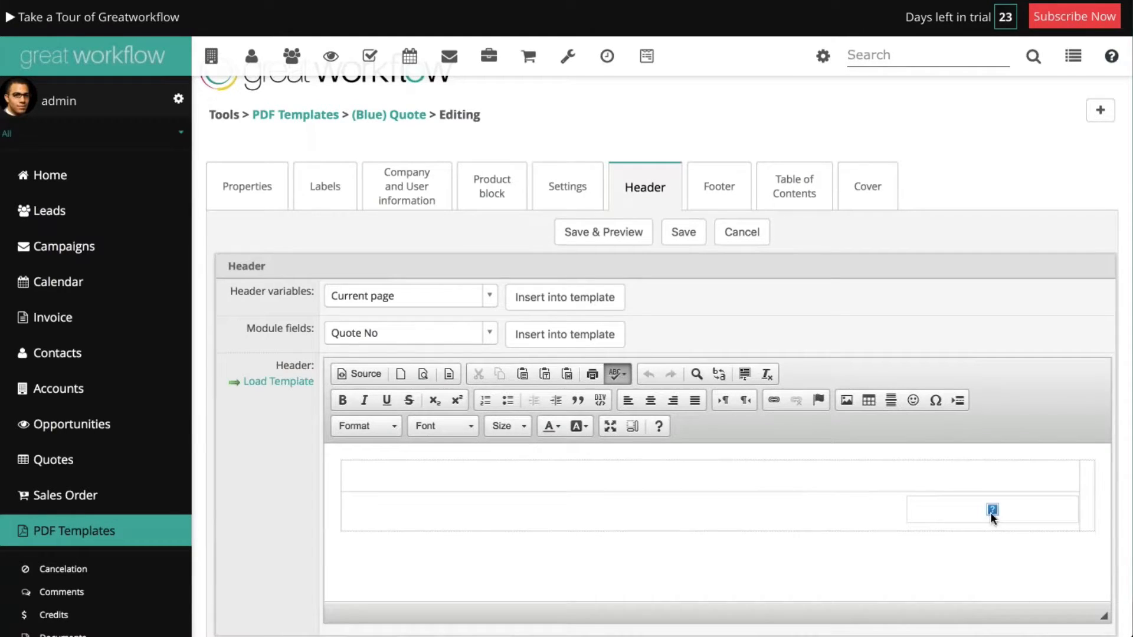
{"action": "left_click", "coordinate": [721, 187]}
{"action": "left_click", "coordinate": [793, 186]}
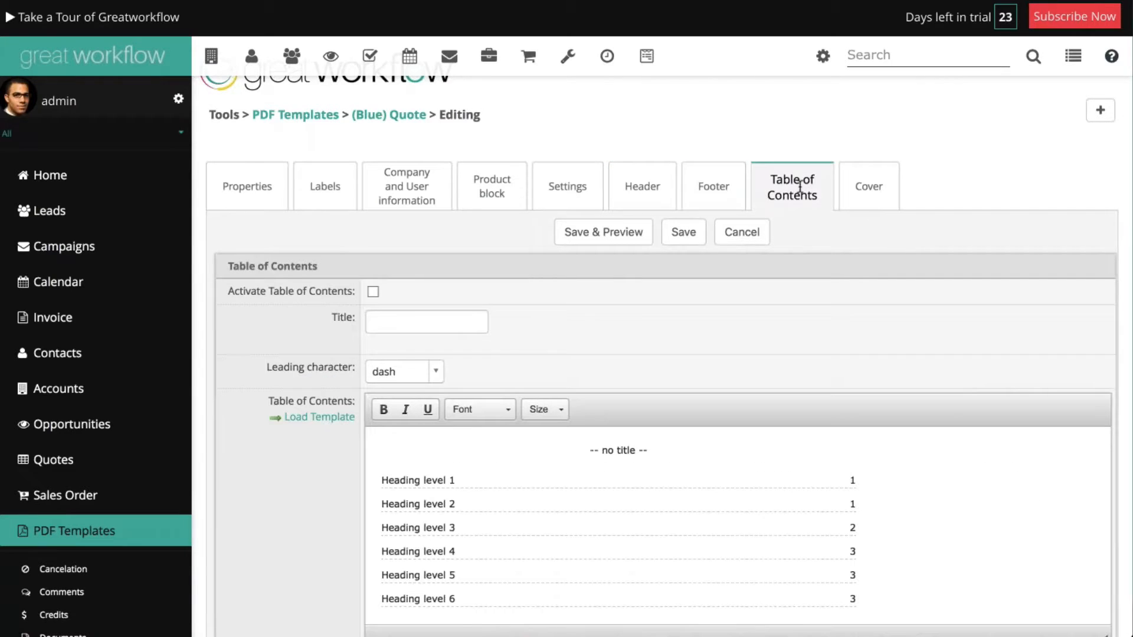
{"action": "scroll", "coordinate": [296, 428], "scroll_direction": "down", "scroll_amount": 2}
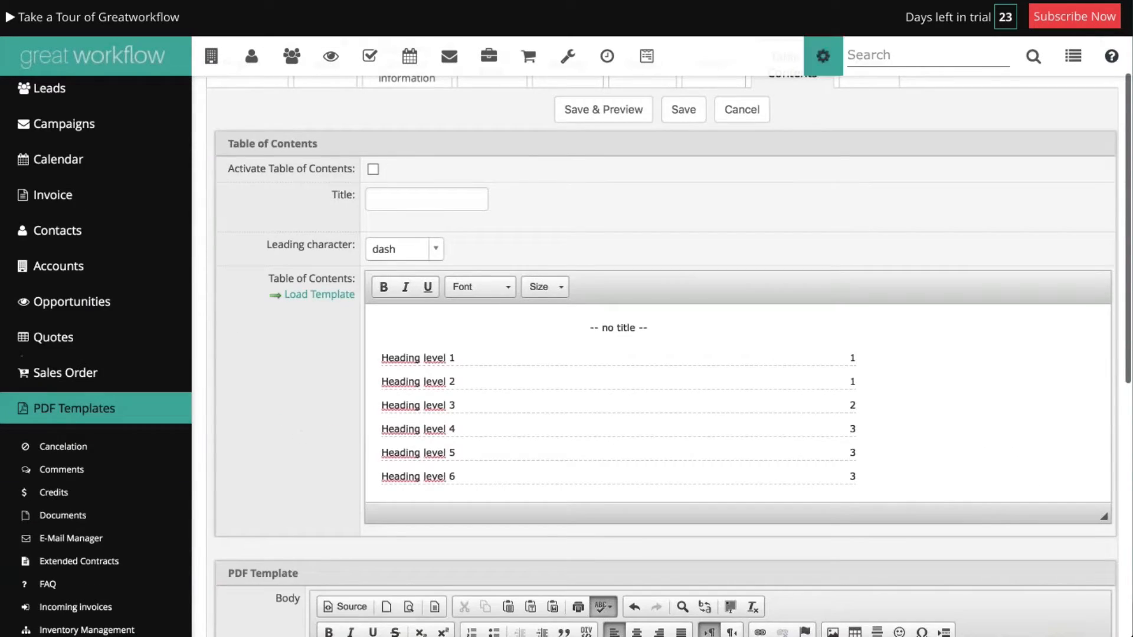
{"action": "scroll", "coordinate": [822, 185], "scroll_direction": "up", "scroll_amount": 3}
{"action": "left_click", "coordinate": [872, 218]}
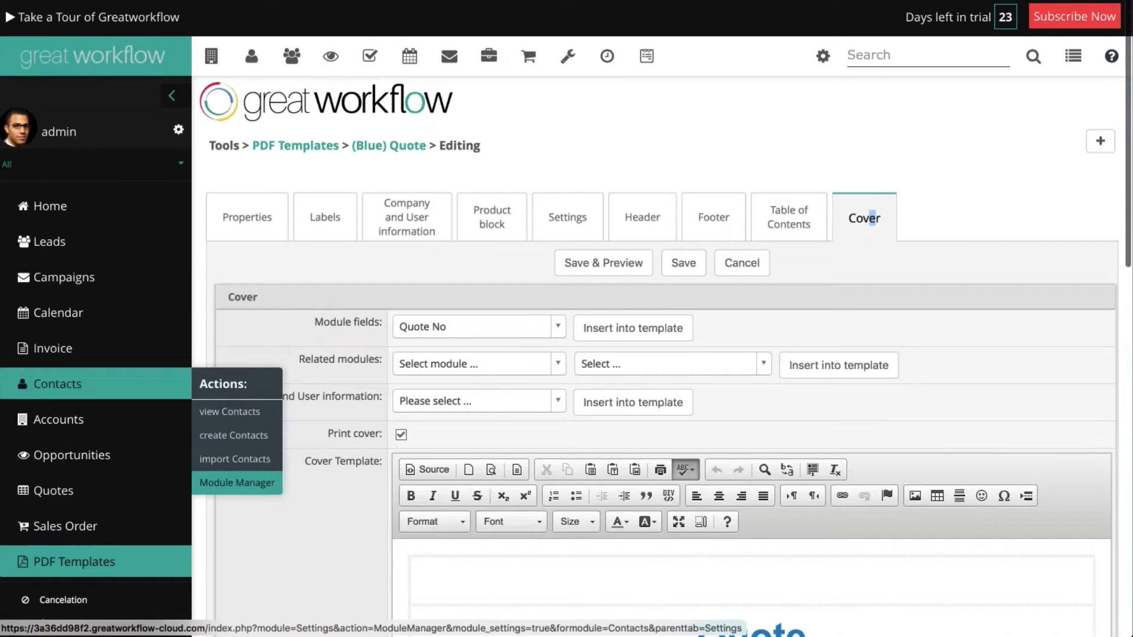
{"action": "scroll", "coordinate": [341, 519], "scroll_direction": "down", "scroll_amount": 5}
{"action": "scroll", "coordinate": [342, 497], "scroll_direction": "down", "scroll_amount": 1}
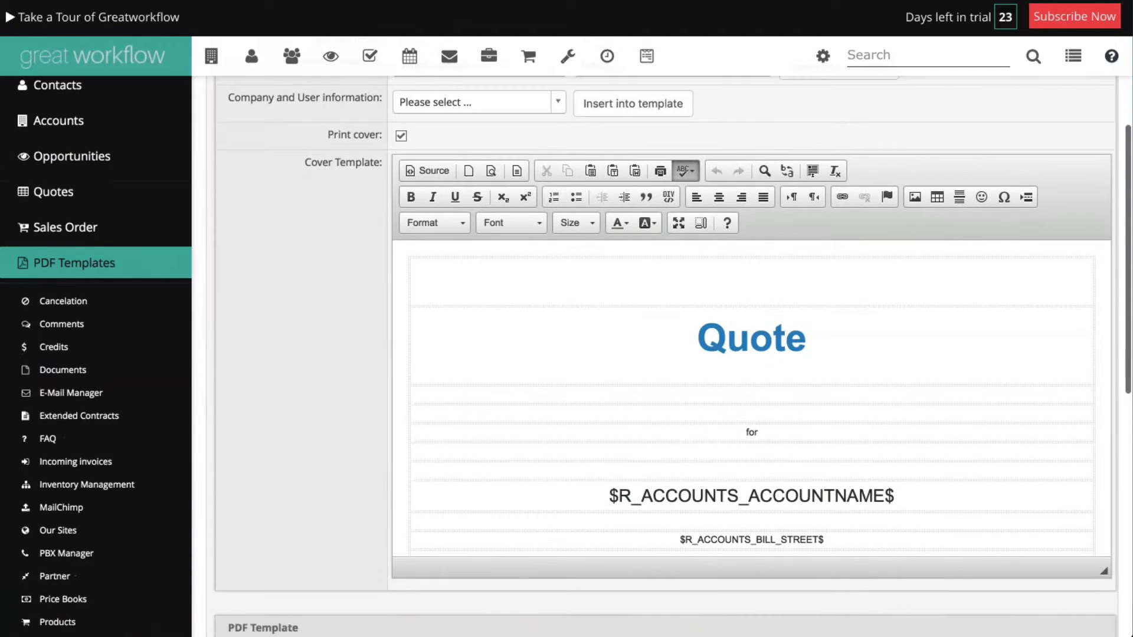
{"action": "scroll", "coordinate": [342, 496], "scroll_direction": "up", "scroll_amount": 6}
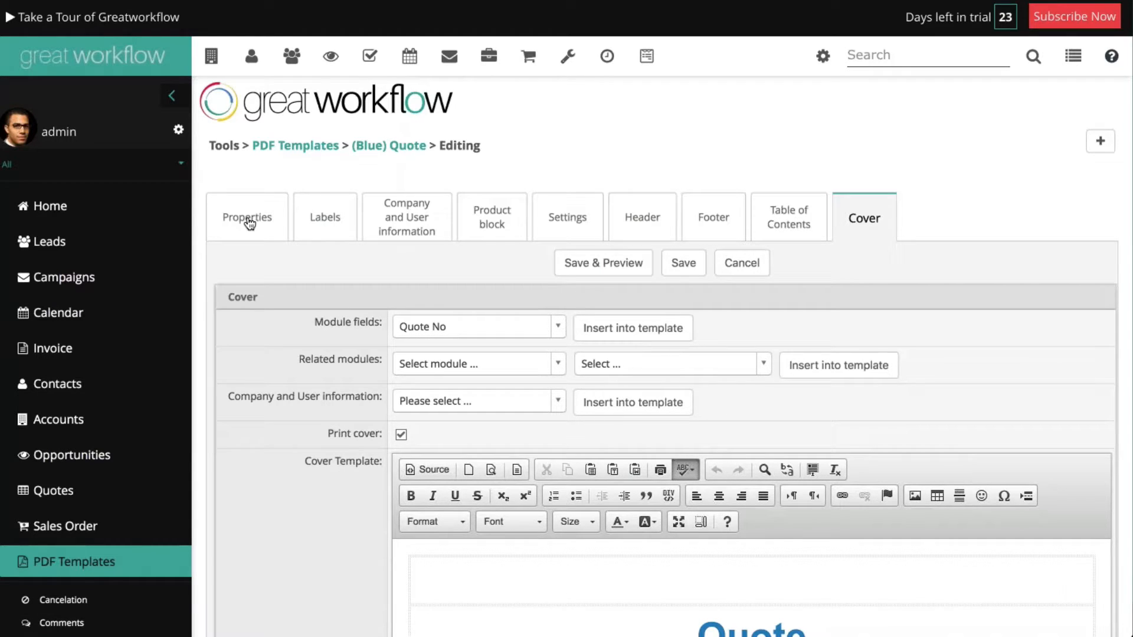
- Open the accepted "Quote for iphones" record for Schneider Consulting from the Quotes module
{"action": "mouse_move", "coordinate": [69, 566]}
{"action": "mouse_move", "coordinate": [64, 491]}
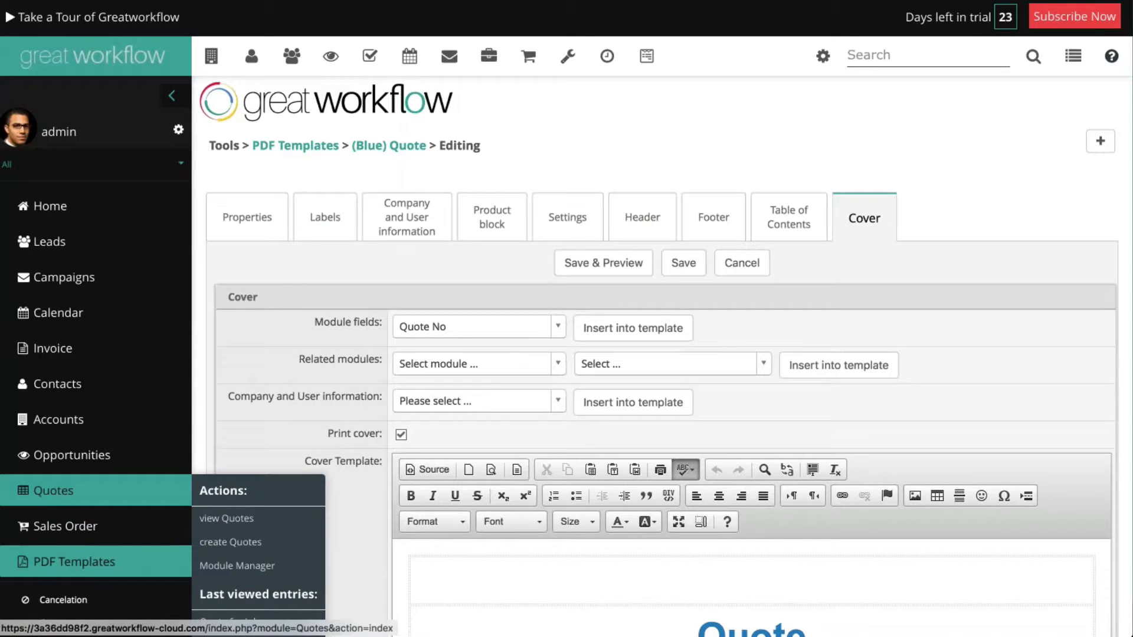
{"action": "left_click", "coordinate": [65, 491]}
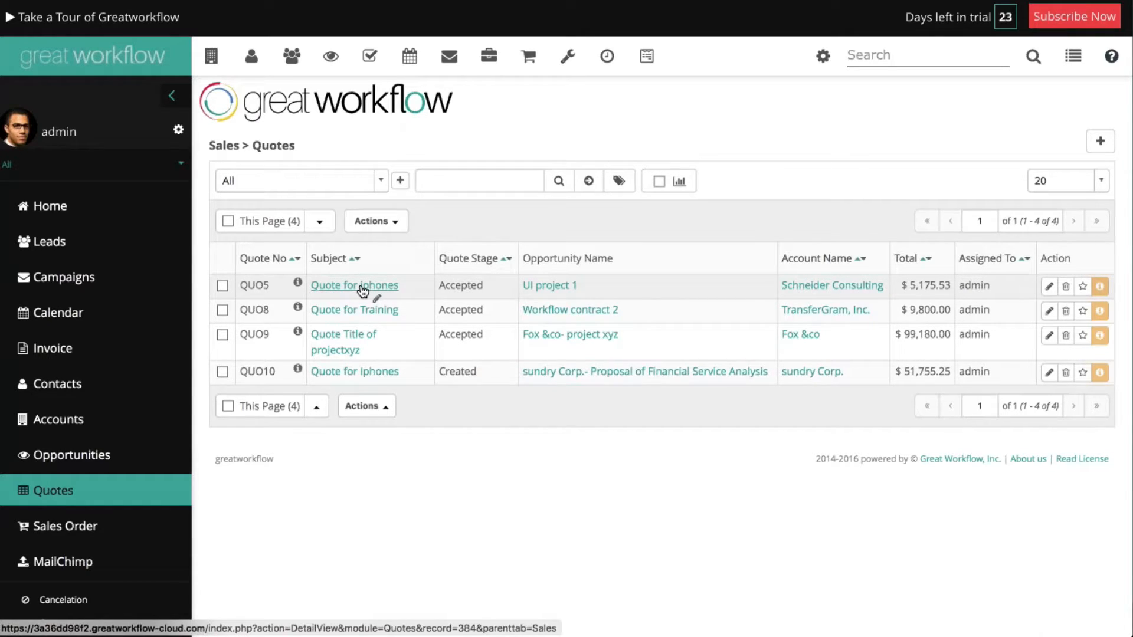
{"action": "left_click", "coordinate": [362, 288]}
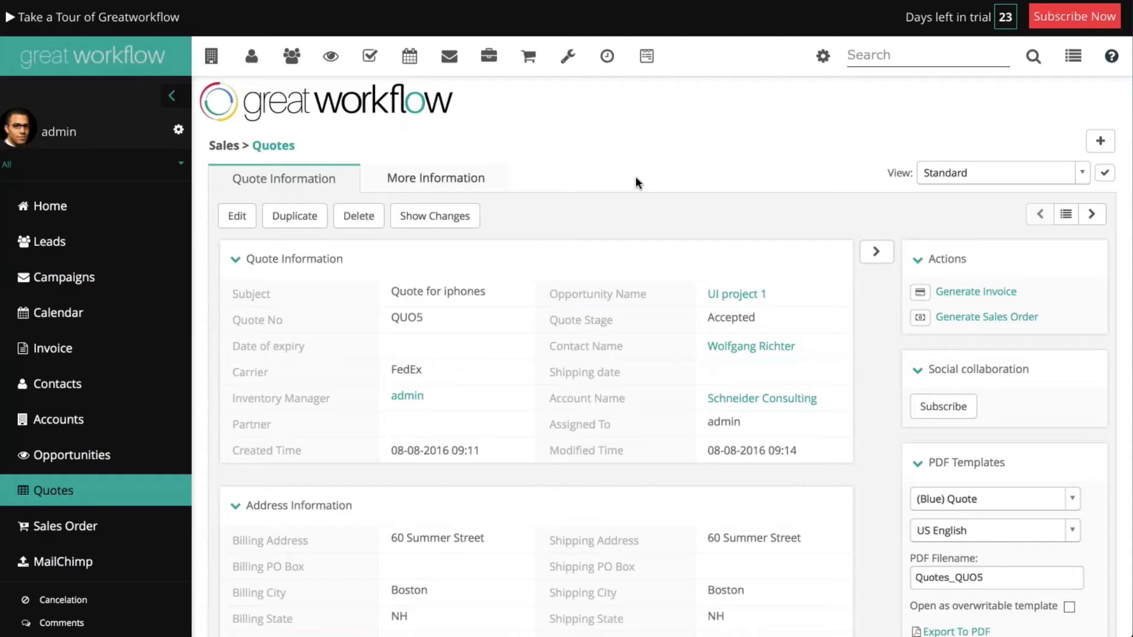
- Open the global settings and look at the Roles hierarchy tree around the Sales Manager and Sales Rep roles
{"action": "left_click", "coordinate": [179, 132]}
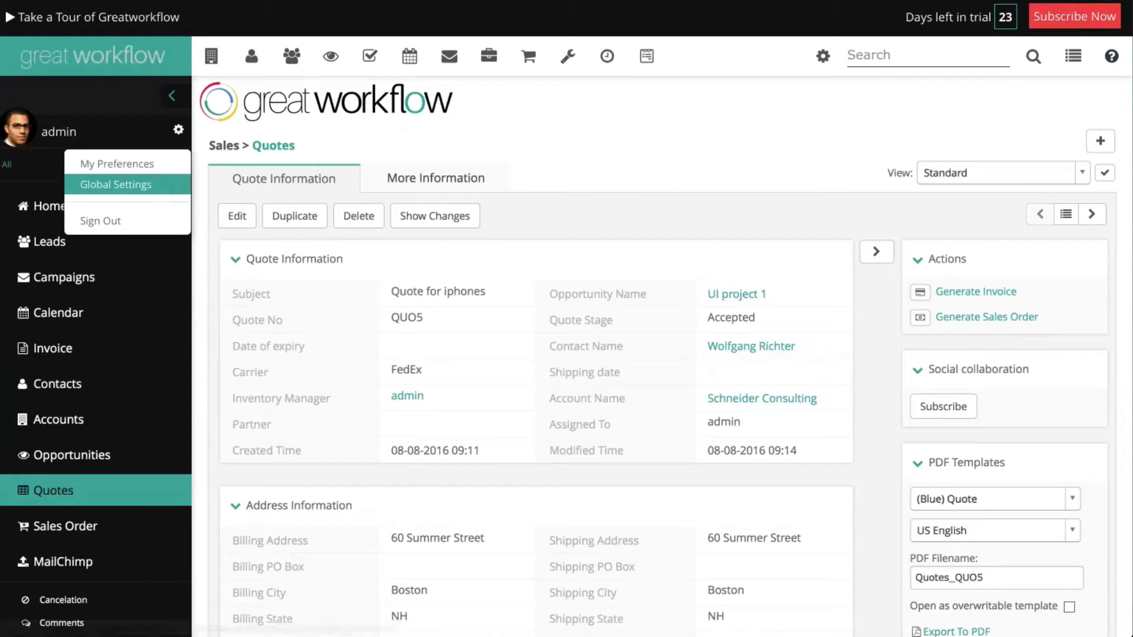
{"action": "left_click", "coordinate": [115, 184]}
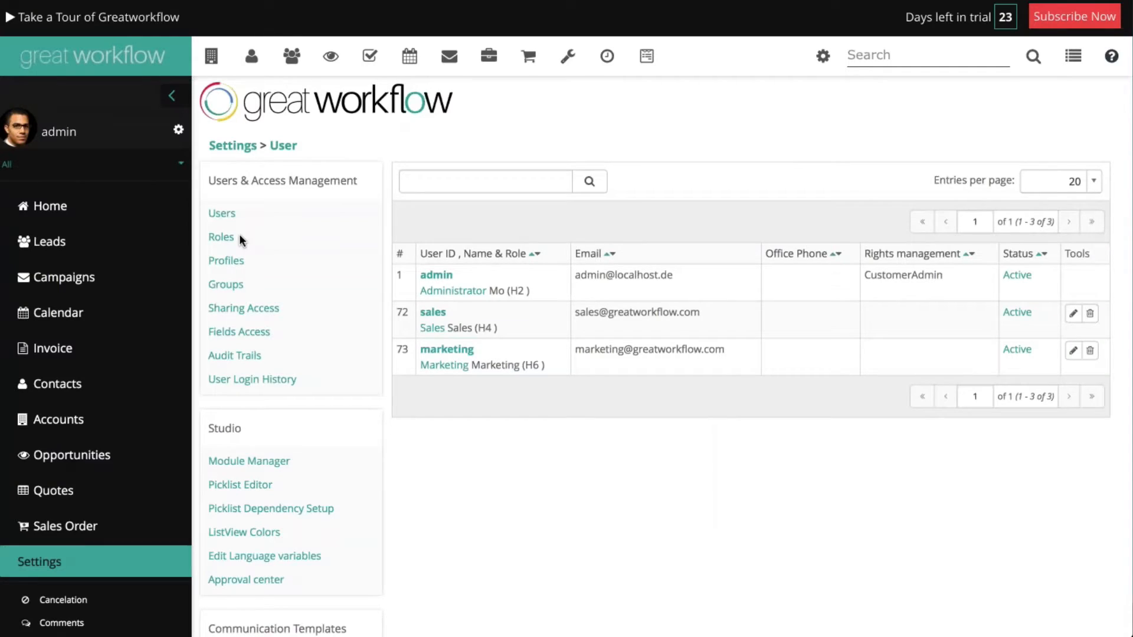
{"action": "left_click", "coordinate": [235, 237]}
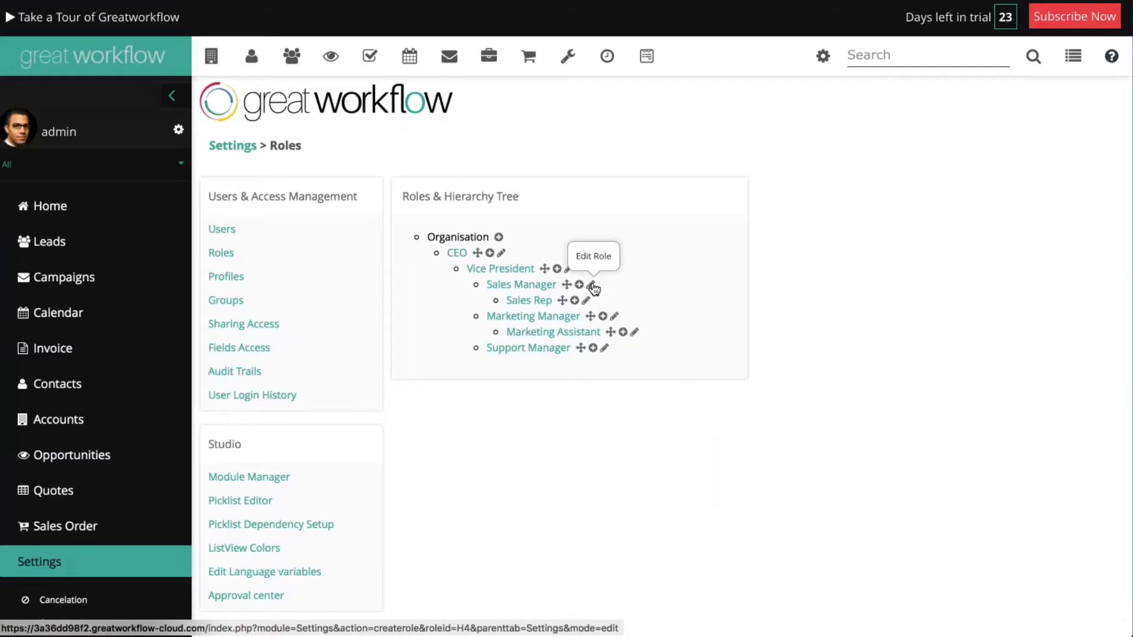
{"action": "left_click_drag", "start_coordinate": [562, 301], "coordinate": [597, 302]}
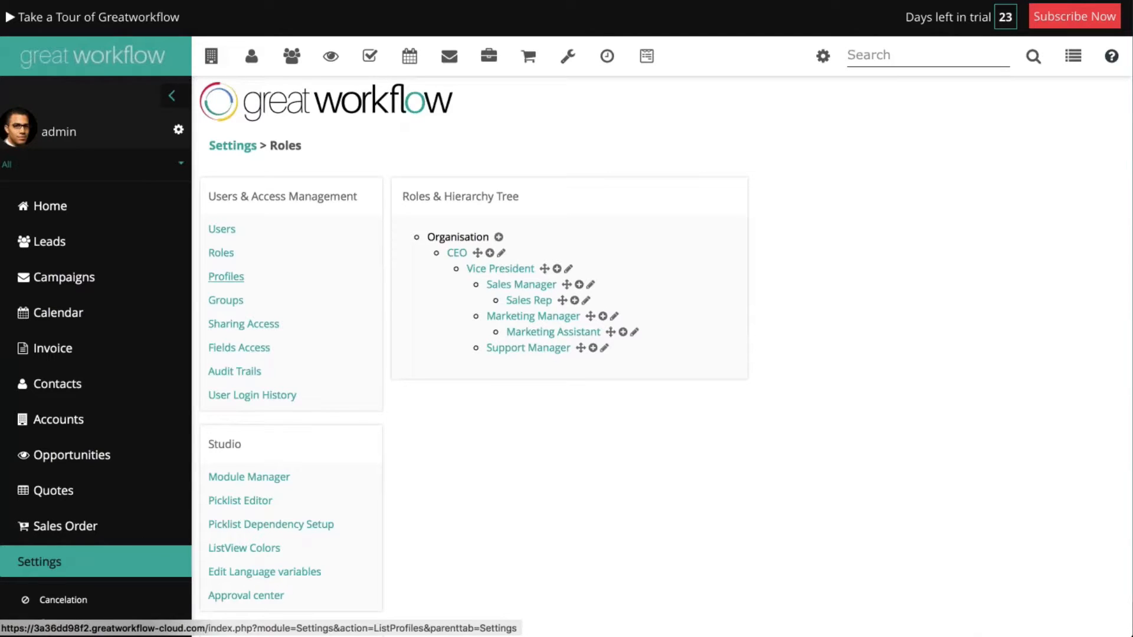
- Open the Sales Profile for editing from the profiles list and view its privileges for each module
{"action": "left_click", "coordinate": [226, 276]}
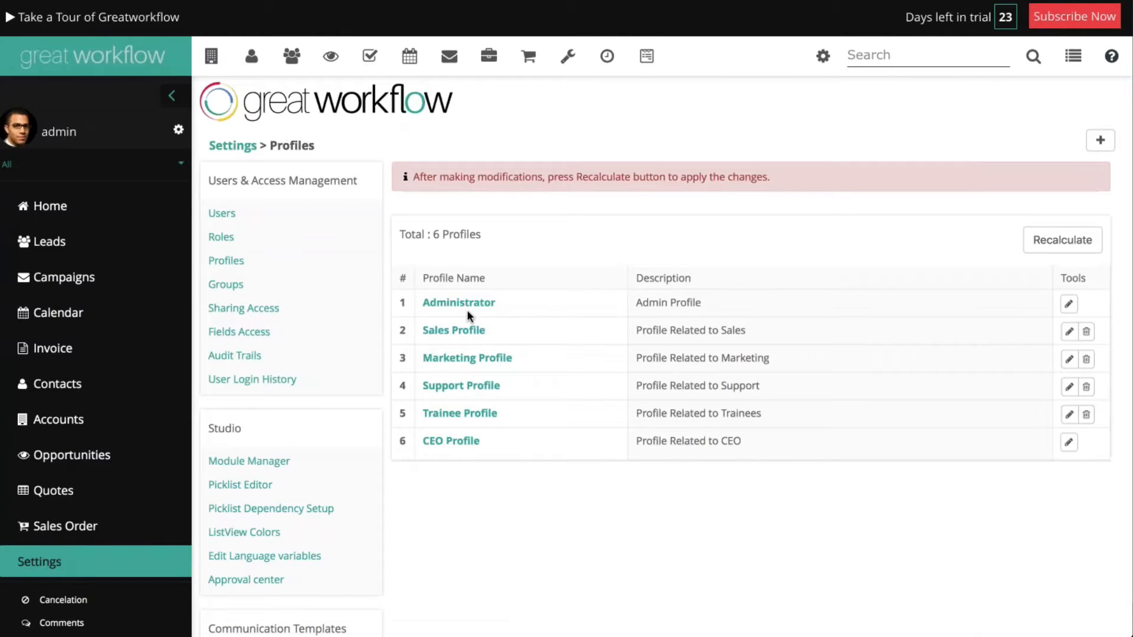
{"action": "left_click", "coordinate": [1069, 333]}
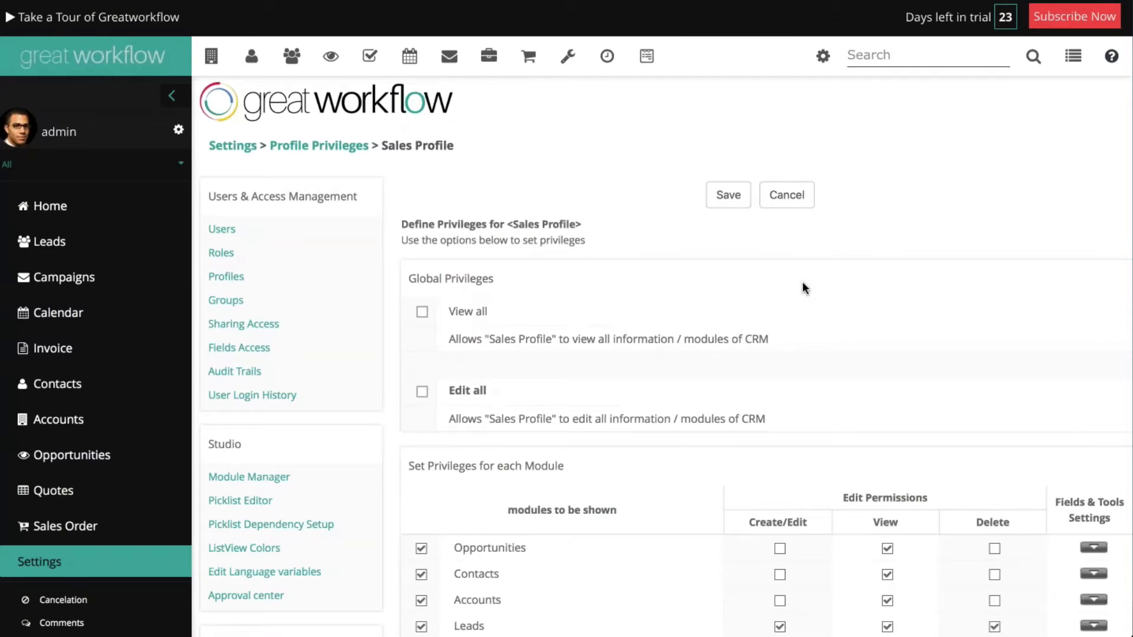
{"action": "scroll", "coordinate": [852, 286], "scroll_direction": "down", "scroll_amount": 5}
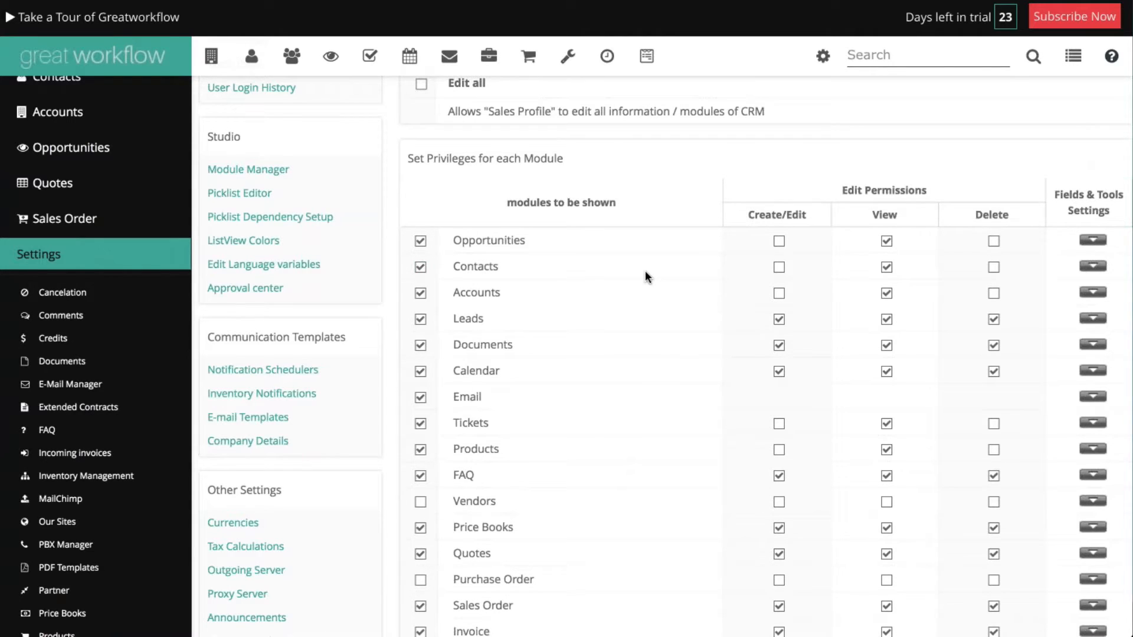
- Expand the Contacts module's field and tool settings in the Sales Profile and examine which ones are enabled
{"action": "left_click", "coordinate": [1092, 266]}
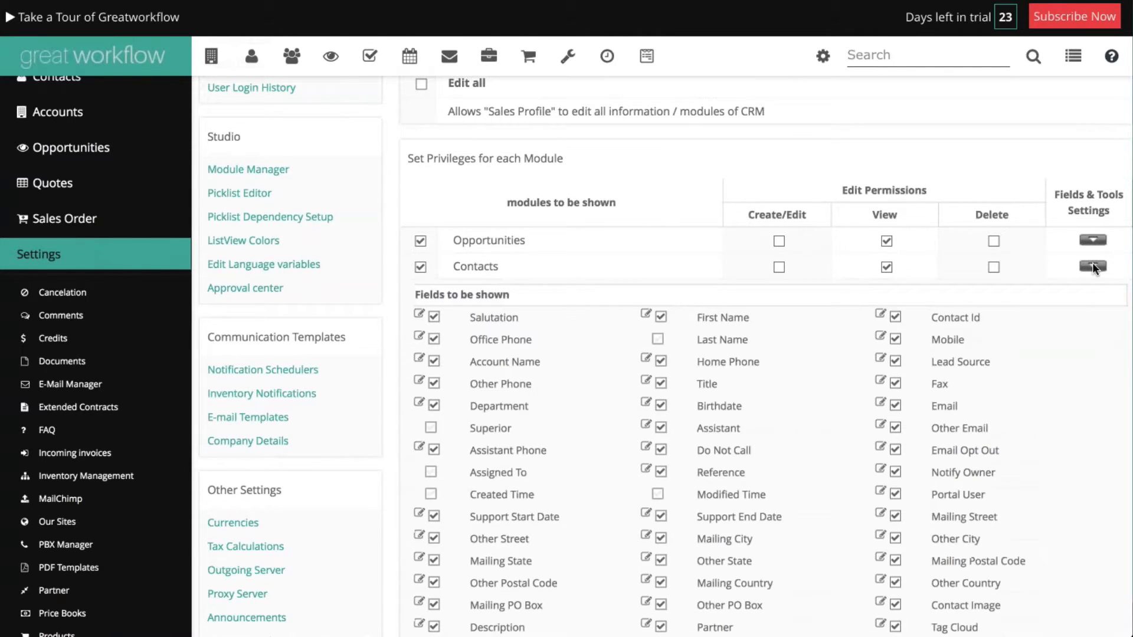
{"action": "scroll", "coordinate": [831, 431], "scroll_direction": "down", "scroll_amount": 3}
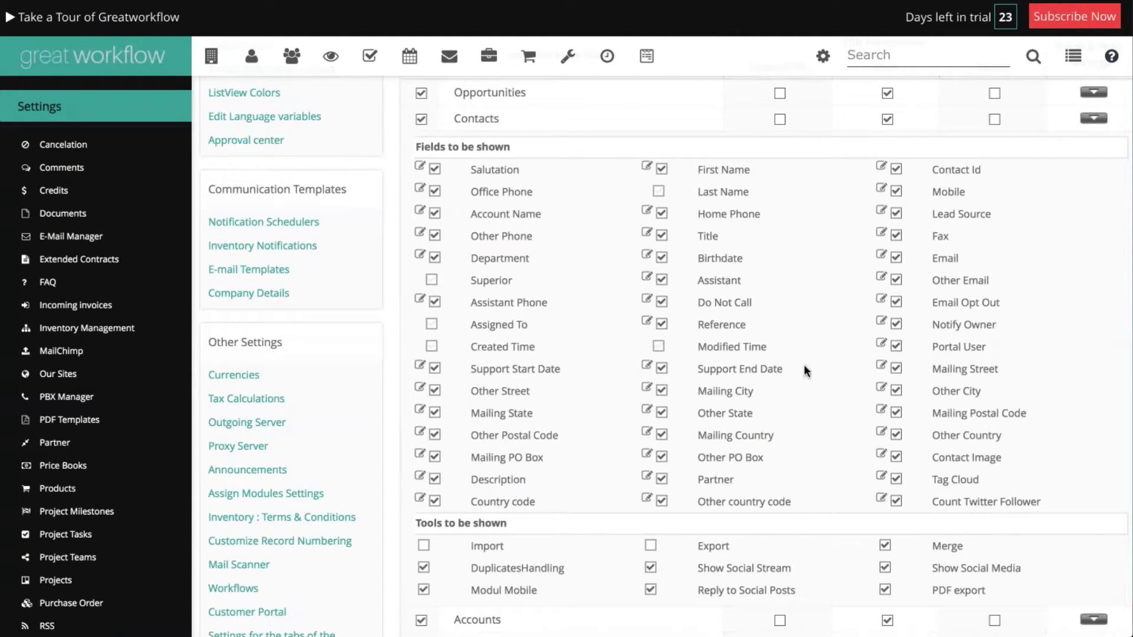
{"action": "scroll", "coordinate": [803, 364], "scroll_direction": "down", "scroll_amount": 2}
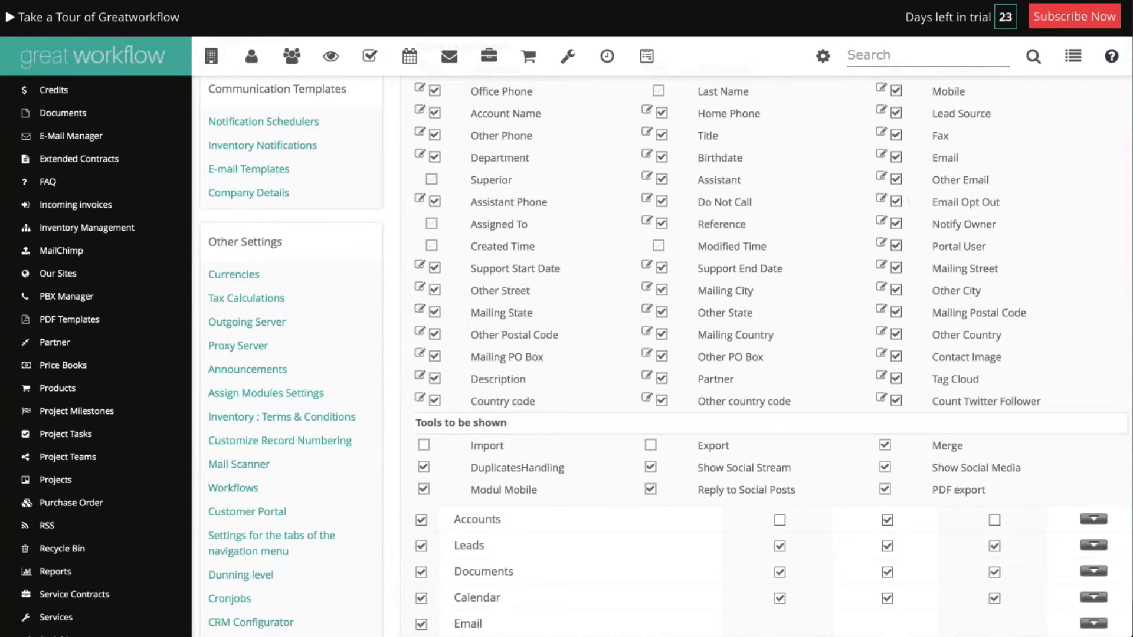
{"action": "scroll", "coordinate": [831, 197], "scroll_direction": "up", "scroll_amount": 3}
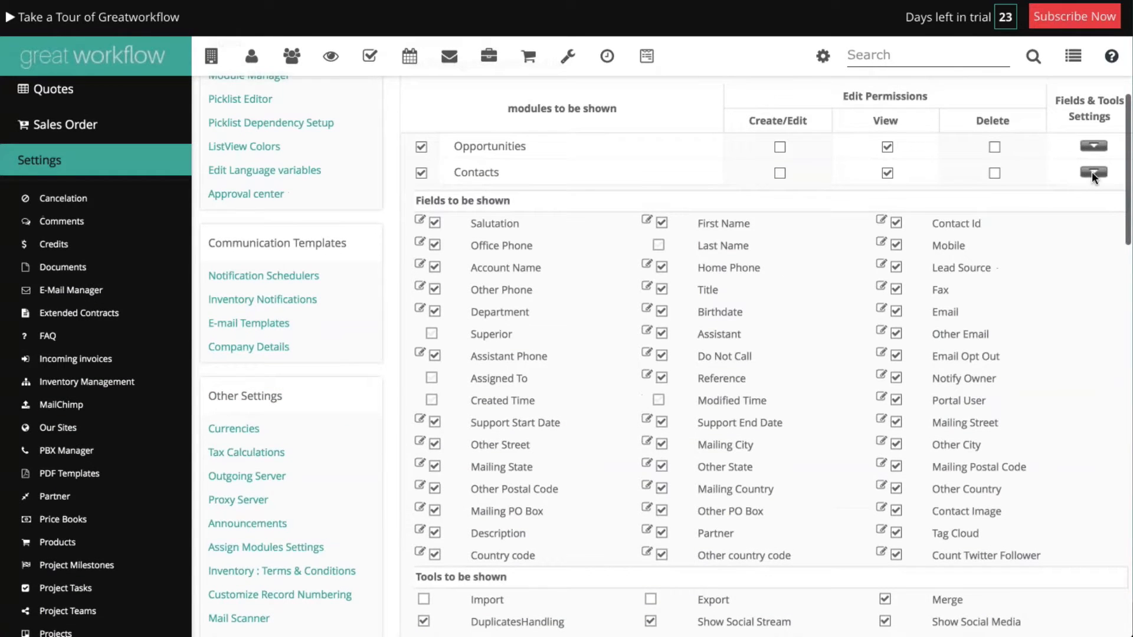
- Collapse the Contacts field and tool settings in the Sales Profile and review the permissions set for the remaining modules
{"action": "left_click", "coordinate": [1092, 172]}
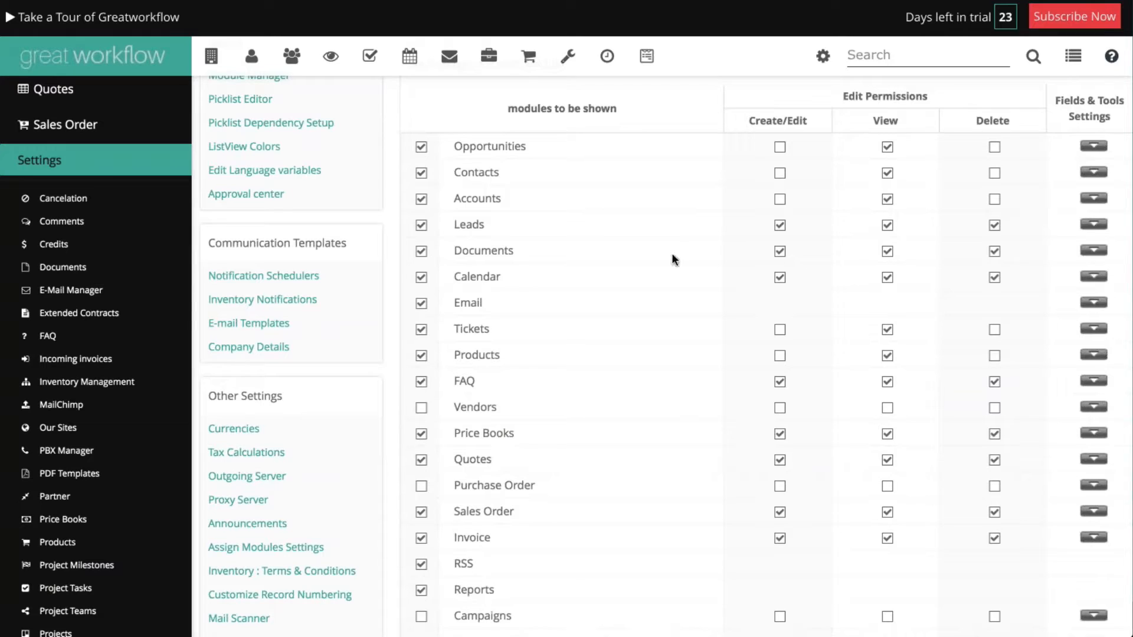
{"action": "scroll", "coordinate": [672, 255], "scroll_direction": "down", "scroll_amount": 7}
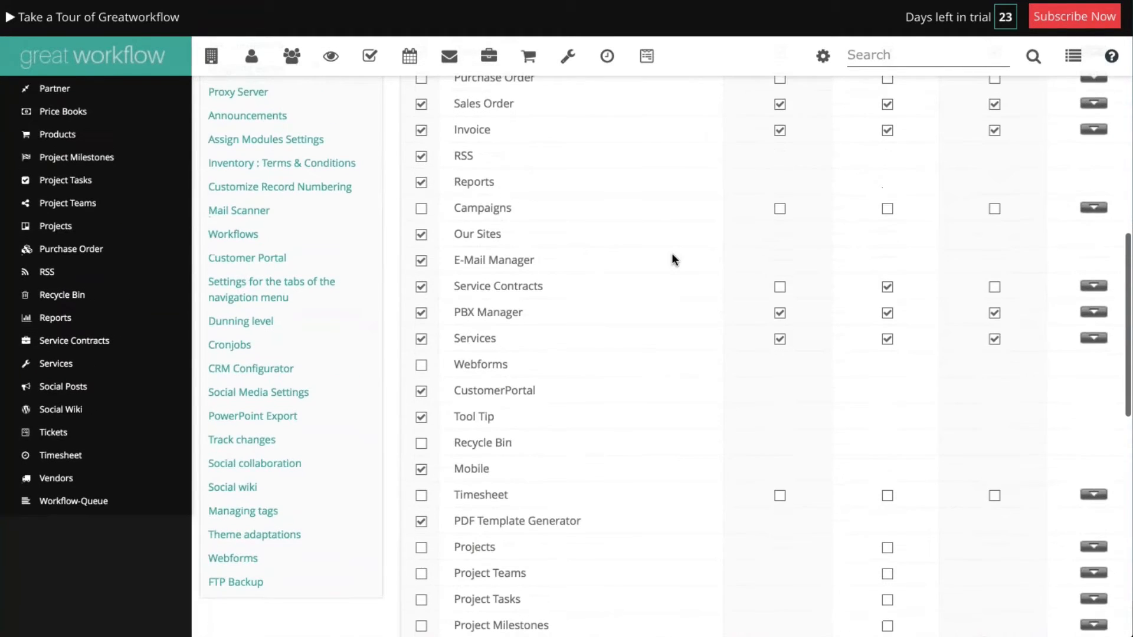
{"action": "scroll", "coordinate": [673, 255], "scroll_direction": "down", "scroll_amount": 7}
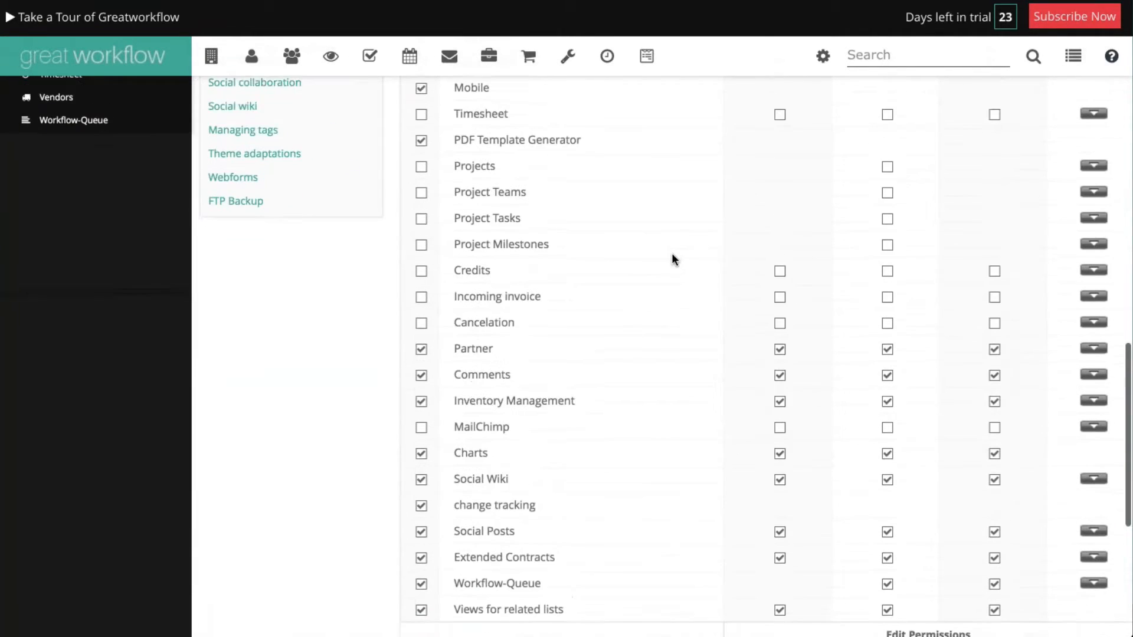
{"action": "scroll", "coordinate": [672, 255], "scroll_direction": "down", "scroll_amount": 4}
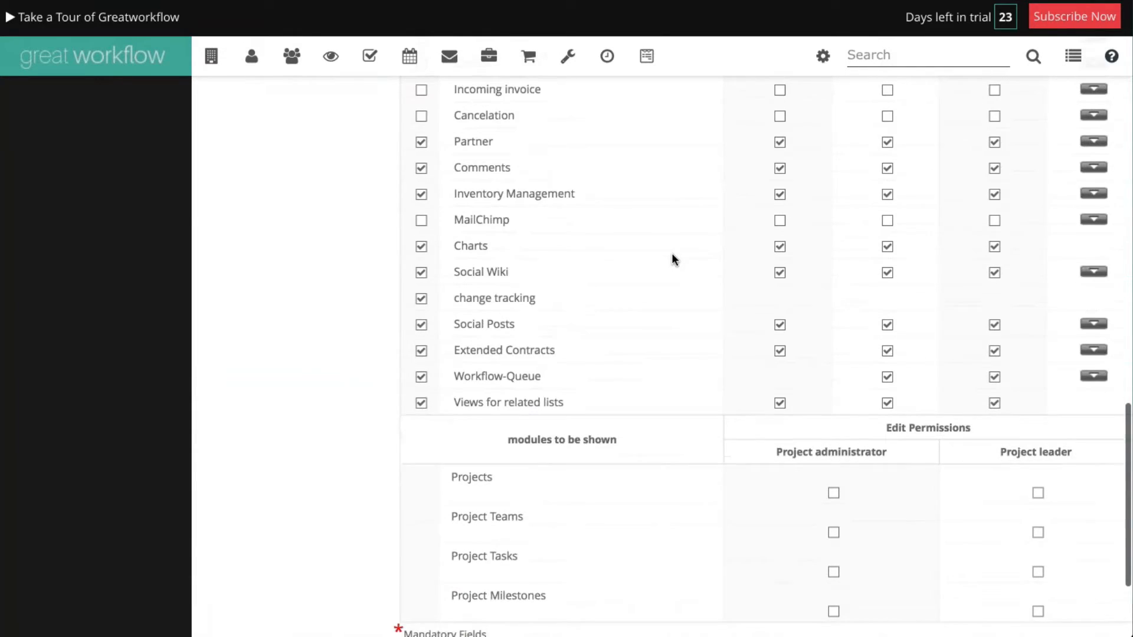
{"action": "scroll", "coordinate": [671, 253], "scroll_direction": "down", "scroll_amount": 3}
{"action": "scroll", "coordinate": [671, 253], "scroll_direction": "up", "scroll_amount": 12}
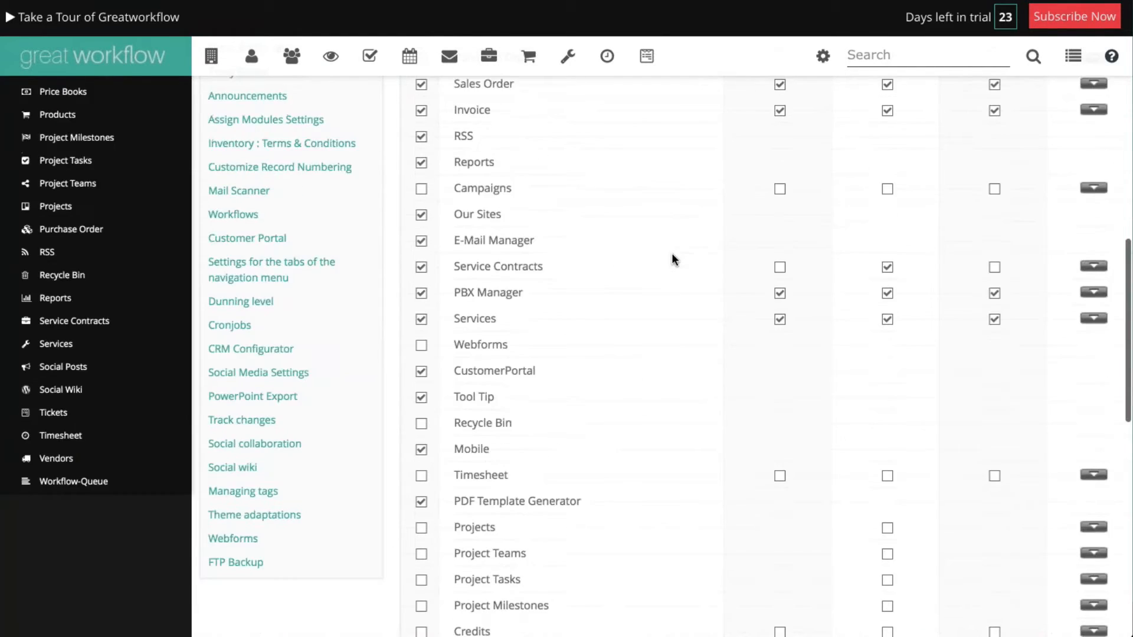
{"action": "scroll", "coordinate": [673, 258], "scroll_direction": "up", "scroll_amount": 10}
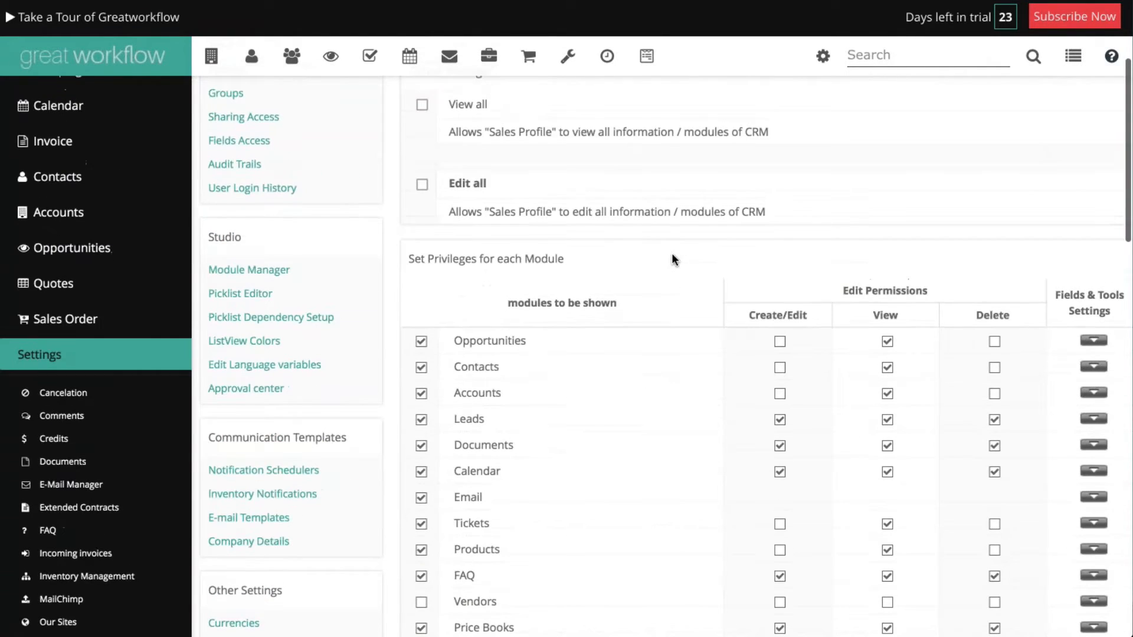
{"action": "scroll", "coordinate": [672, 260], "scroll_direction": "up", "scroll_amount": 2}
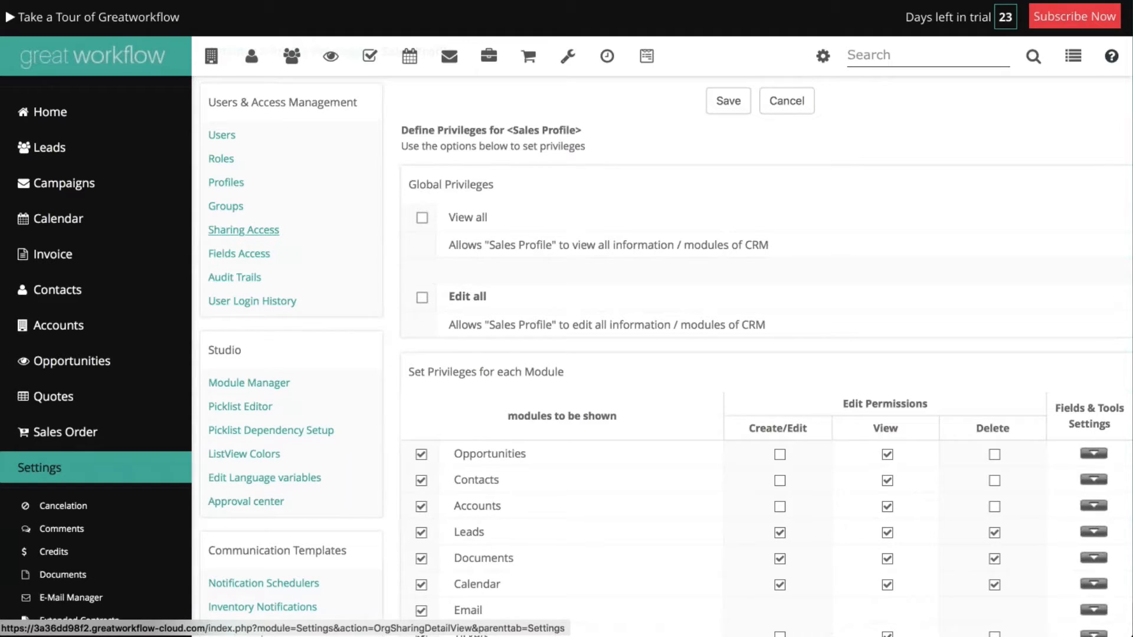
- Open the Standard layout of the Leads module in the layout editor through the Module Manager and look through its field blocks
{"action": "left_click", "coordinate": [333, 395]}
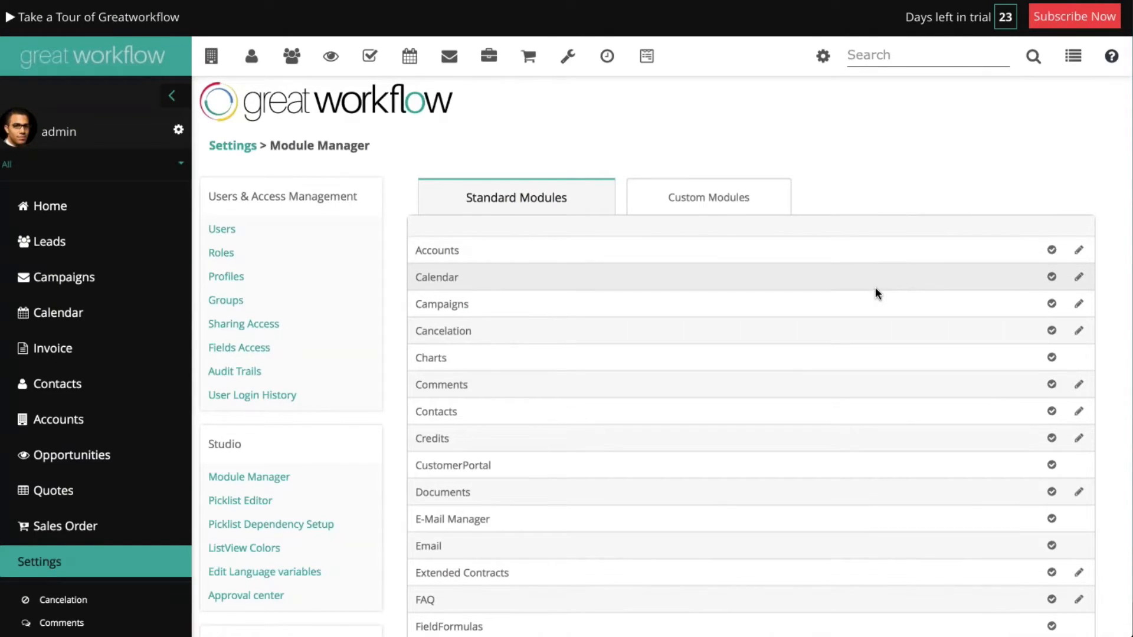
{"action": "scroll", "coordinate": [875, 287], "scroll_direction": "down", "scroll_amount": 3}
{"action": "scroll", "coordinate": [875, 285], "scroll_direction": "down", "scroll_amount": 5}
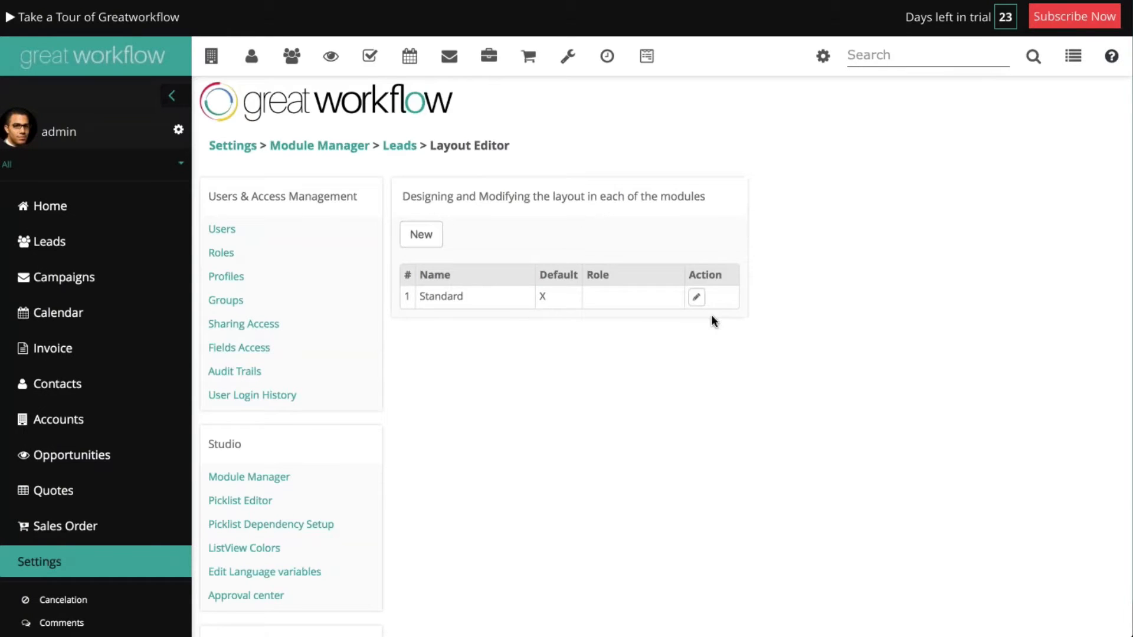
{"action": "left_click", "coordinate": [696, 297]}
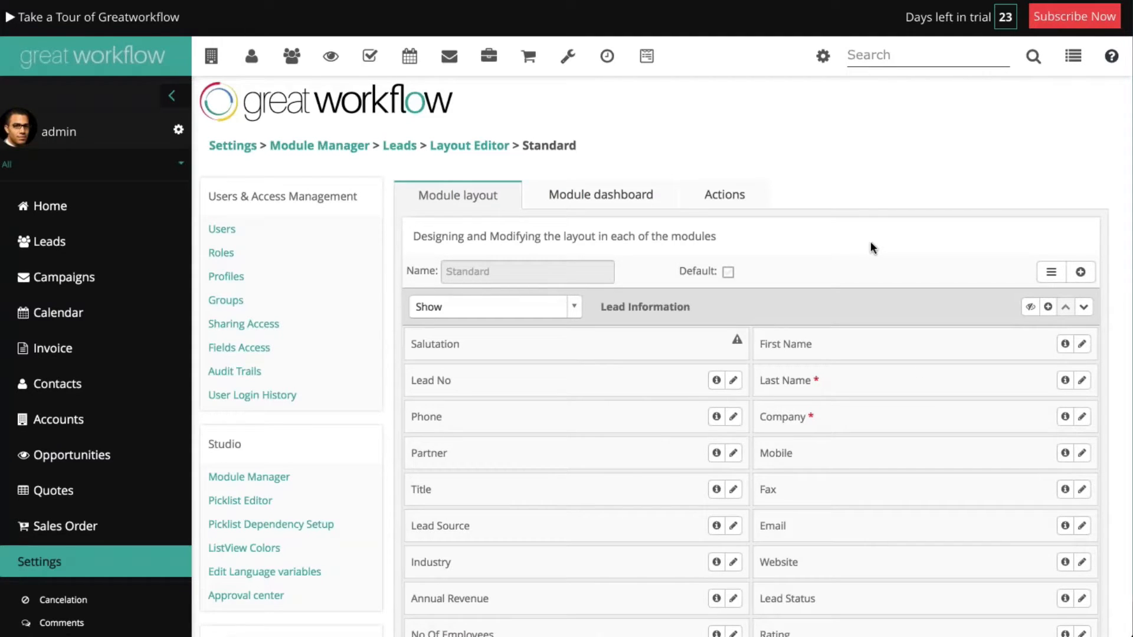
{"action": "scroll", "coordinate": [870, 242], "scroll_direction": "down", "scroll_amount": 4}
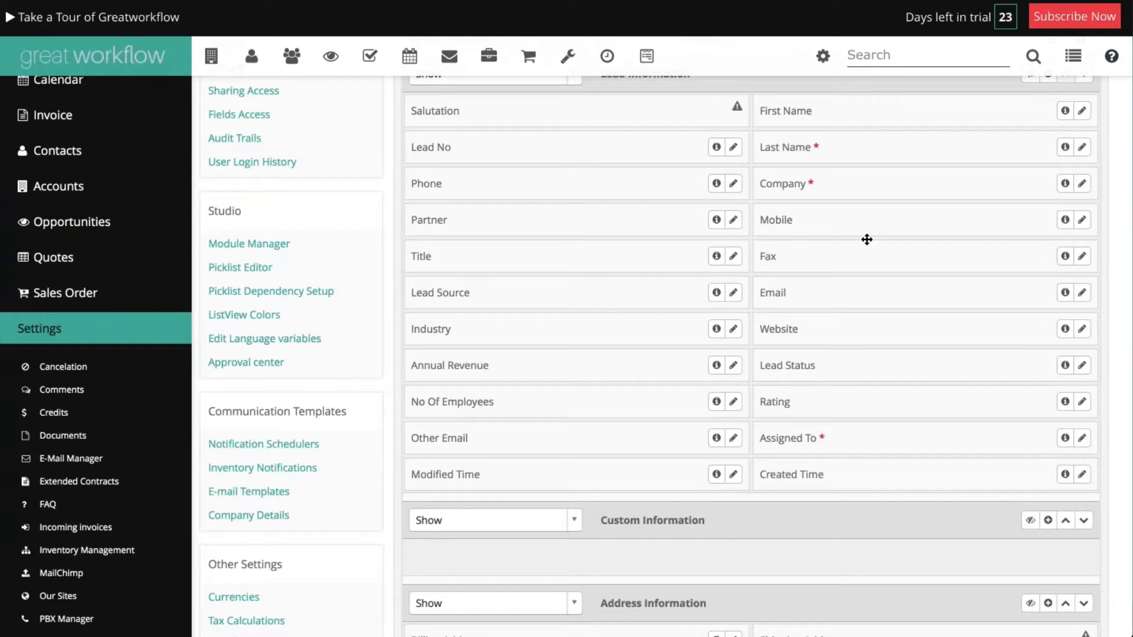
{"action": "scroll", "coordinate": [865, 240], "scroll_direction": "down", "scroll_amount": 5}
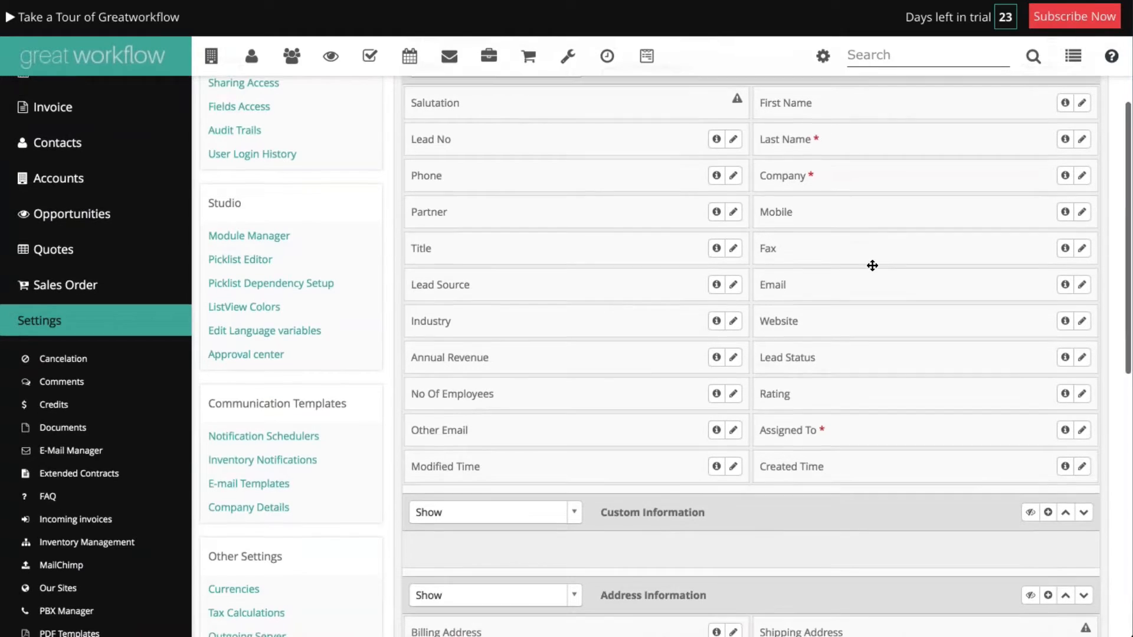
{"action": "scroll", "coordinate": [749, 354], "scroll_direction": "down", "scroll_amount": 4}
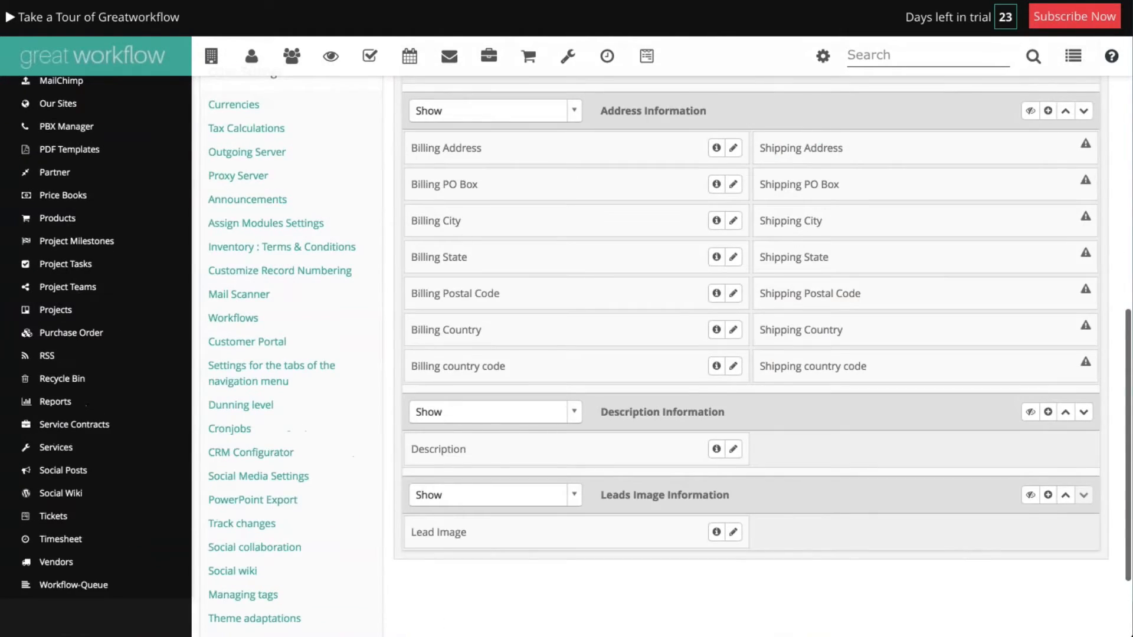
{"action": "scroll", "coordinate": [749, 354], "scroll_direction": "up", "scroll_amount": 9}
{"action": "scroll", "coordinate": [902, 281], "scroll_direction": "up", "scroll_amount": 4}
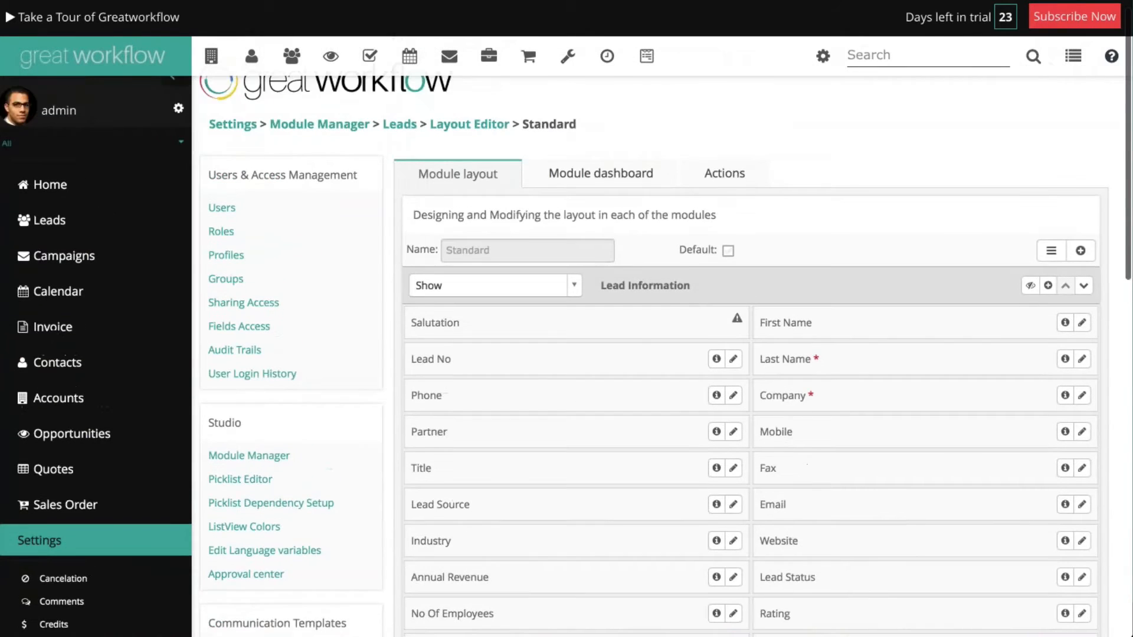
- Rearrange the Lead Information fields with Mobile beside Lead No, Lead Source below Lead No and Last Name beside Email, and save the layout
{"action": "scroll", "coordinate": [903, 281], "scroll_direction": "down", "scroll_amount": 3}
{"action": "left_click_drag", "start_coordinate": [890, 271], "coordinate": [1011, 196]}
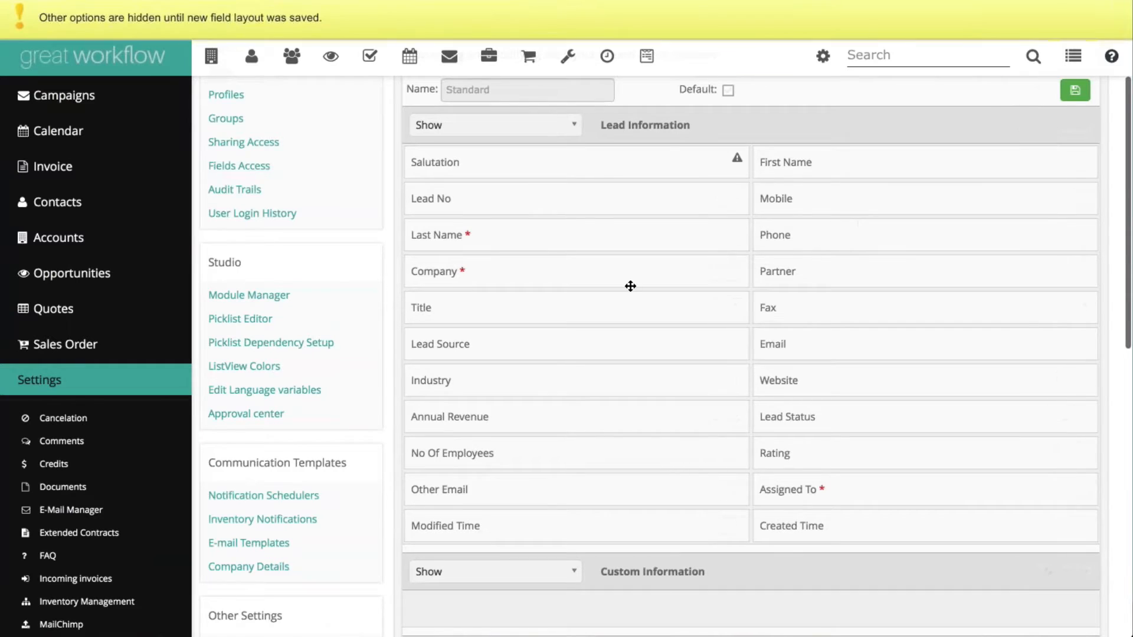
{"action": "left_click_drag", "start_coordinate": [572, 235], "coordinate": [885, 309]}
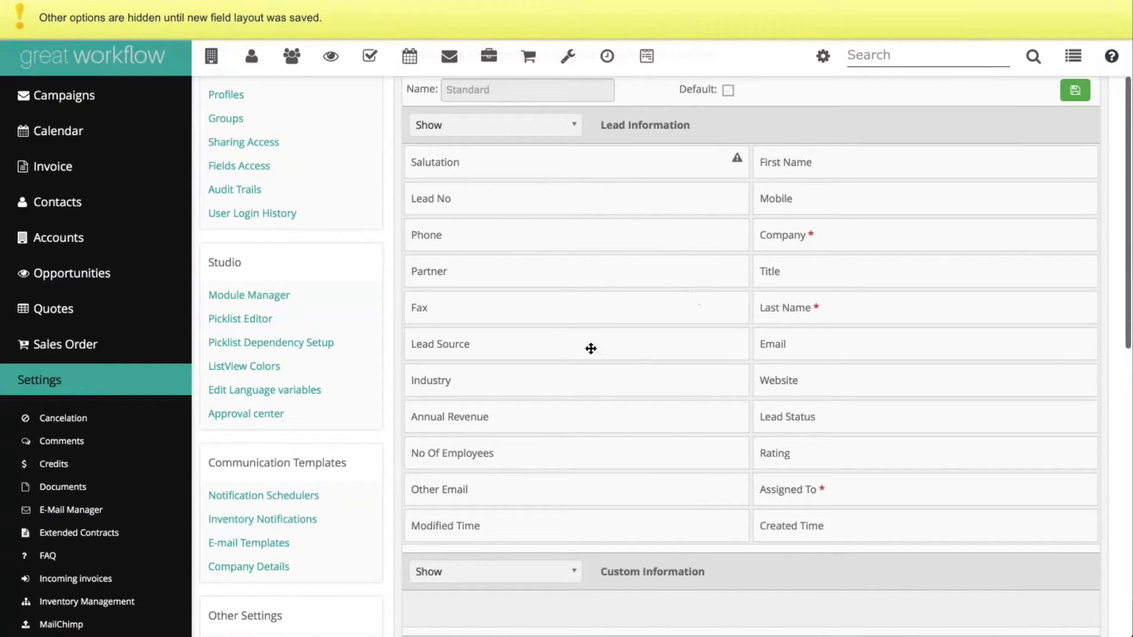
{"action": "left_click_drag", "start_coordinate": [589, 347], "coordinate": [603, 237]}
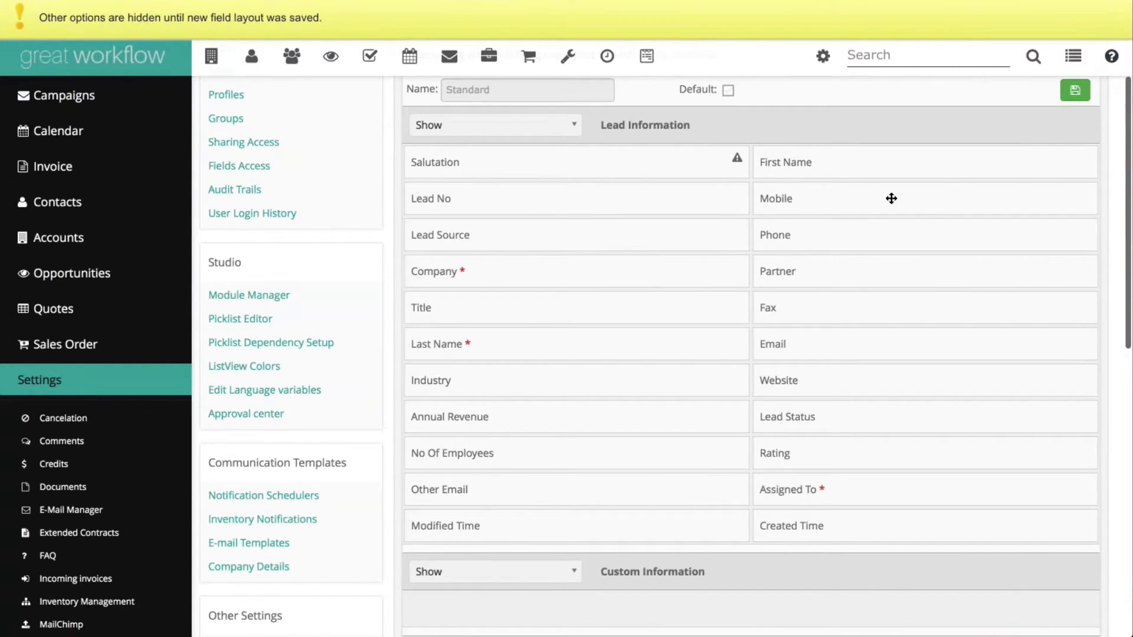
{"action": "left_click", "coordinate": [1075, 90]}
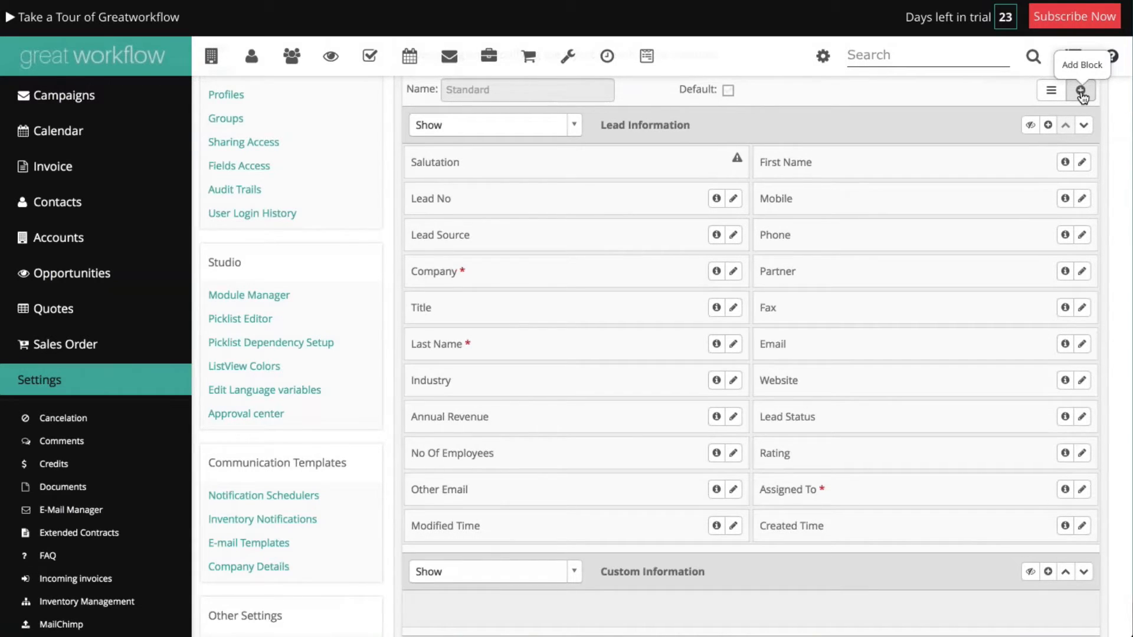
- Start a new custom field in the Lead Information block, look through the available field types and choose Text
{"action": "left_click", "coordinate": [1048, 125]}
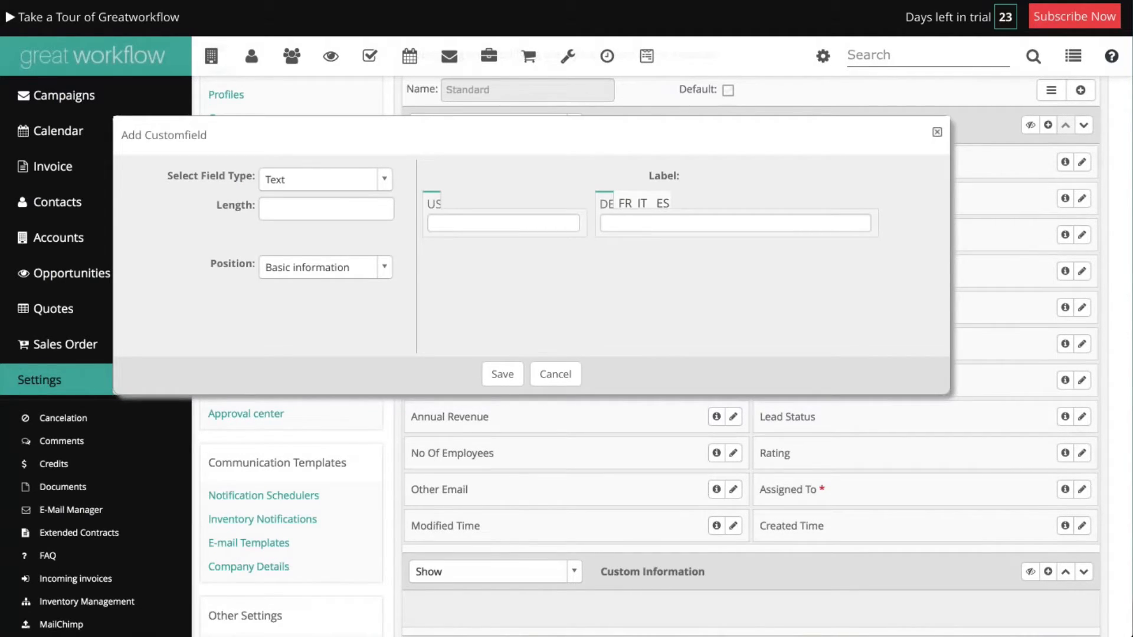
{"action": "left_click", "coordinate": [329, 183]}
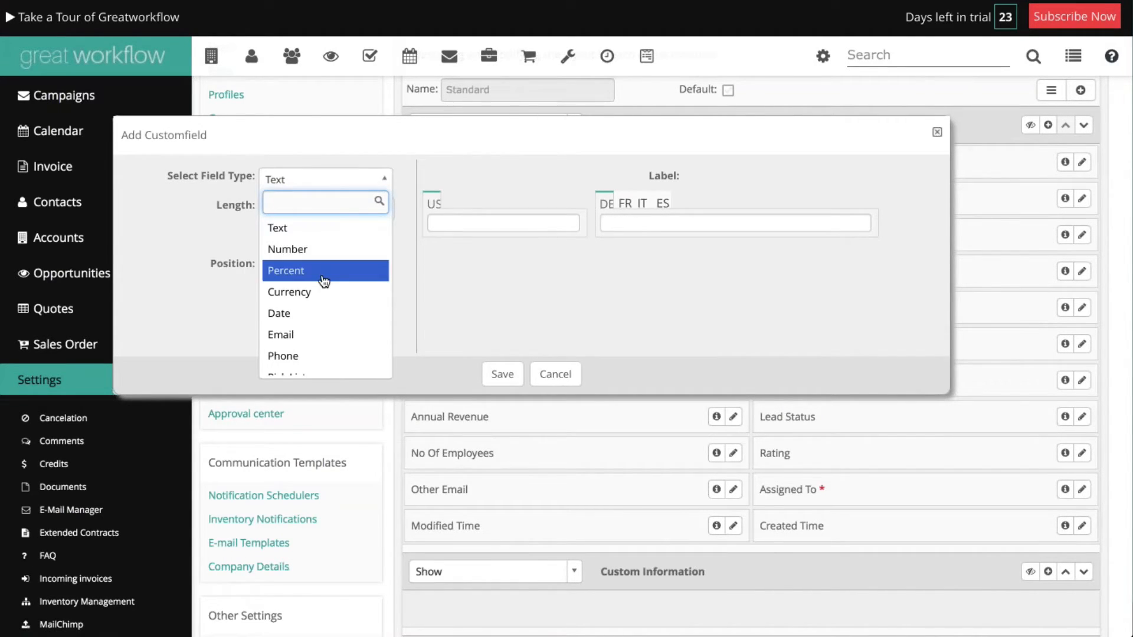
{"action": "scroll", "coordinate": [334, 305], "scroll_direction": "down", "scroll_amount": 2}
{"action": "scroll", "coordinate": [334, 304], "scroll_direction": "down", "scroll_amount": 2}
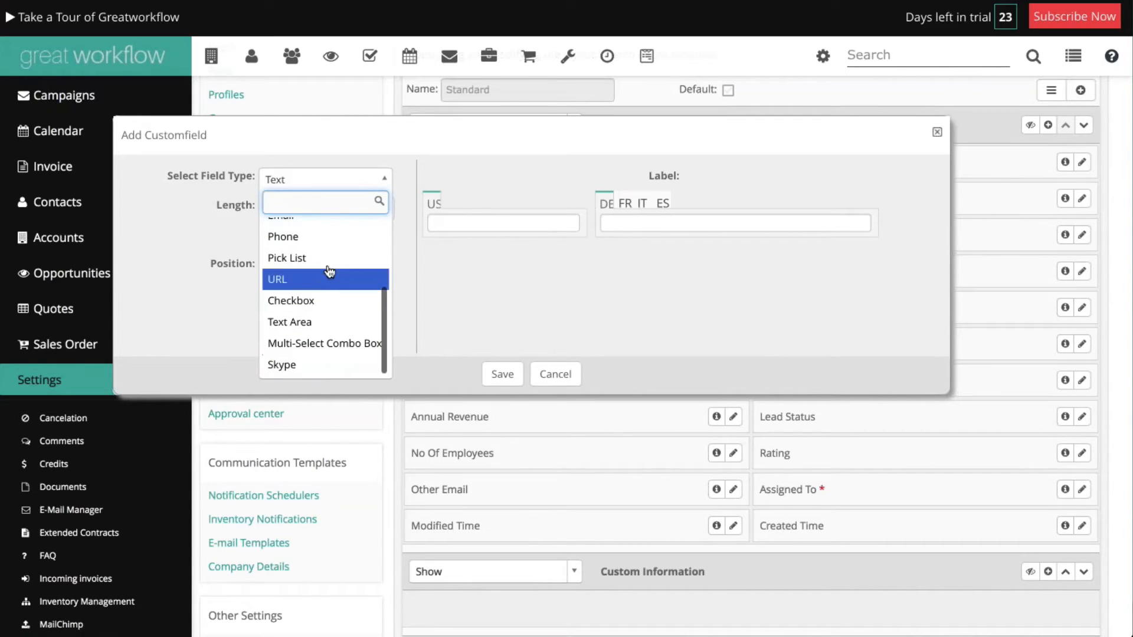
{"action": "scroll", "coordinate": [326, 269], "scroll_direction": "up", "scroll_amount": 3}
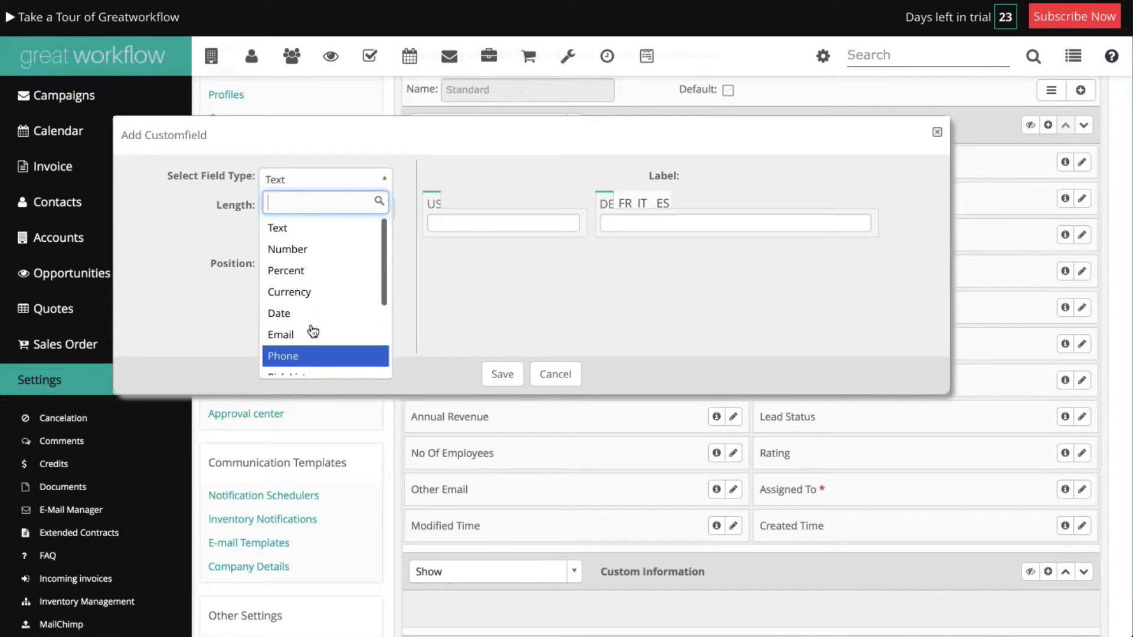
{"action": "left_click", "coordinate": [313, 228]}
- Set the custom field's length to 30, label it "Interessts" and save it
{"action": "left_click", "coordinate": [299, 210]}
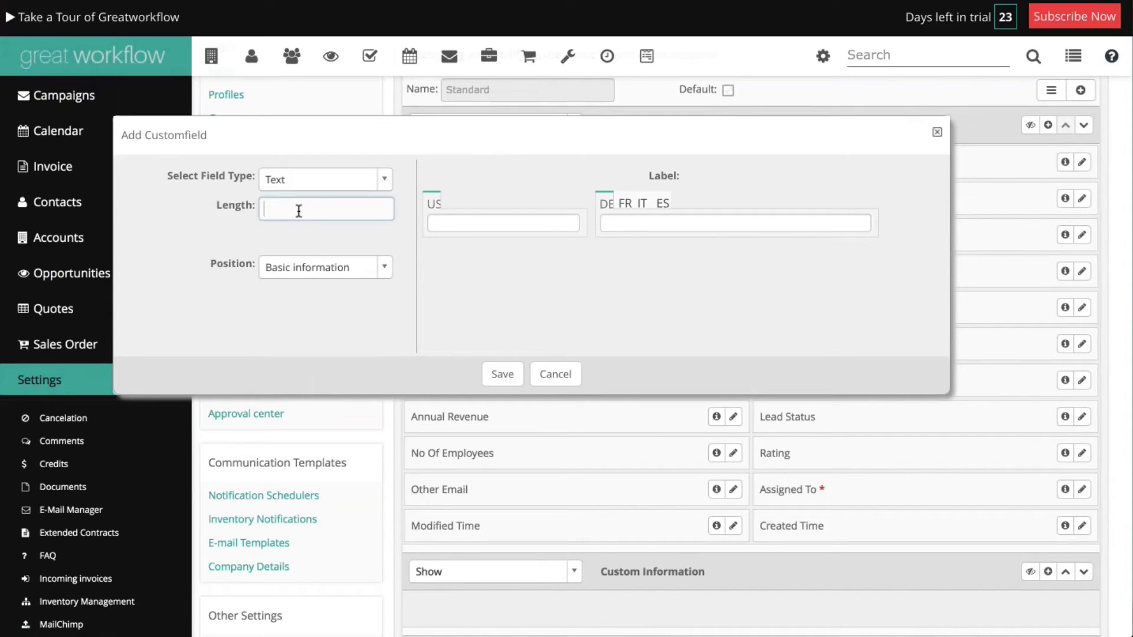
{"action": "type", "text": "30"}
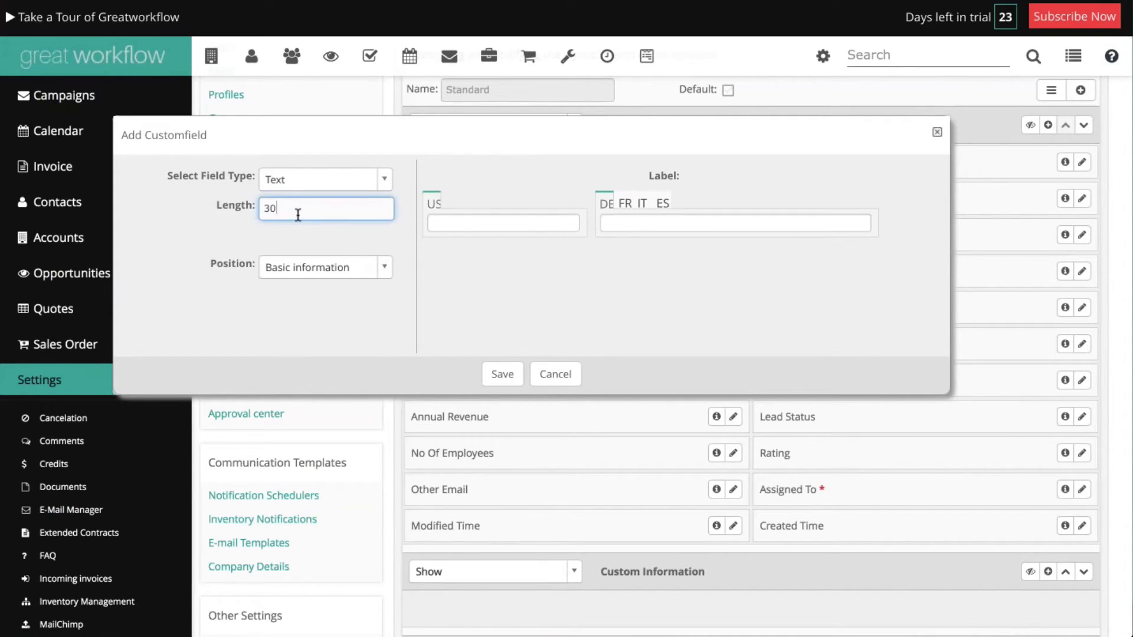
{"action": "key", "text": "Tab"}
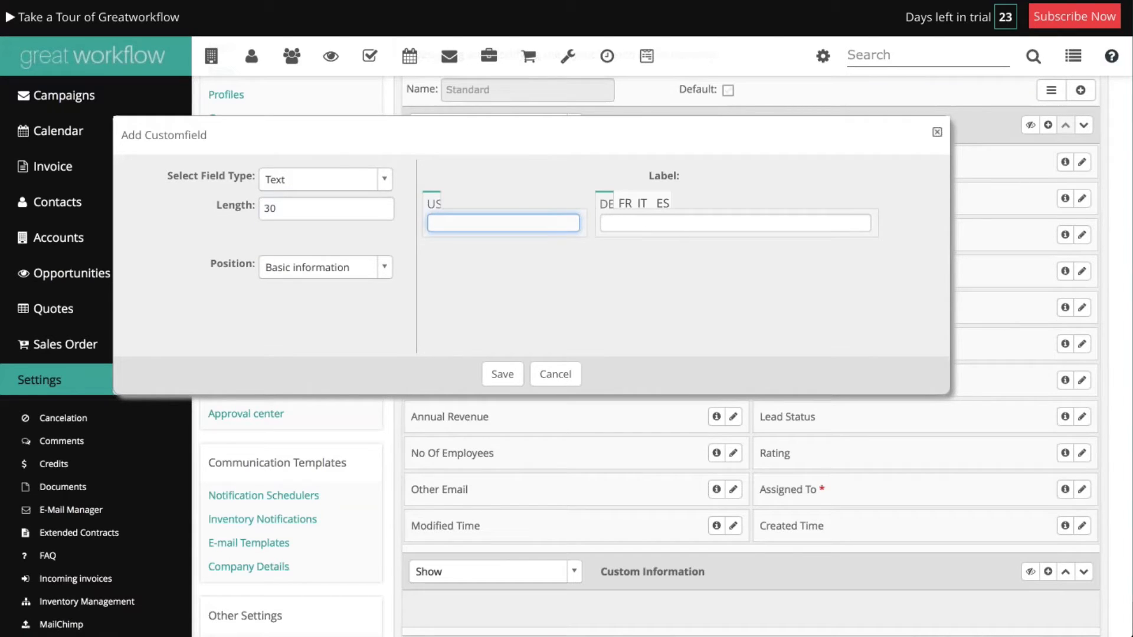
{"action": "type", "text": "Interesst"}
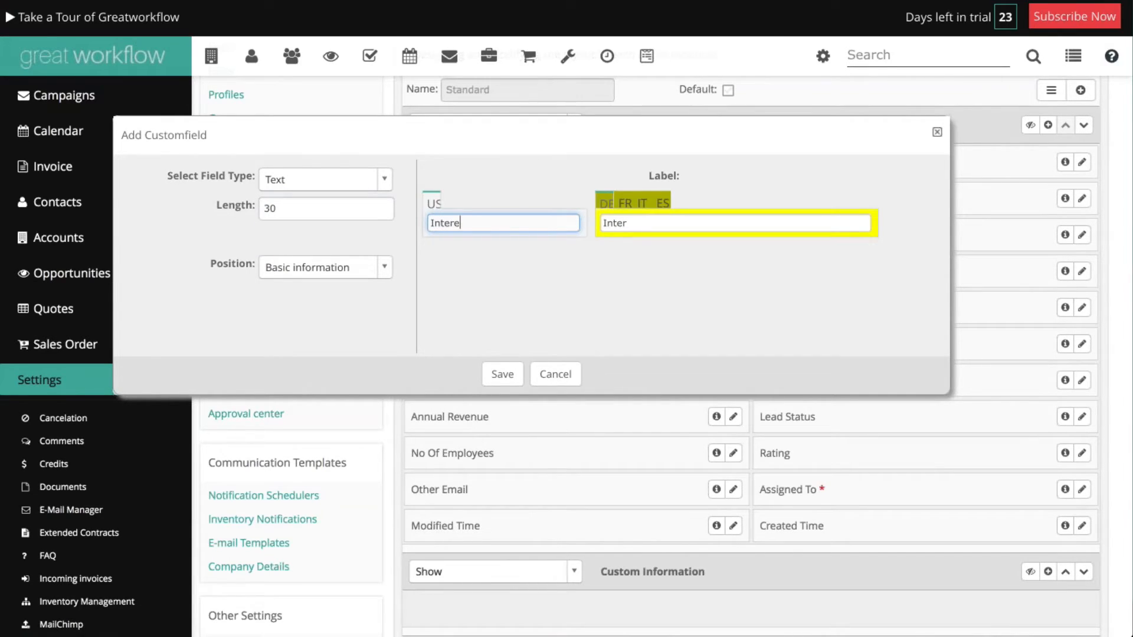
{"action": "type", "text": "s"}
{"action": "left_click", "coordinate": [502, 374]}
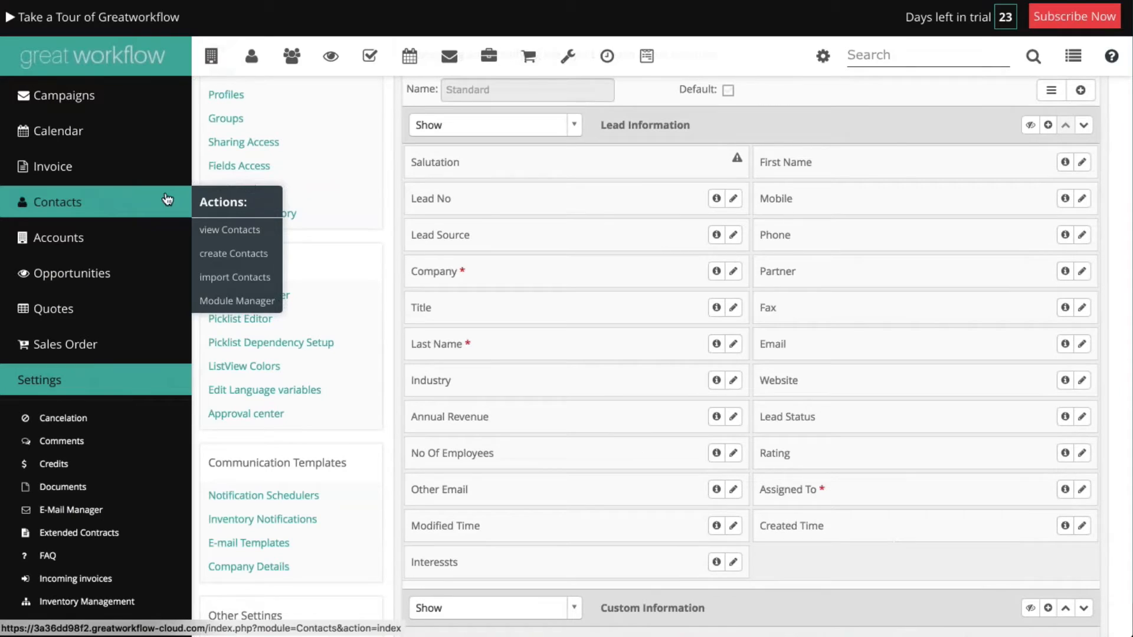
- Open the last viewed lead's record and open its new Interessts field for inline editing, leaving the field blank
{"action": "scroll", "coordinate": [59, 466], "scroll_direction": "up", "scroll_amount": 3}
{"action": "mouse_move", "coordinate": [48, 241]}
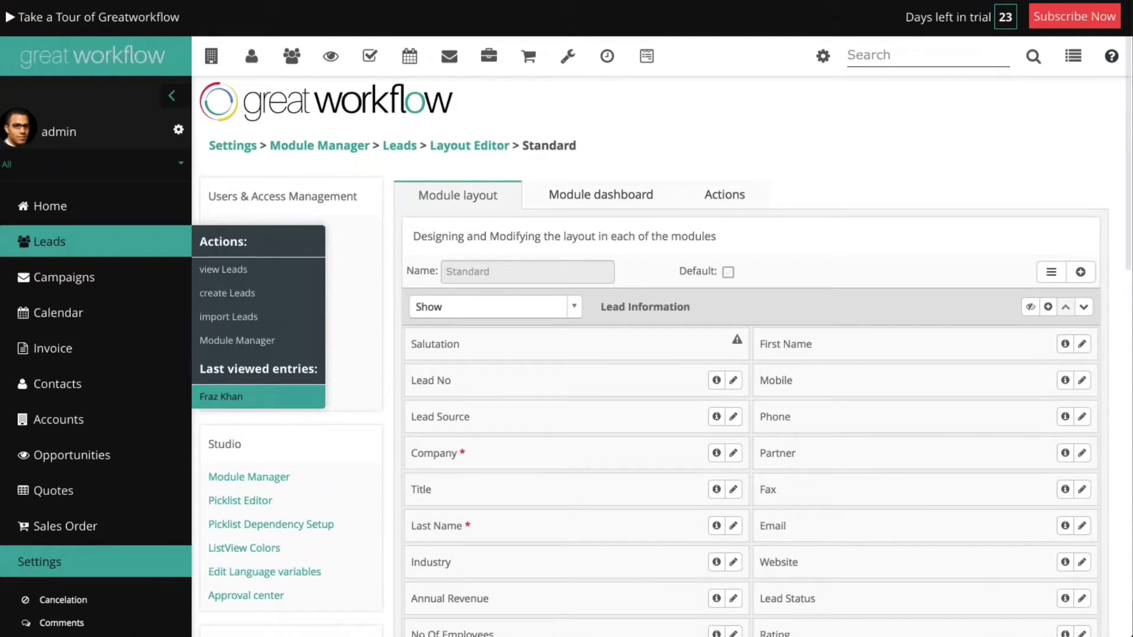
{"action": "left_click", "coordinate": [221, 396]}
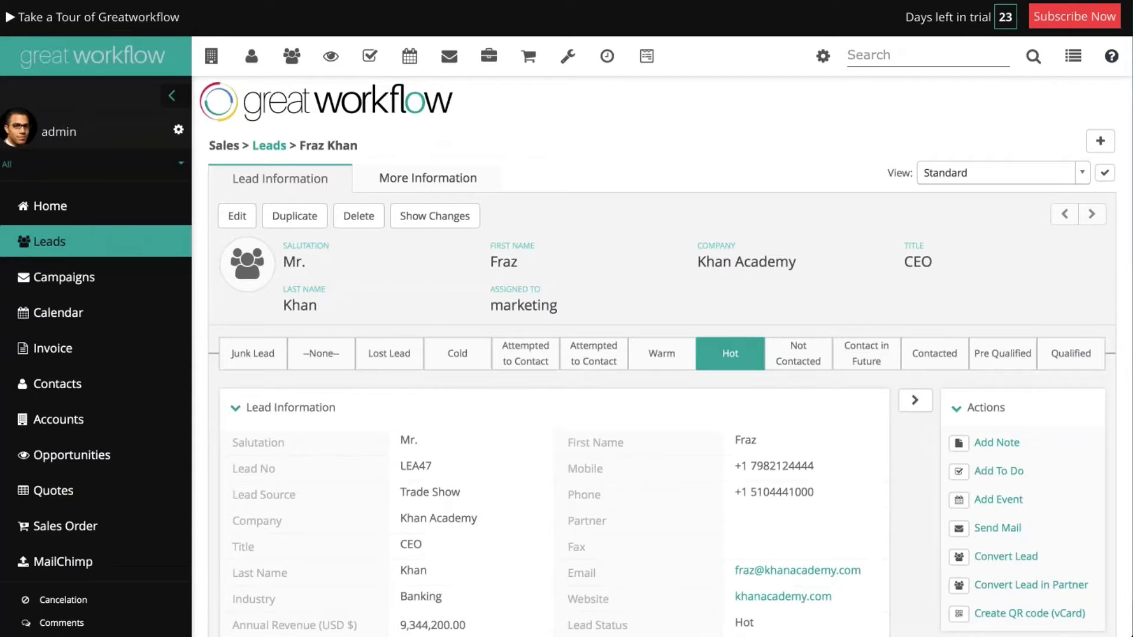
{"action": "scroll", "coordinate": [413, 401], "scroll_direction": "down", "scroll_amount": 5}
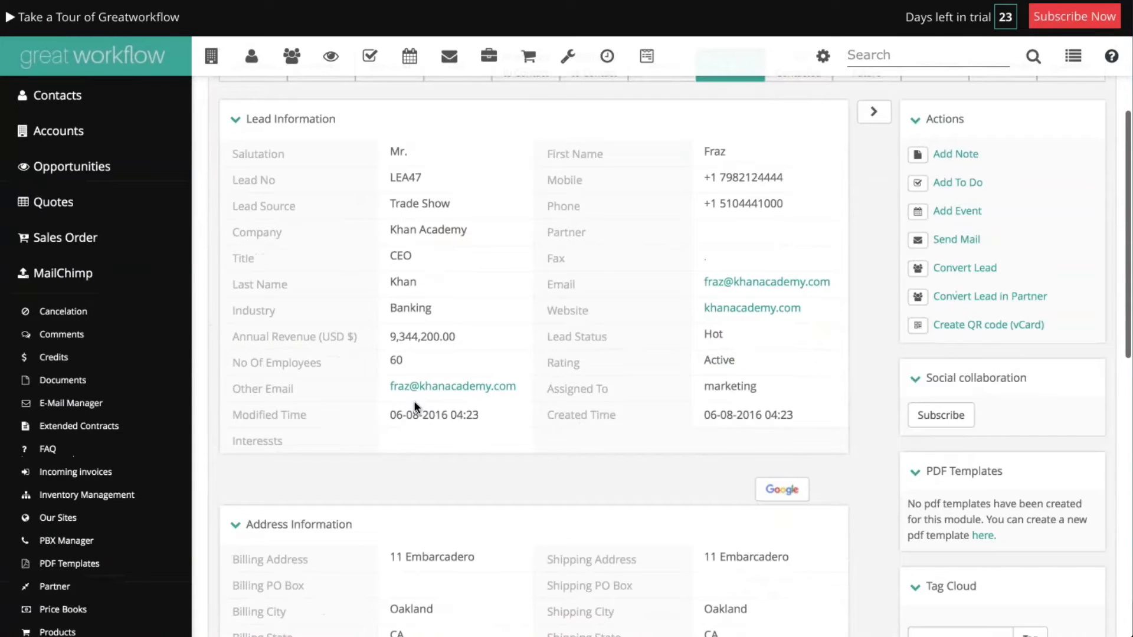
{"action": "left_click", "coordinate": [418, 442]}
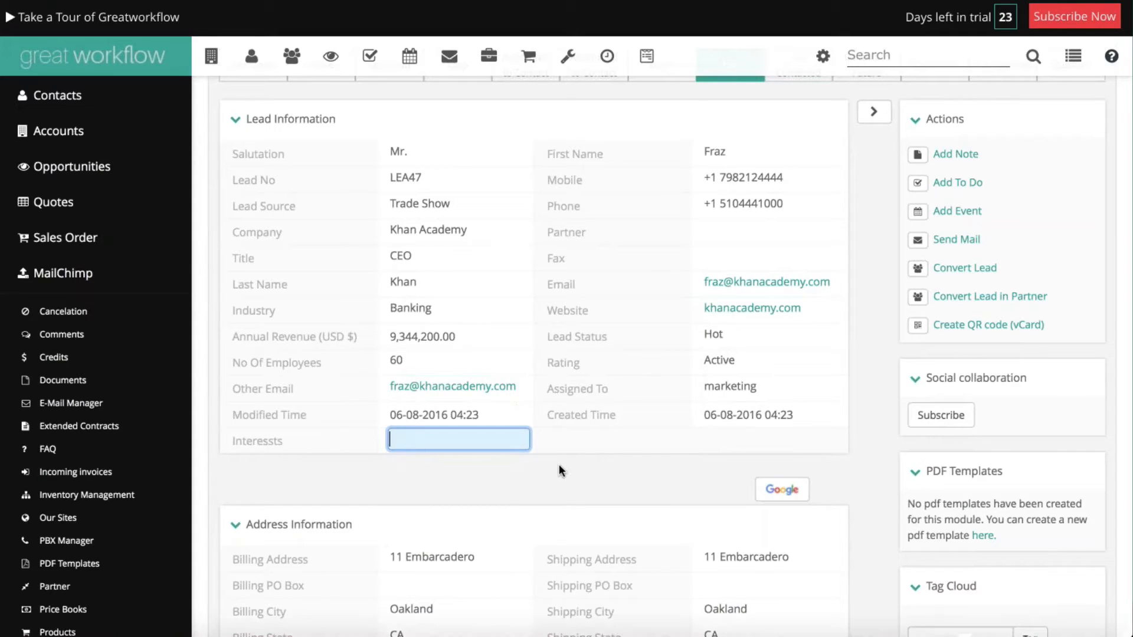
{"action": "key", "text": "Return"}
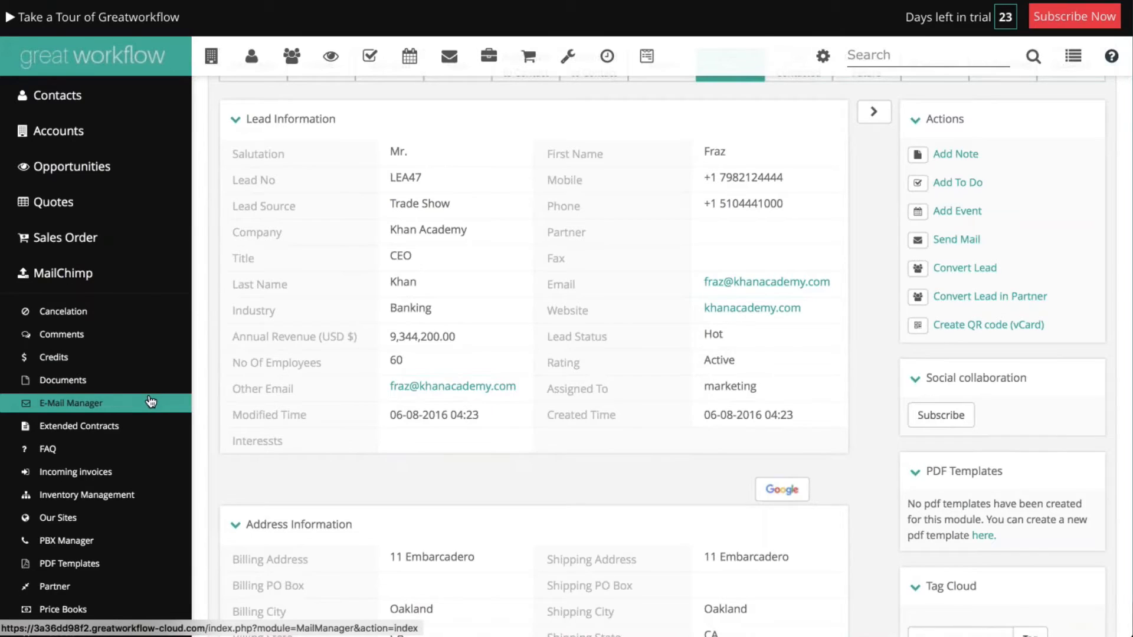
- Look over the lead's detail sections and bring up the quick actions and last viewed entries of the Quotes module
{"action": "scroll", "coordinate": [151, 402], "scroll_direction": "down", "scroll_amount": 5}
{"action": "scroll", "coordinate": [151, 389], "scroll_direction": "up", "scroll_amount": 6}
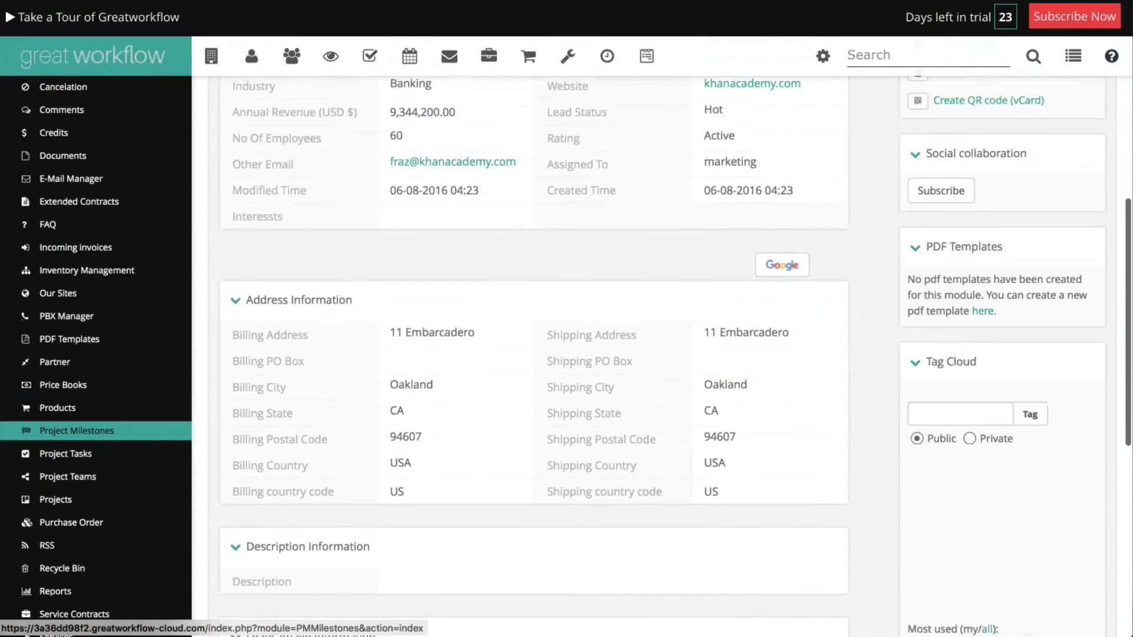
{"action": "scroll", "coordinate": [151, 396], "scroll_direction": "up", "scroll_amount": 1}
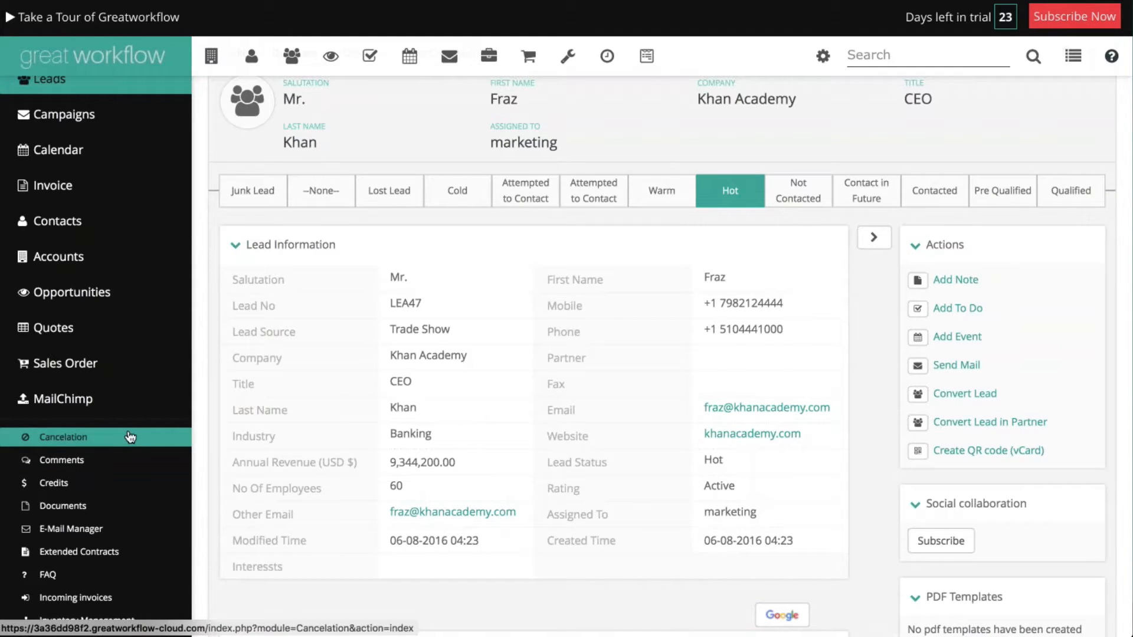
{"action": "mouse_move", "coordinate": [103, 331]}
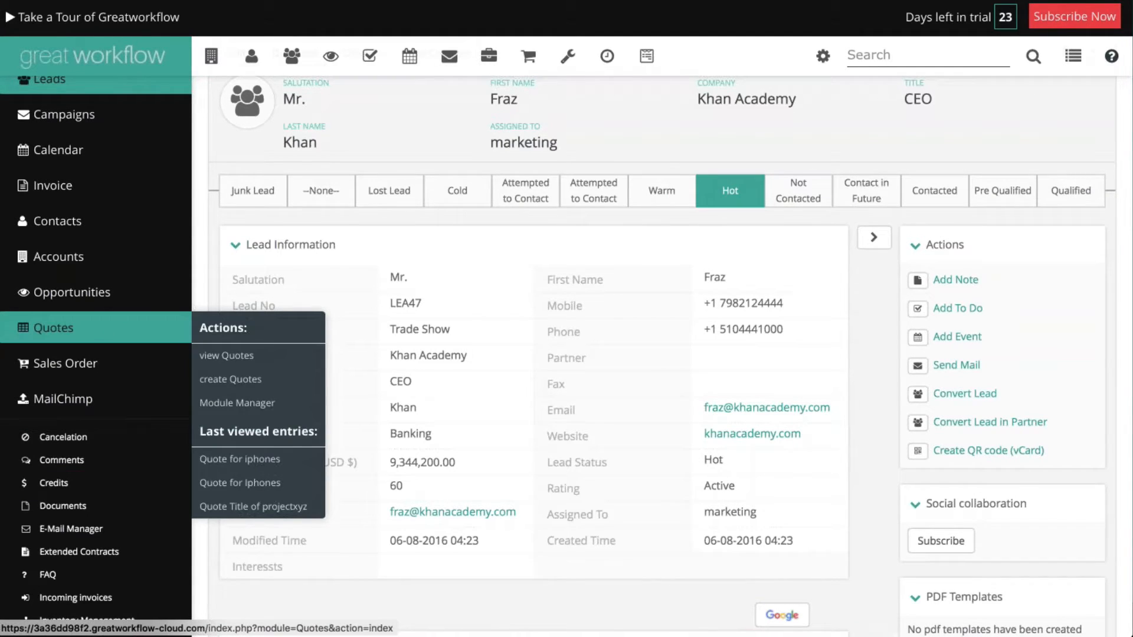
- View the first Quote for iphones record in the Quotes module and the Invoice Phone record in the Invoice module
{"action": "left_click", "coordinate": [103, 328]}
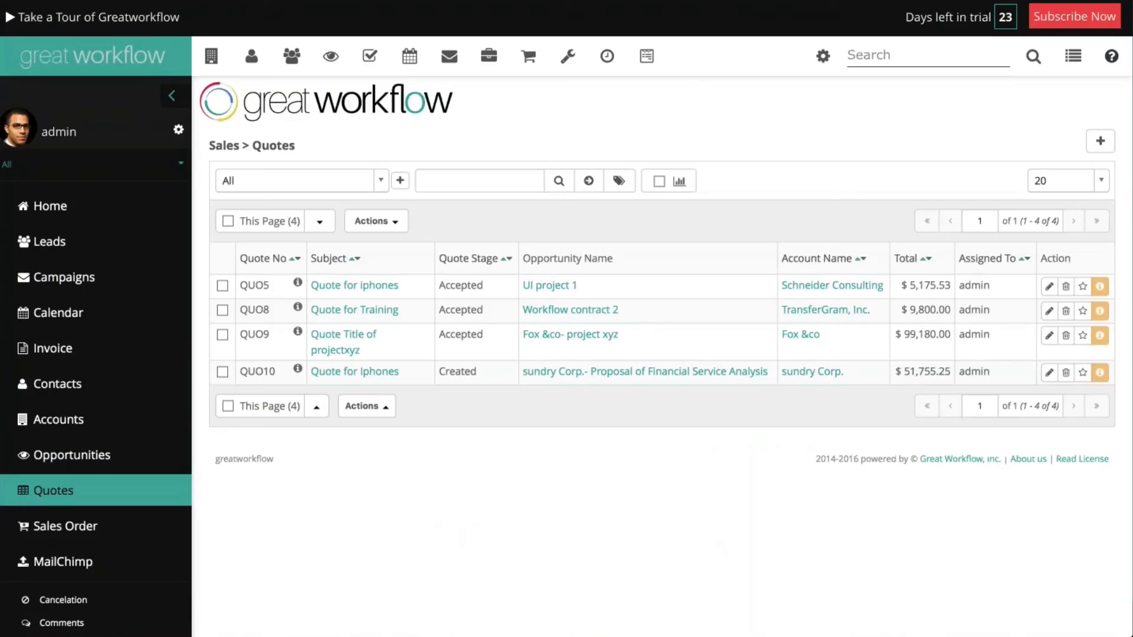
{"action": "left_click", "coordinate": [383, 289]}
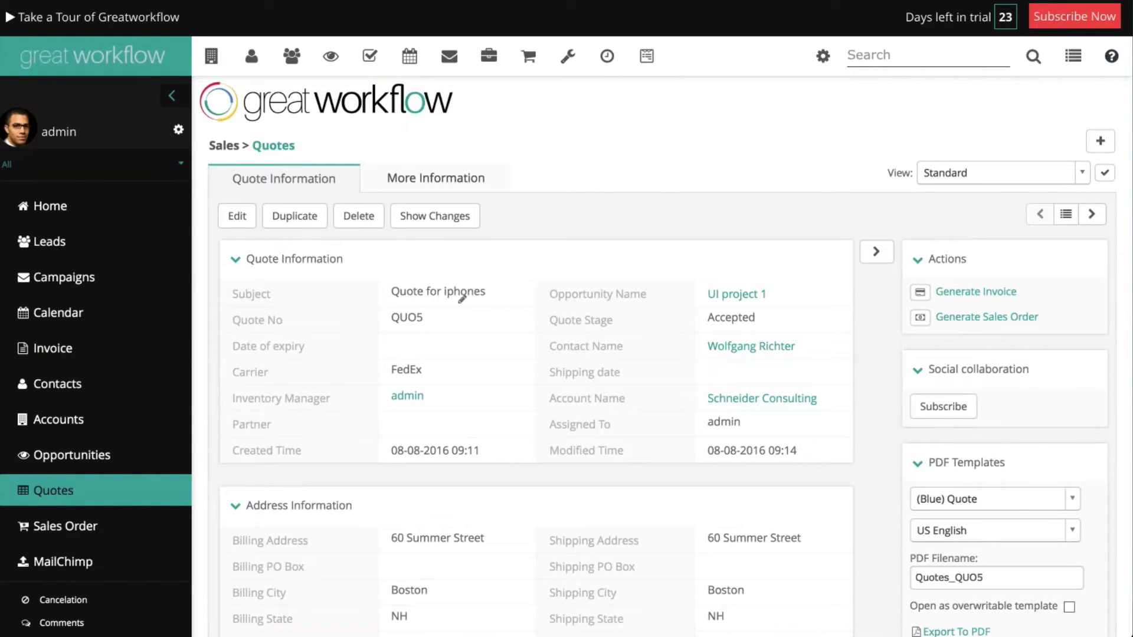
{"action": "mouse_move", "coordinate": [68, 494]}
{"action": "scroll", "coordinate": [59, 448], "scroll_direction": "down", "scroll_amount": 1}
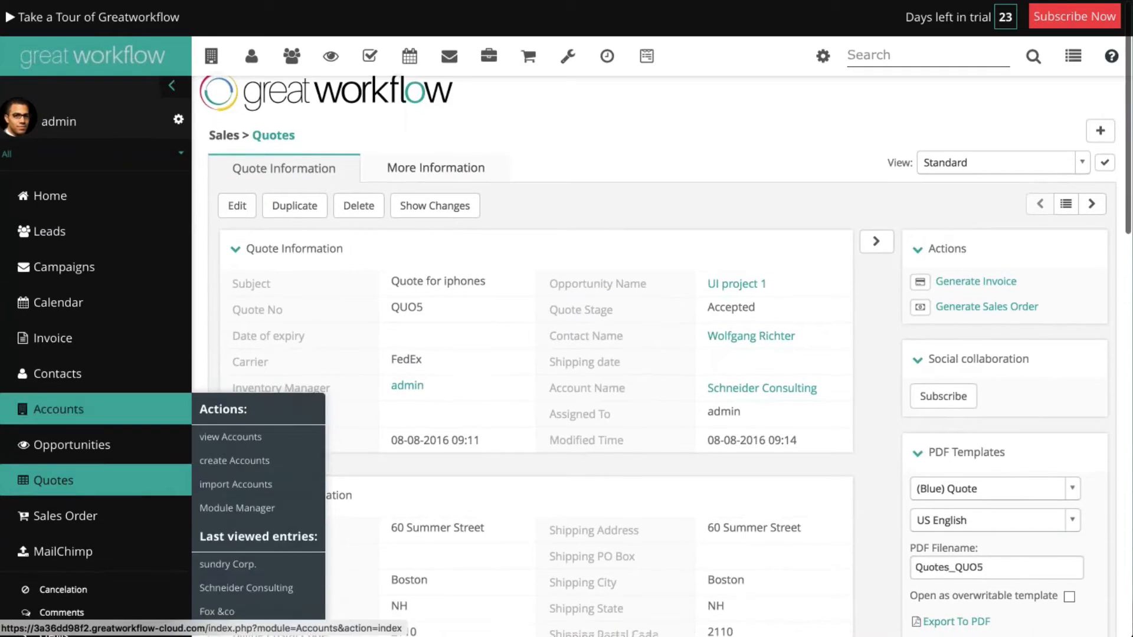
{"action": "left_click", "coordinate": [53, 338]}
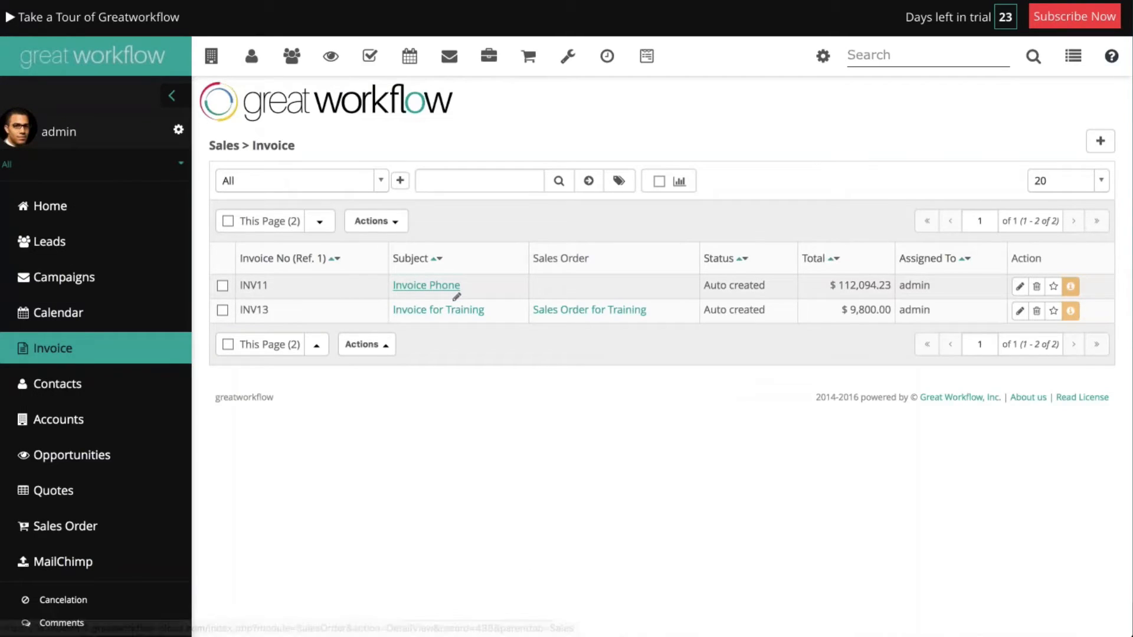
{"action": "left_click", "coordinate": [456, 297]}
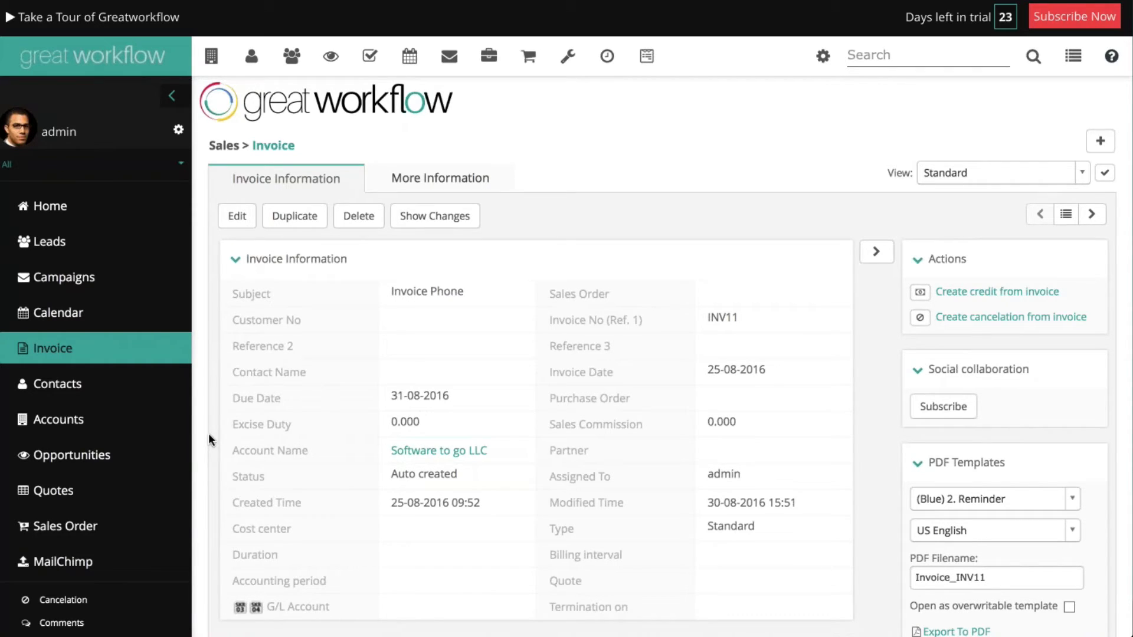
- Open the E-Mail Manager module to view its mail account setup options
{"action": "mouse_move", "coordinate": [110, 422]}
{"action": "scroll", "coordinate": [150, 426], "scroll_direction": "down", "scroll_amount": 5}
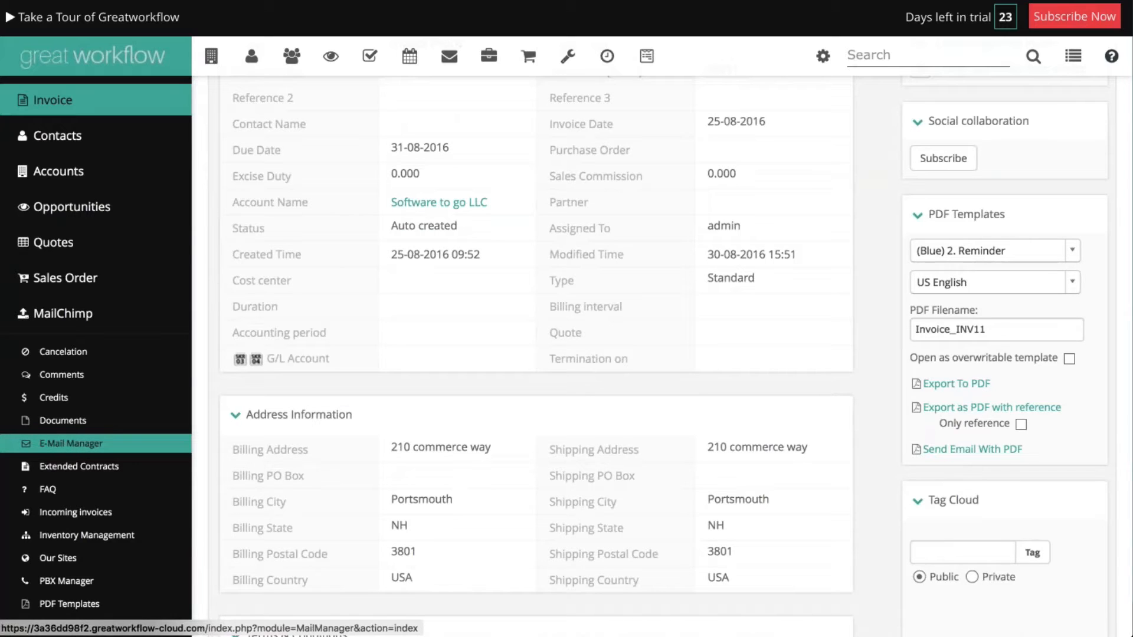
{"action": "left_click", "coordinate": [67, 444]}
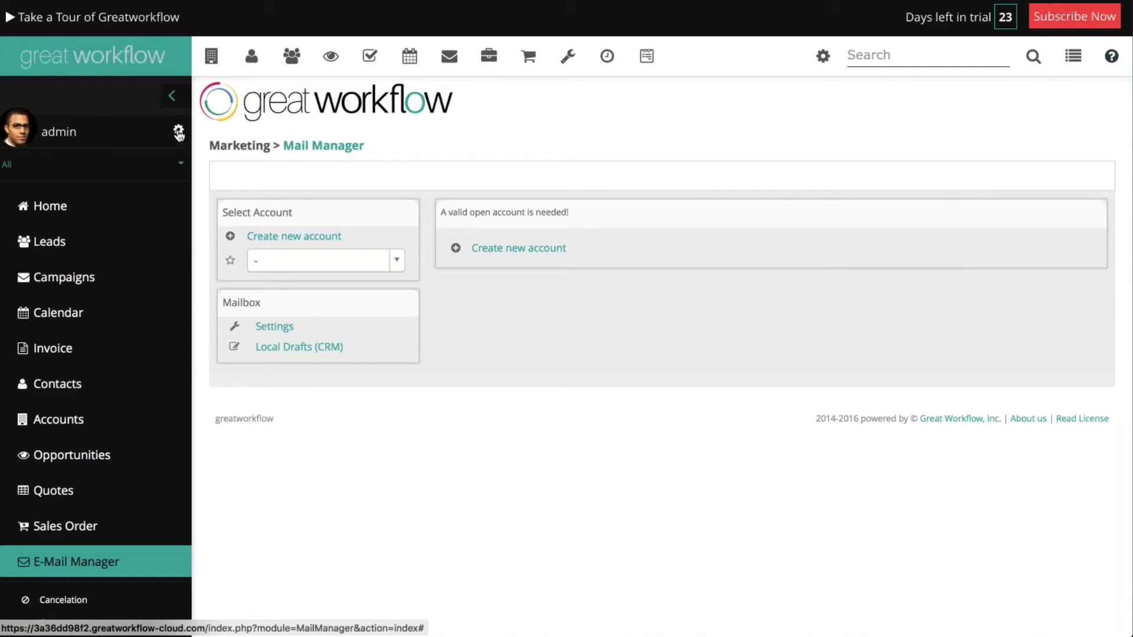
- Bring up the Send Mail form for the conultusa, inc. lead with its primary email address selected, and close it without sending
{"action": "mouse_move", "coordinate": [112, 248]}
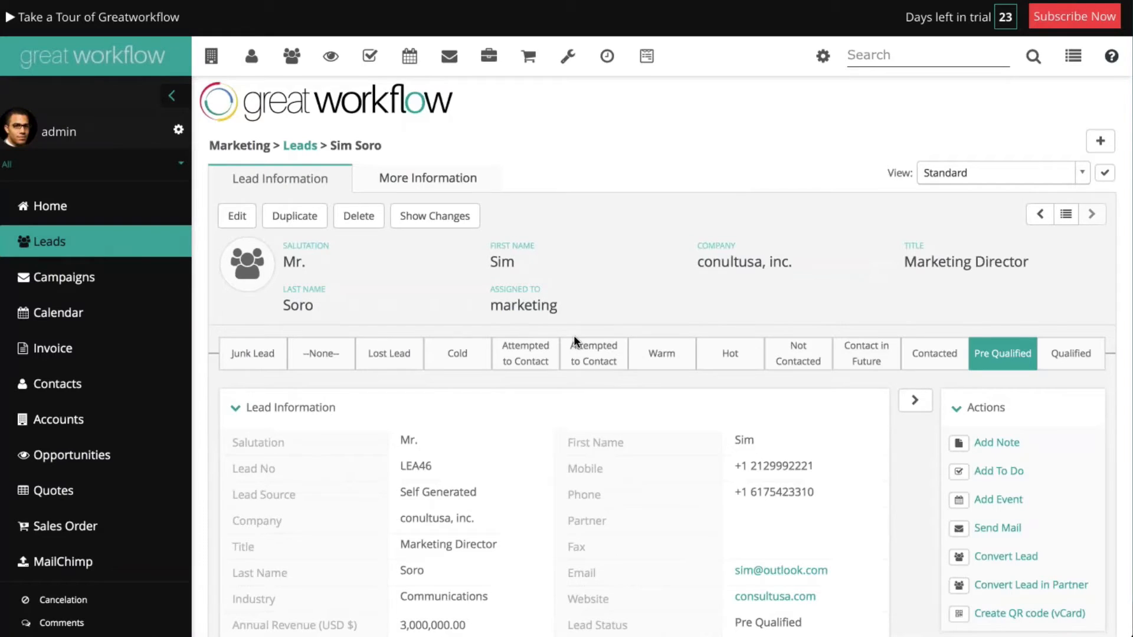
{"action": "scroll", "coordinate": [584, 348], "scroll_direction": "down", "scroll_amount": 2}
{"action": "scroll", "coordinate": [970, 371], "scroll_direction": "down", "scroll_amount": 1}
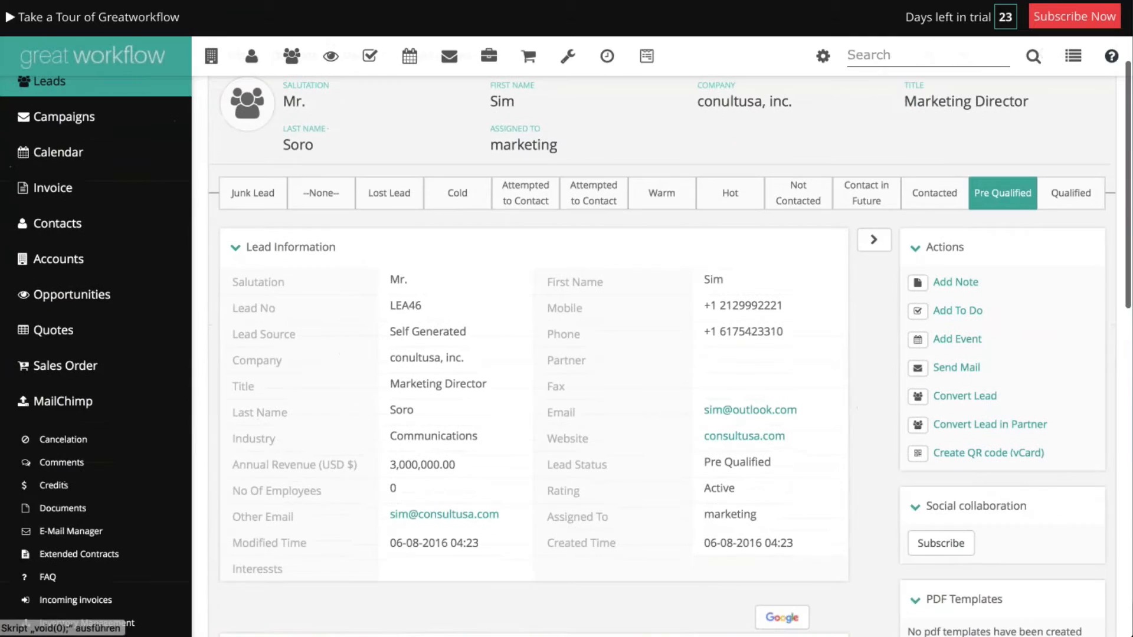
{"action": "left_click", "coordinate": [956, 368]}
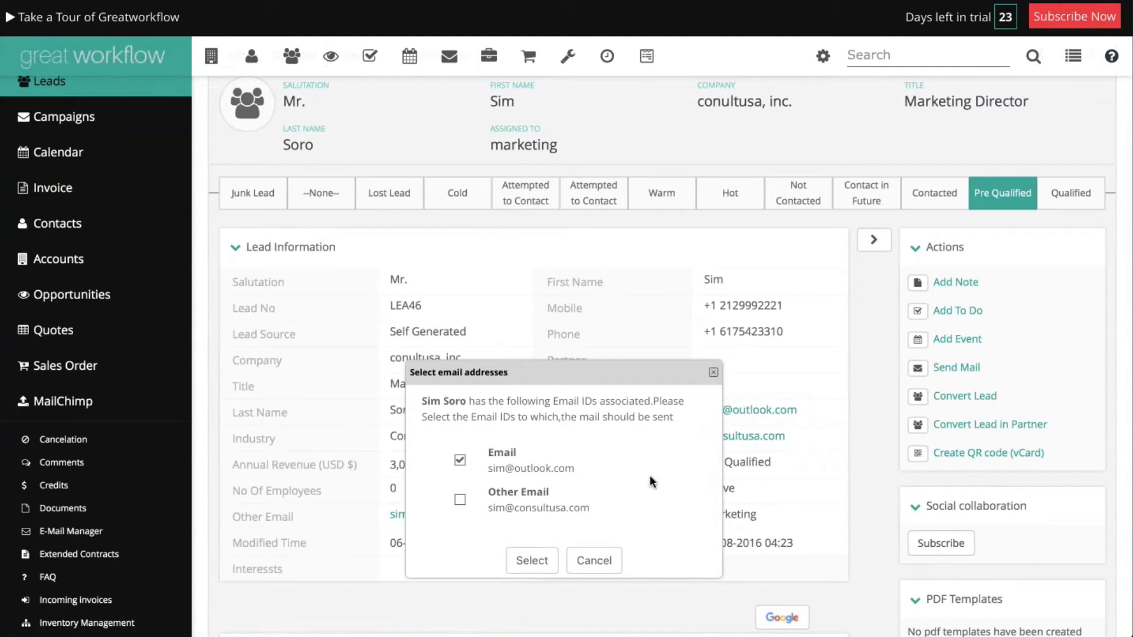
{"action": "left_click", "coordinate": [532, 561]}
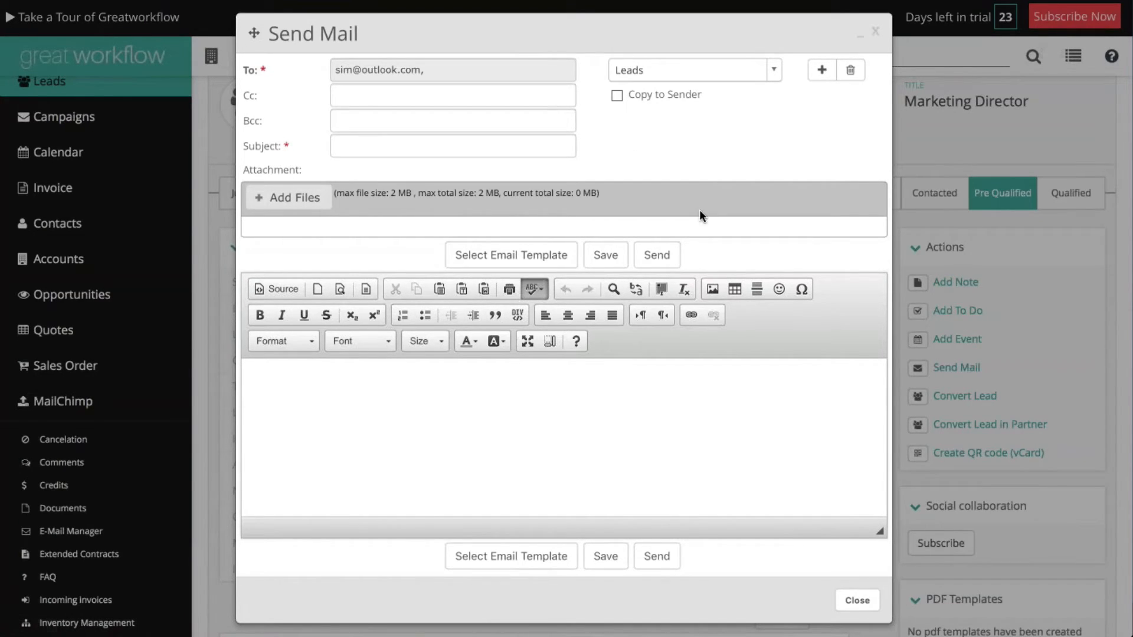
{"action": "left_click", "coordinate": [858, 600]}
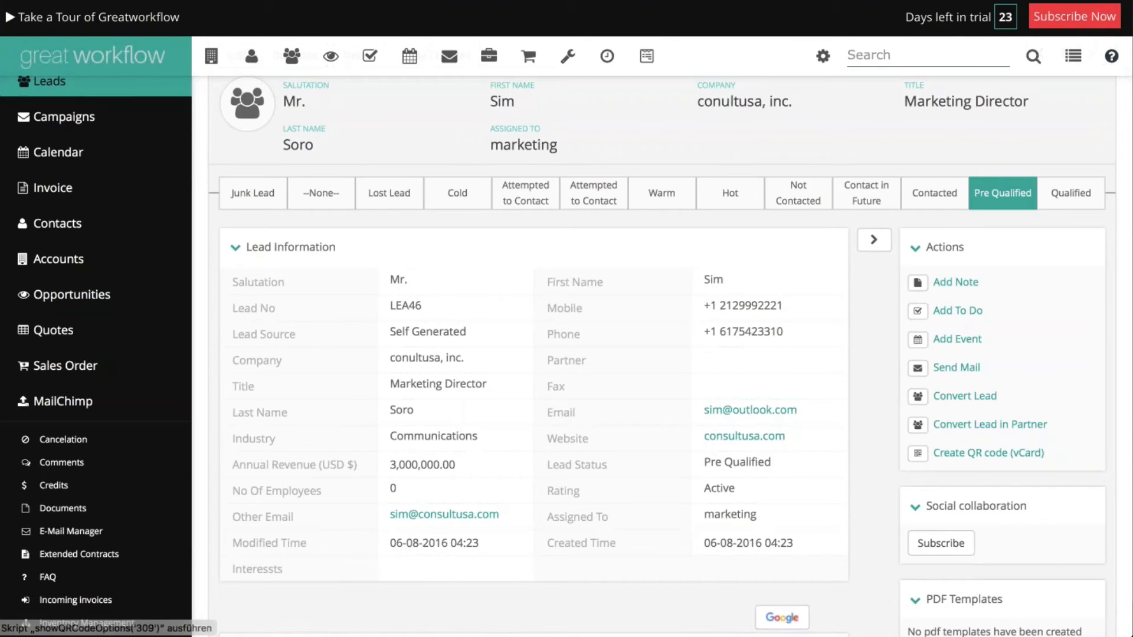
- Look through the Global Settings sections and open the Customer Portal settings
{"action": "scroll", "coordinate": [151, 243], "scroll_direction": "up", "scroll_amount": 3}
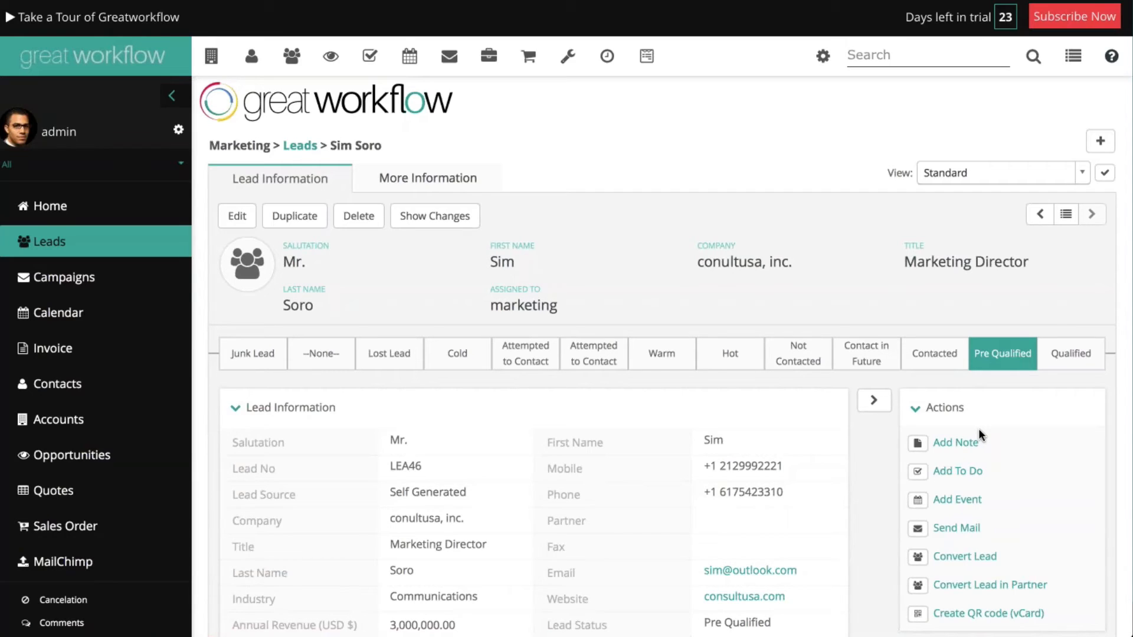
{"action": "left_click", "coordinate": [179, 131]}
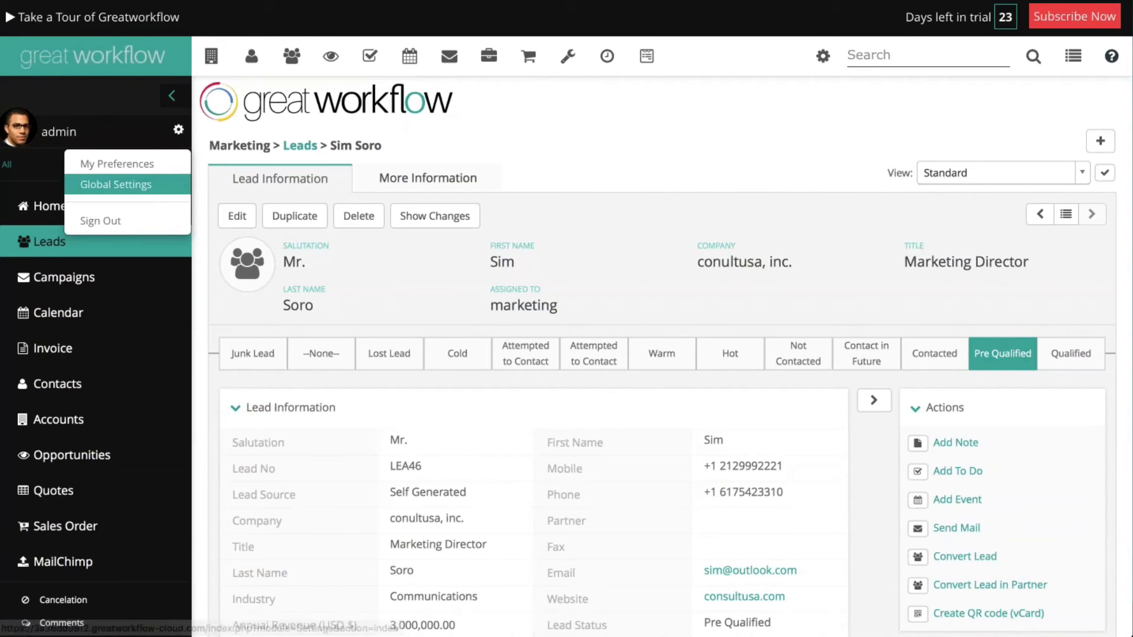
{"action": "left_click", "coordinate": [116, 184]}
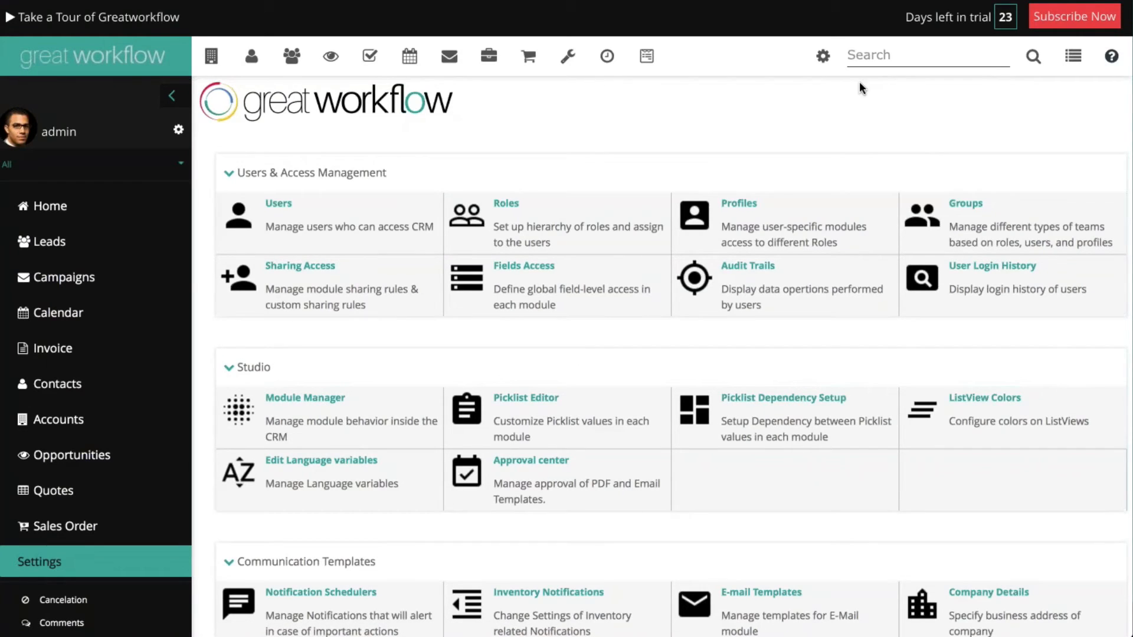
{"action": "scroll", "coordinate": [856, 424], "scroll_direction": "down", "scroll_amount": 8}
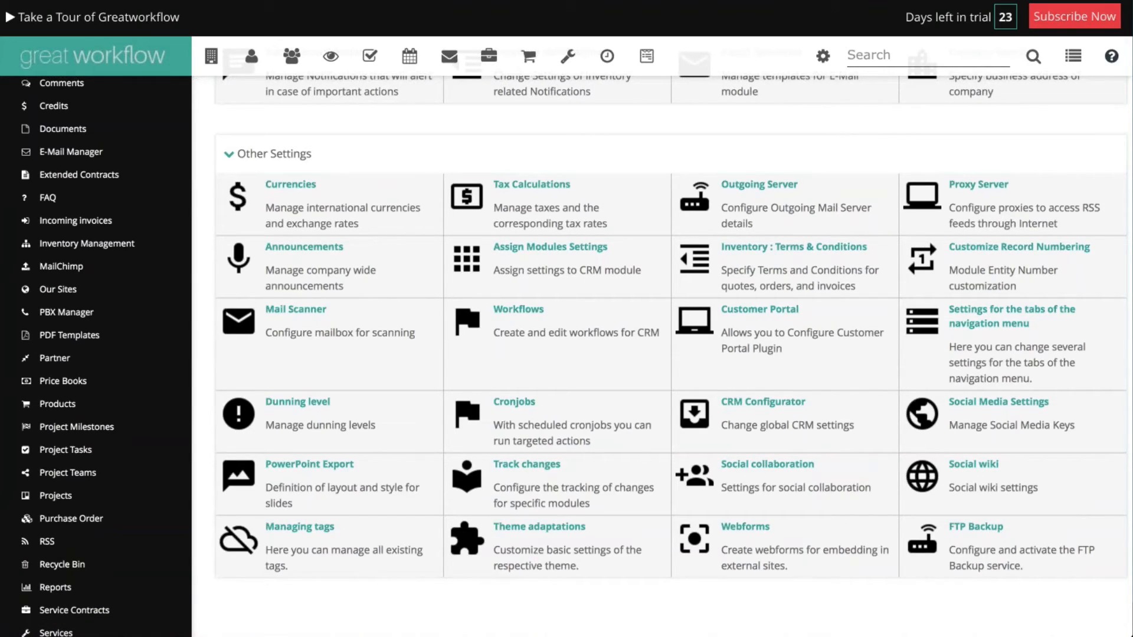
{"action": "scroll", "coordinate": [354, 544], "scroll_direction": "up", "scroll_amount": 2}
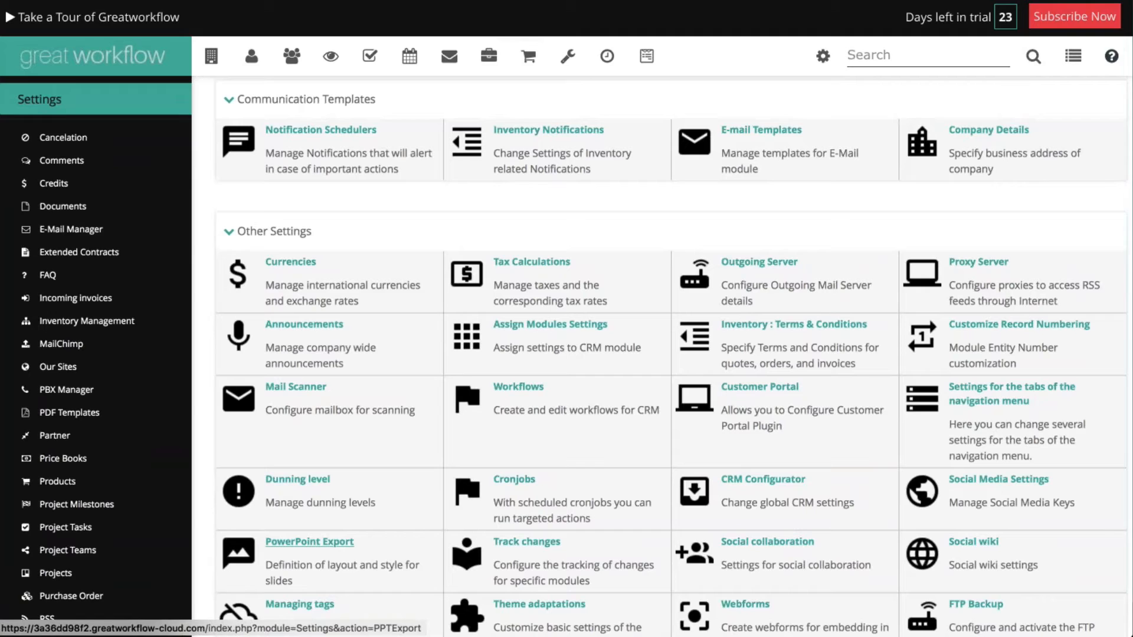
{"action": "scroll", "coordinate": [313, 541], "scroll_direction": "down", "scroll_amount": 2}
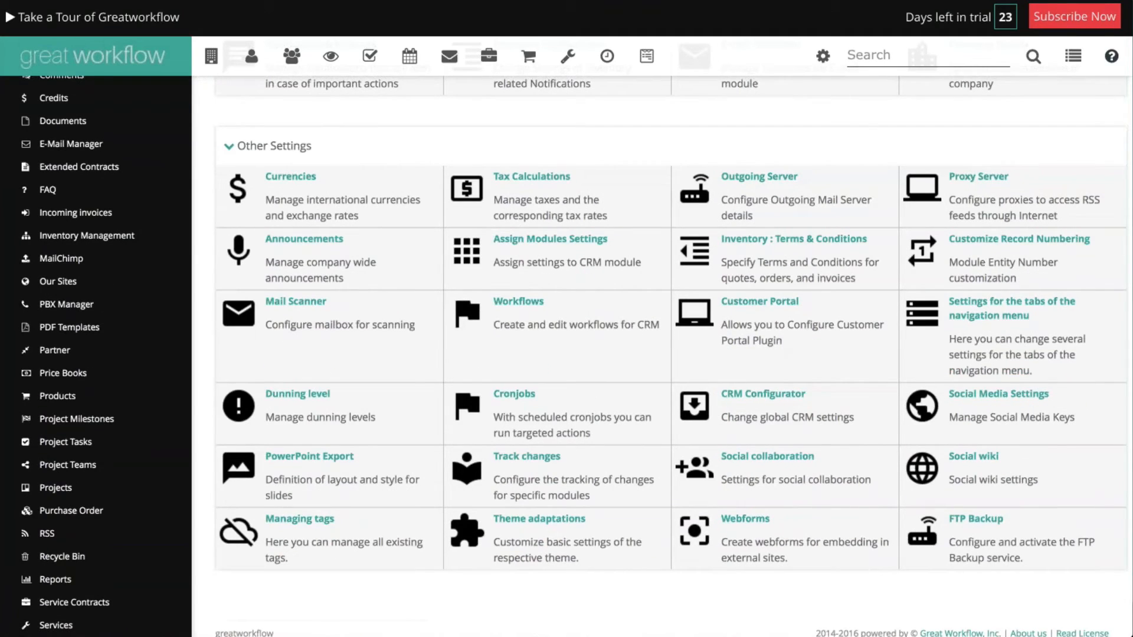
{"action": "scroll", "coordinate": [673, 354], "scroll_direction": "up", "scroll_amount": 3}
{"action": "scroll", "coordinate": [673, 354], "scroll_direction": "down", "scroll_amount": 2}
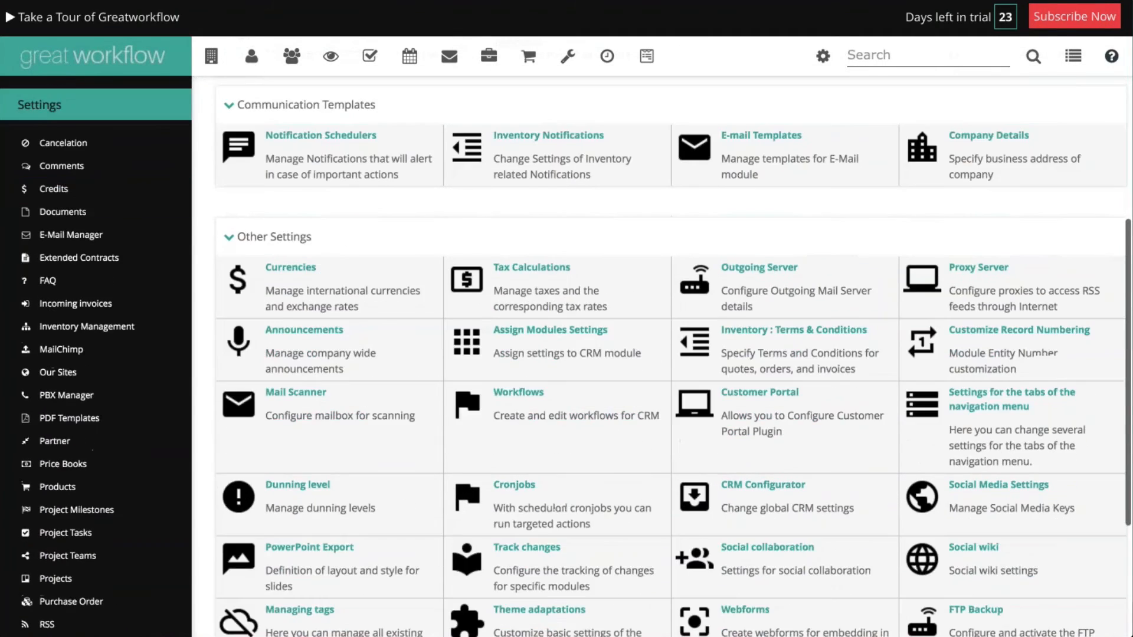
{"action": "scroll", "coordinate": [673, 354], "scroll_direction": "up", "scroll_amount": 3}
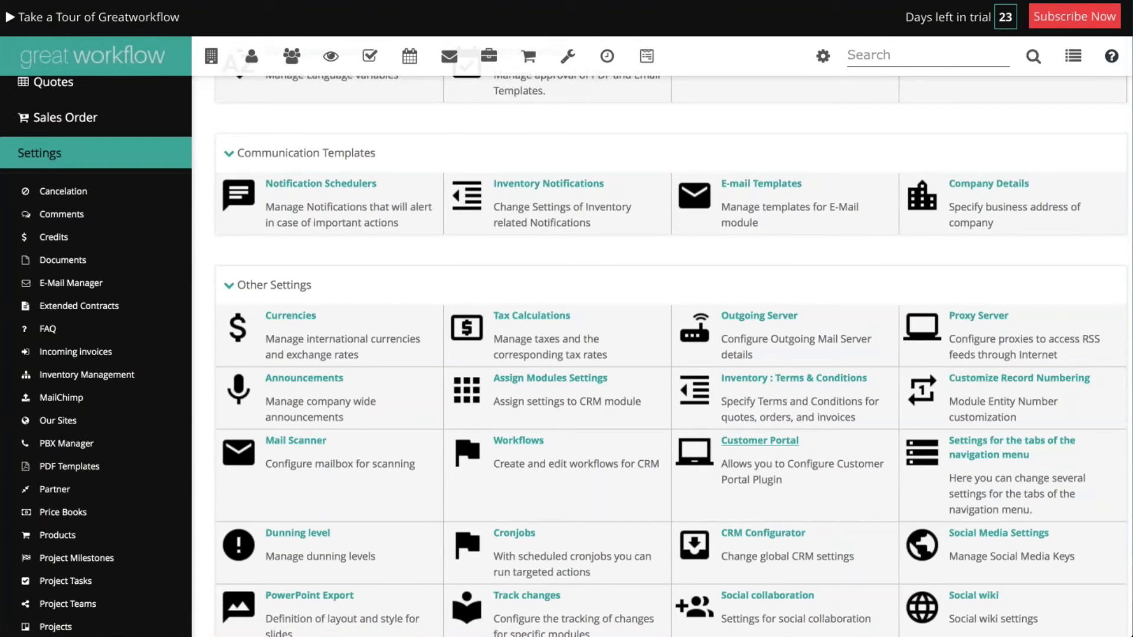
{"action": "left_click", "coordinate": [760, 440]}
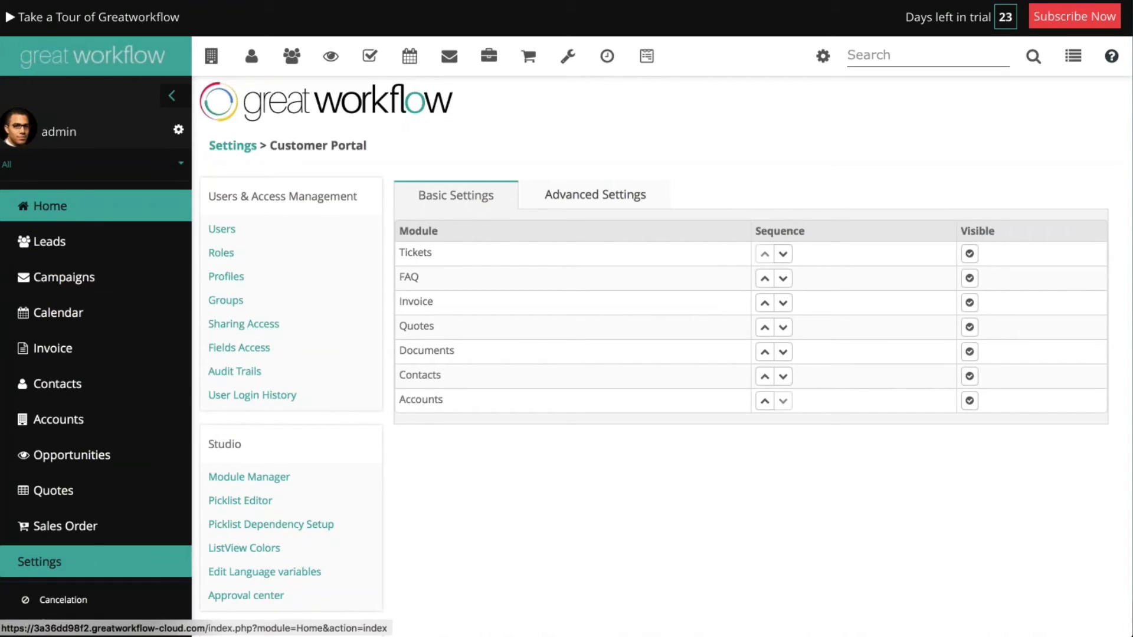
- Return to the Home dashboard, open the Leads list and bring up the CSV file selection step of the Leads import
{"action": "left_click", "coordinate": [51, 206]}
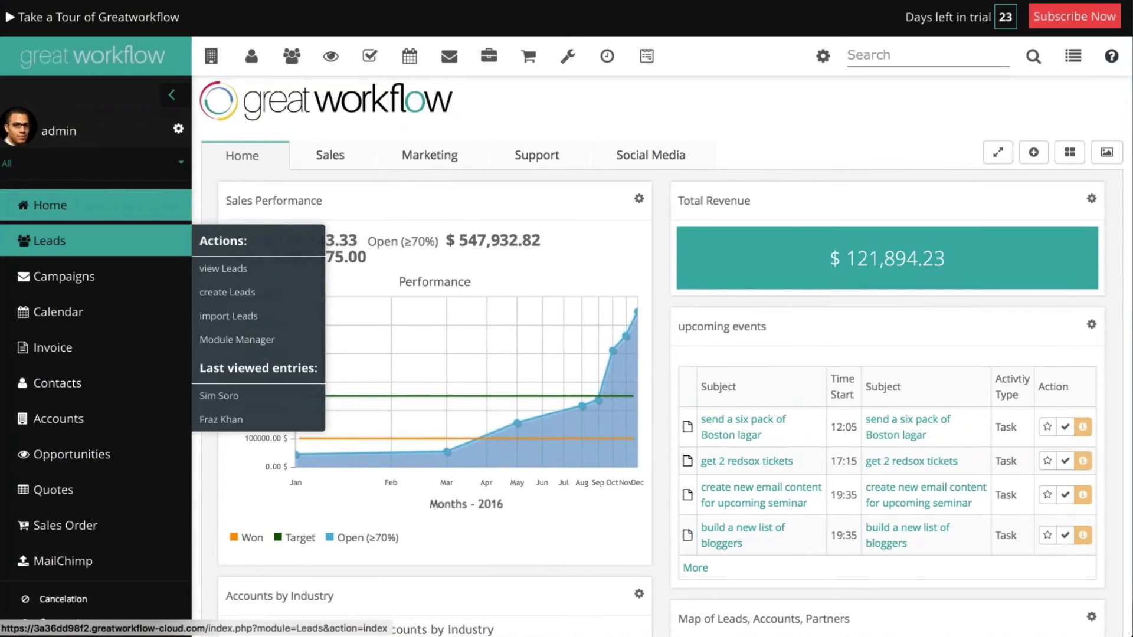
{"action": "left_click", "coordinate": [49, 241]}
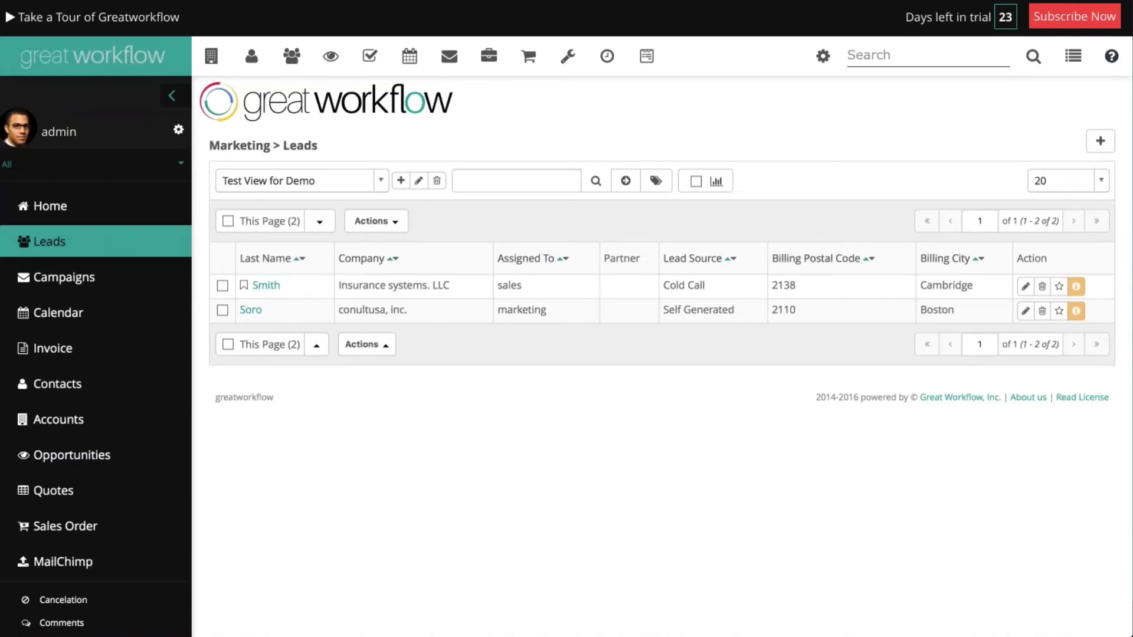
{"action": "left_click", "coordinate": [375, 222]}
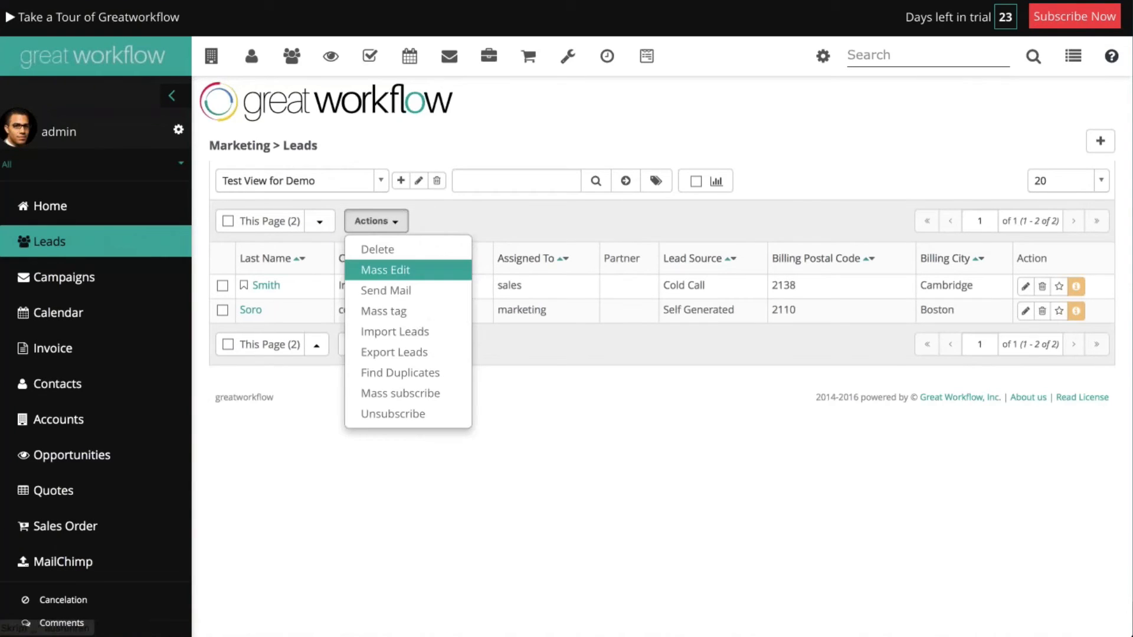
{"action": "left_click", "coordinate": [395, 332]}
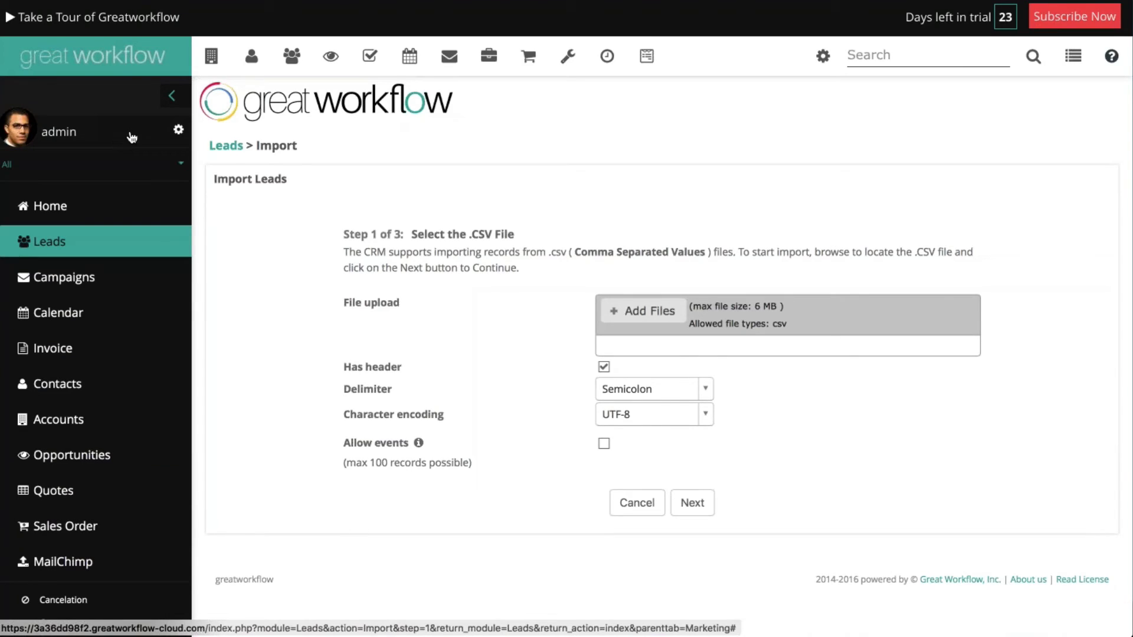
- Find FTP Backup in Global Settings and open its backup settings for editing
{"action": "left_click", "coordinate": [178, 129]}
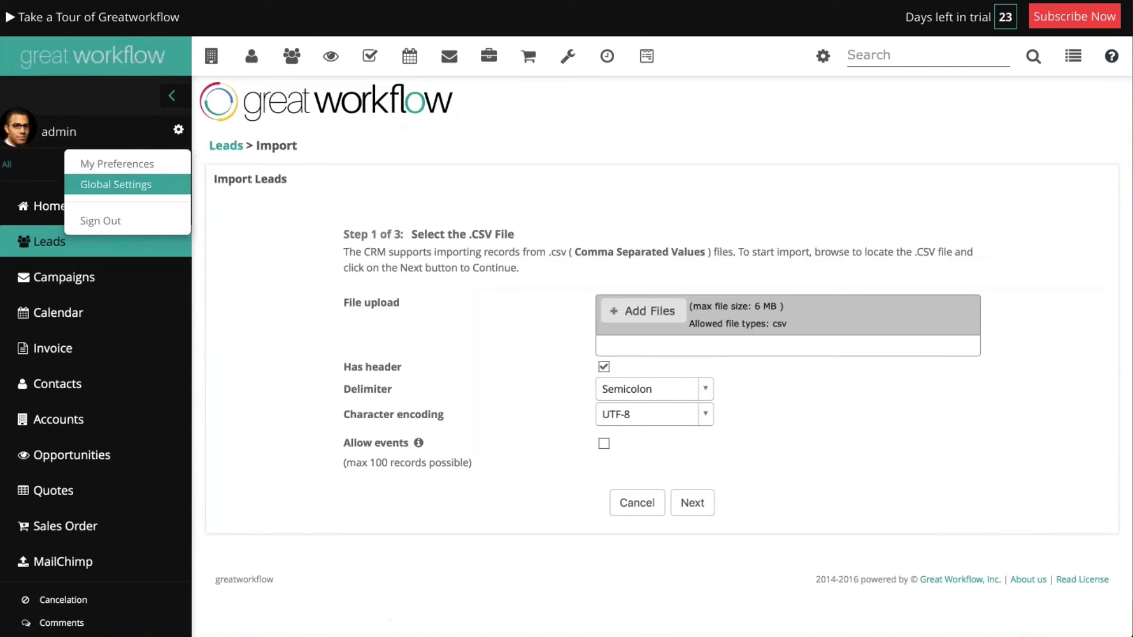
{"action": "left_click", "coordinate": [134, 187]}
{"action": "scroll", "coordinate": [262, 328], "scroll_direction": "down", "scroll_amount": 3}
{"action": "scroll", "coordinate": [262, 328], "scroll_direction": "down", "scroll_amount": 9}
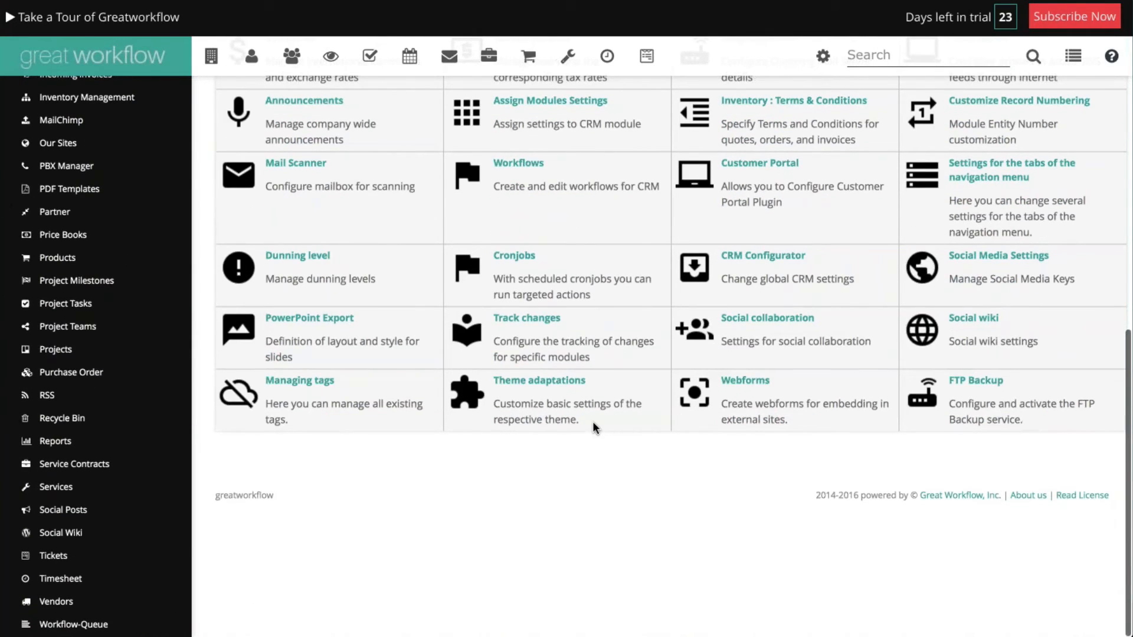
{"action": "left_click", "coordinate": [975, 381]}
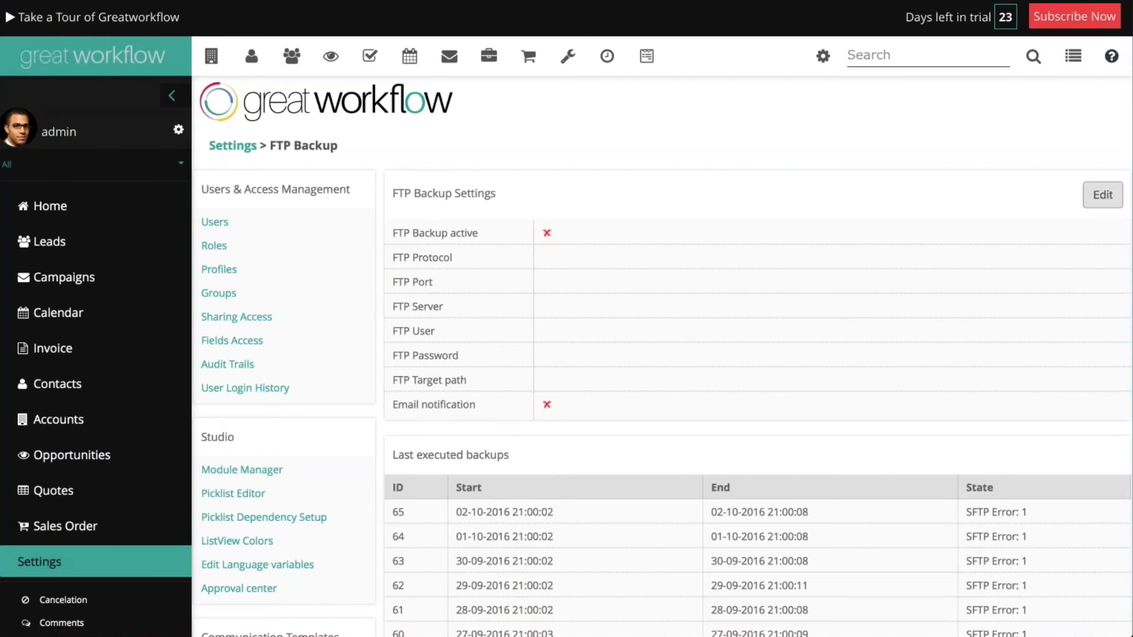
{"action": "left_click", "coordinate": [1119, 205]}
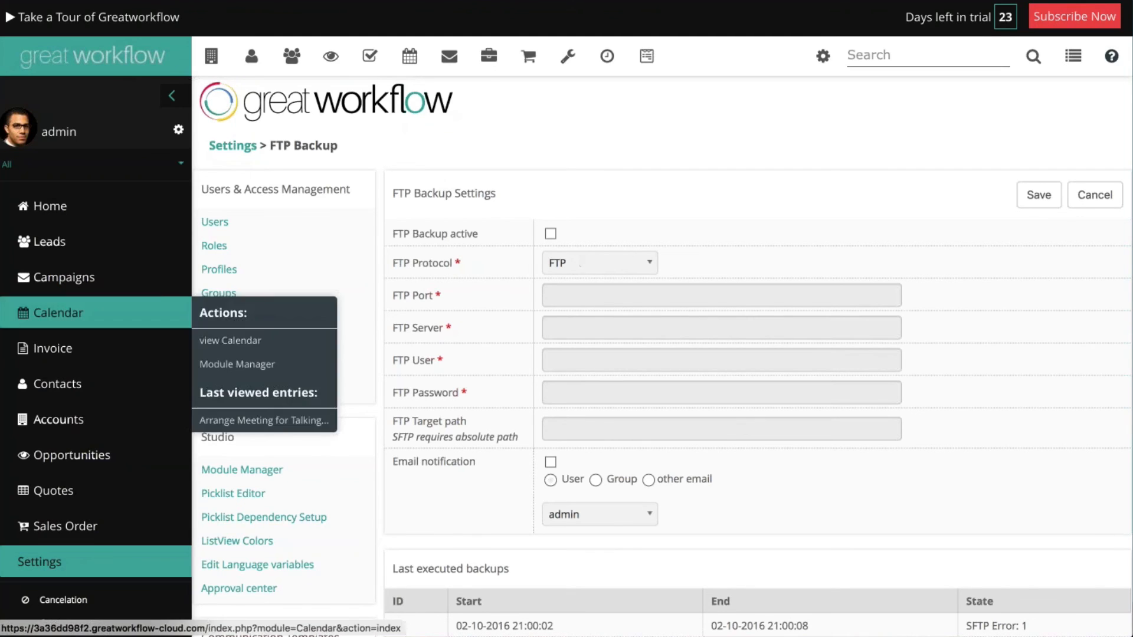
- Open Report Set Opportunities from the Reports module's opportunity reports and look through its charts and tables
{"action": "scroll", "coordinate": [89, 457], "scroll_direction": "down", "scroll_amount": 3}
{"action": "scroll", "coordinate": [89, 463], "scroll_direction": "down", "scroll_amount": 8}
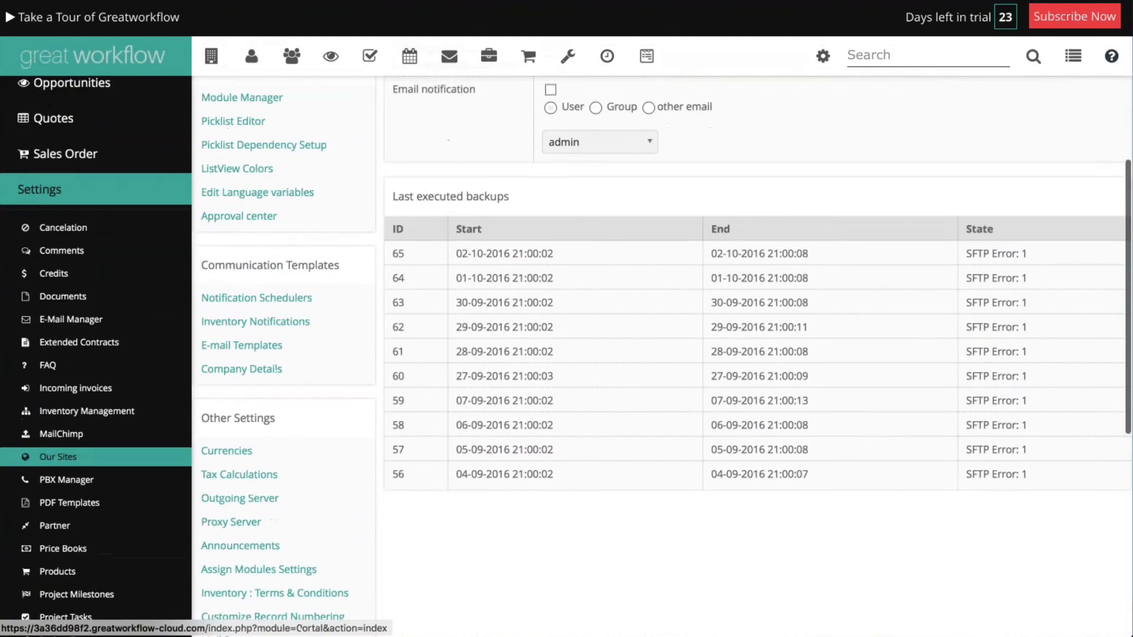
{"action": "scroll", "coordinate": [89, 383], "scroll_direction": "down", "scroll_amount": 3}
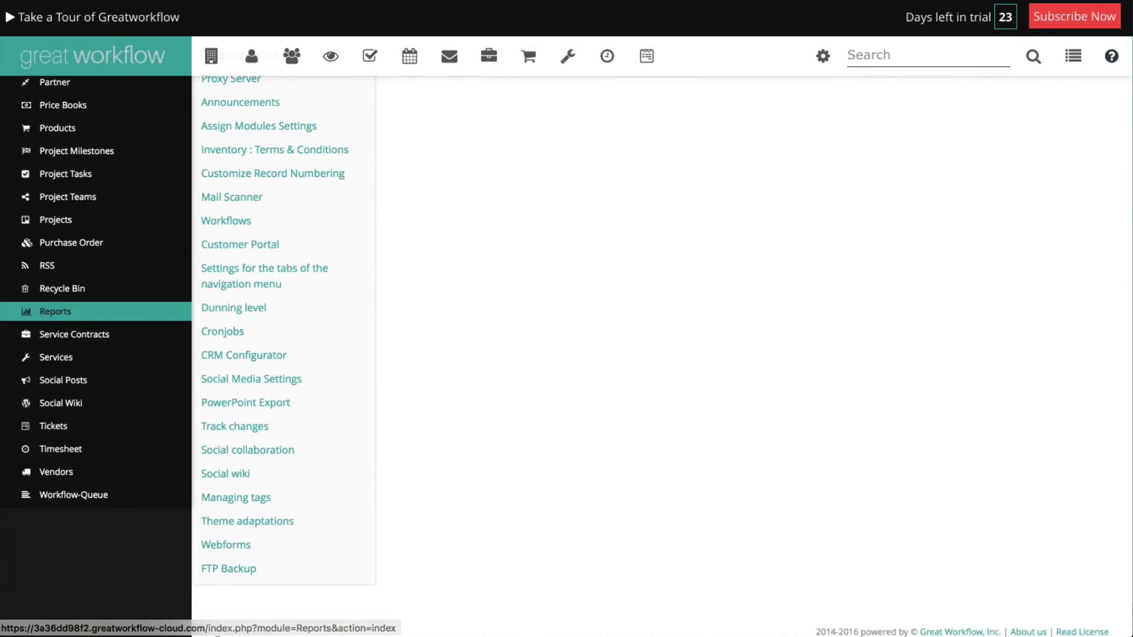
{"action": "left_click", "coordinate": [54, 312]}
{"action": "scroll", "coordinate": [509, 382], "scroll_direction": "down", "scroll_amount": 5}
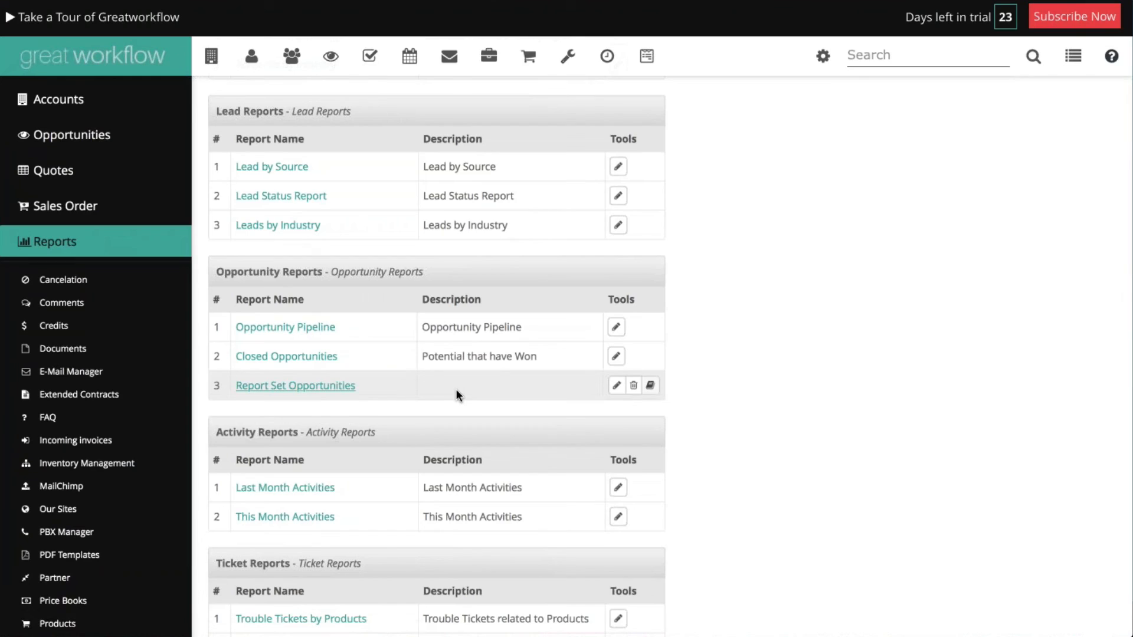
{"action": "left_click", "coordinate": [456, 390]}
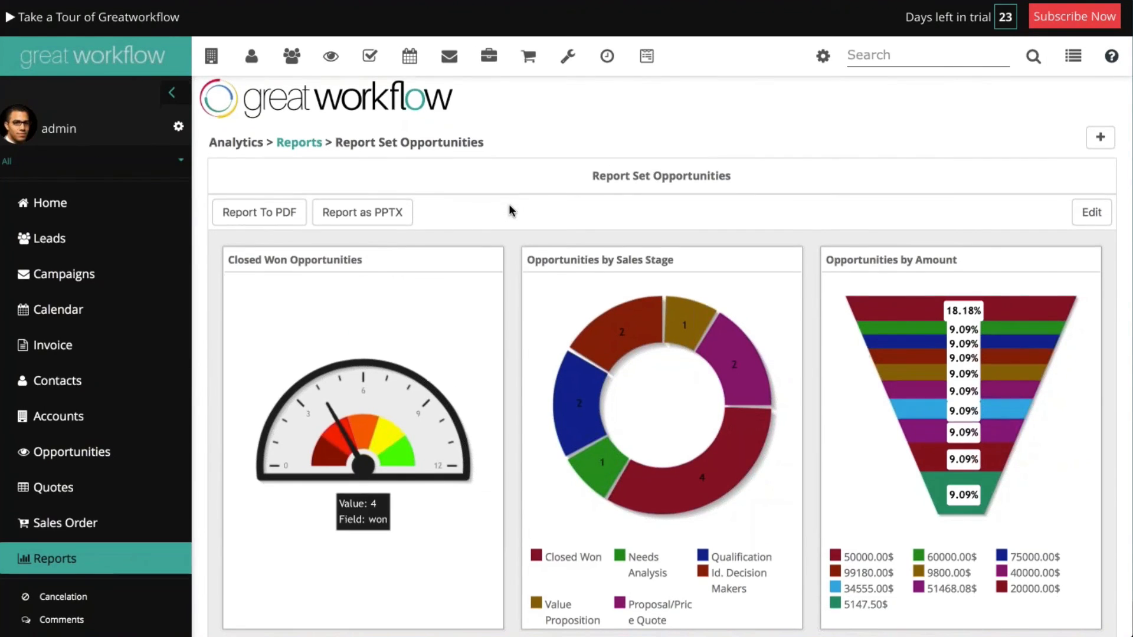
{"action": "scroll", "coordinate": [508, 207], "scroll_direction": "down", "scroll_amount": 3}
{"action": "scroll", "coordinate": [515, 217], "scroll_direction": "down", "scroll_amount": 6}
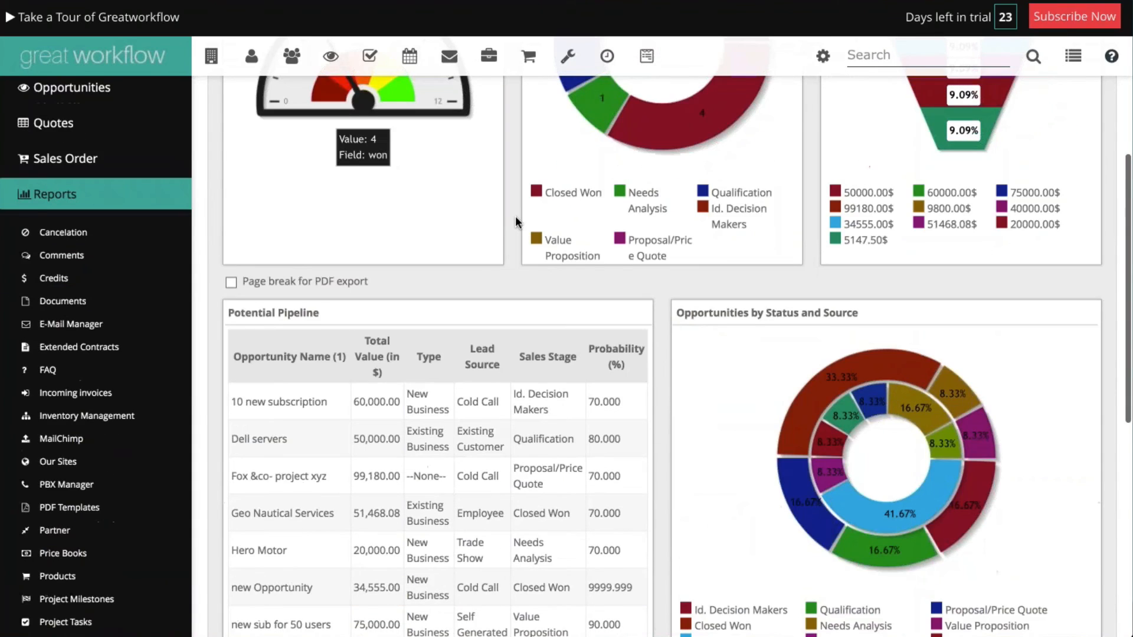
{"action": "scroll", "coordinate": [516, 215], "scroll_direction": "down", "scroll_amount": 4}
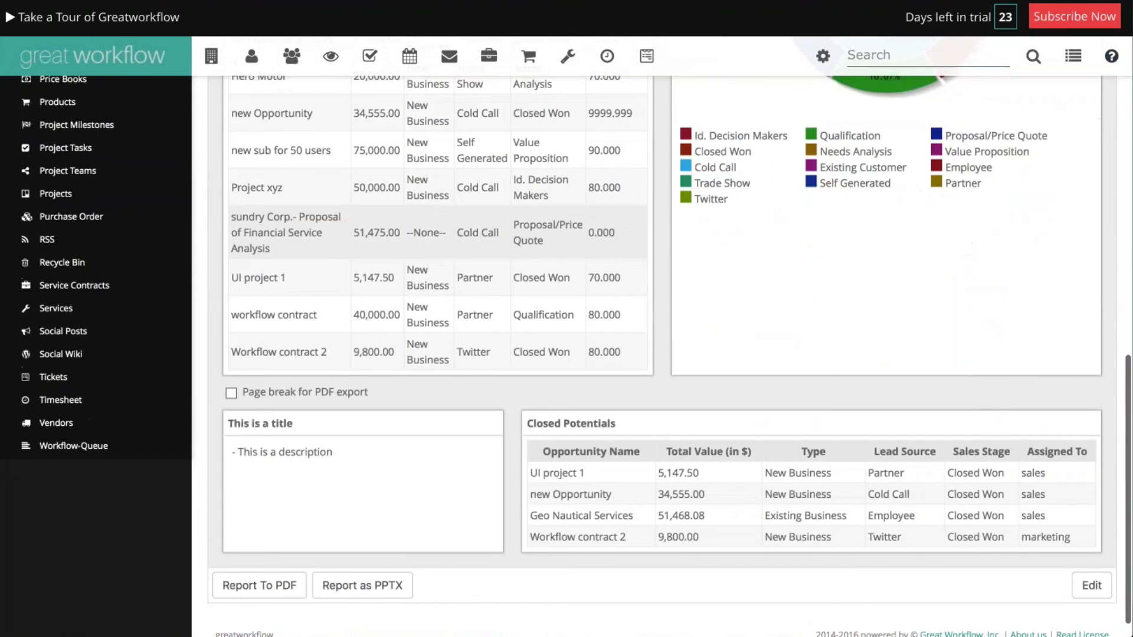
{"action": "scroll", "coordinate": [522, 224], "scroll_direction": "up", "scroll_amount": 15}
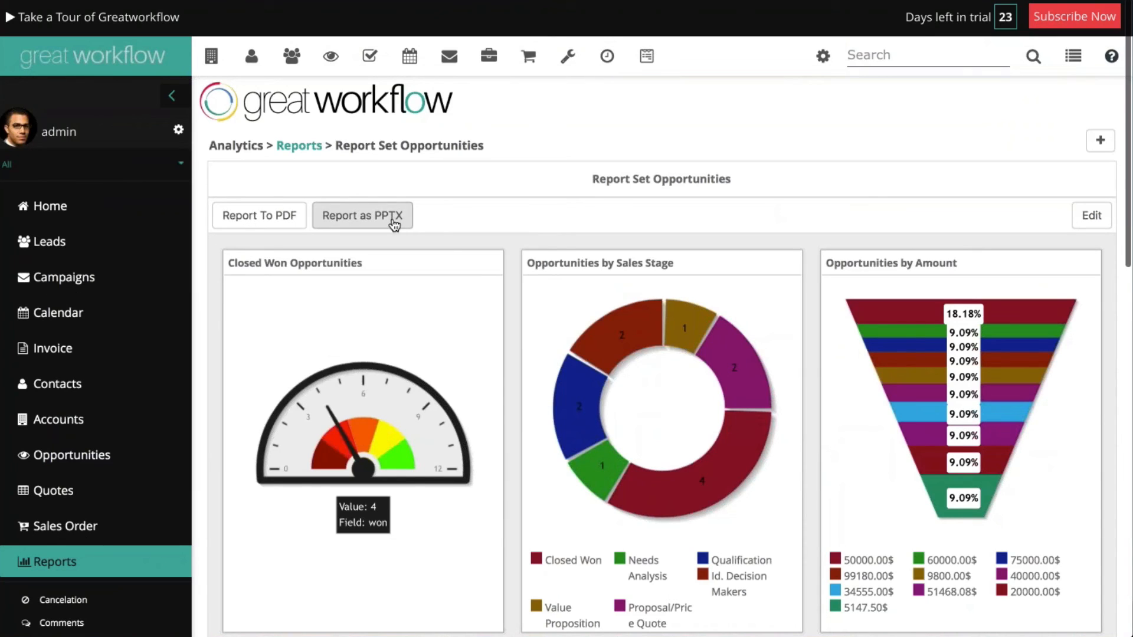
- Edit Report Set Opportunities to enable scheduling and bring up the report format choices
{"action": "left_click", "coordinate": [1095, 220]}
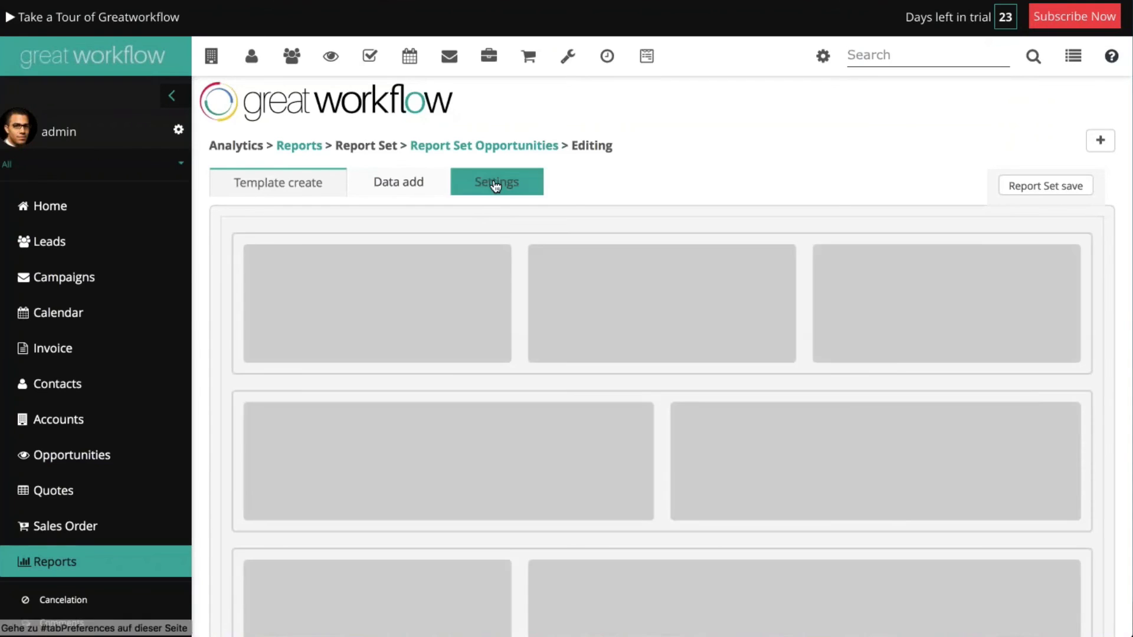
{"action": "left_click", "coordinate": [495, 184]}
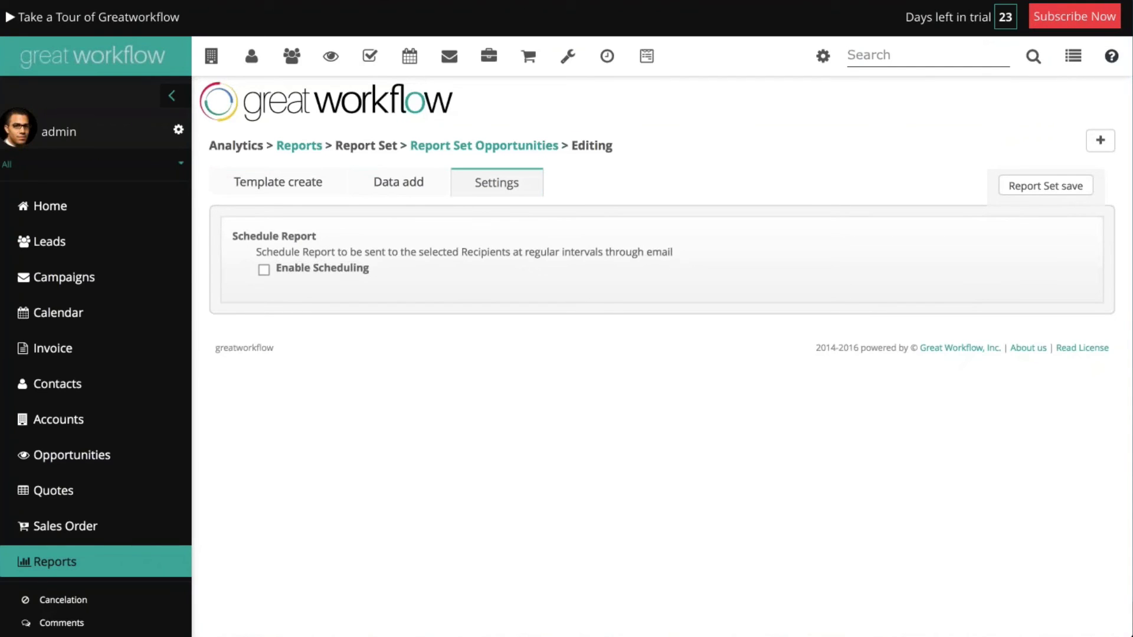
{"action": "left_click", "coordinate": [264, 270]}
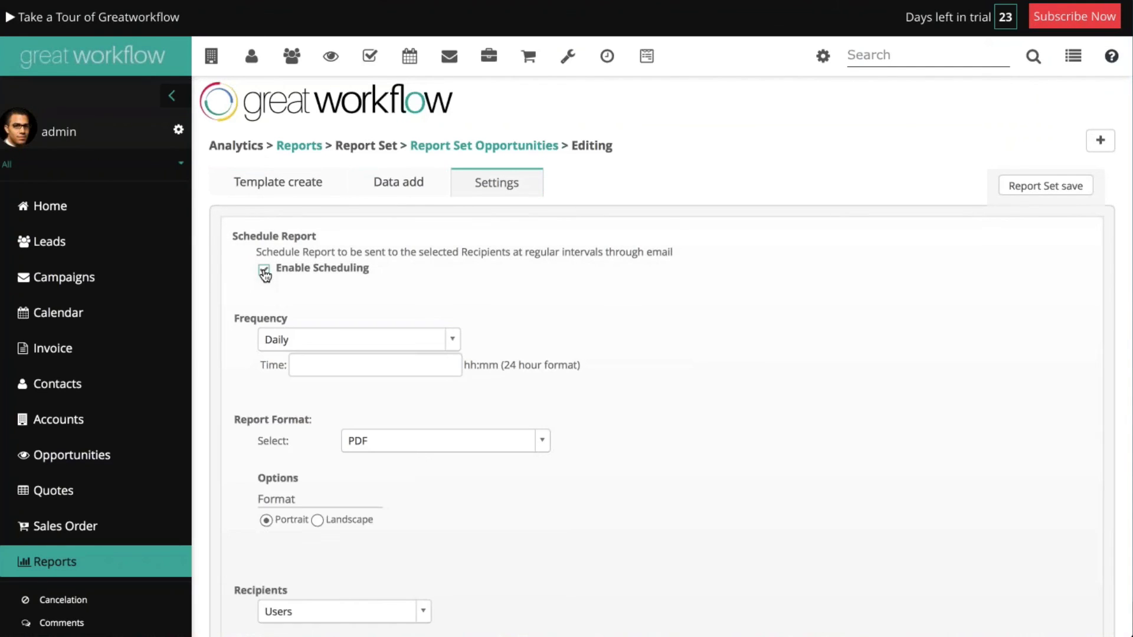
{"action": "left_click", "coordinate": [437, 443]}
{"action": "scroll", "coordinate": [681, 429], "scroll_direction": "down", "scroll_amount": 3}
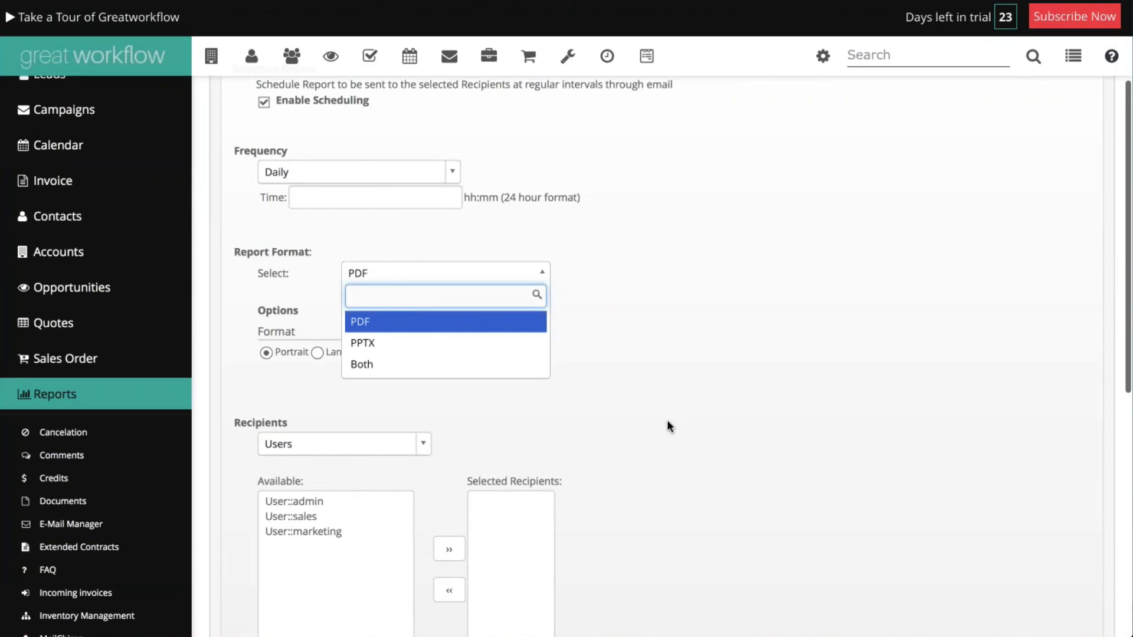